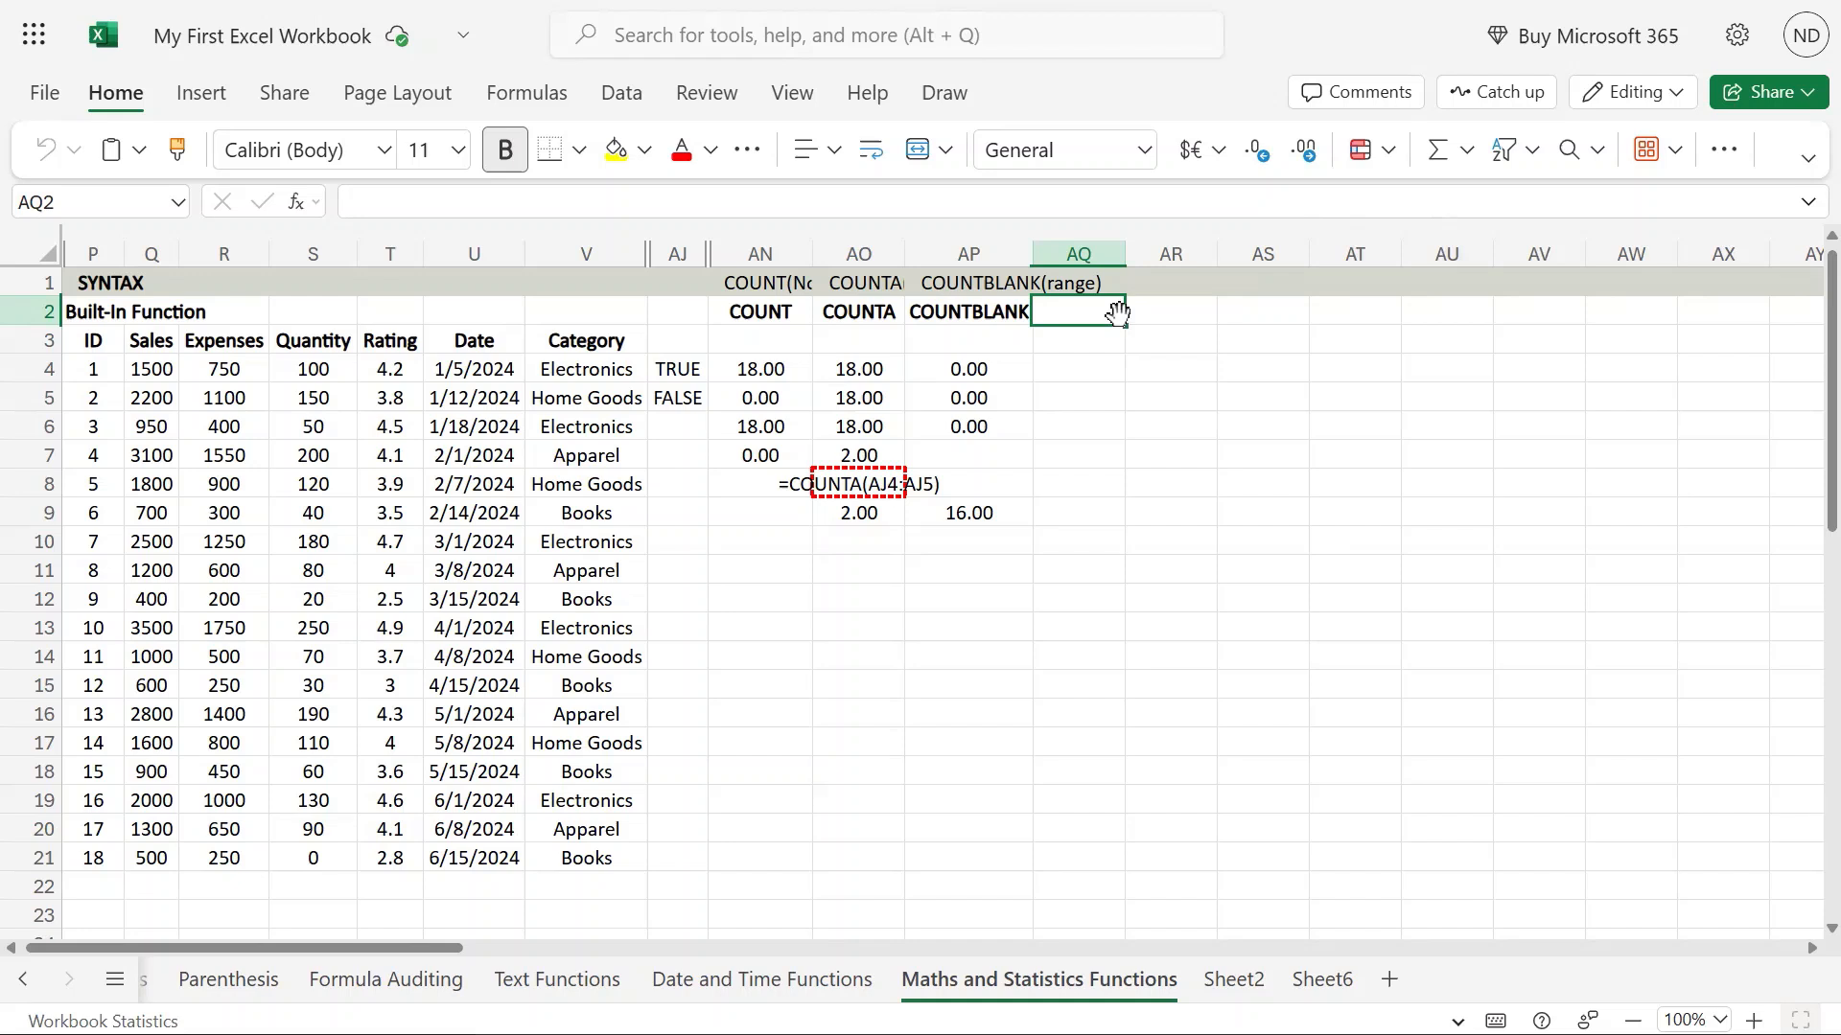
Enter the header COUNTIF in cell AQ2, next to the COUNTBLANK header.
{"action": "type", "text": "COUNTIF"}
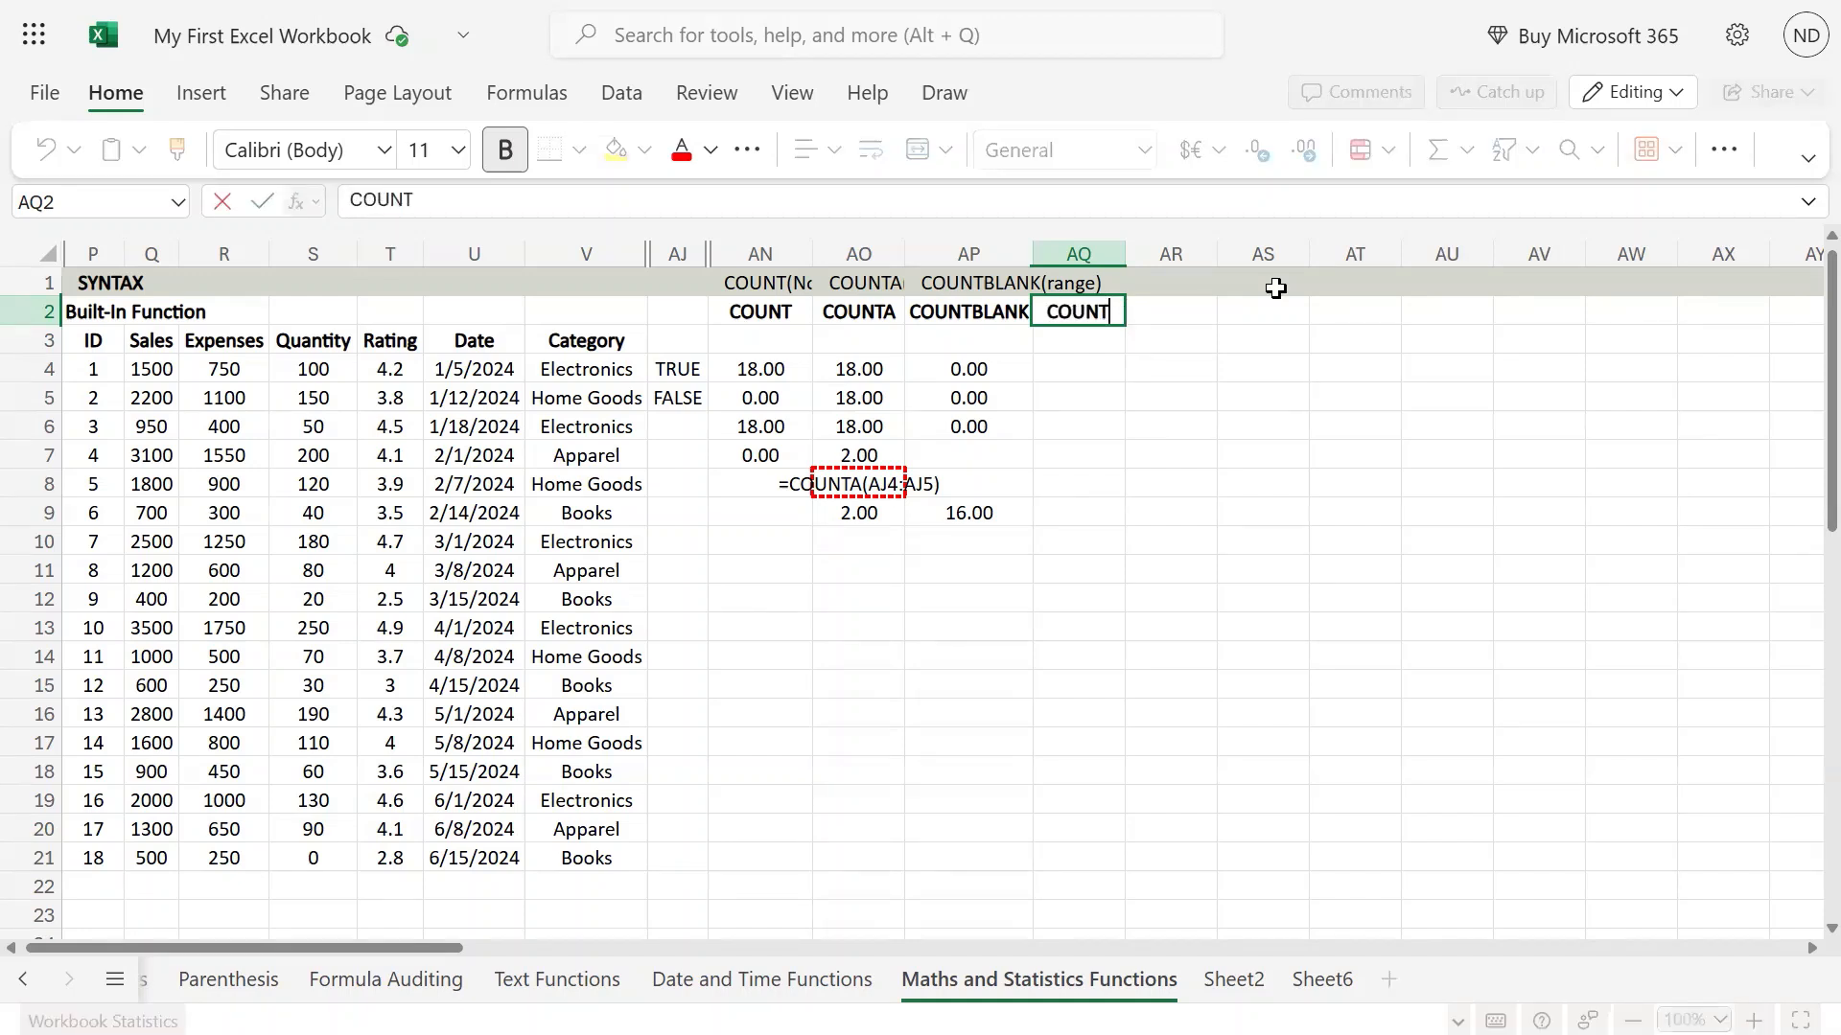
{"action": "key", "text": "Return"}
Enter the syntax note COUNTIF(range, criteria) in cell AQ1, above the COUNTIF header.
{"action": "key", "text": "Up"}
{"action": "key", "text": "Up"}
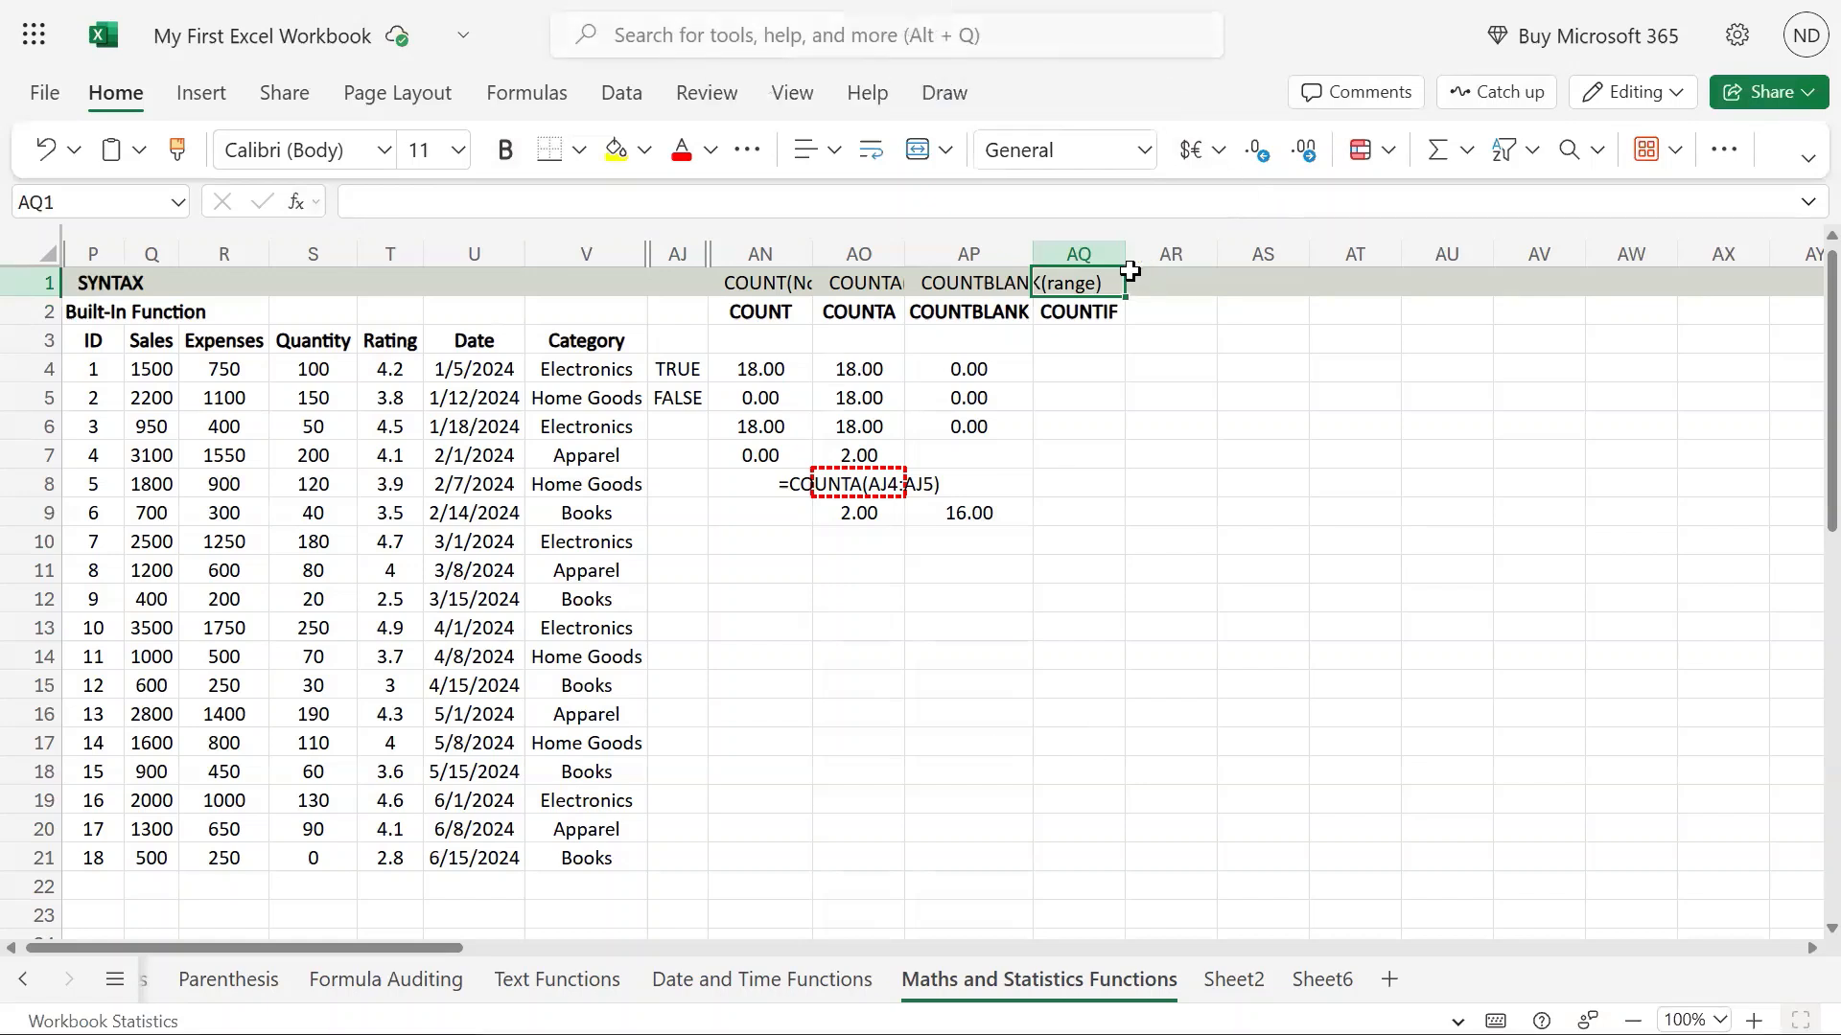
{"action": "type", "text": "CP"}
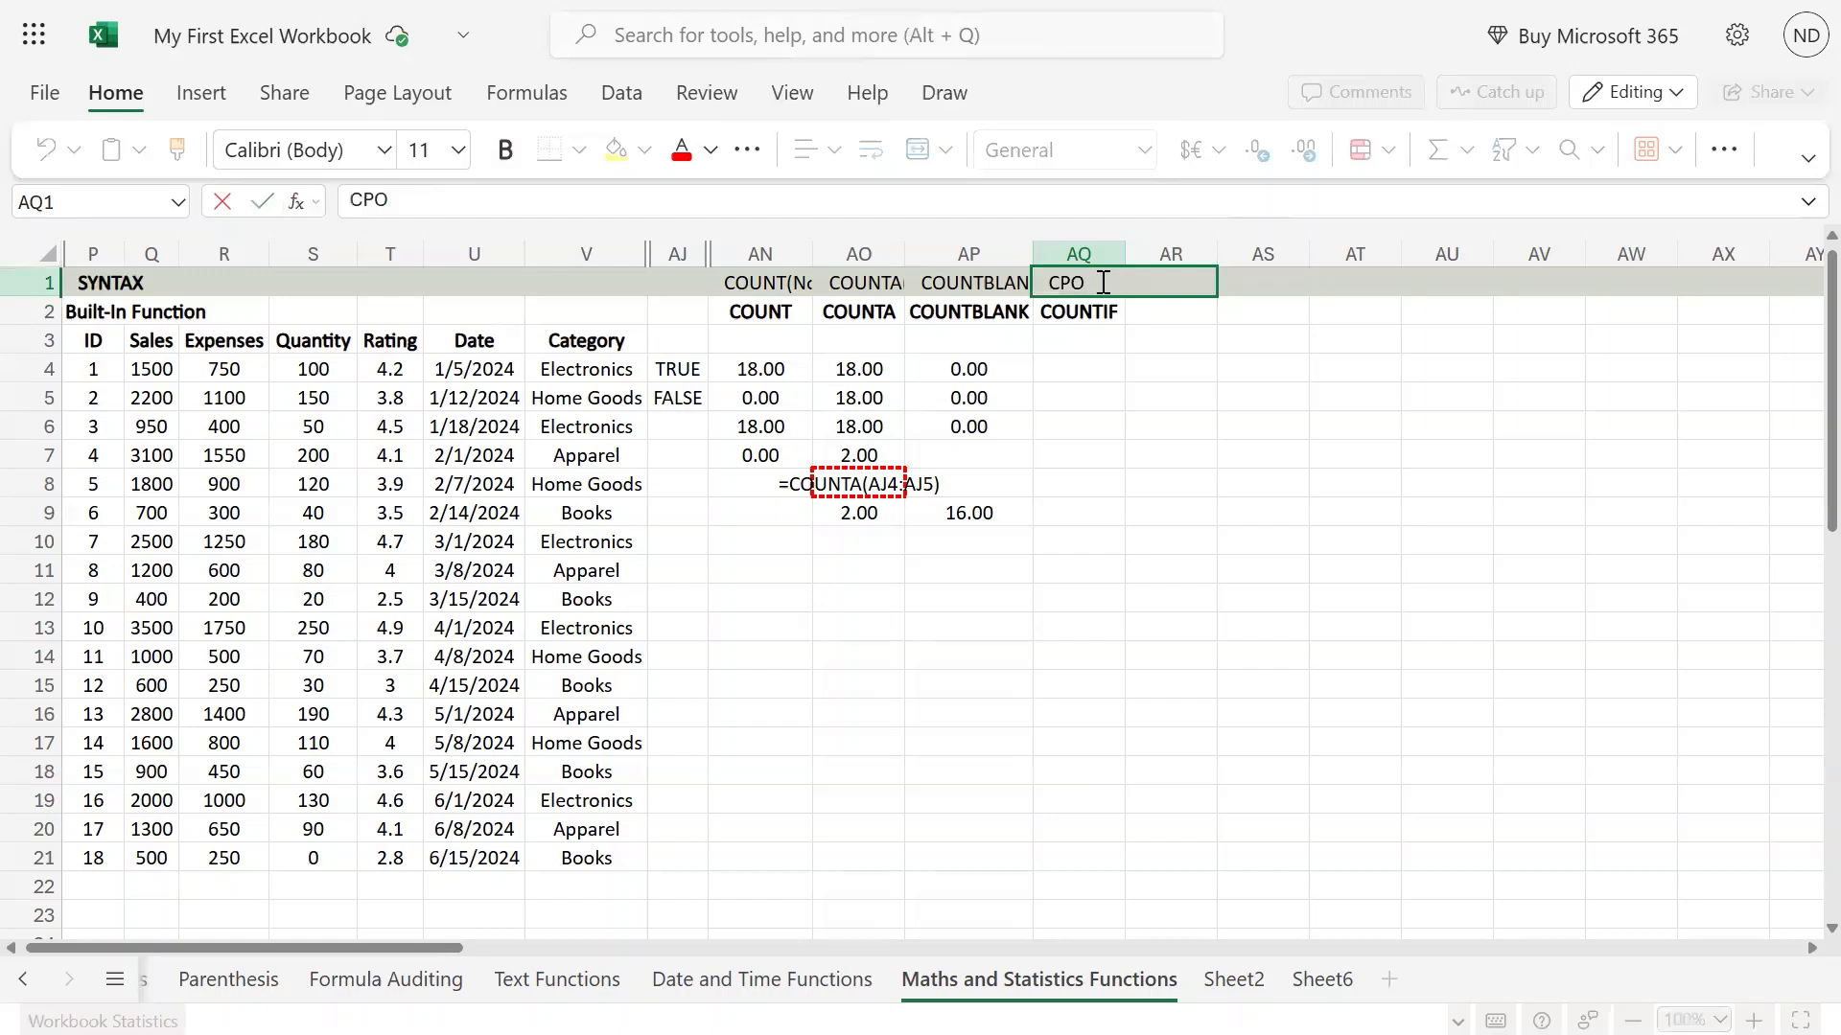
{"action": "key", "text": "BackSpace"}
{"action": "type", "text": "ouNTIF"}
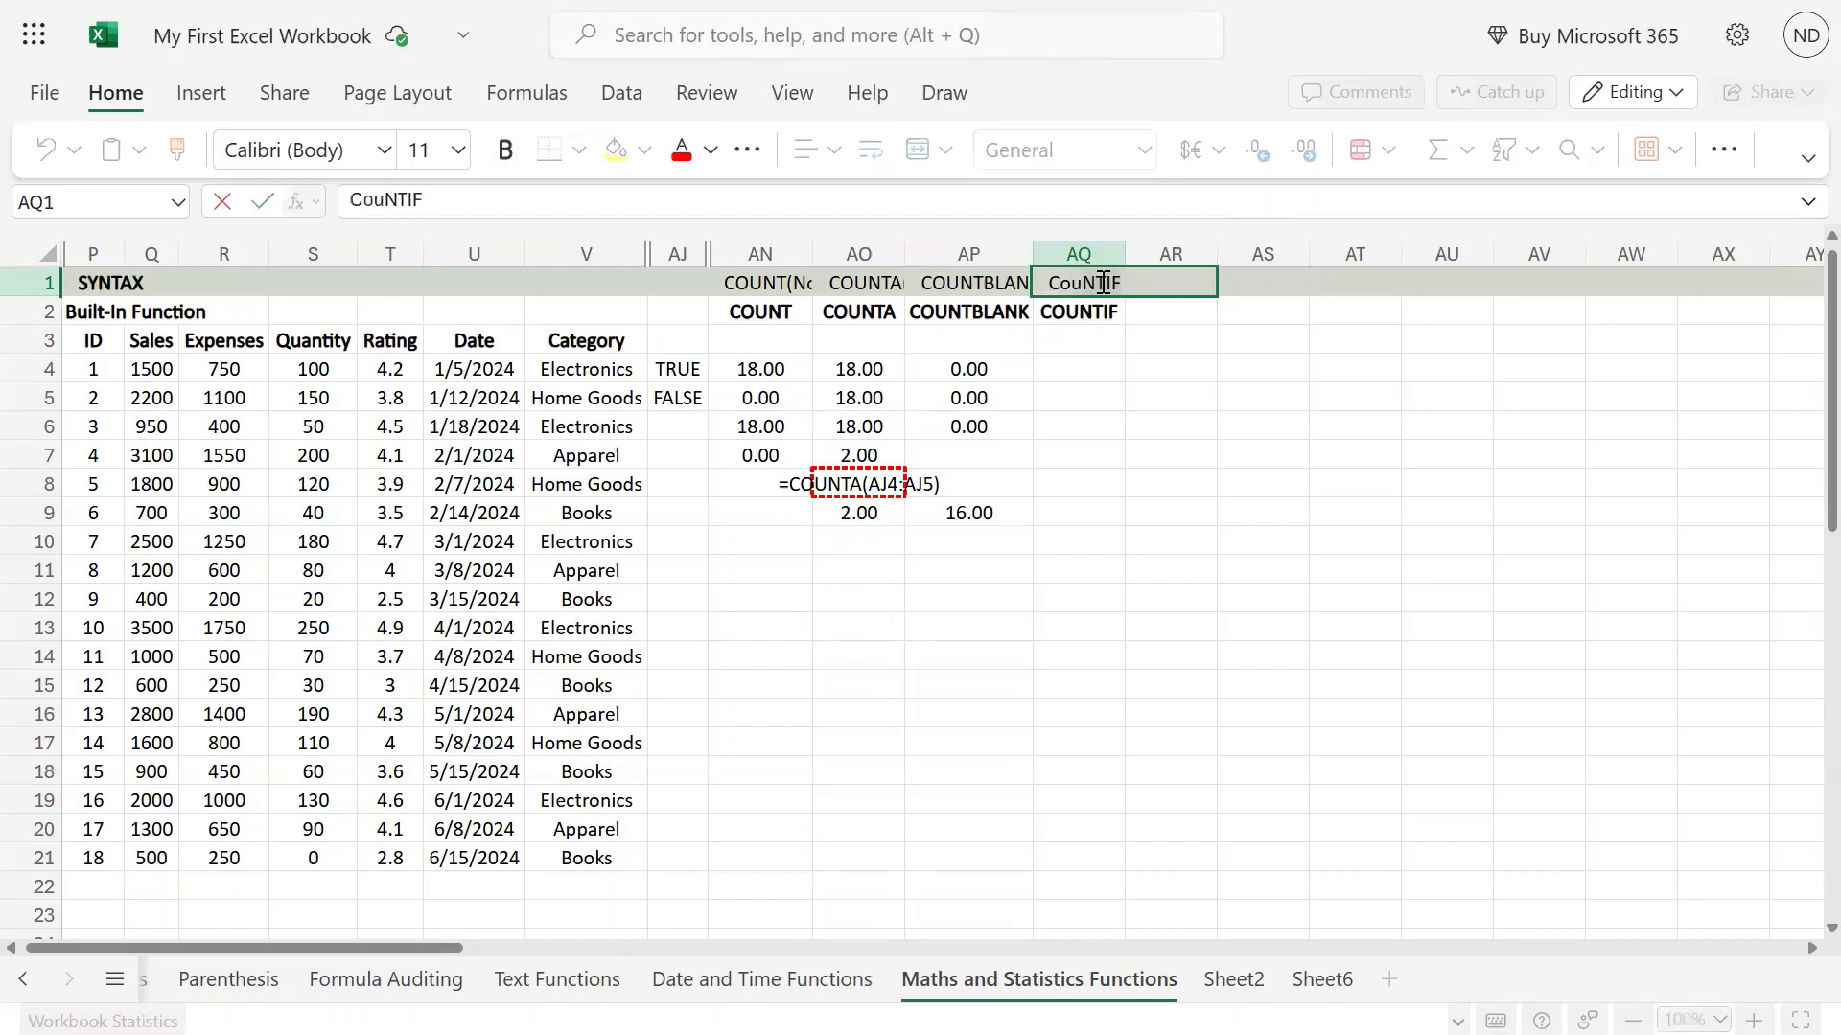
{"action": "key", "text": "Tab"}
{"action": "key", "text": "Down"}
{"action": "key", "text": "Up"}
{"action": "double_click", "coordinate": [1103, 282]}
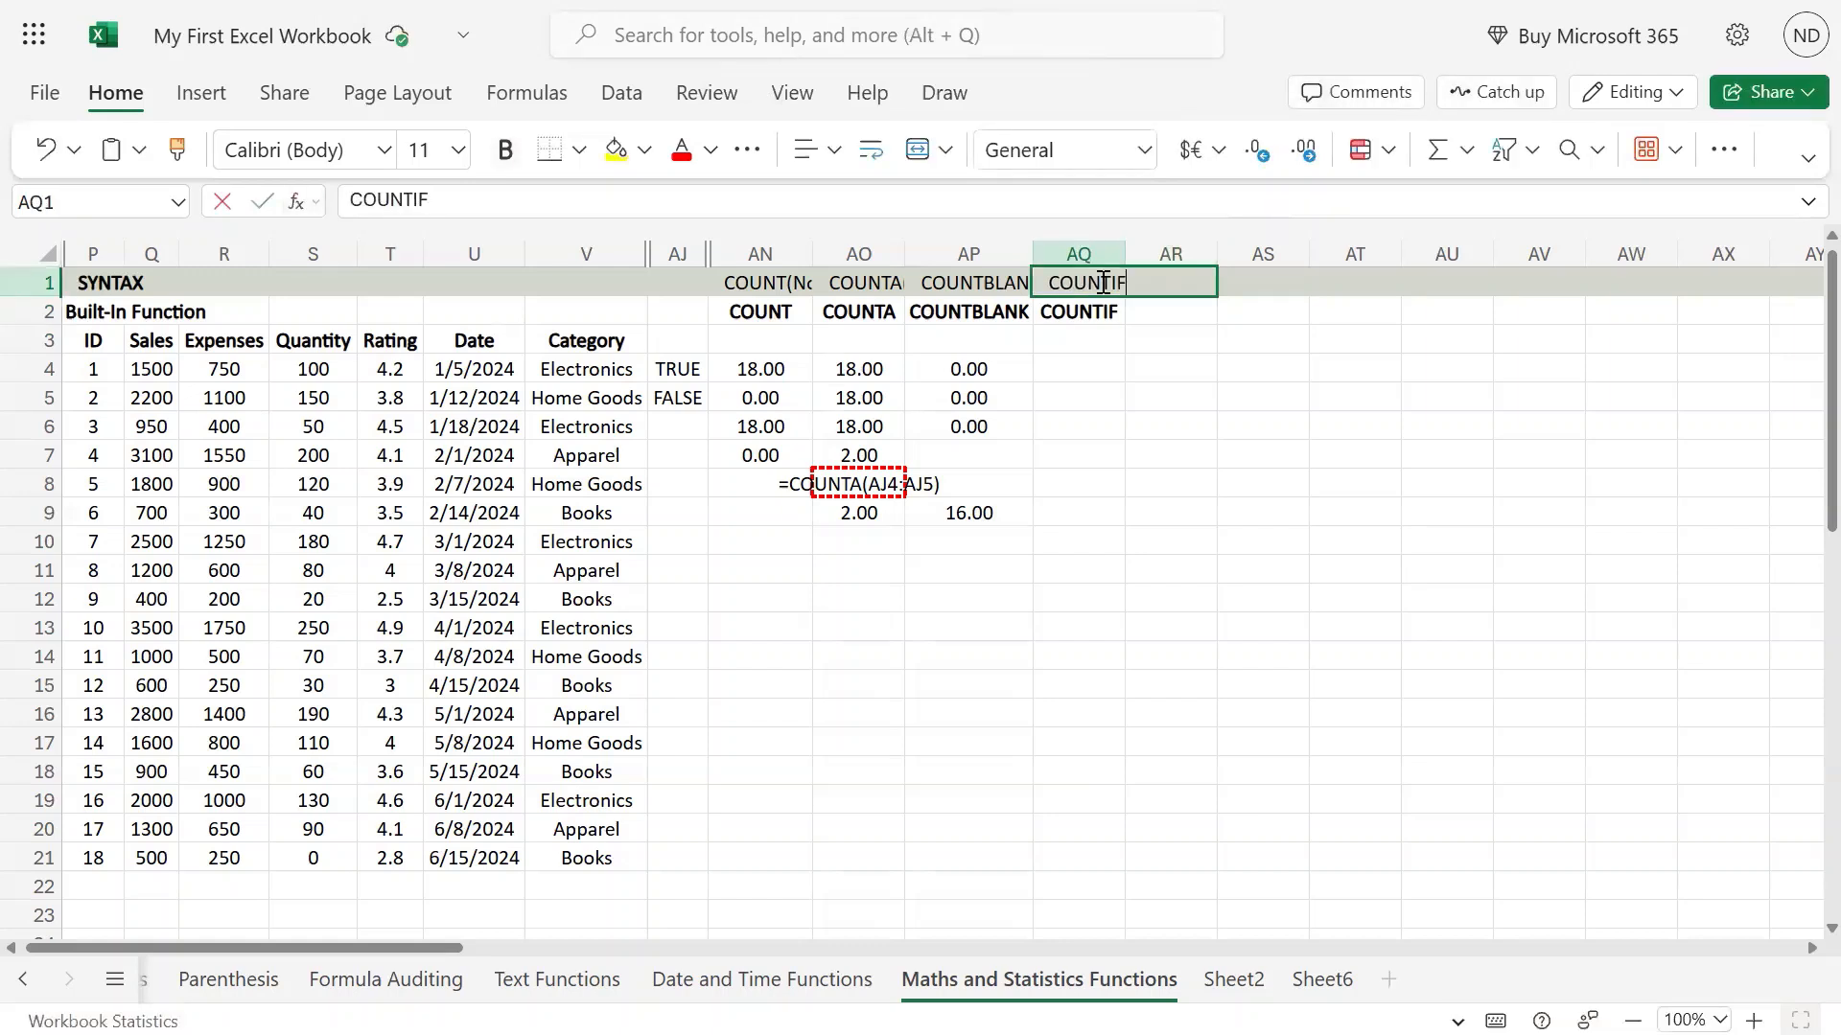
{"action": "type", "text": "("}
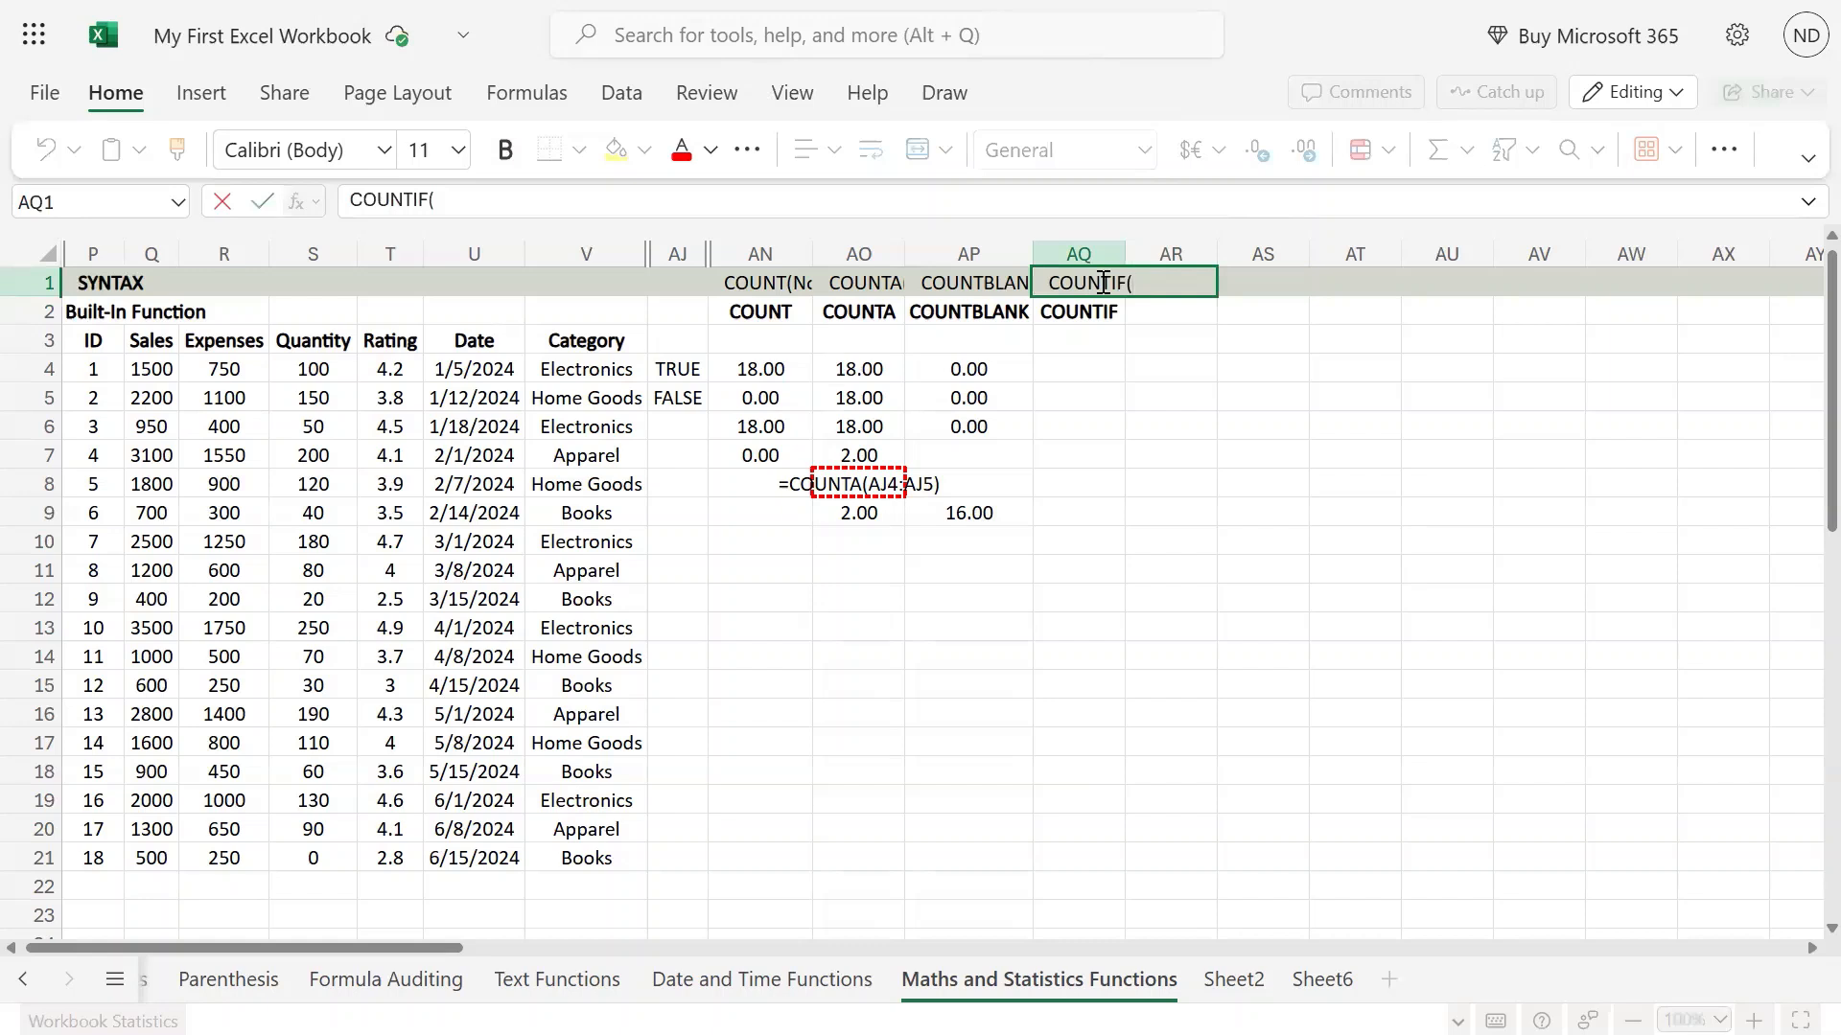
{"action": "type", "text": "range, criteria"}
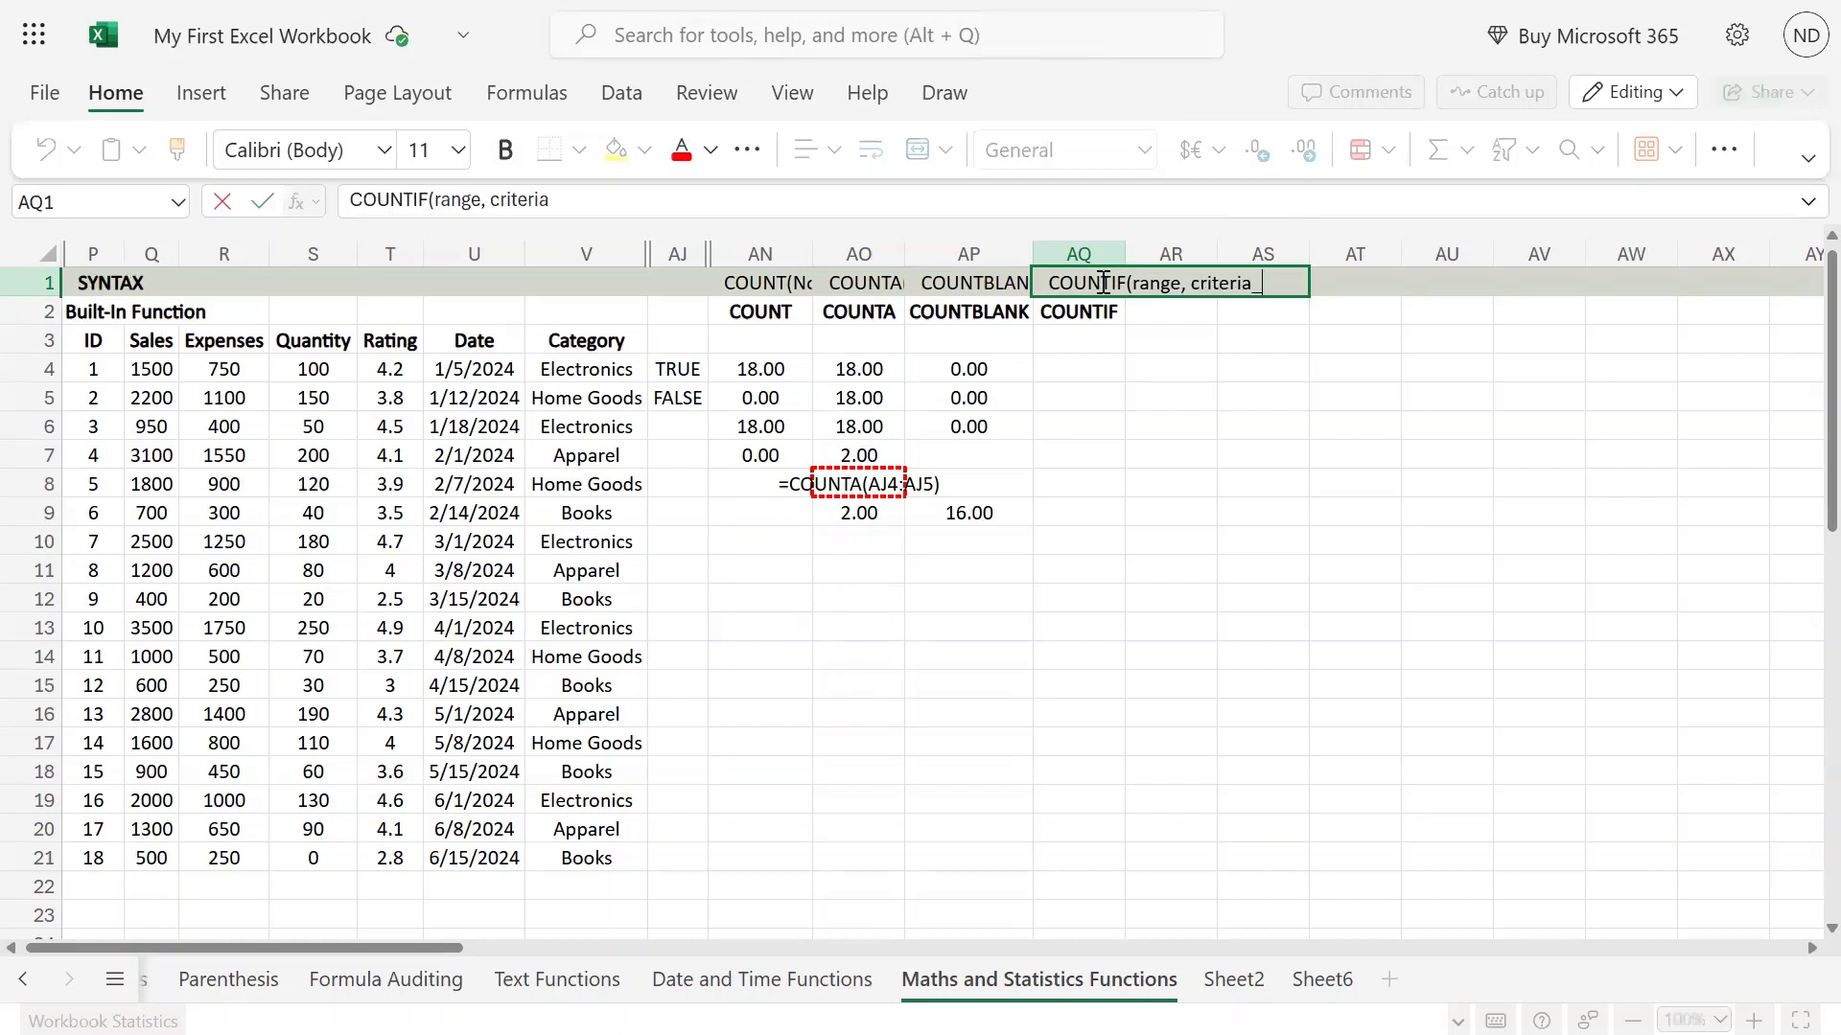
{"action": "type", "text": ")"}
{"action": "key", "text": "Return"}
{"action": "key", "text": "Return"}
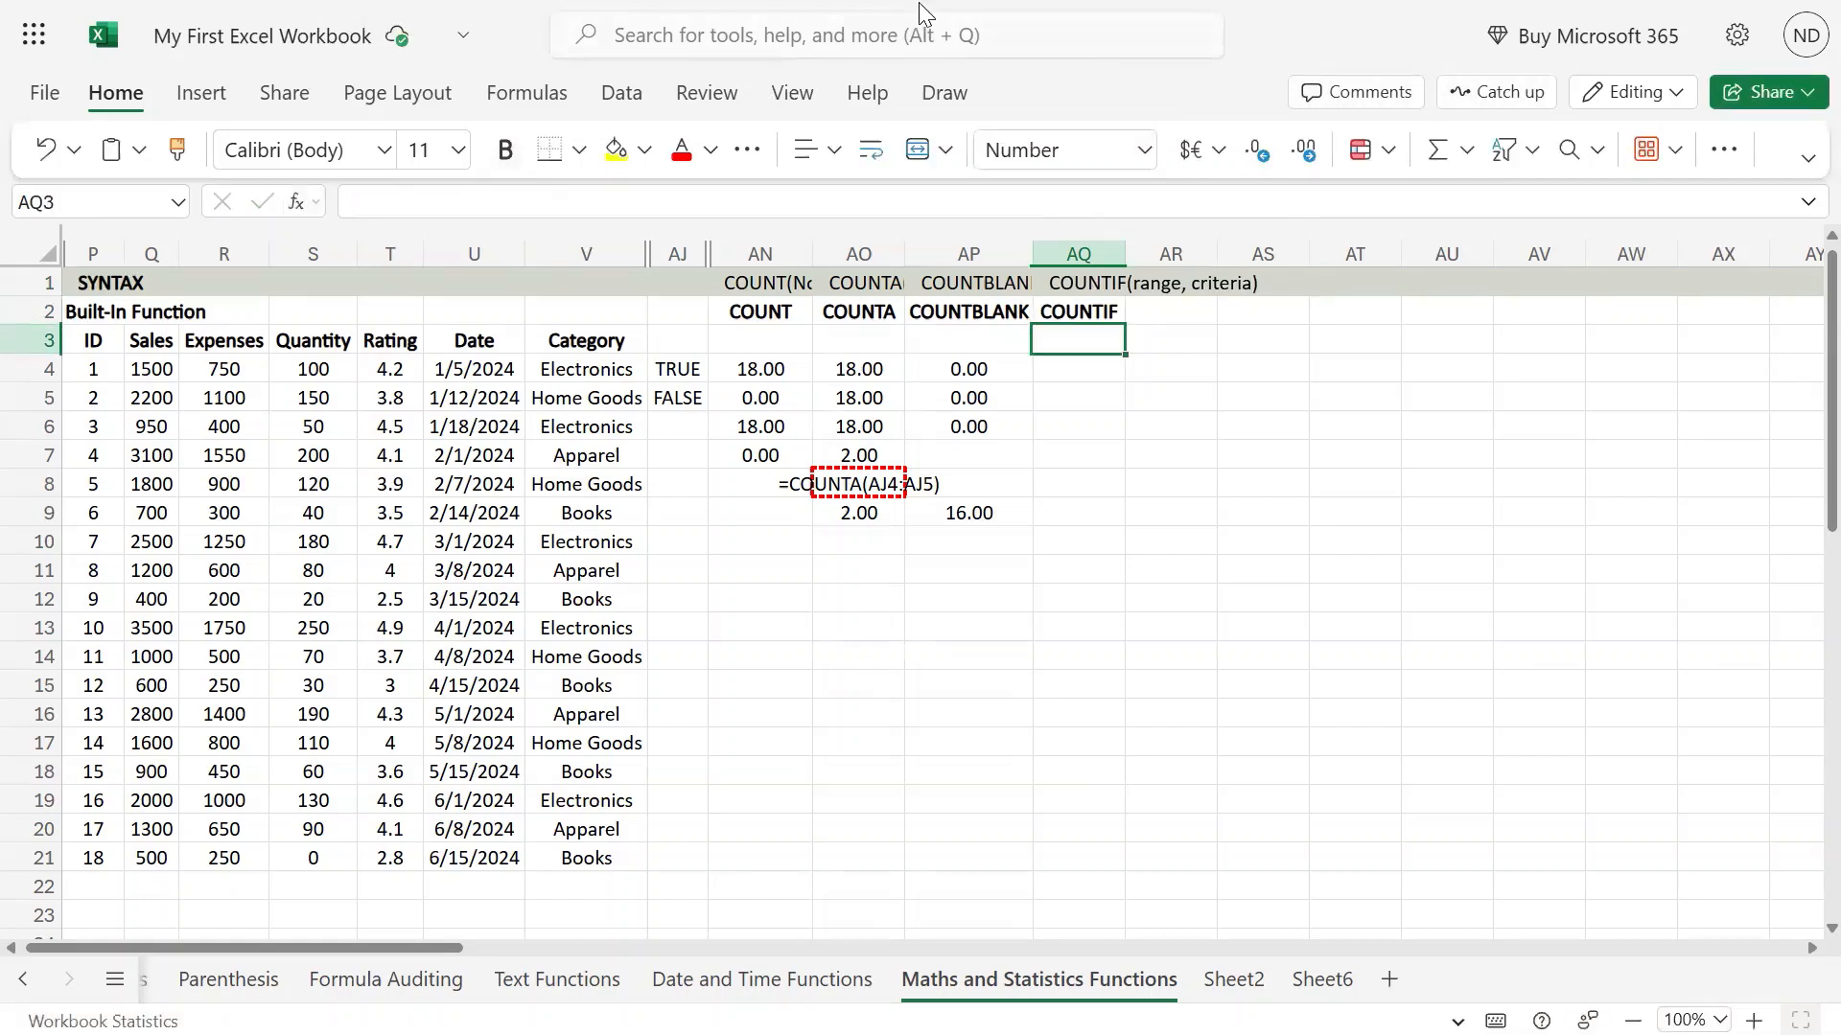
{"action": "mouse_move", "coordinate": [919, 2]}
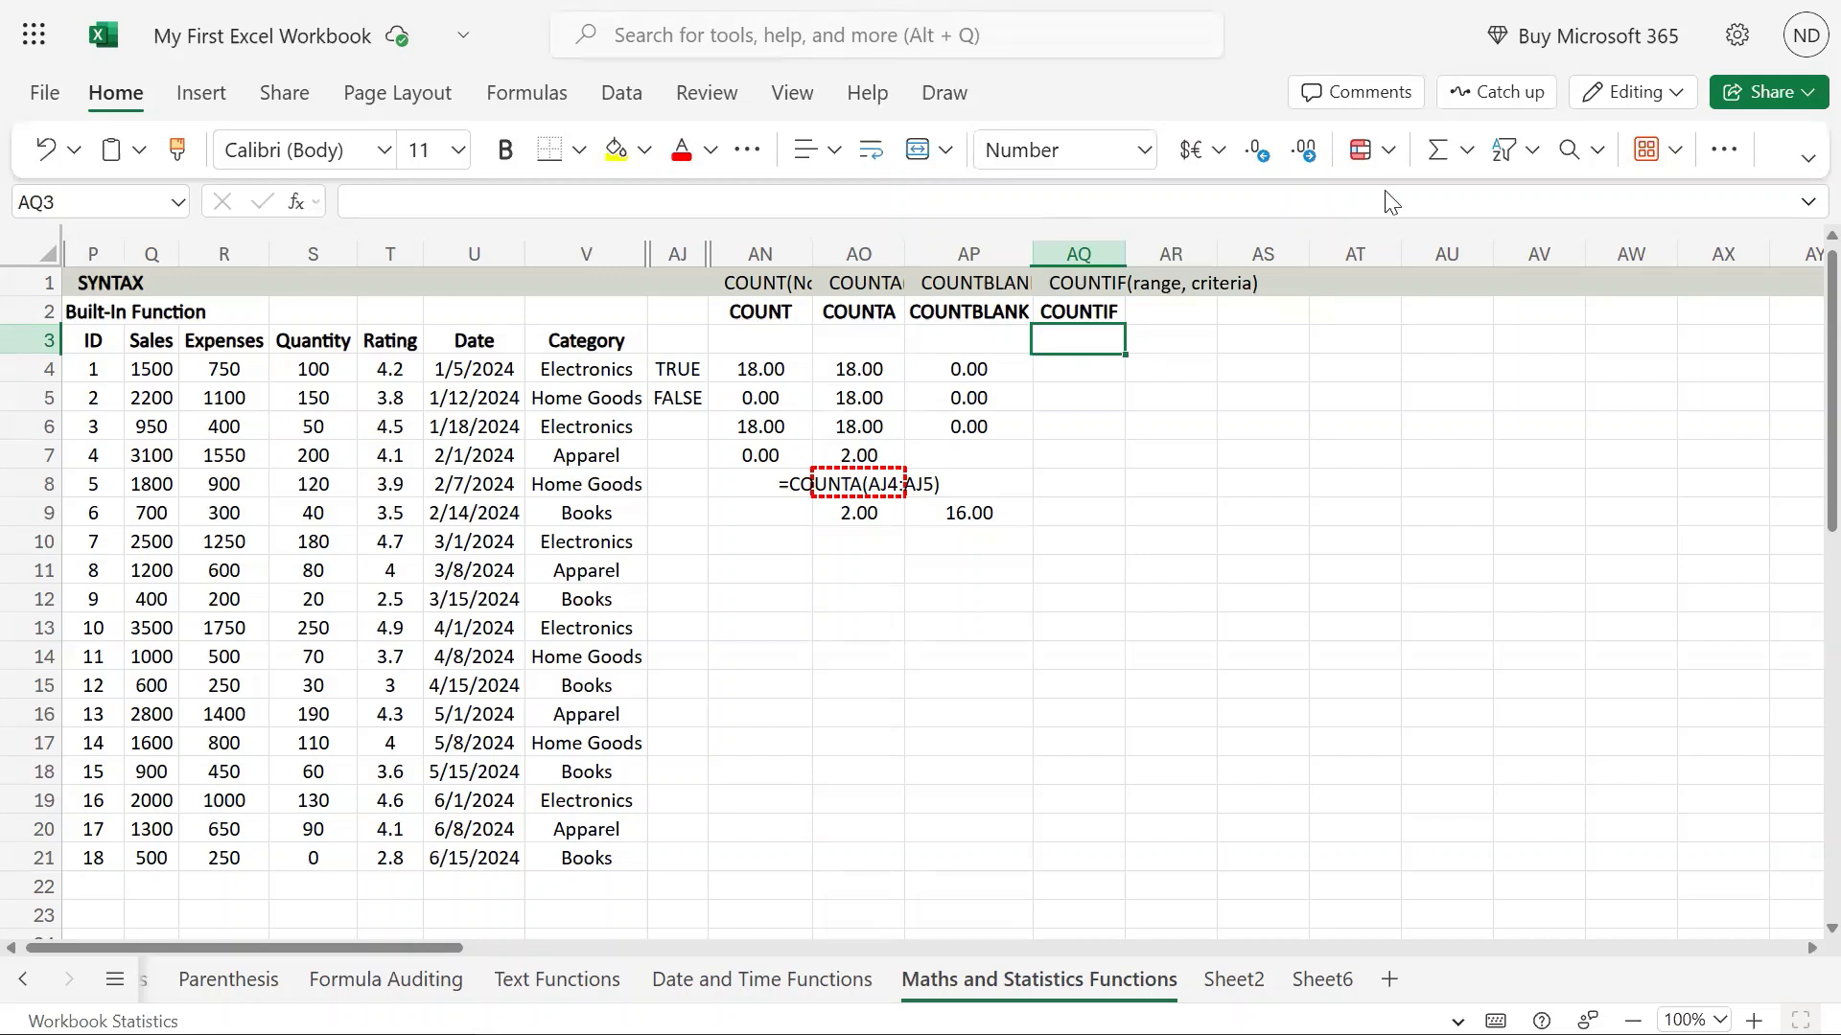
{"action": "left_click", "coordinate": [1114, 362]}
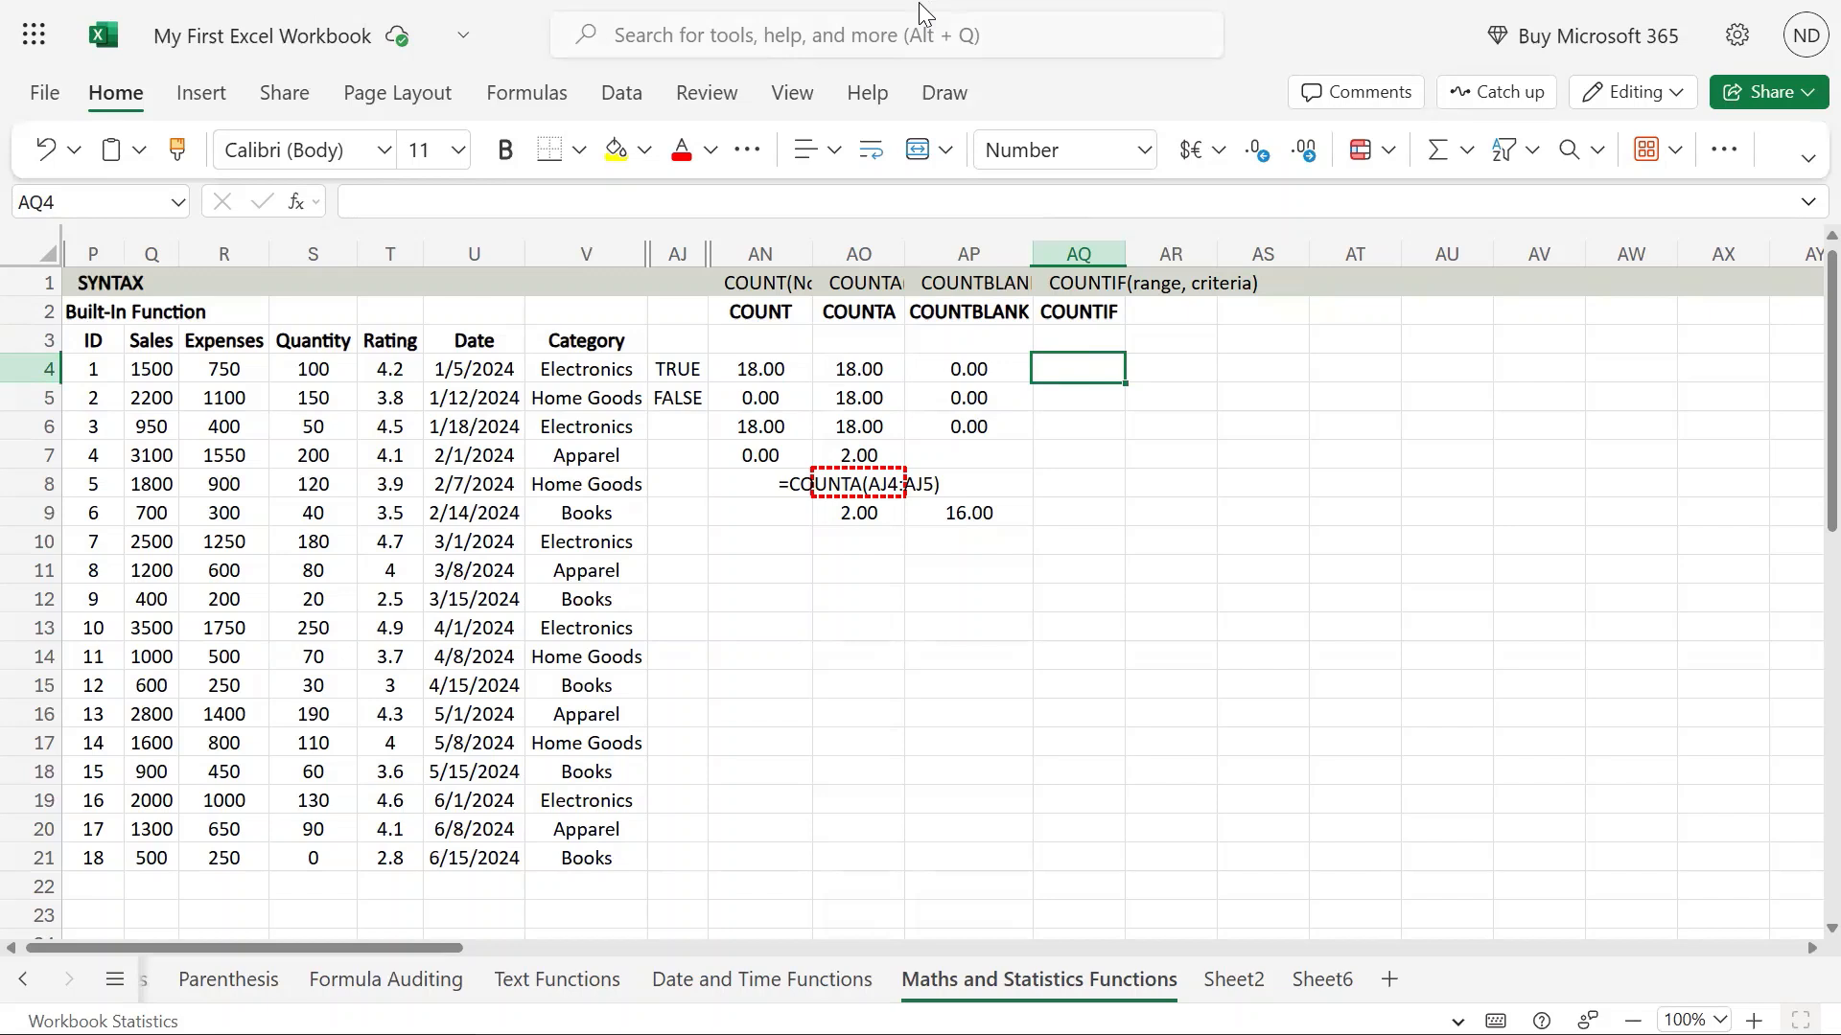
{"action": "left_click", "coordinate": [1104, 283]}
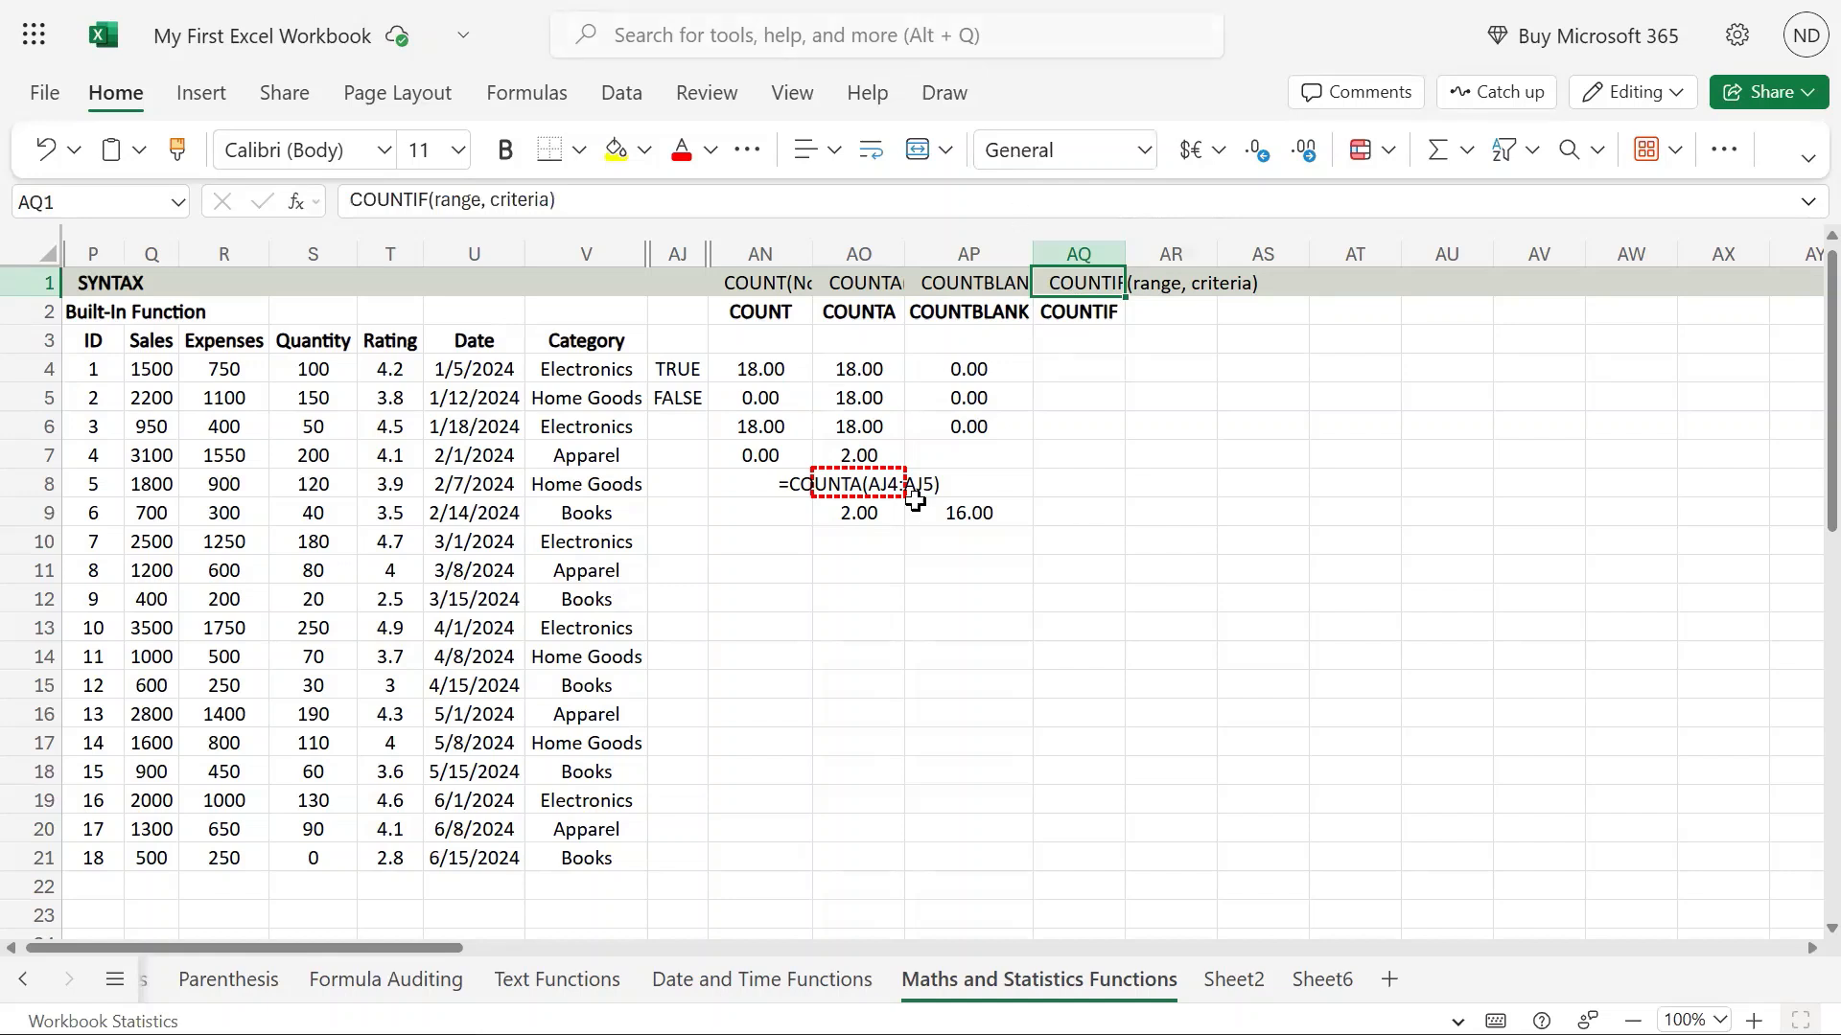
Enter the criterion Books in cell AQ11.
{"action": "left_click", "coordinate": [1086, 566]}
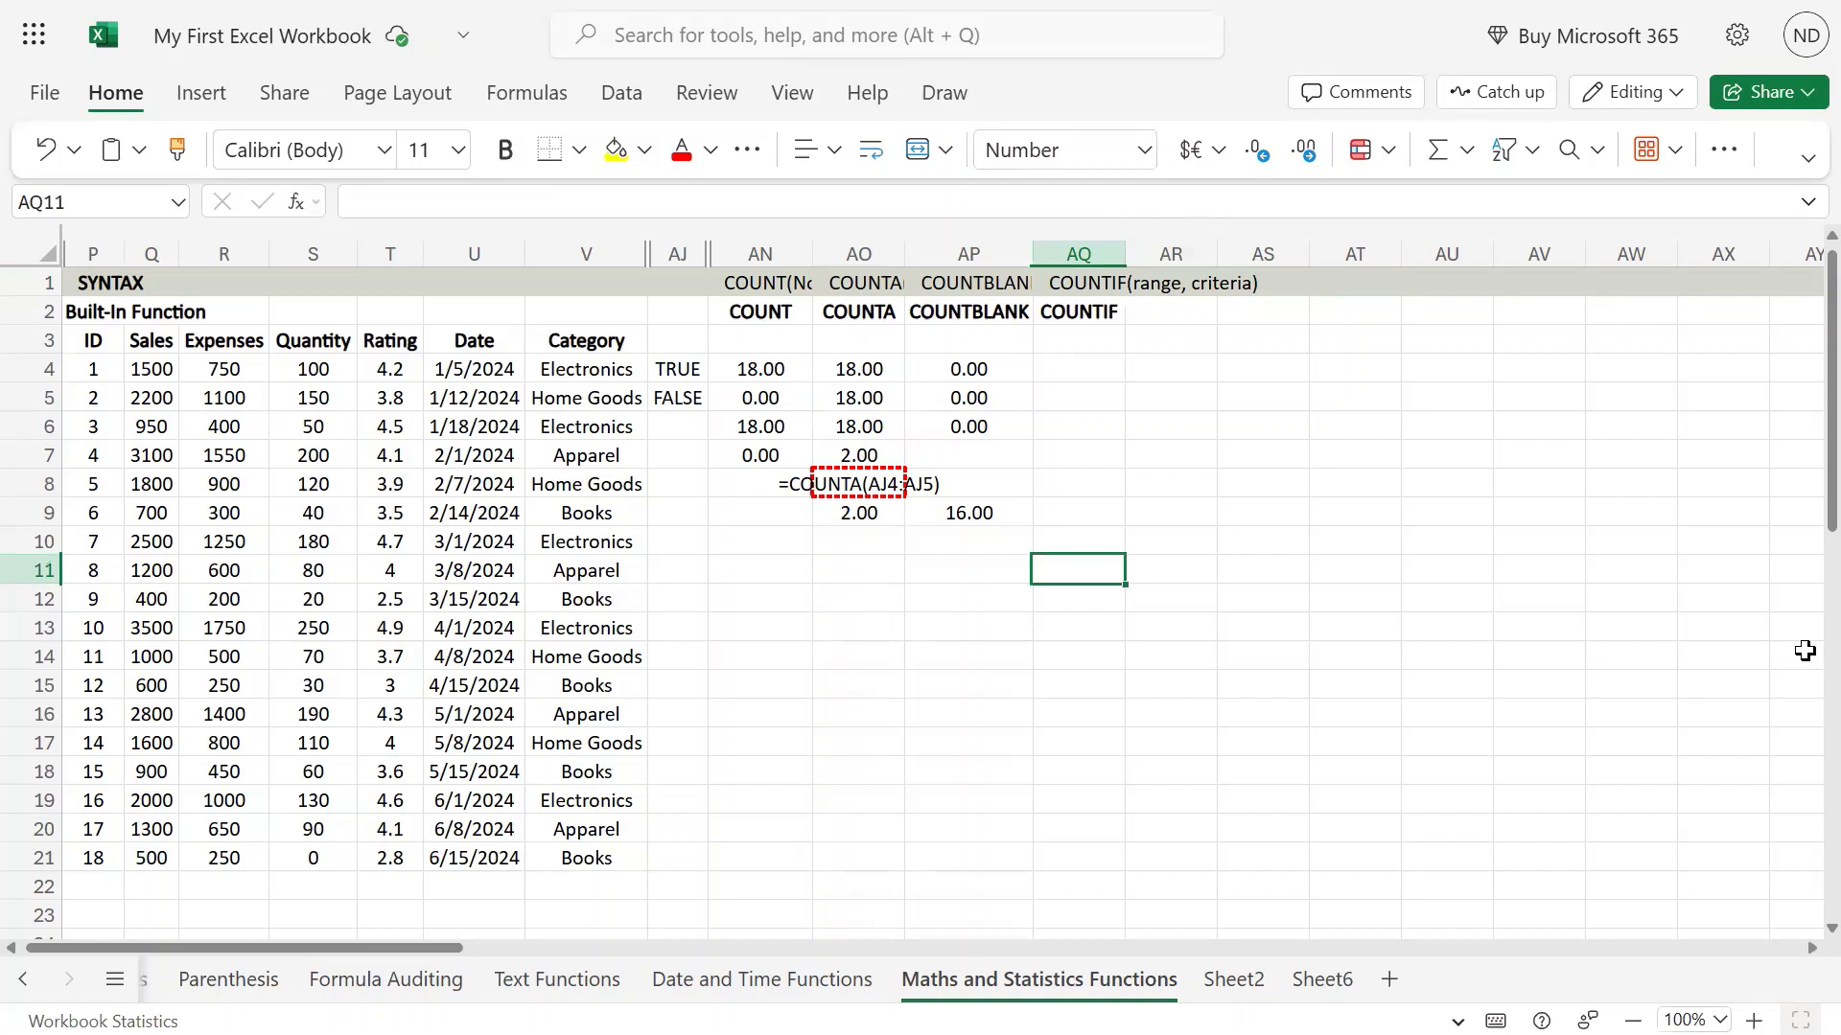
{"action": "type", "text": "Books"}
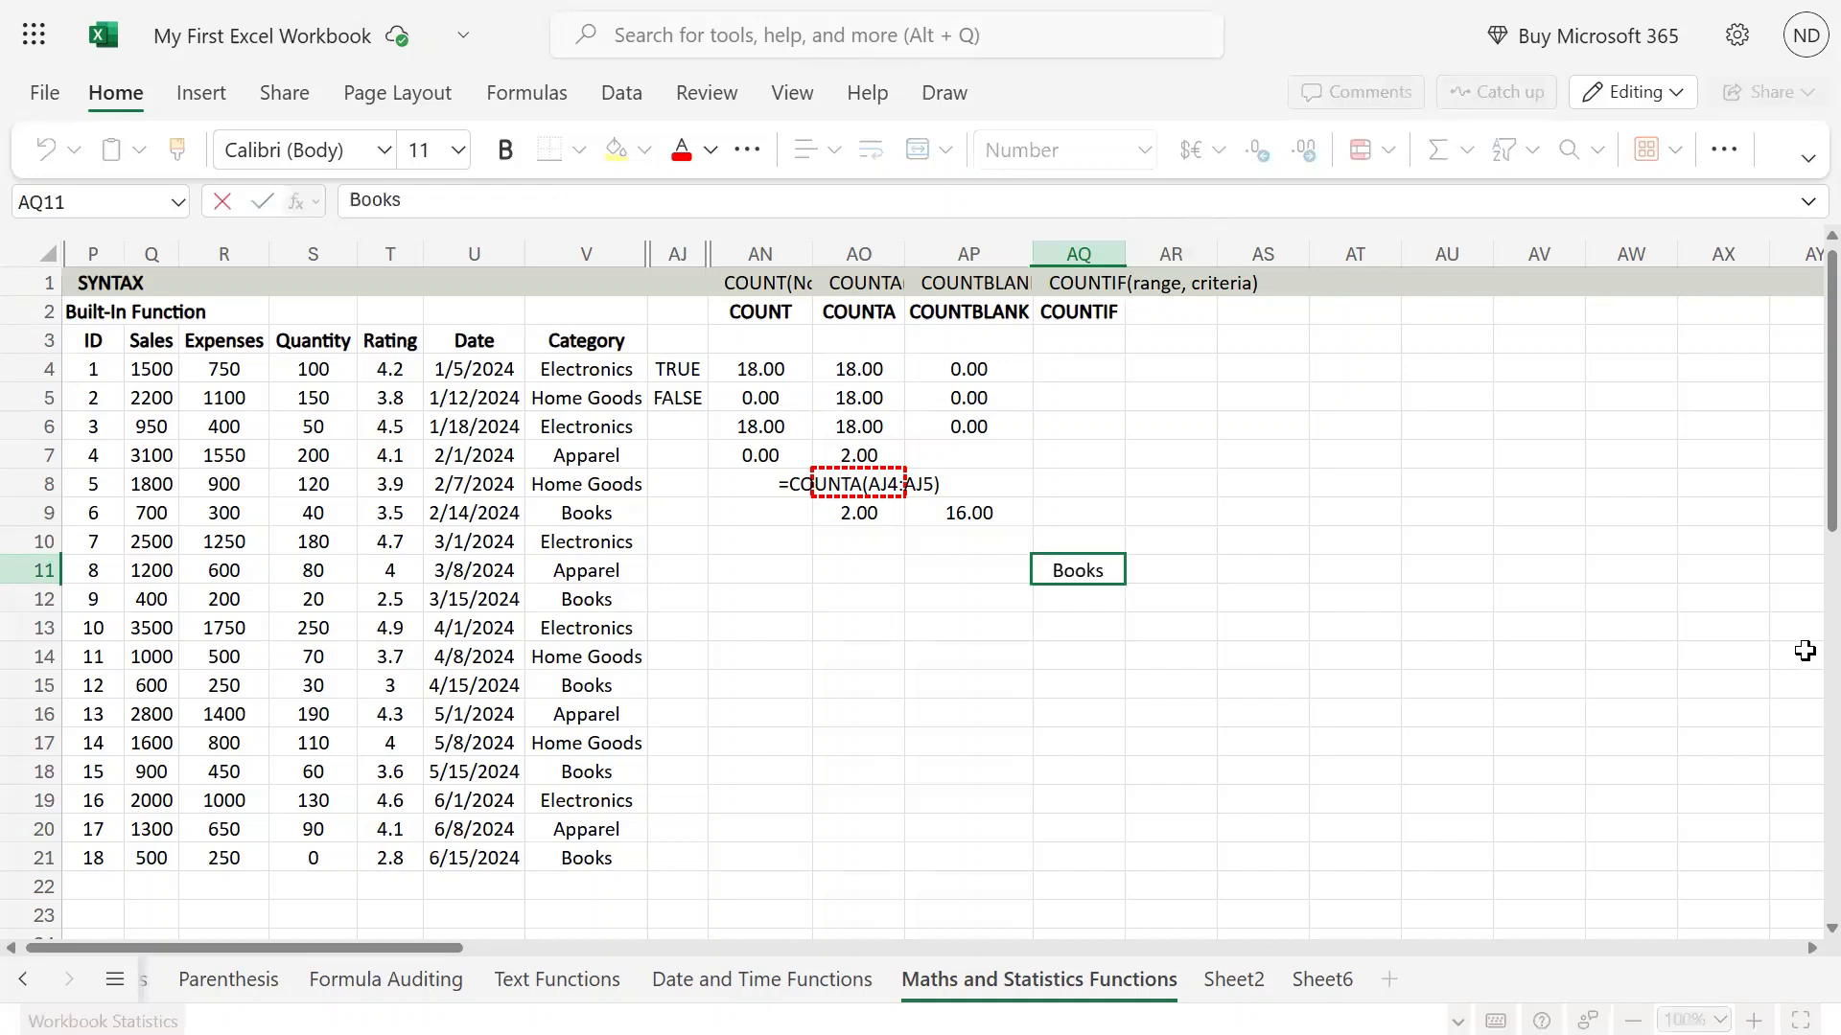
{"action": "key", "text": "Return"}
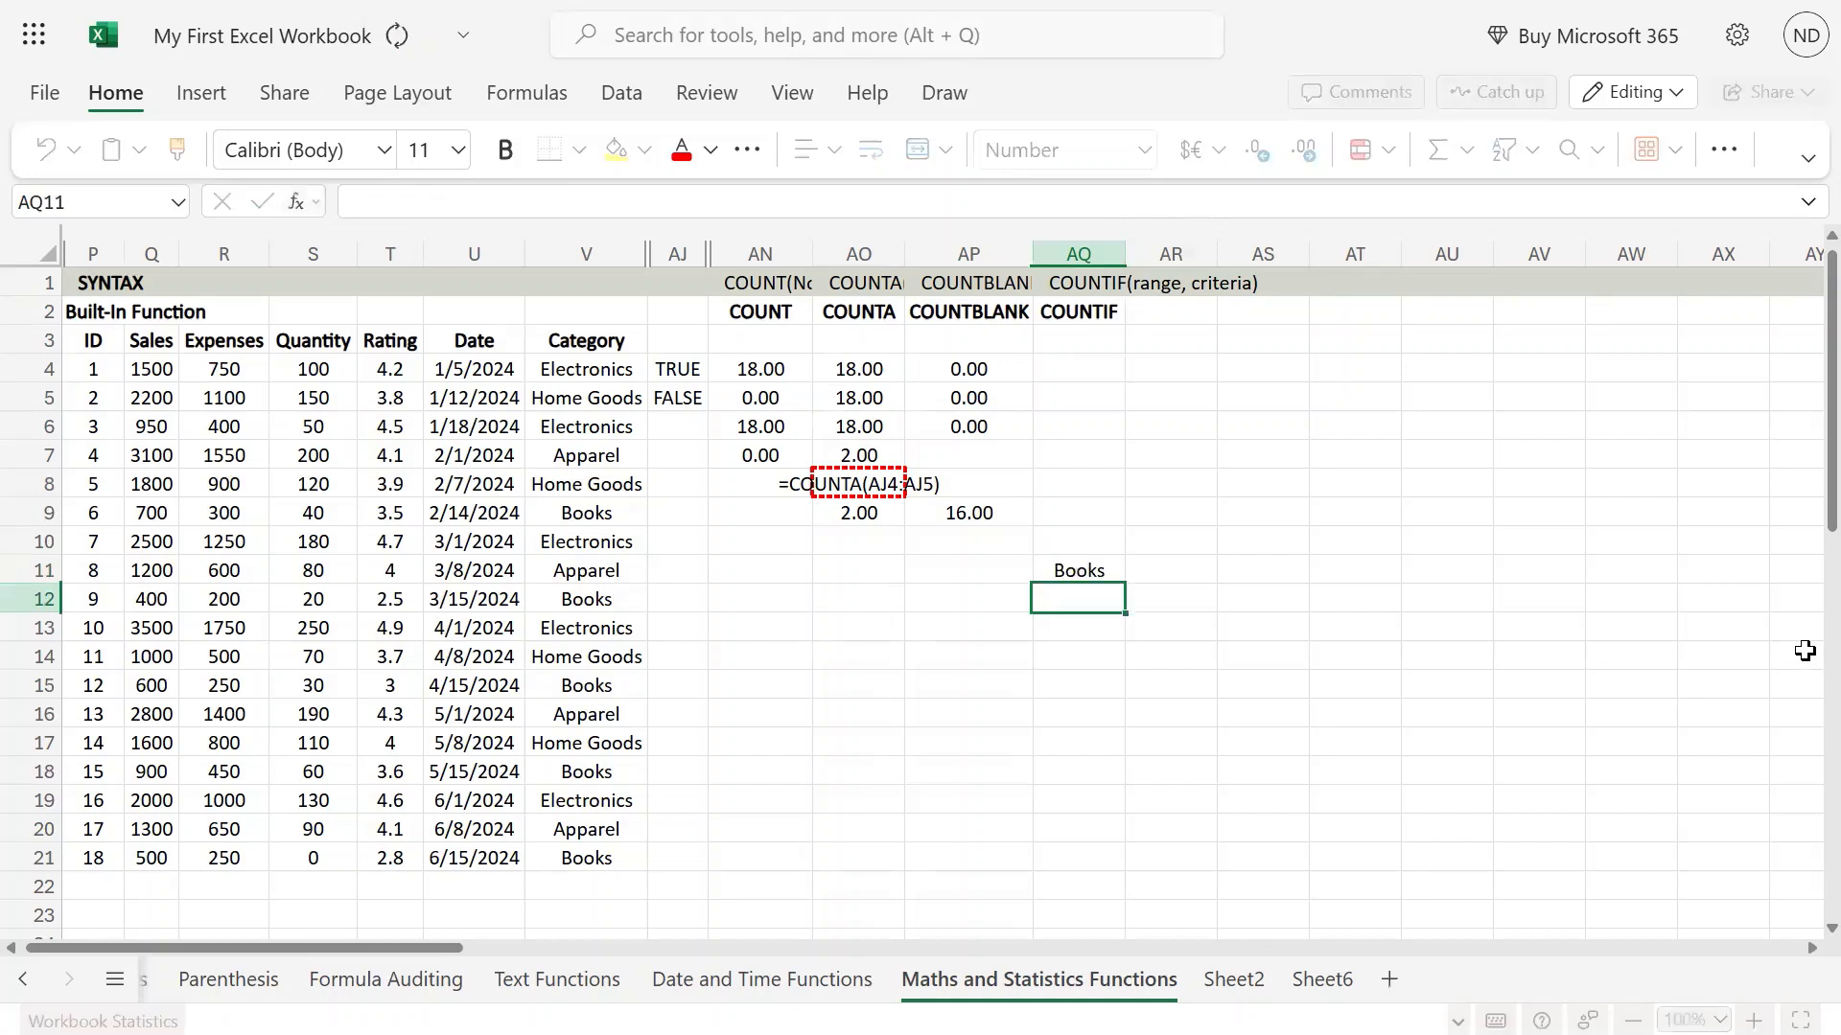
Start a COUNTIF formula in cell AQ4 with the Category entries V4:V21 as its range.
{"action": "key", "text": "Up"}
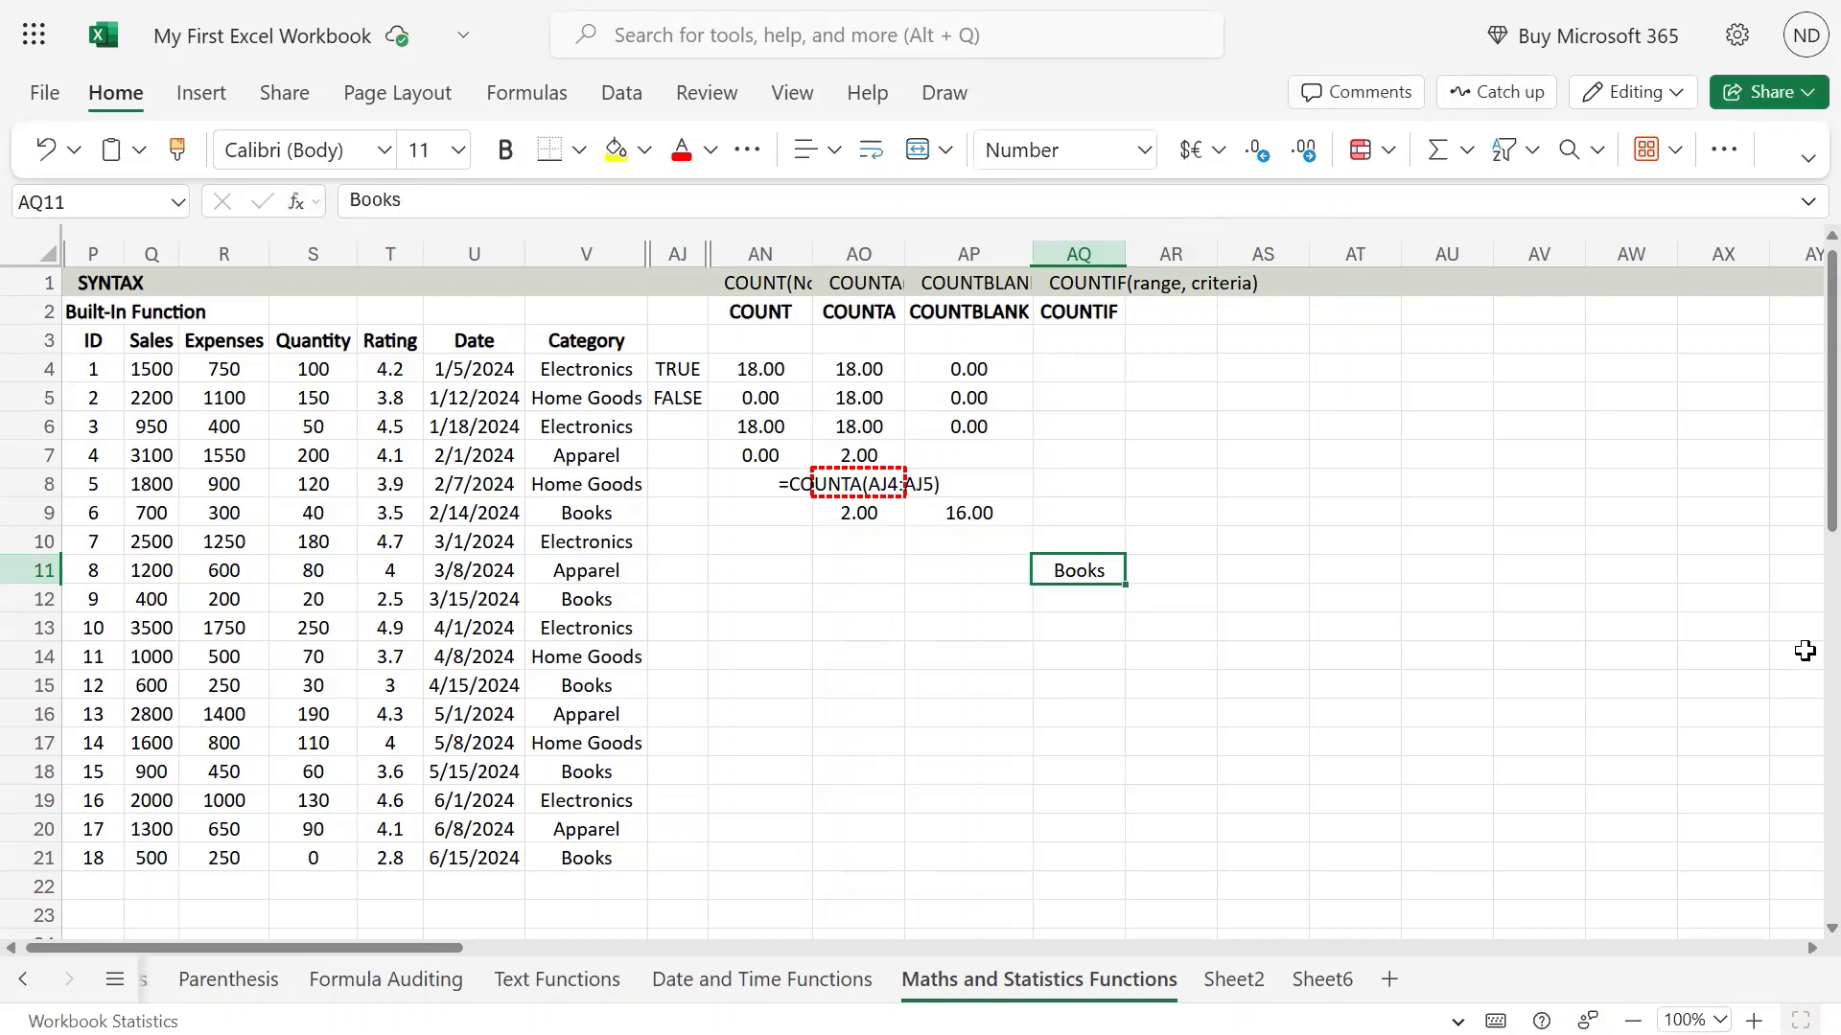
{"action": "key", "text": "Up"}
{"action": "key", "text": "Up"}
{"action": "key", "text": "Up"}
{"action": "key", "text": "Up"}
{"action": "key", "text": "Up"}
{"action": "key", "text": "Up"}
{"action": "key", "text": "Up"}
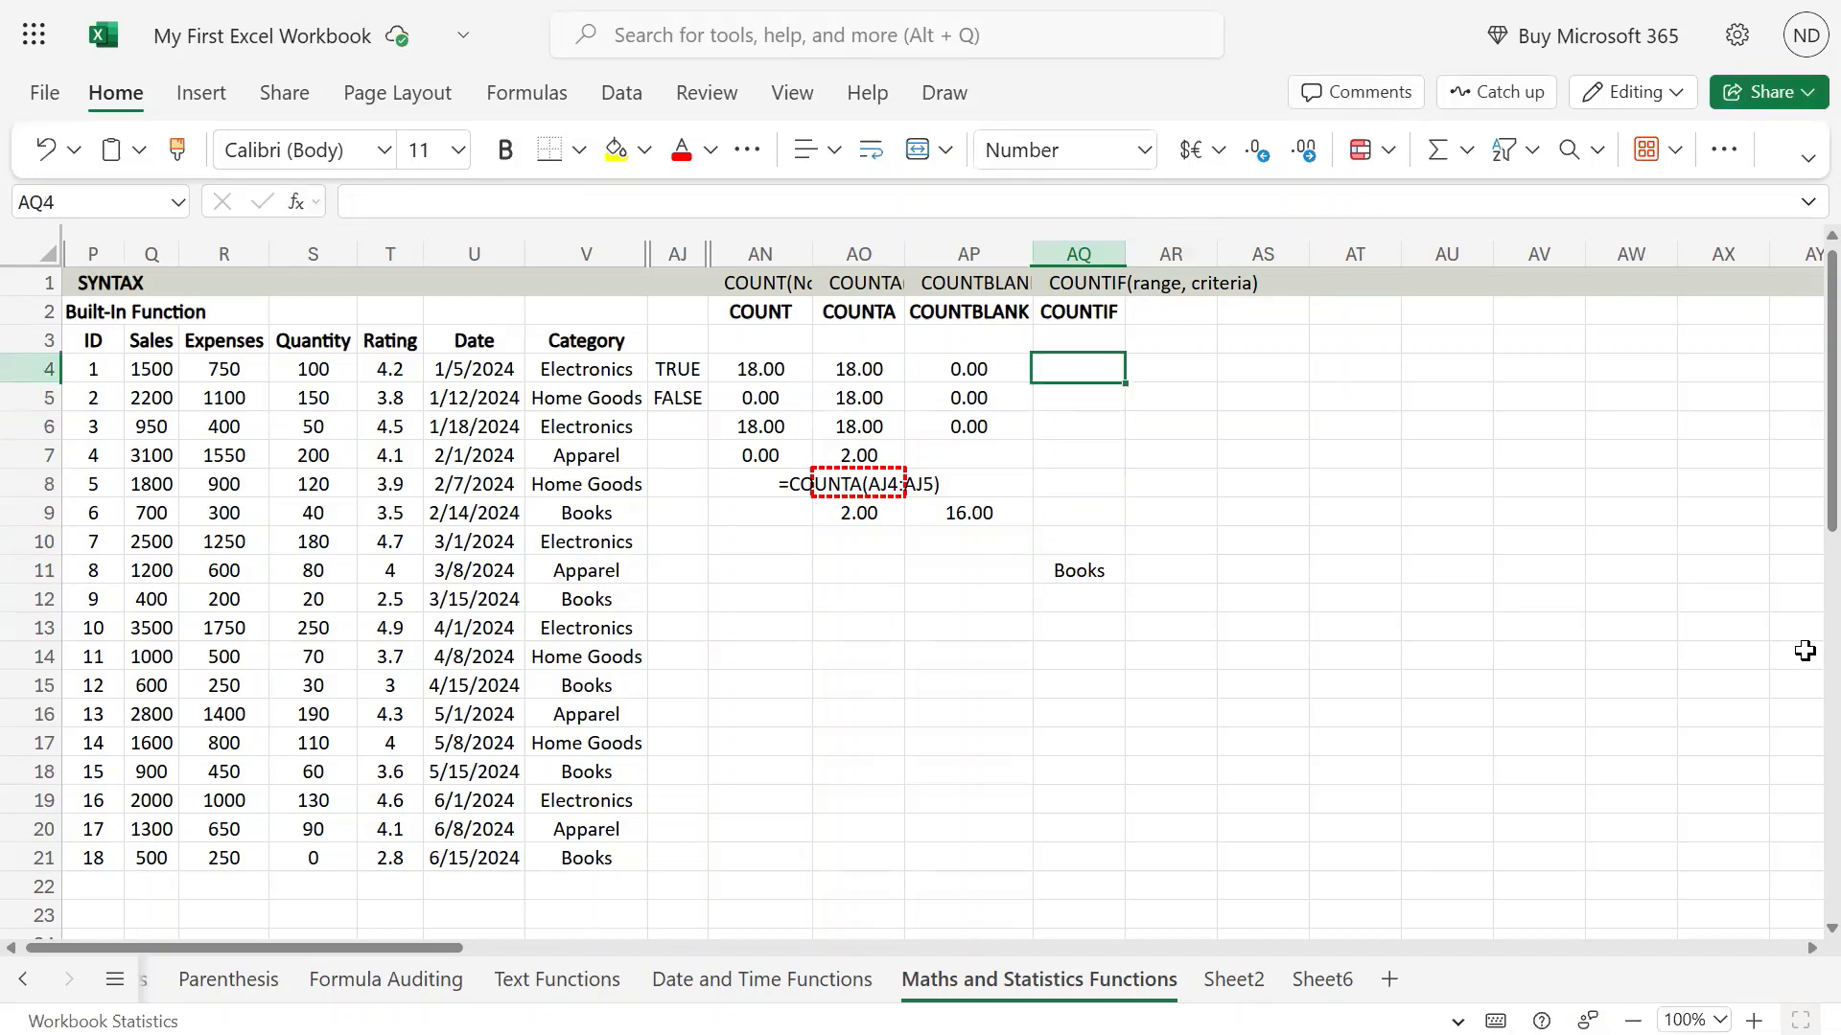
{"action": "key", "text": "F2"}
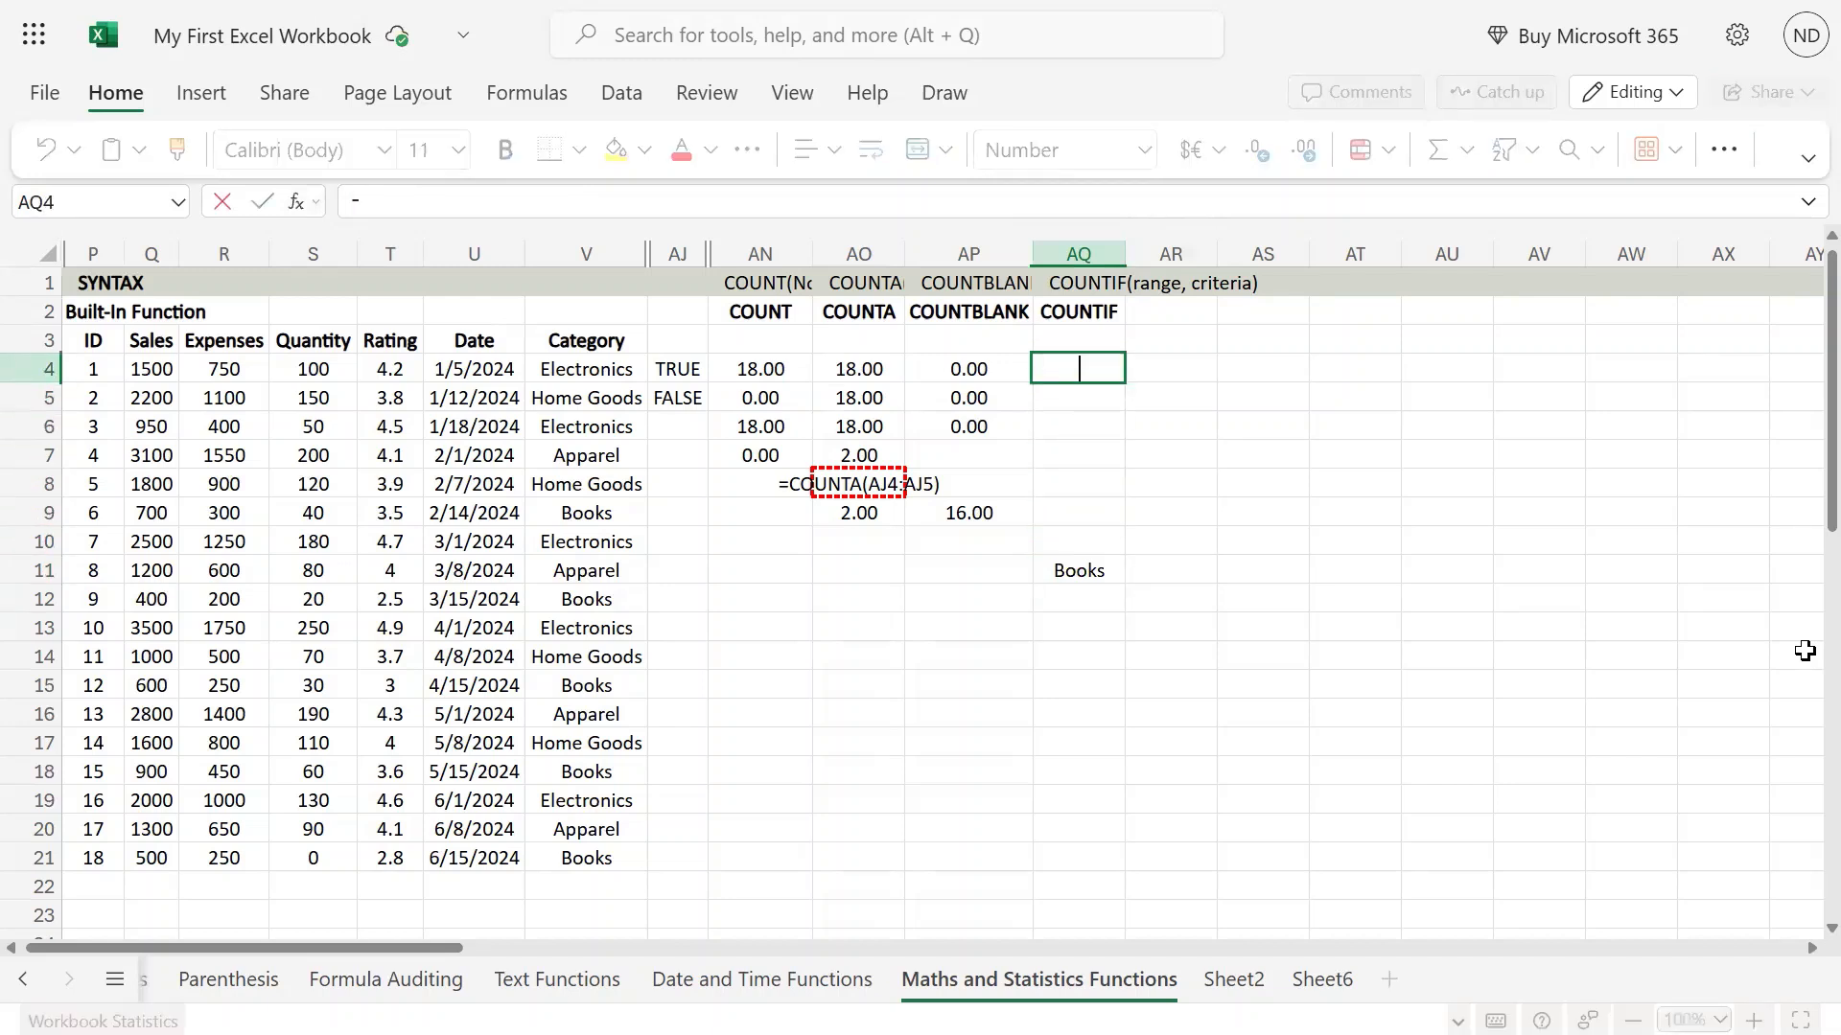
{"action": "type", "text": "=countif("}
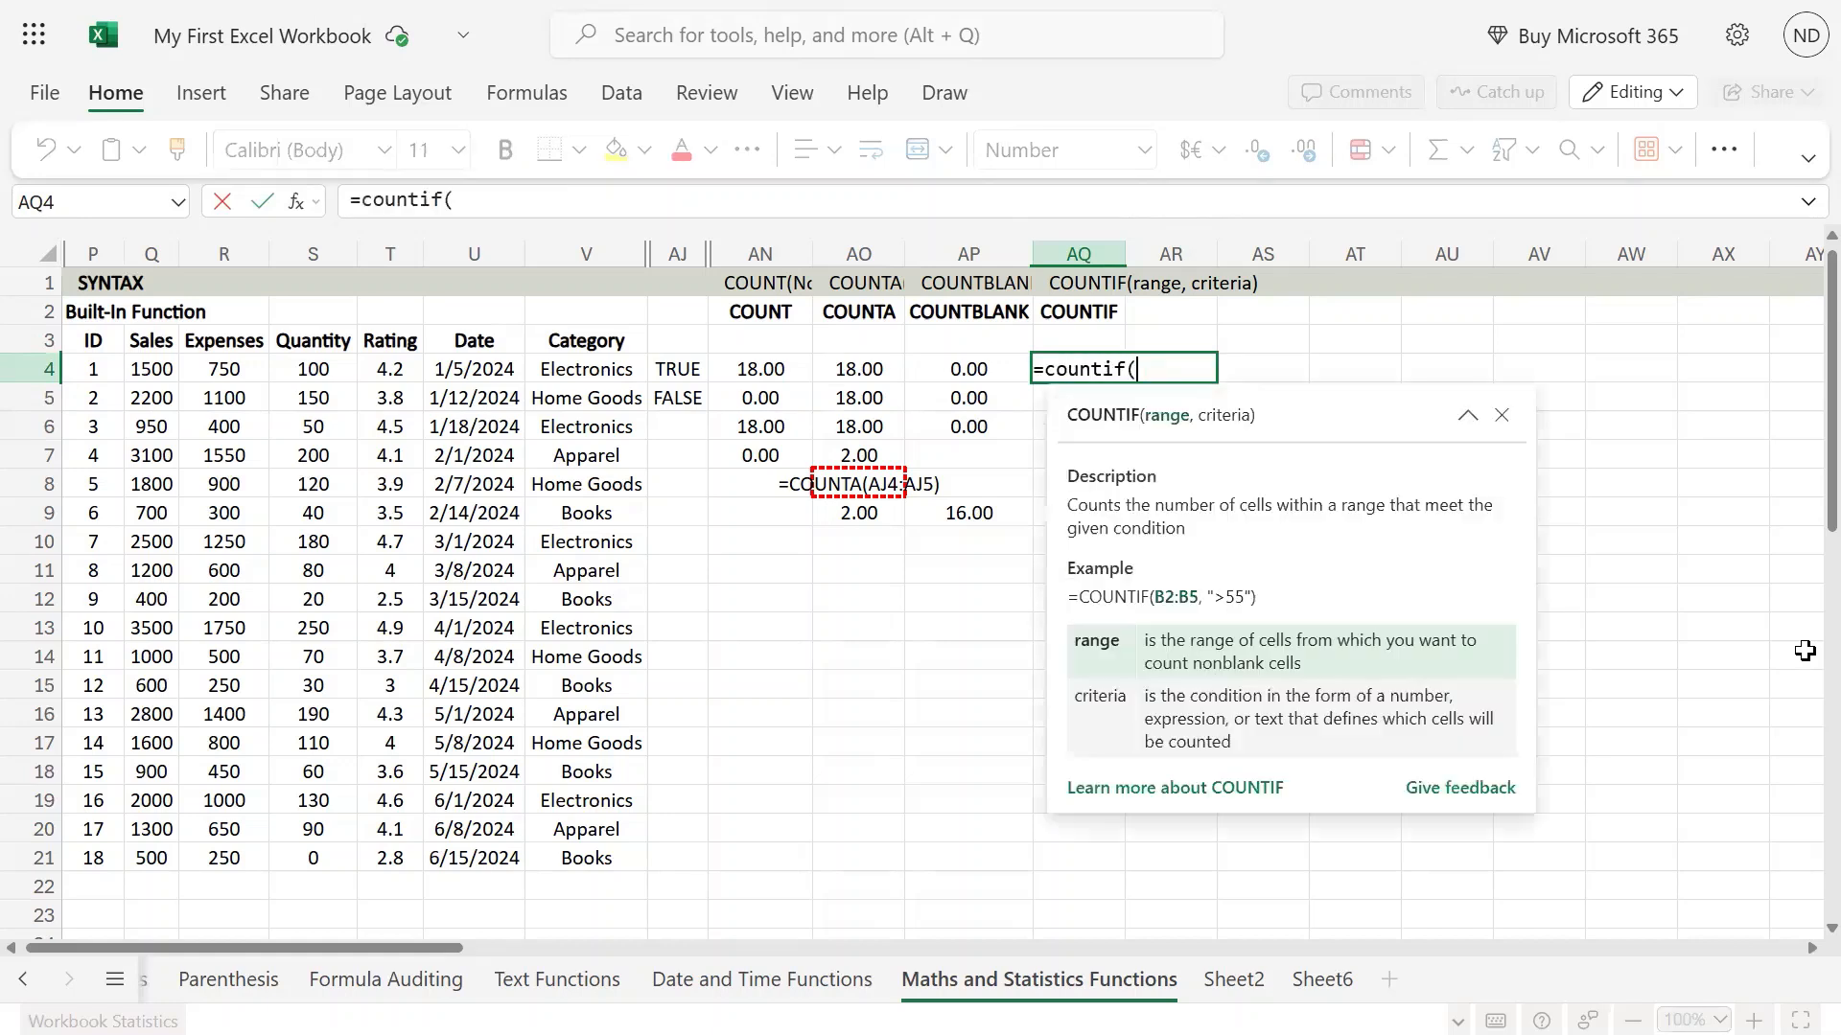
{"action": "key", "text": "Left"}
{"action": "key", "text": "Left"}
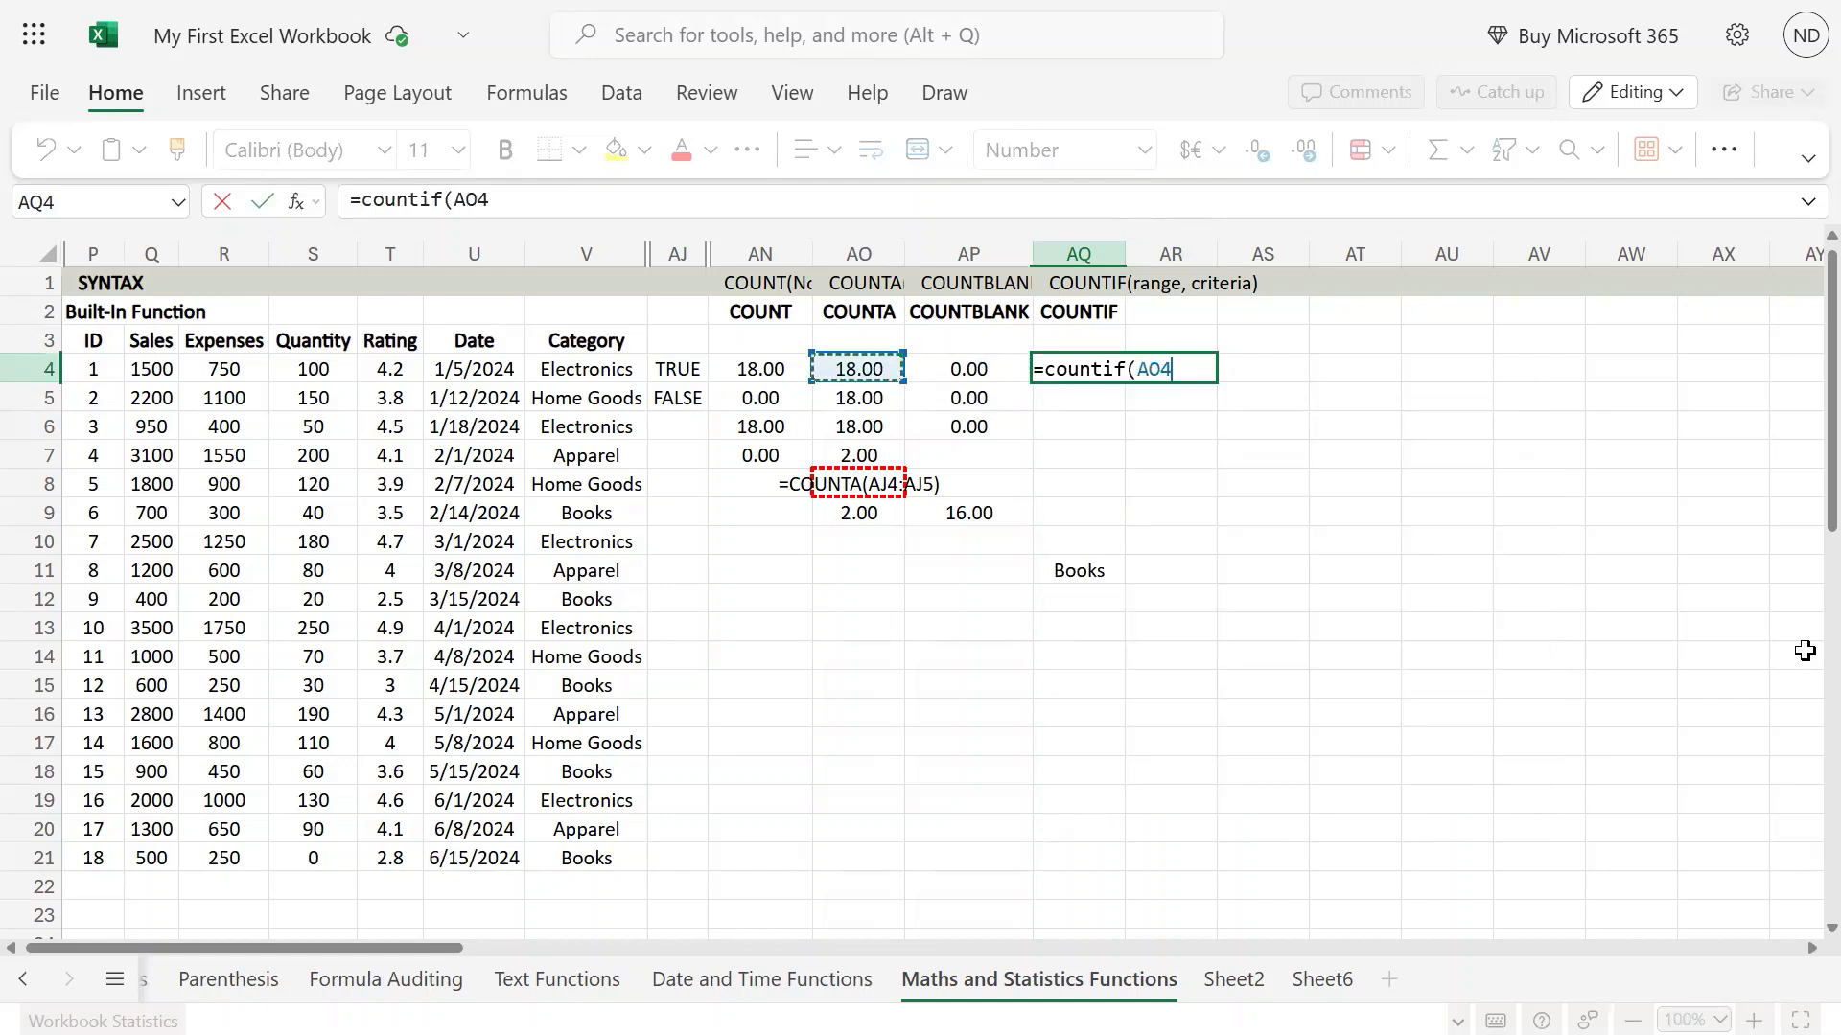
{"action": "key", "text": "Left"}
{"action": "key", "text": "Left"}
{"action": "key", "text": "Left"}
{"action": "key", "text": "ctrl+shift+Down"}
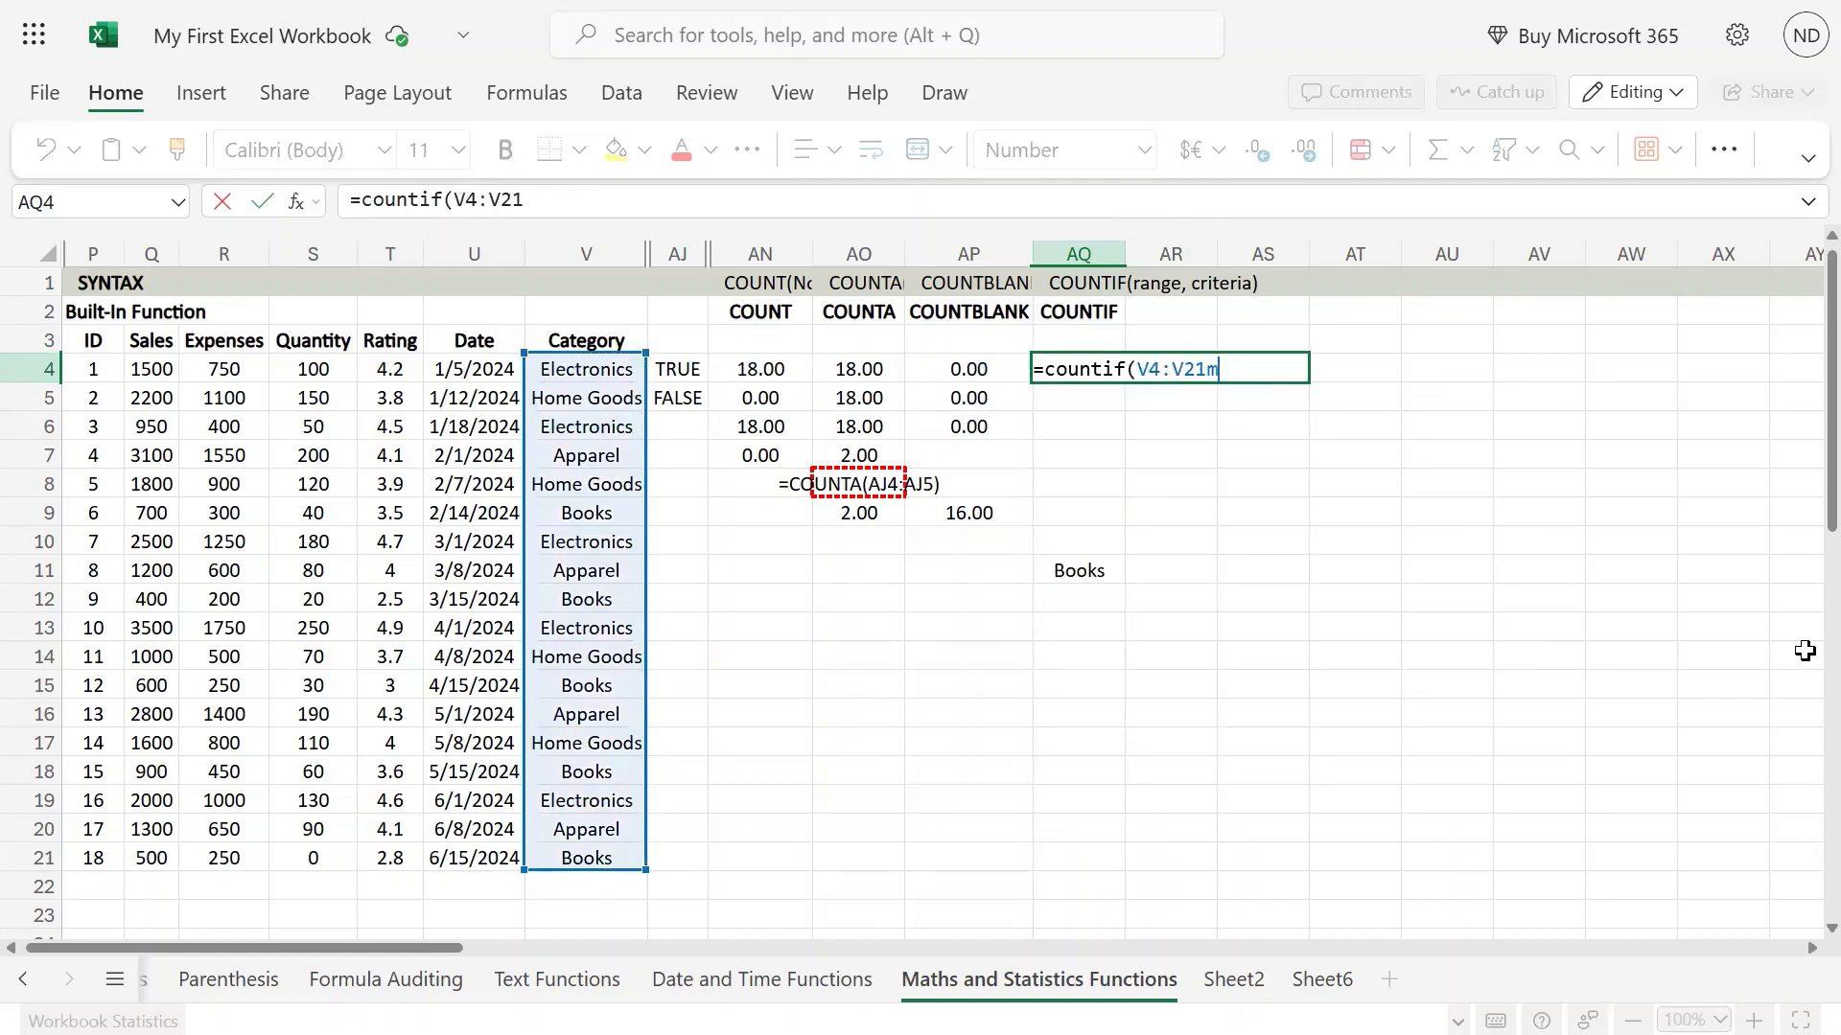
Complete the COUNTIF formula in AQ4 with cell AQ11 as the criteria argument.
{"action": "type", "text": ","}
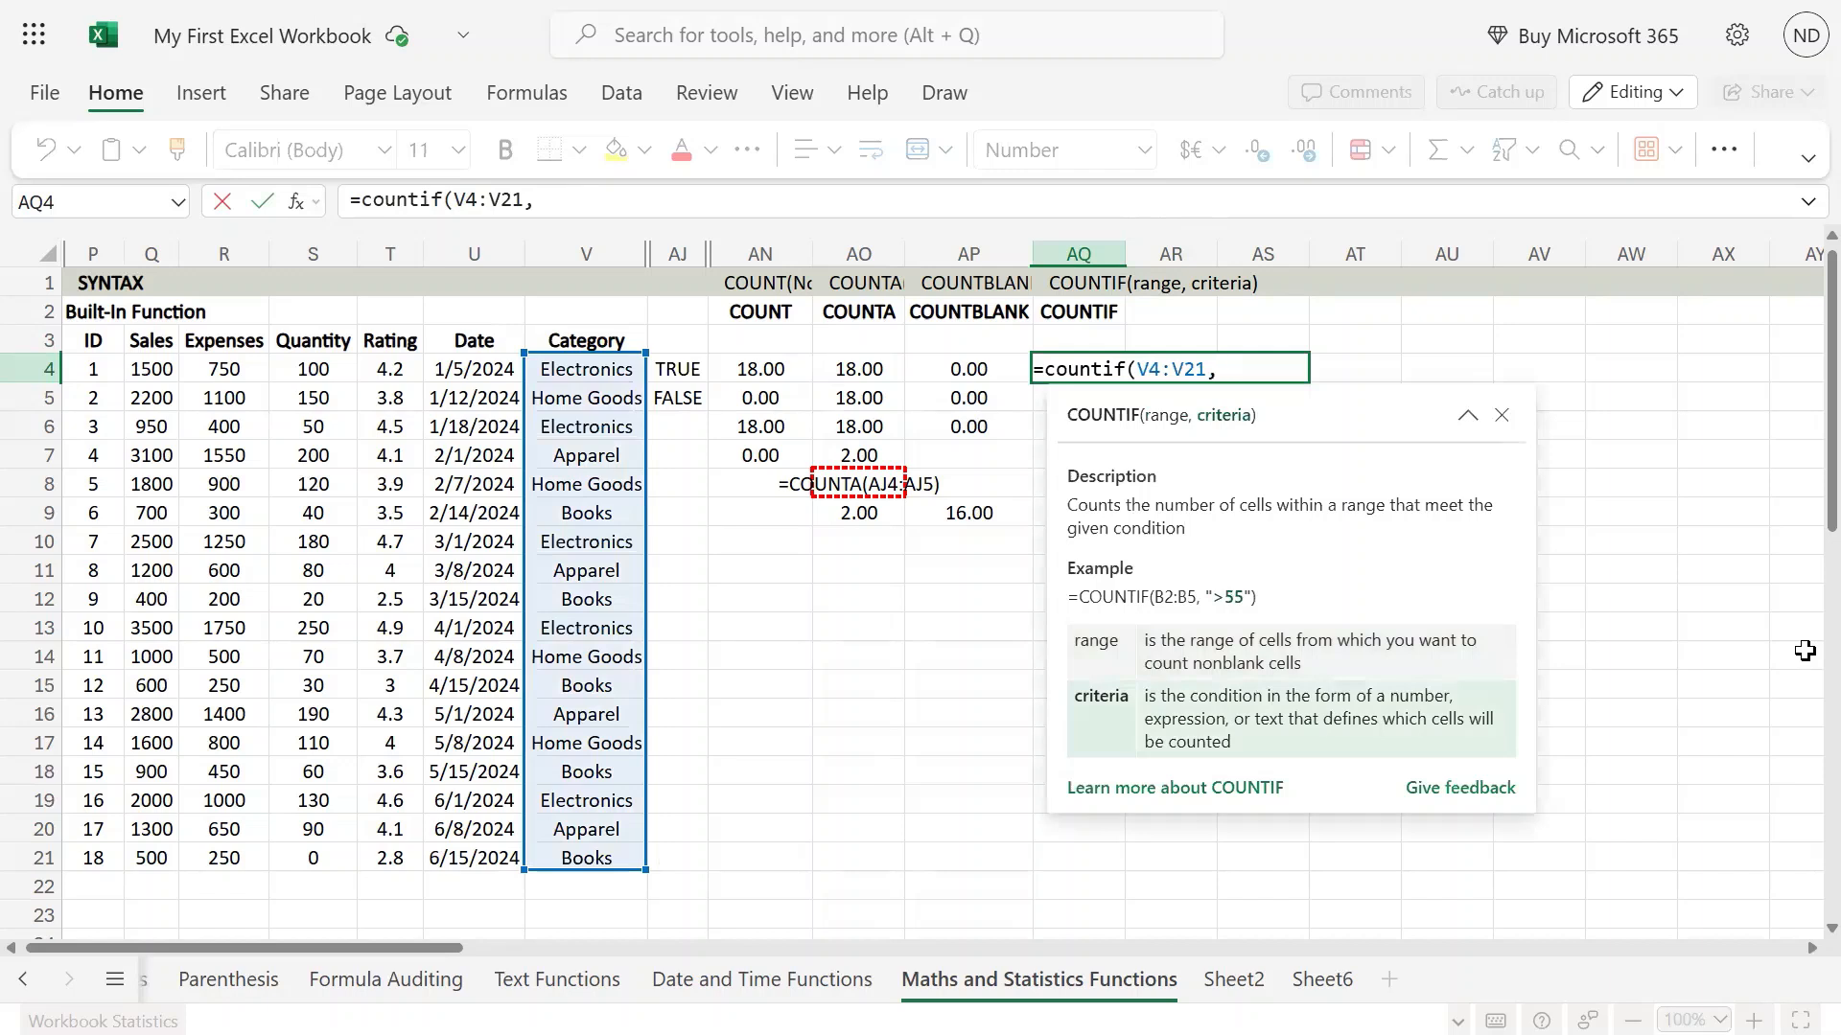
{"action": "key", "text": "Down"}
{"action": "key", "text": "Down"}
{"action": "key", "text": "Down"}
{"action": "key", "text": "Down"}
{"action": "key", "text": "Down"}
{"action": "key", "text": "Down"}
{"action": "key", "text": "Down"}
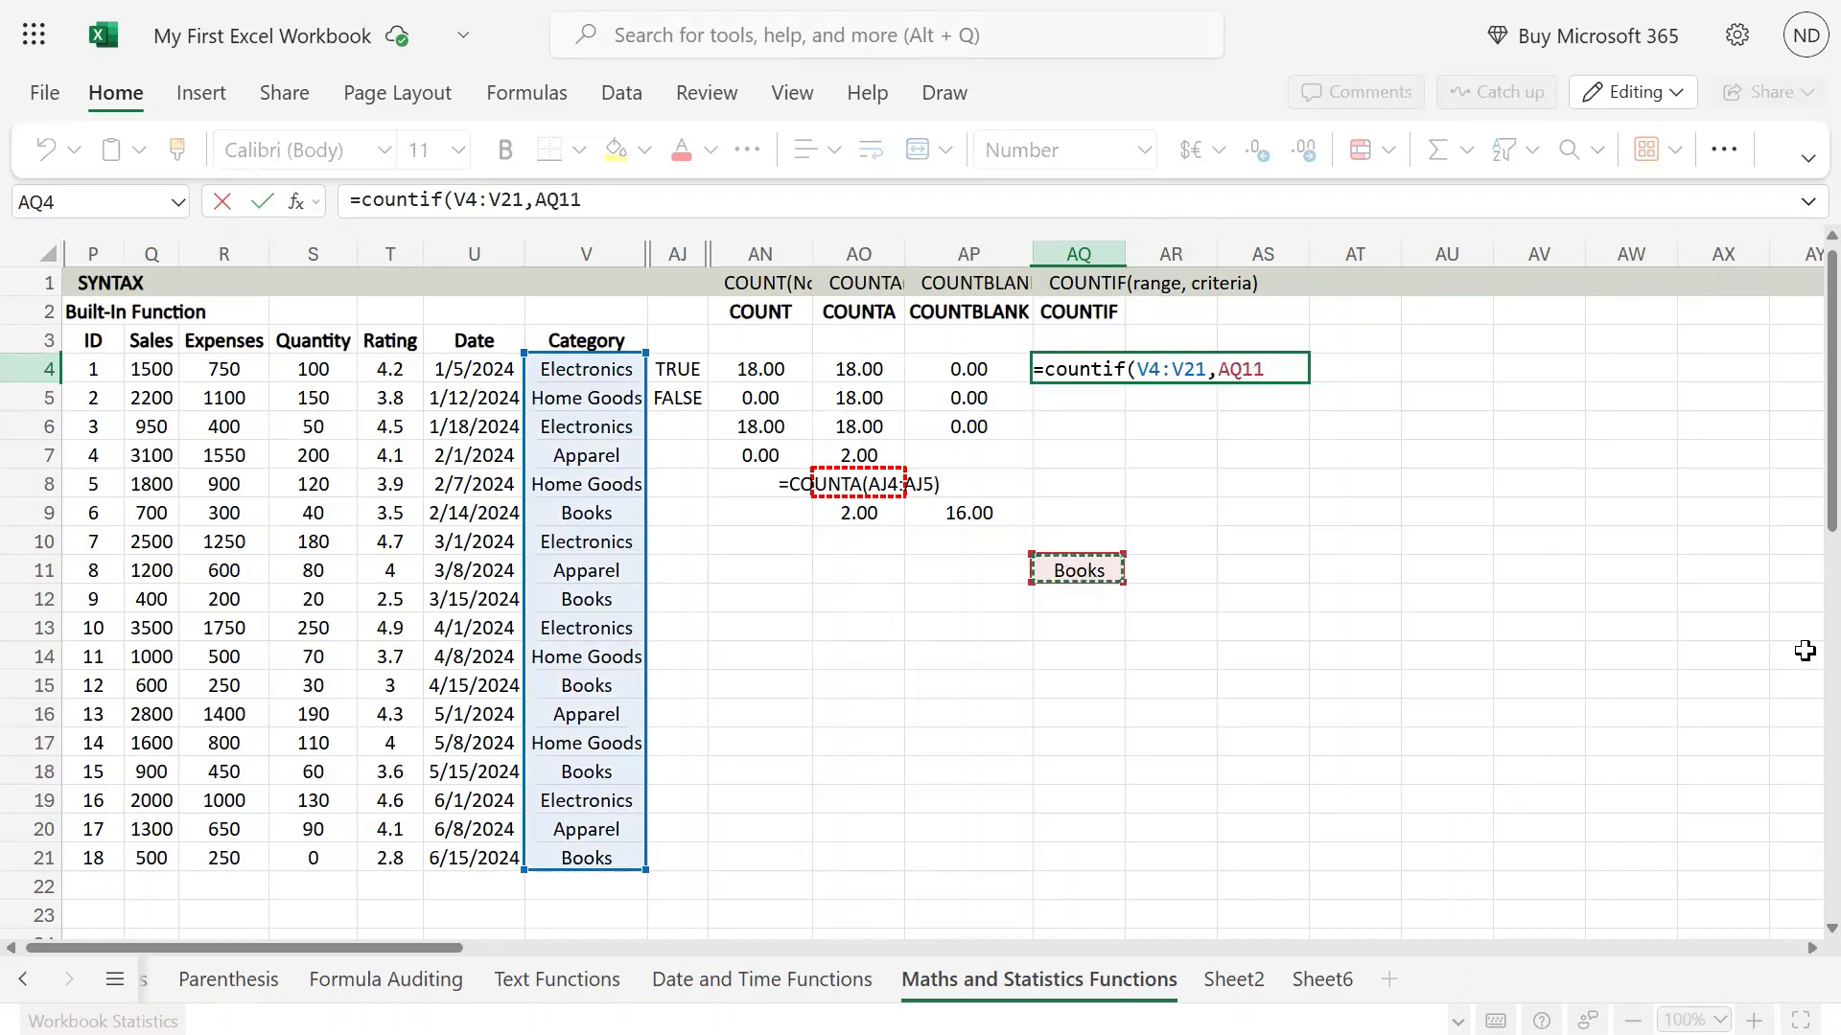
{"action": "type", "text": ")"}
{"action": "key", "text": "Return"}
{"action": "key", "text": "Up"}
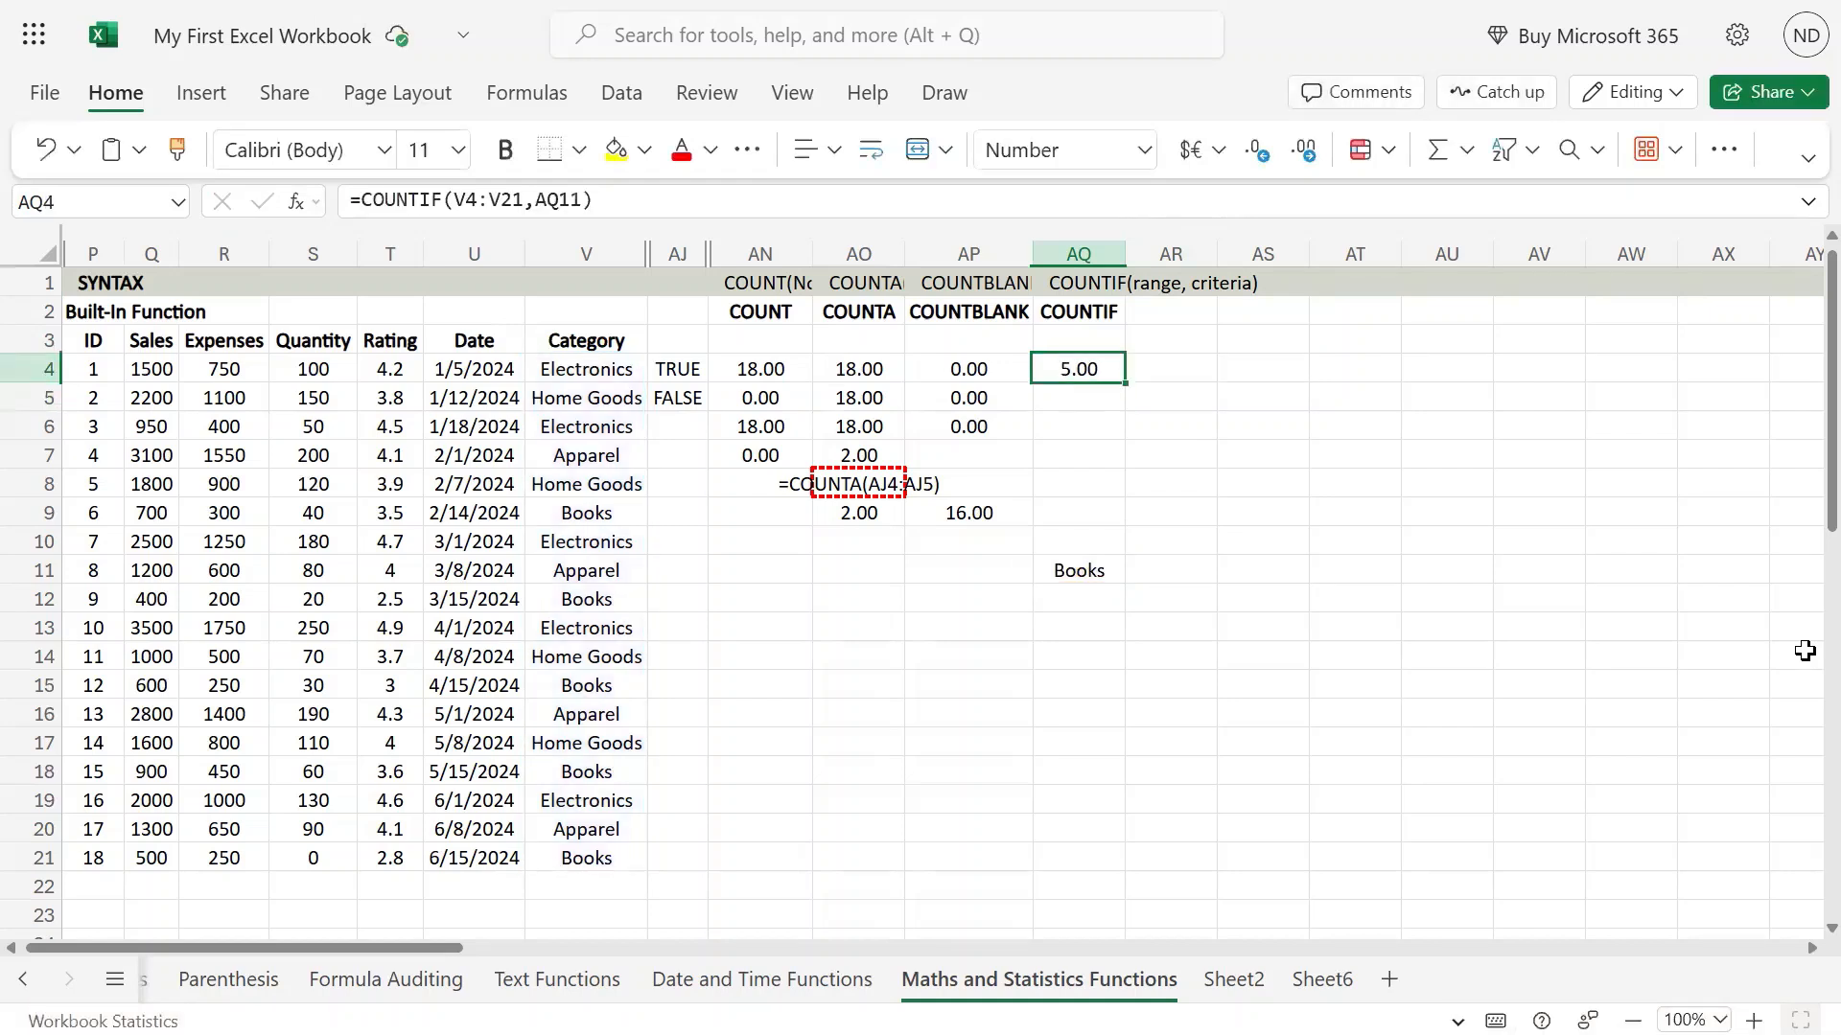
Go through the entries in the Category column to check which rows contain Books.
{"action": "key", "text": "Left"}
{"action": "key", "text": "Left"}
{"action": "key", "text": "Left"}
{"action": "key", "text": "Left"}
{"action": "key", "text": "Left"}
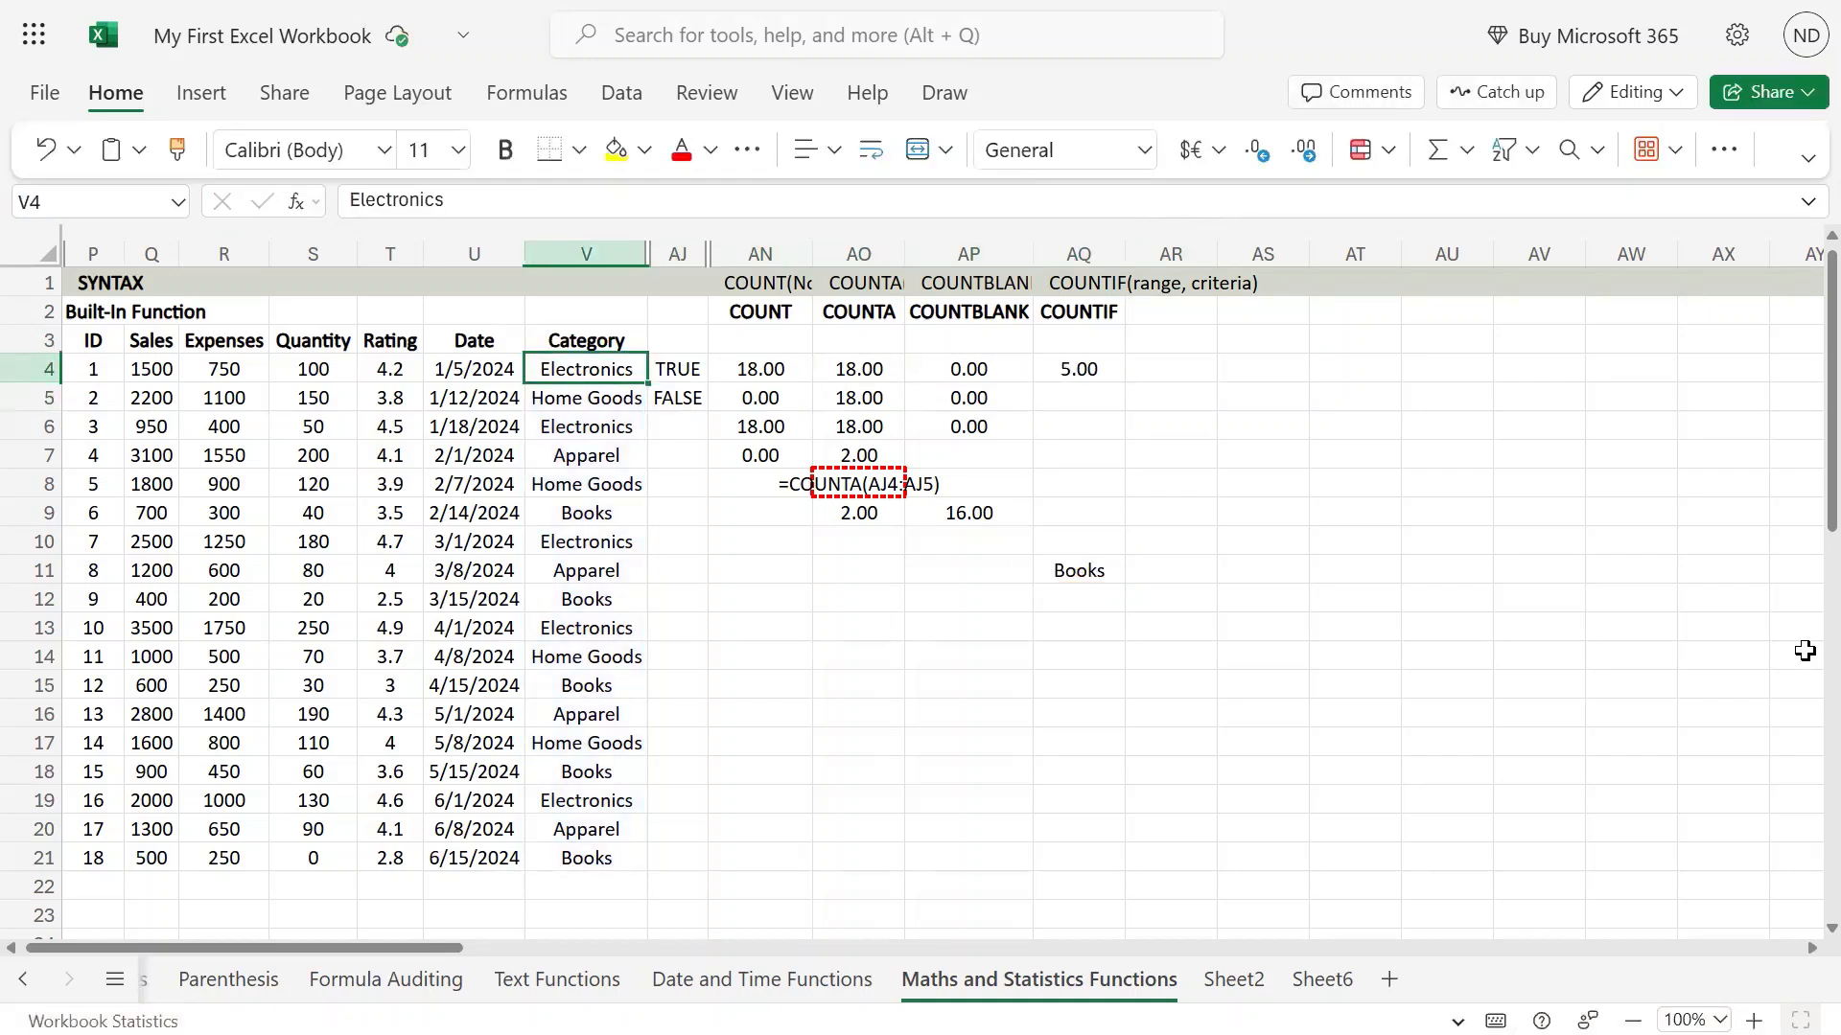
{"action": "key", "text": "Down"}
{"action": "key", "text": "Down"}
{"action": "key", "text": "Down"}
{"action": "key", "text": "Down"}
{"action": "key", "text": "Down"}
{"action": "key", "text": "Down"}
{"action": "key", "text": "Up"}
{"action": "key", "text": "Down"}
{"action": "key", "text": "Down"}
{"action": "key", "text": "Down"}
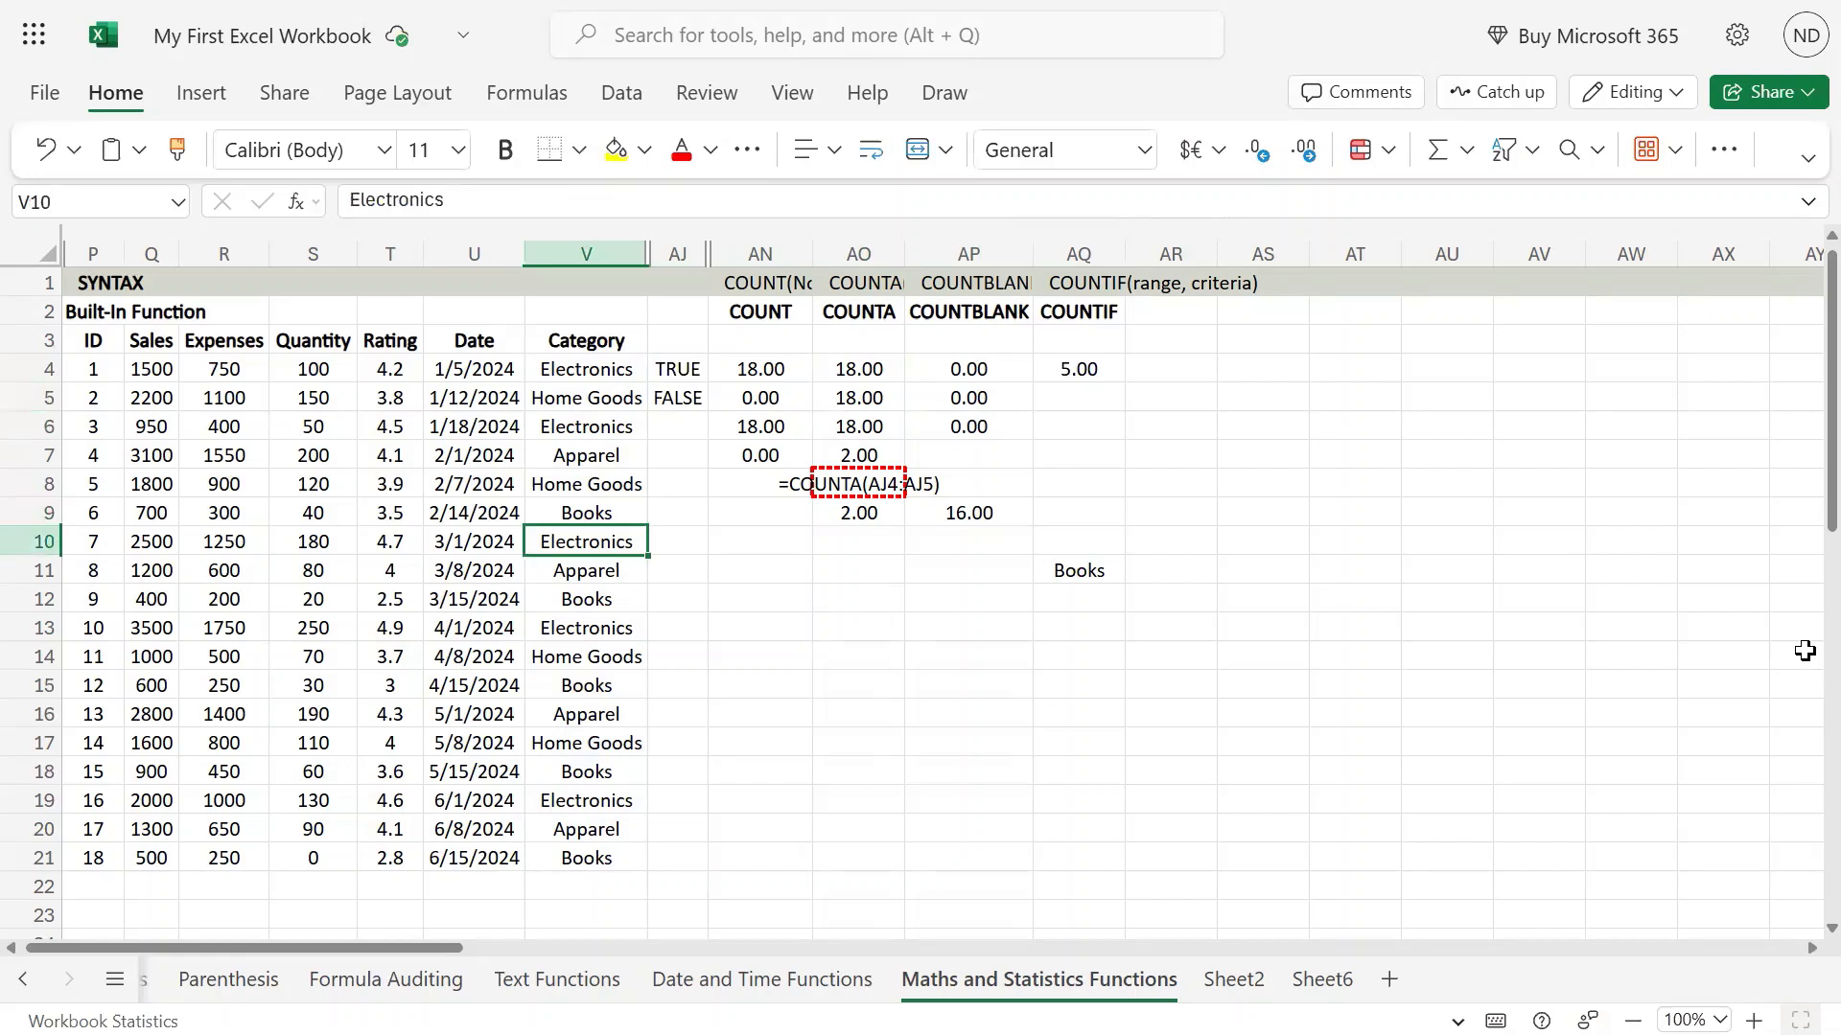
{"action": "key", "text": "Up"}
{"action": "key", "text": "Up"}
{"action": "key", "text": "Up"}
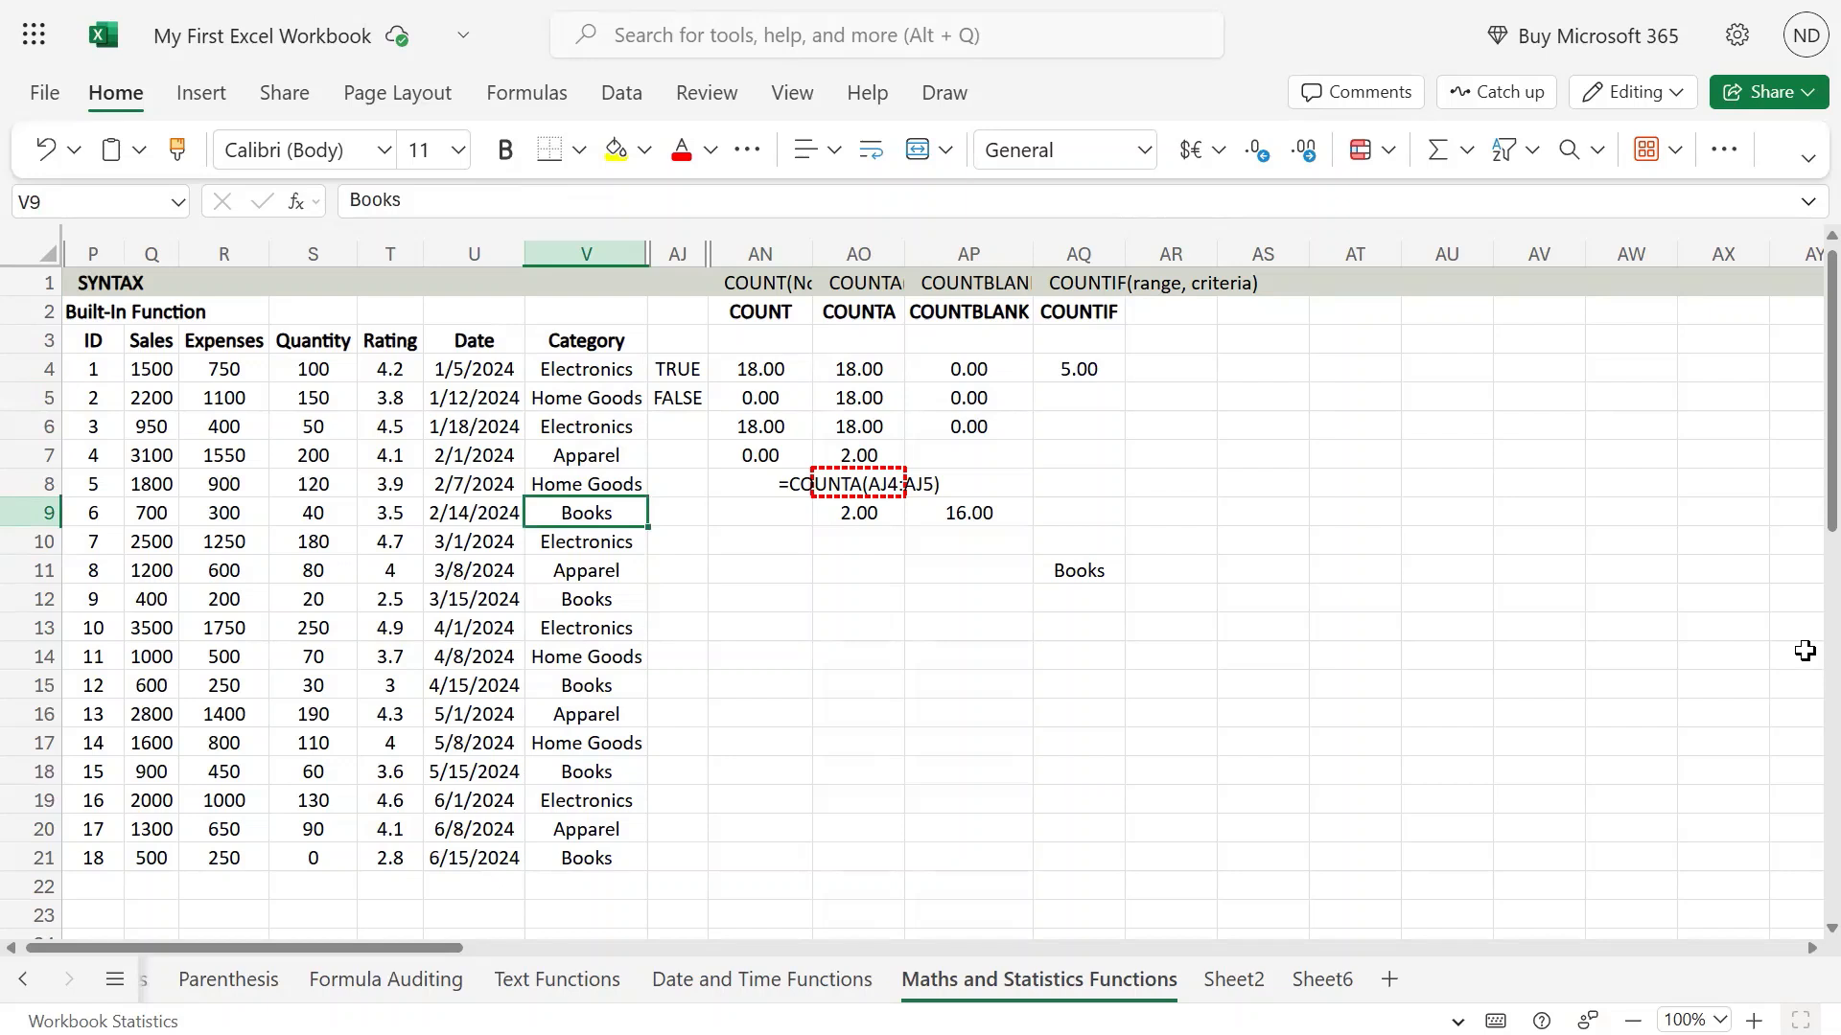
{"action": "key", "text": "Right"}
{"action": "key", "text": "Right"}
{"action": "key", "text": "Right"}
{"action": "key", "text": "Right"}
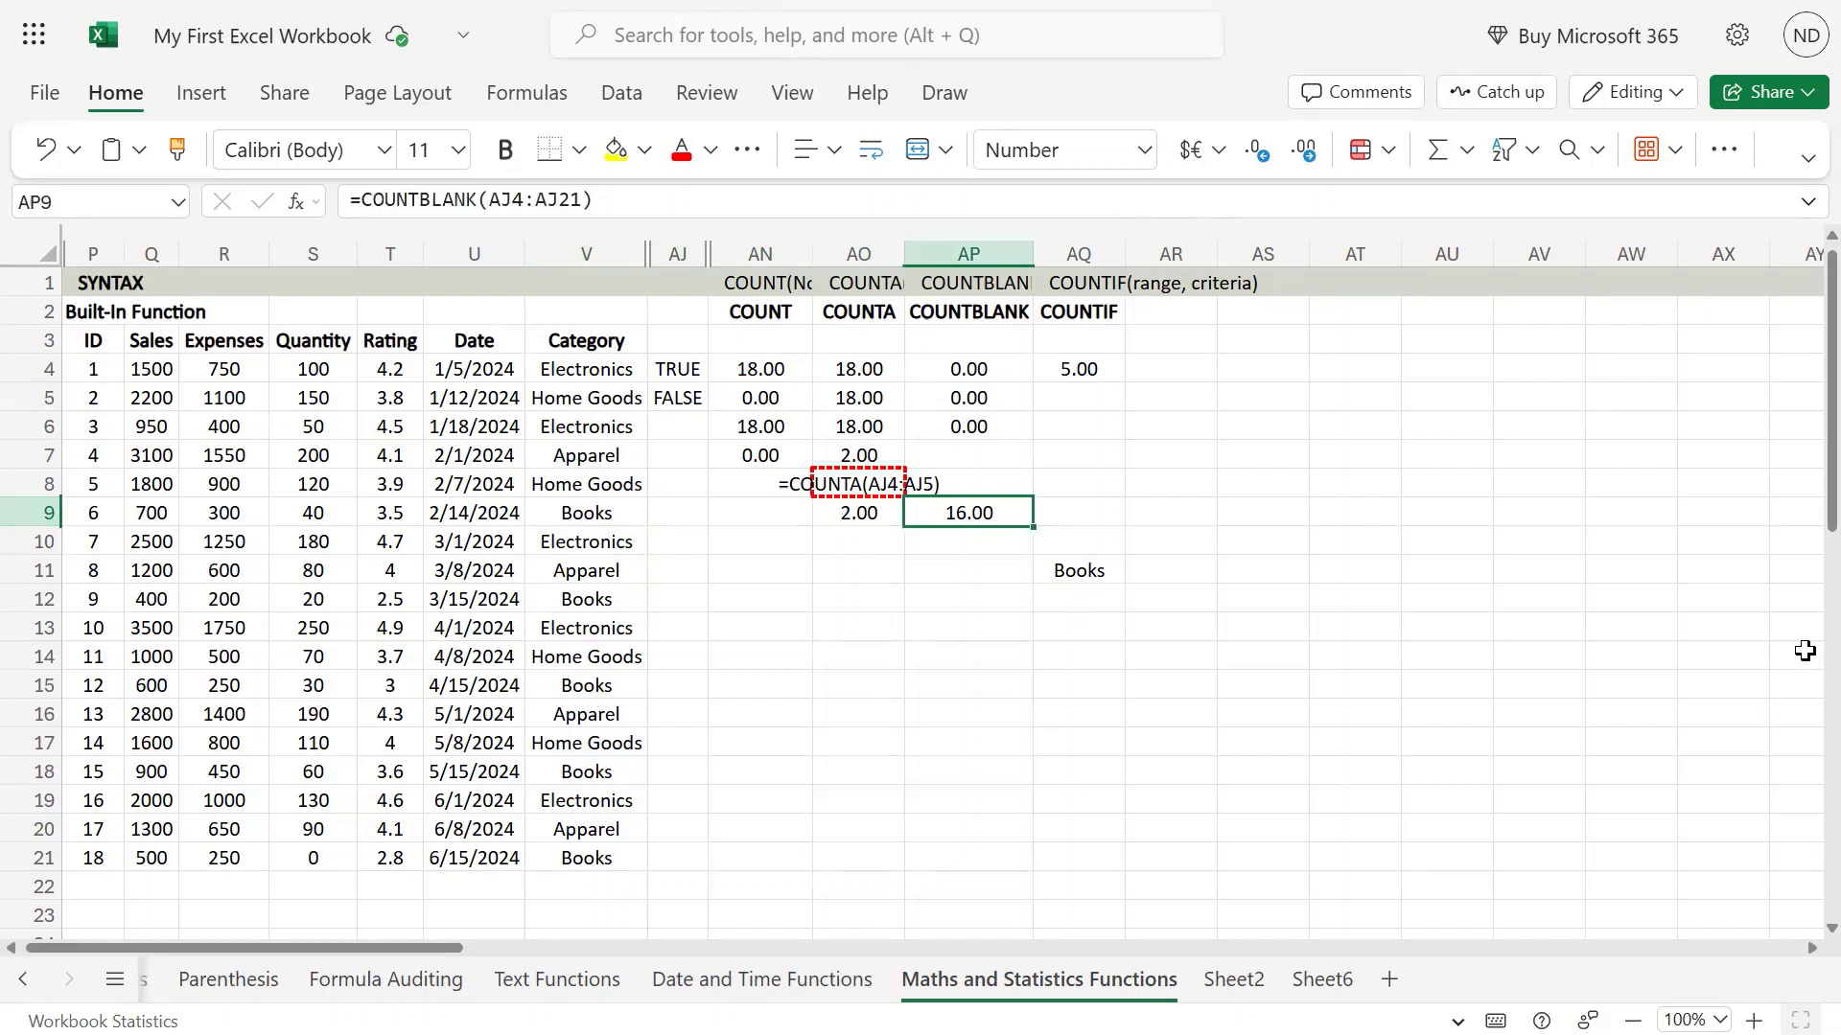
{"action": "key", "text": "Up"}
{"action": "key", "text": "Left"}
{"action": "key", "text": "ctrl+c"}
{"action": "key", "text": "Left"}
{"action": "key", "text": "Left"}
{"action": "key", "text": "Left"}
{"action": "key", "text": "Right"}
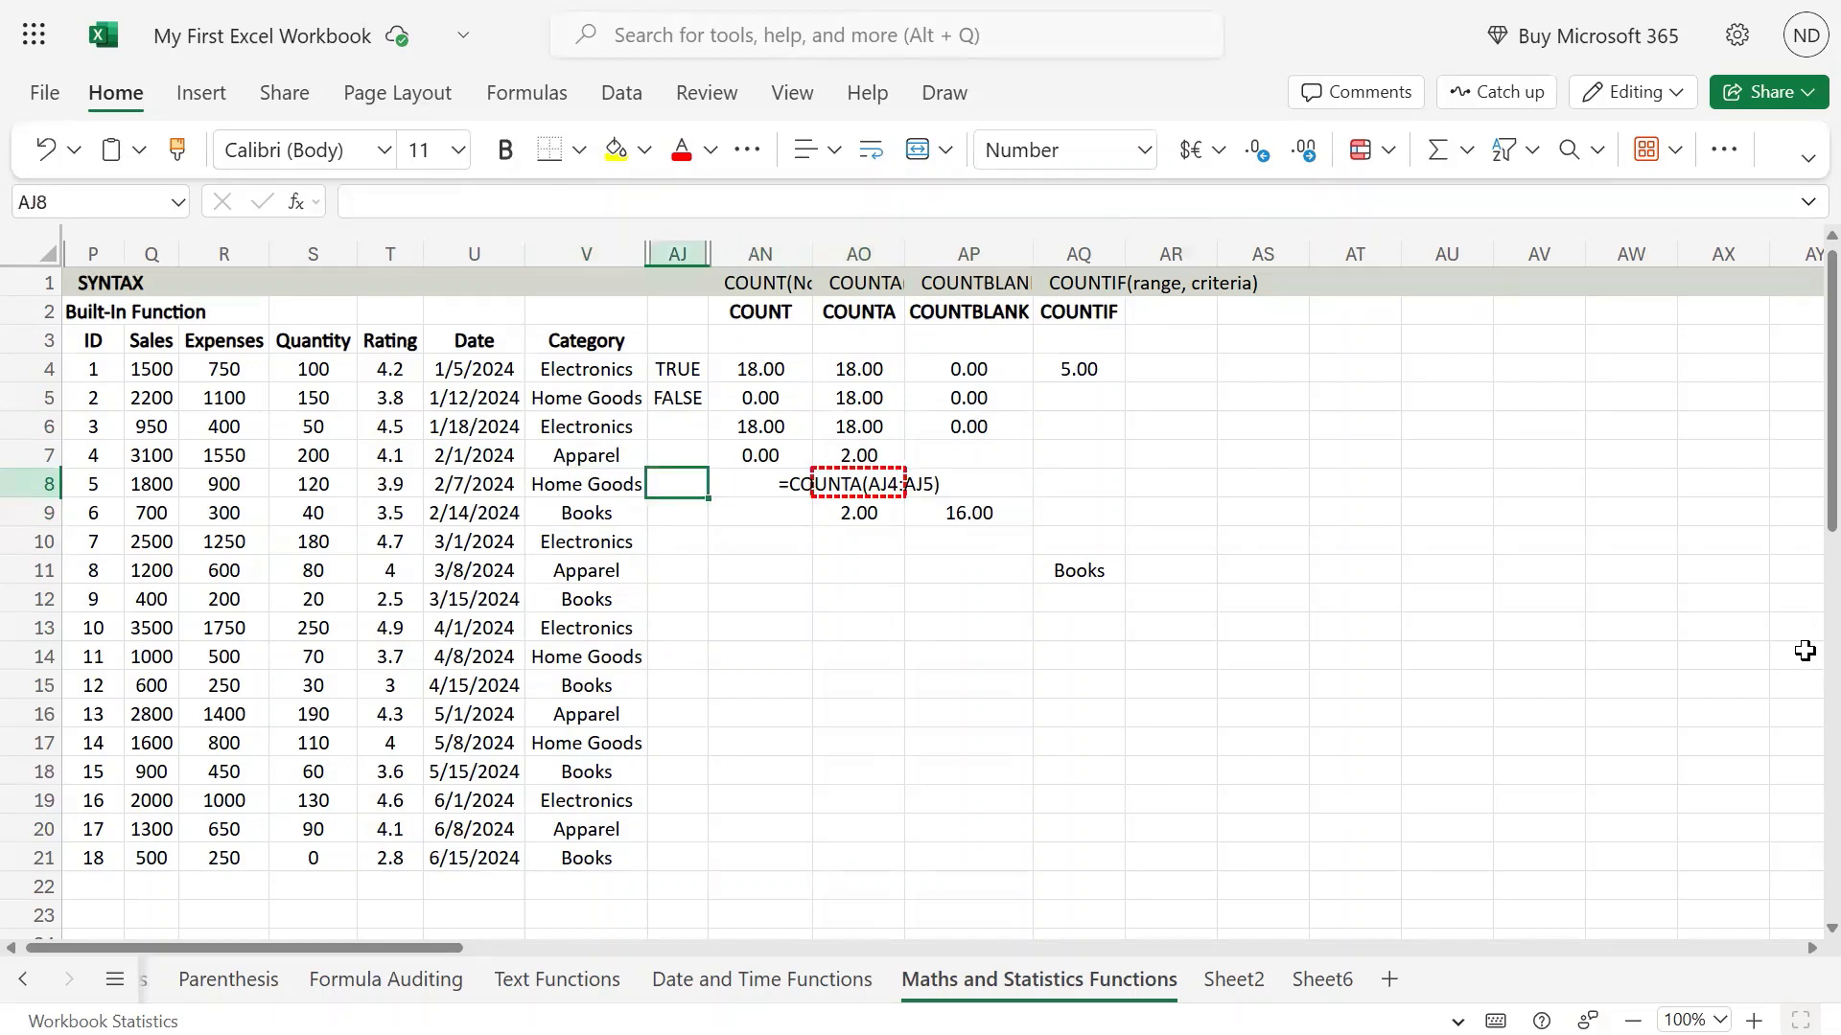
{"action": "key", "text": "Right"}
{"action": "key", "text": "Right"}
{"action": "key", "text": "Right"}
{"action": "key", "text": "Up"}
{"action": "key", "text": "Left"}
{"action": "key", "text": "Left"}
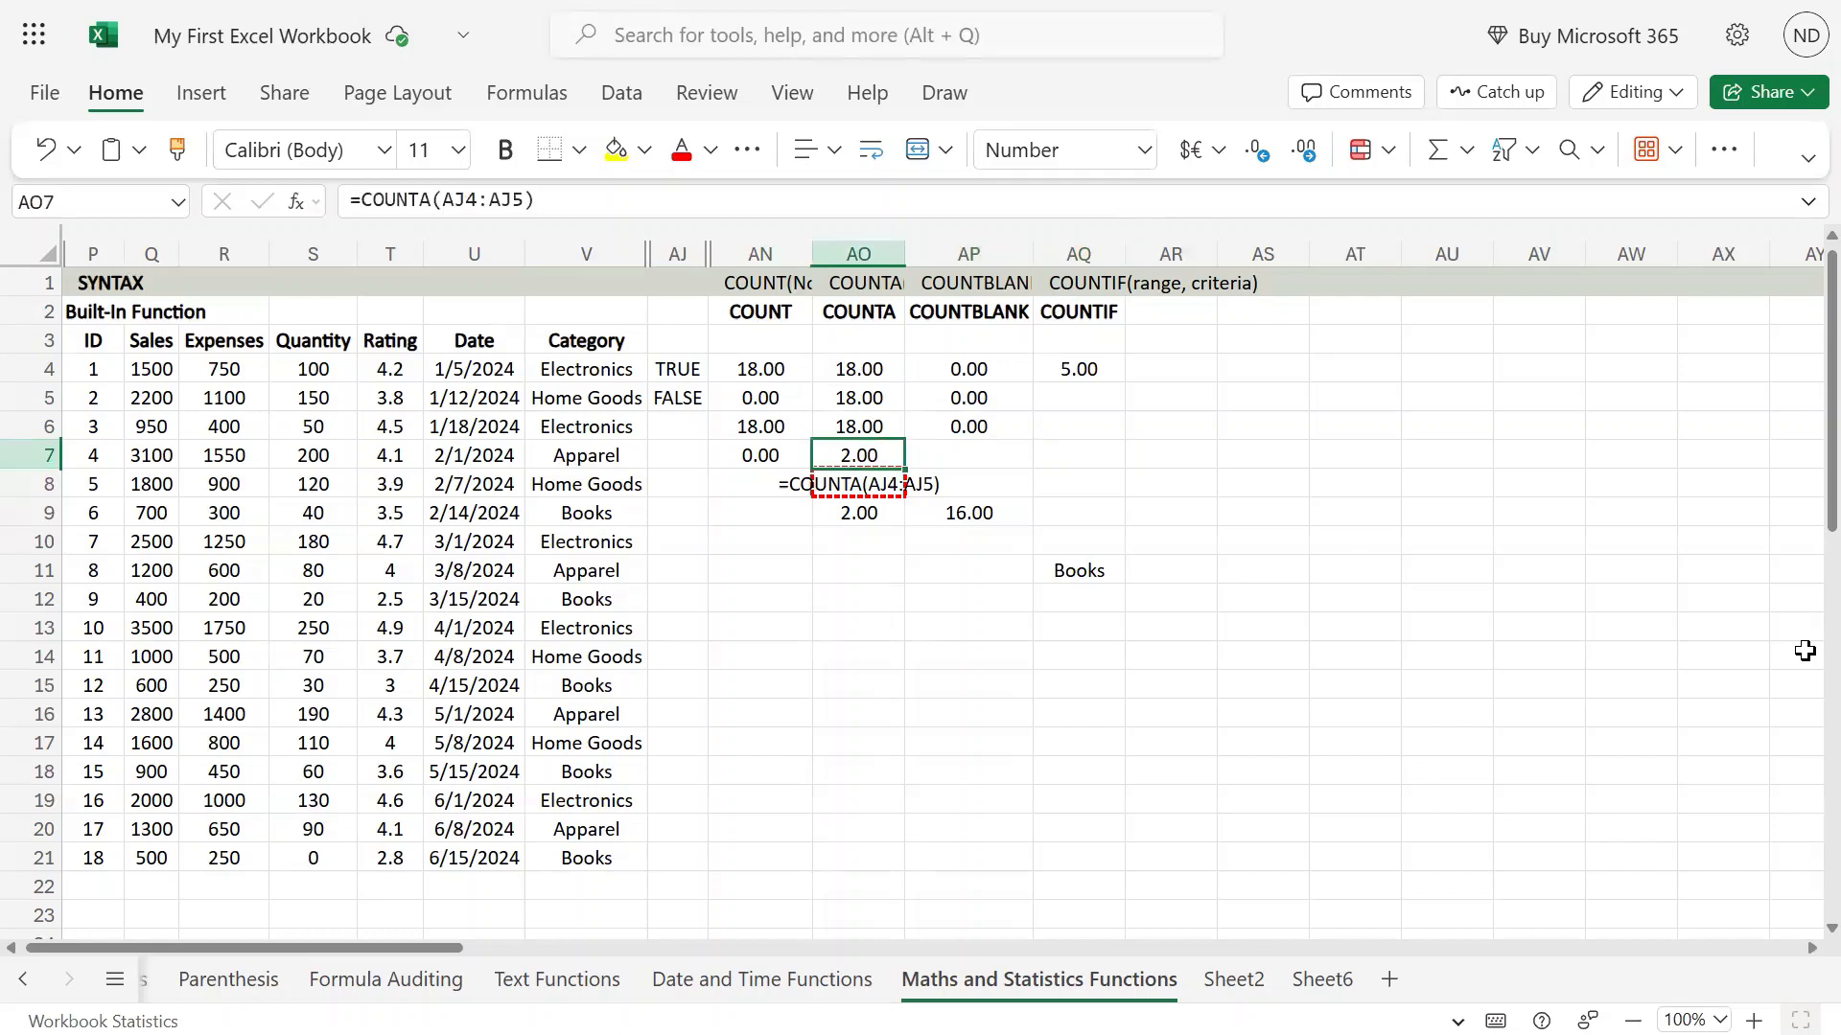
{"action": "key", "text": "Left"}
{"action": "key", "text": "Left"}
{"action": "key", "text": "Left"}
{"action": "key", "text": "Right"}
Enter the criterion >1000 in cell AQ12, below the Books criterion.
{"action": "key", "text": "Right"}
{"action": "key", "text": "Right"}
{"action": "key", "text": "Up"}
{"action": "key", "text": "Up"}
{"action": "key", "text": "Right"}
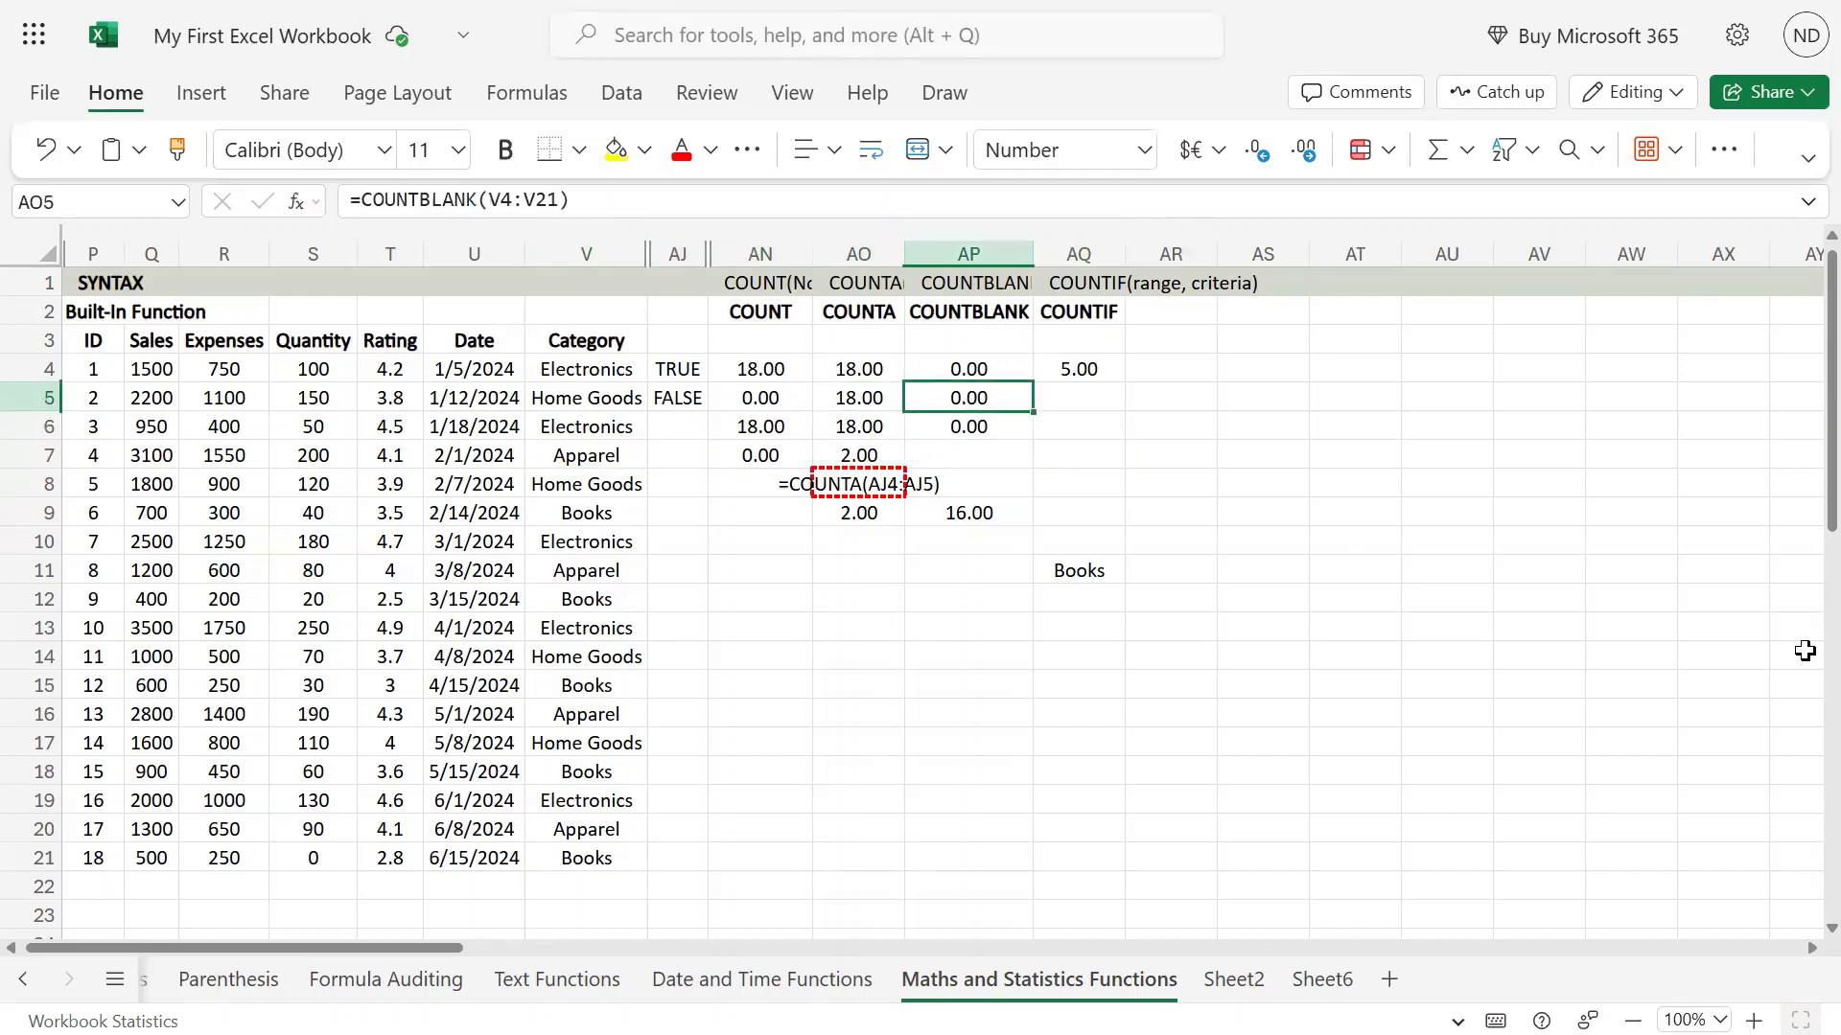
{"action": "key", "text": "Right"}
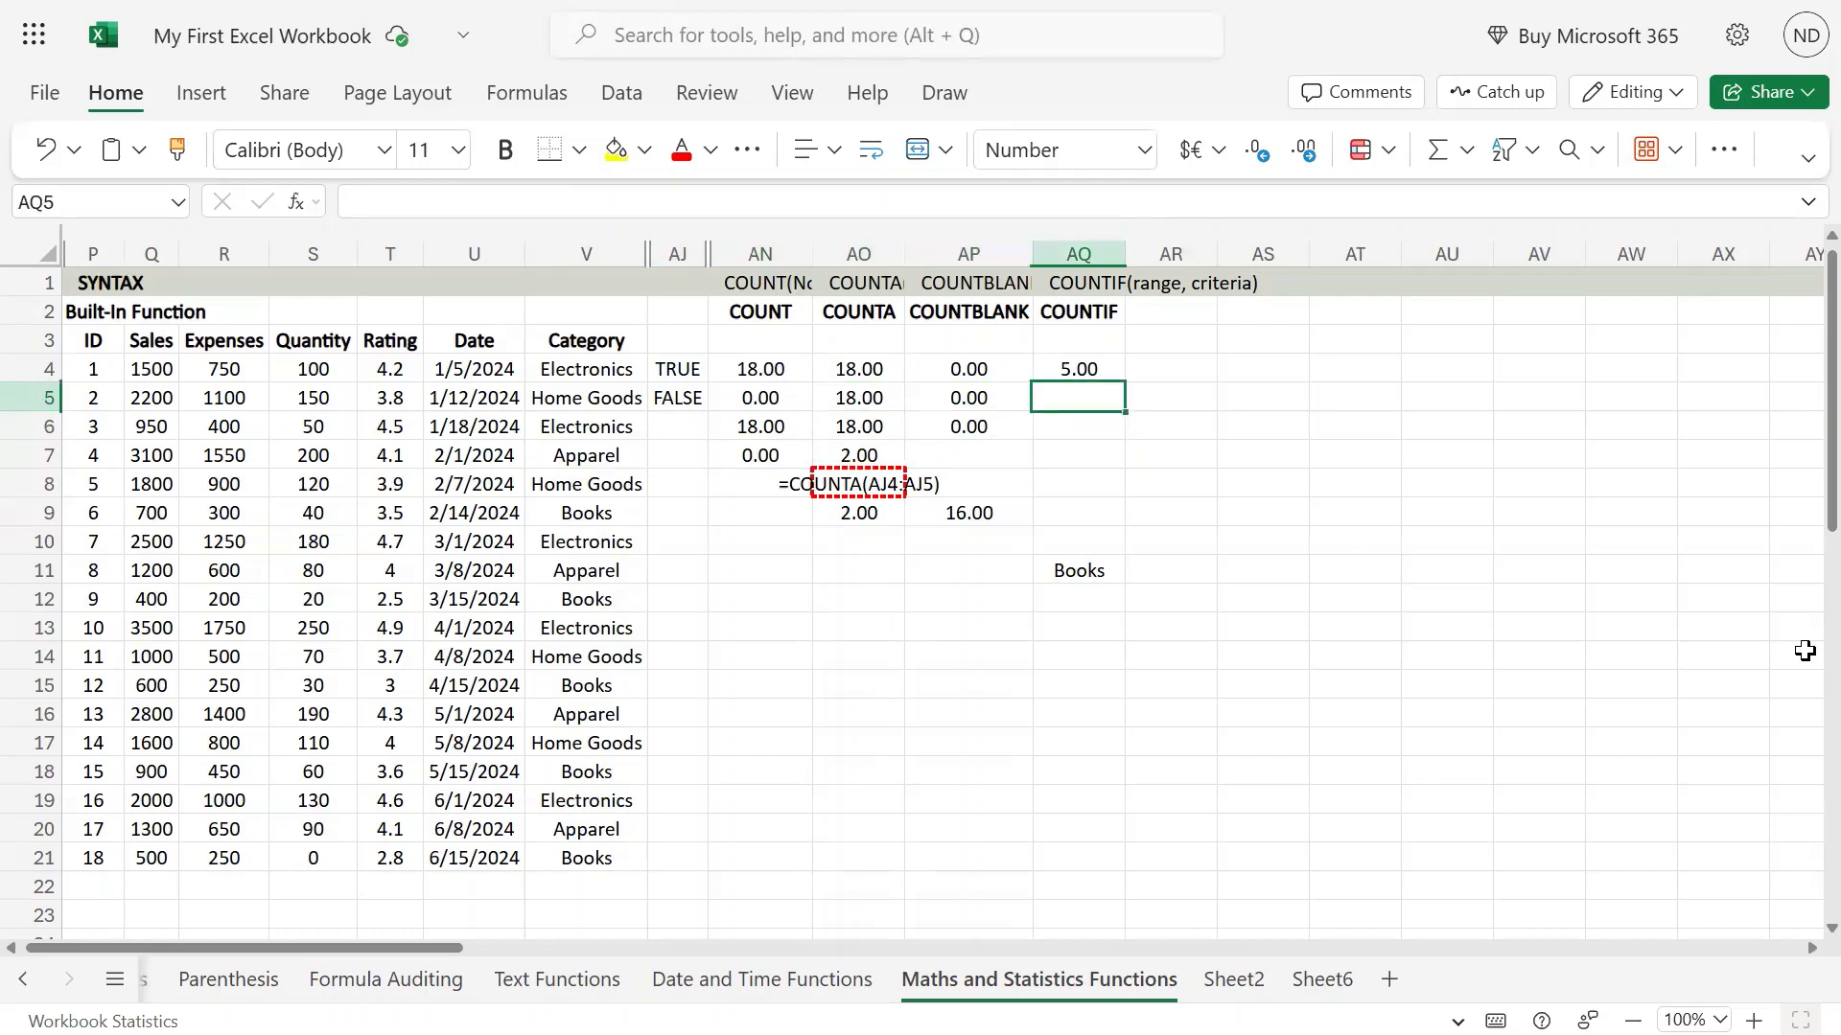
{"action": "key", "text": "Down"}
{"action": "key", "text": "Down"}
{"action": "key", "text": "Down"}
{"action": "key", "text": "Down"}
{"action": "key", "text": "Down"}
{"action": "key", "text": "Down"}
{"action": "key", "text": "Down"}
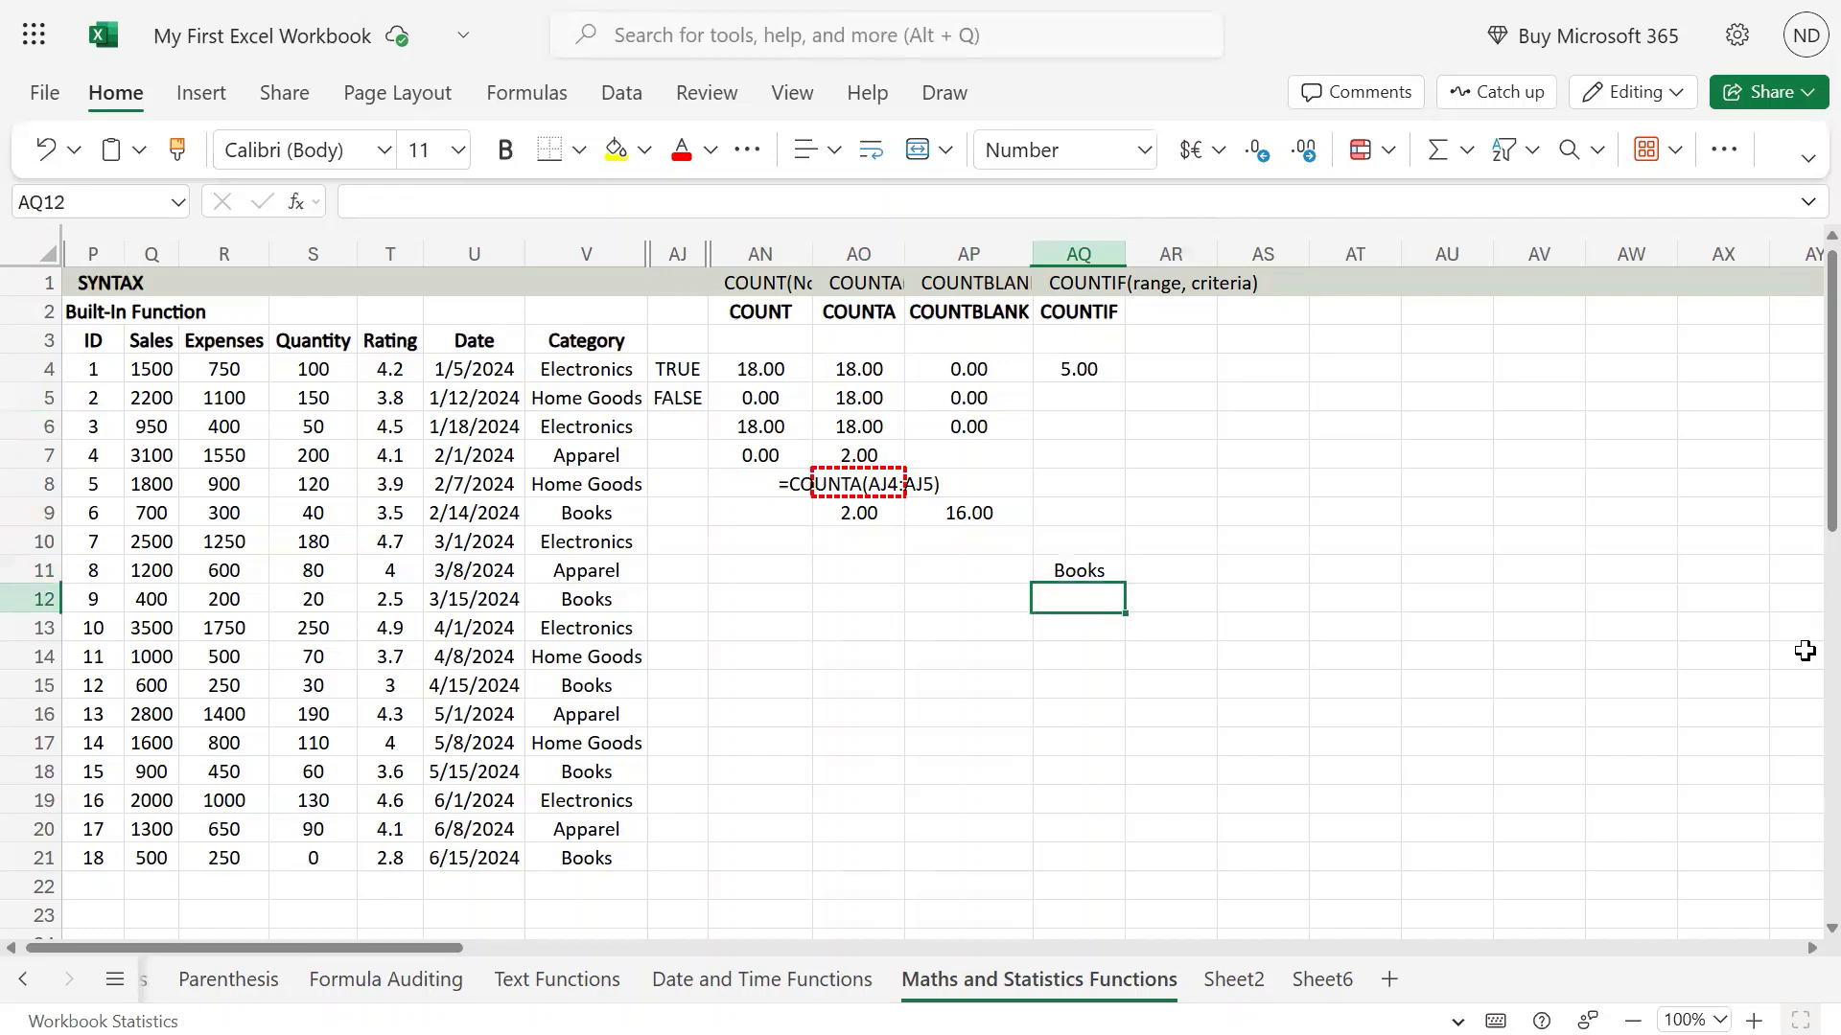
{"action": "type", "text": ">"}
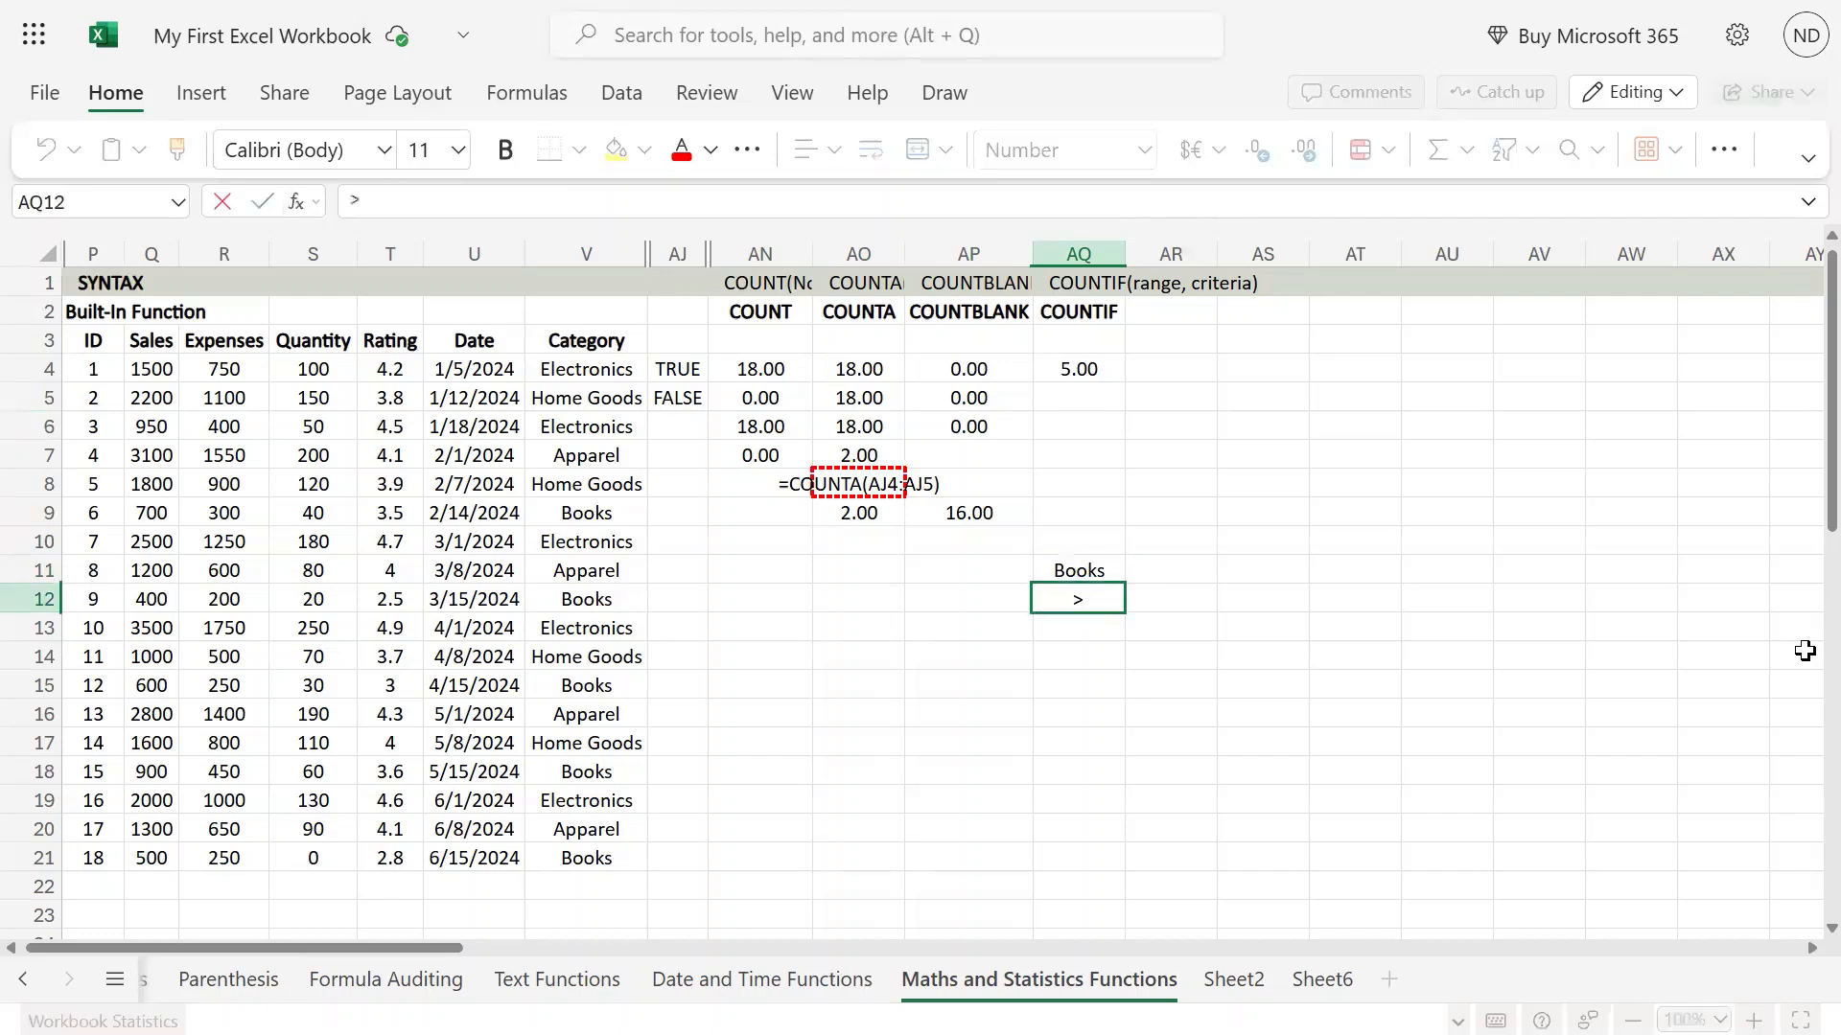
{"action": "type", "text": "1000"}
{"action": "key", "text": "Return"}
Begin a COUNTIF formula in cell AQ5, directly below the formula that counts Books.
{"action": "key", "text": "Up"}
{"action": "key", "text": "Up"}
{"action": "key", "text": "Up"}
{"action": "key", "text": "Up"}
{"action": "key", "text": "Up"}
{"action": "key", "text": "Up"}
{"action": "key", "text": "Up"}
{"action": "key", "text": "Up"}
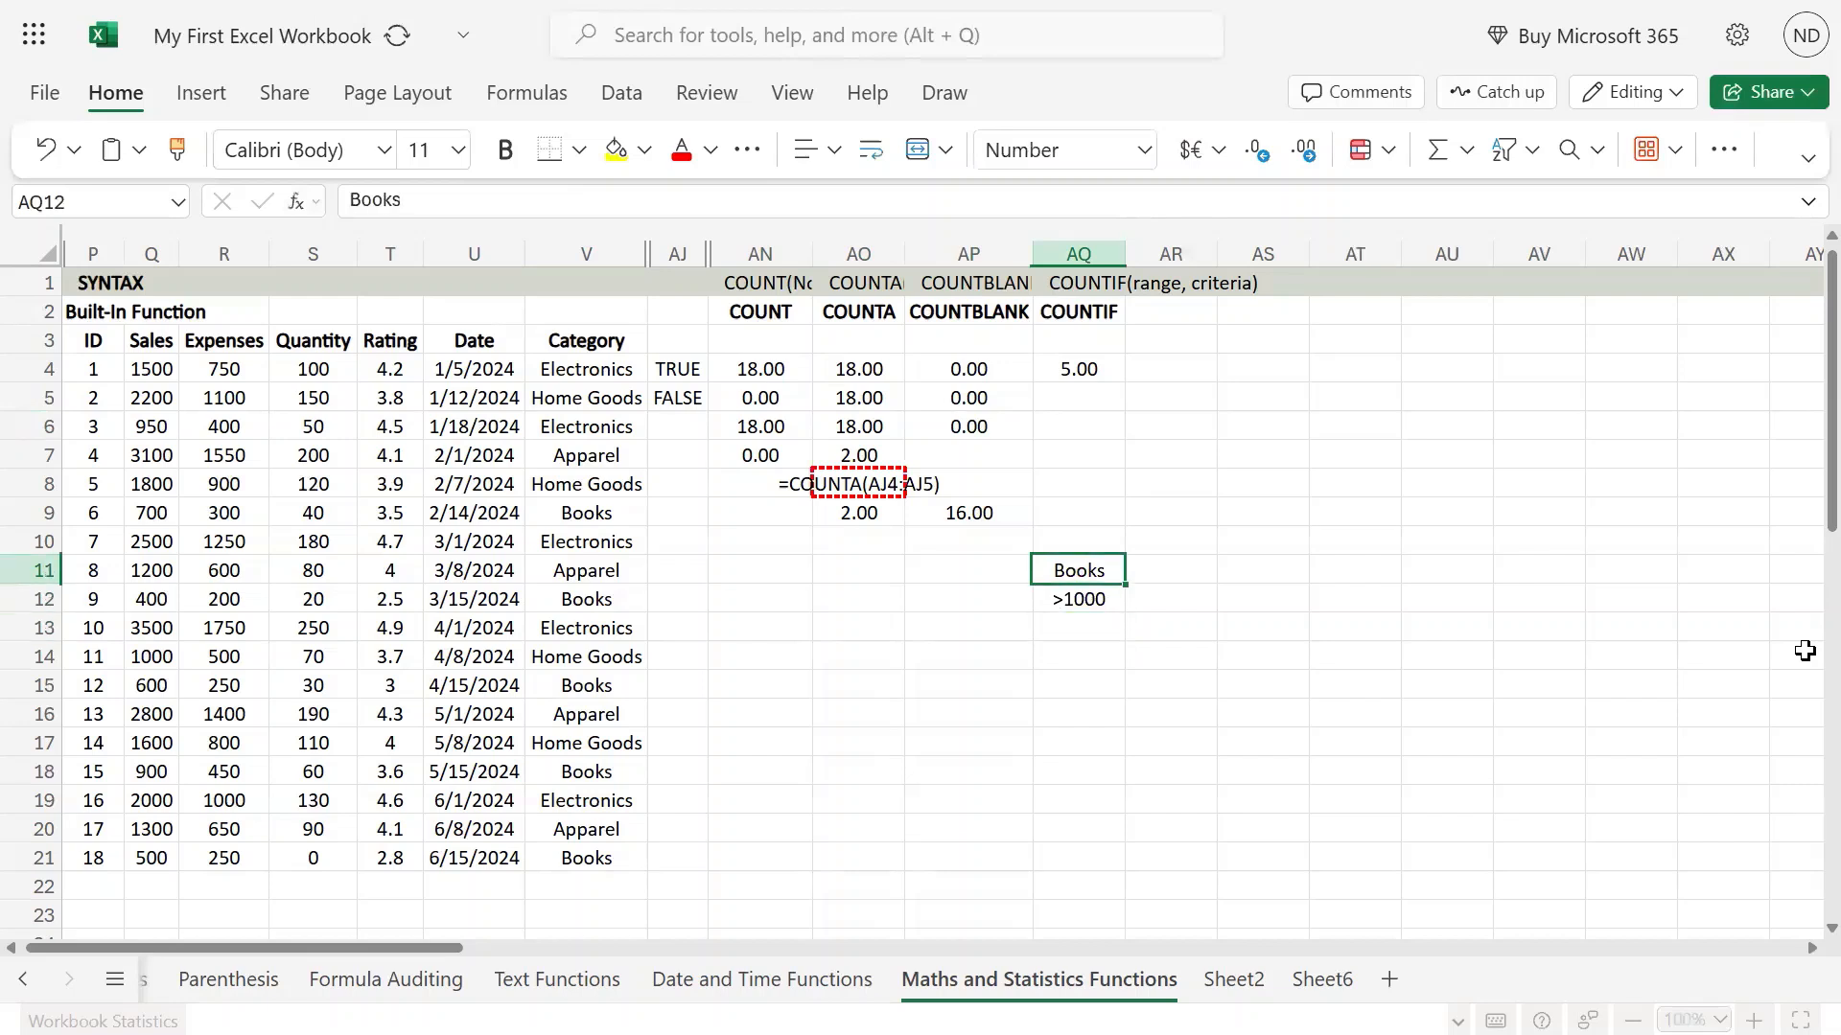
{"action": "type", "text": "c"}
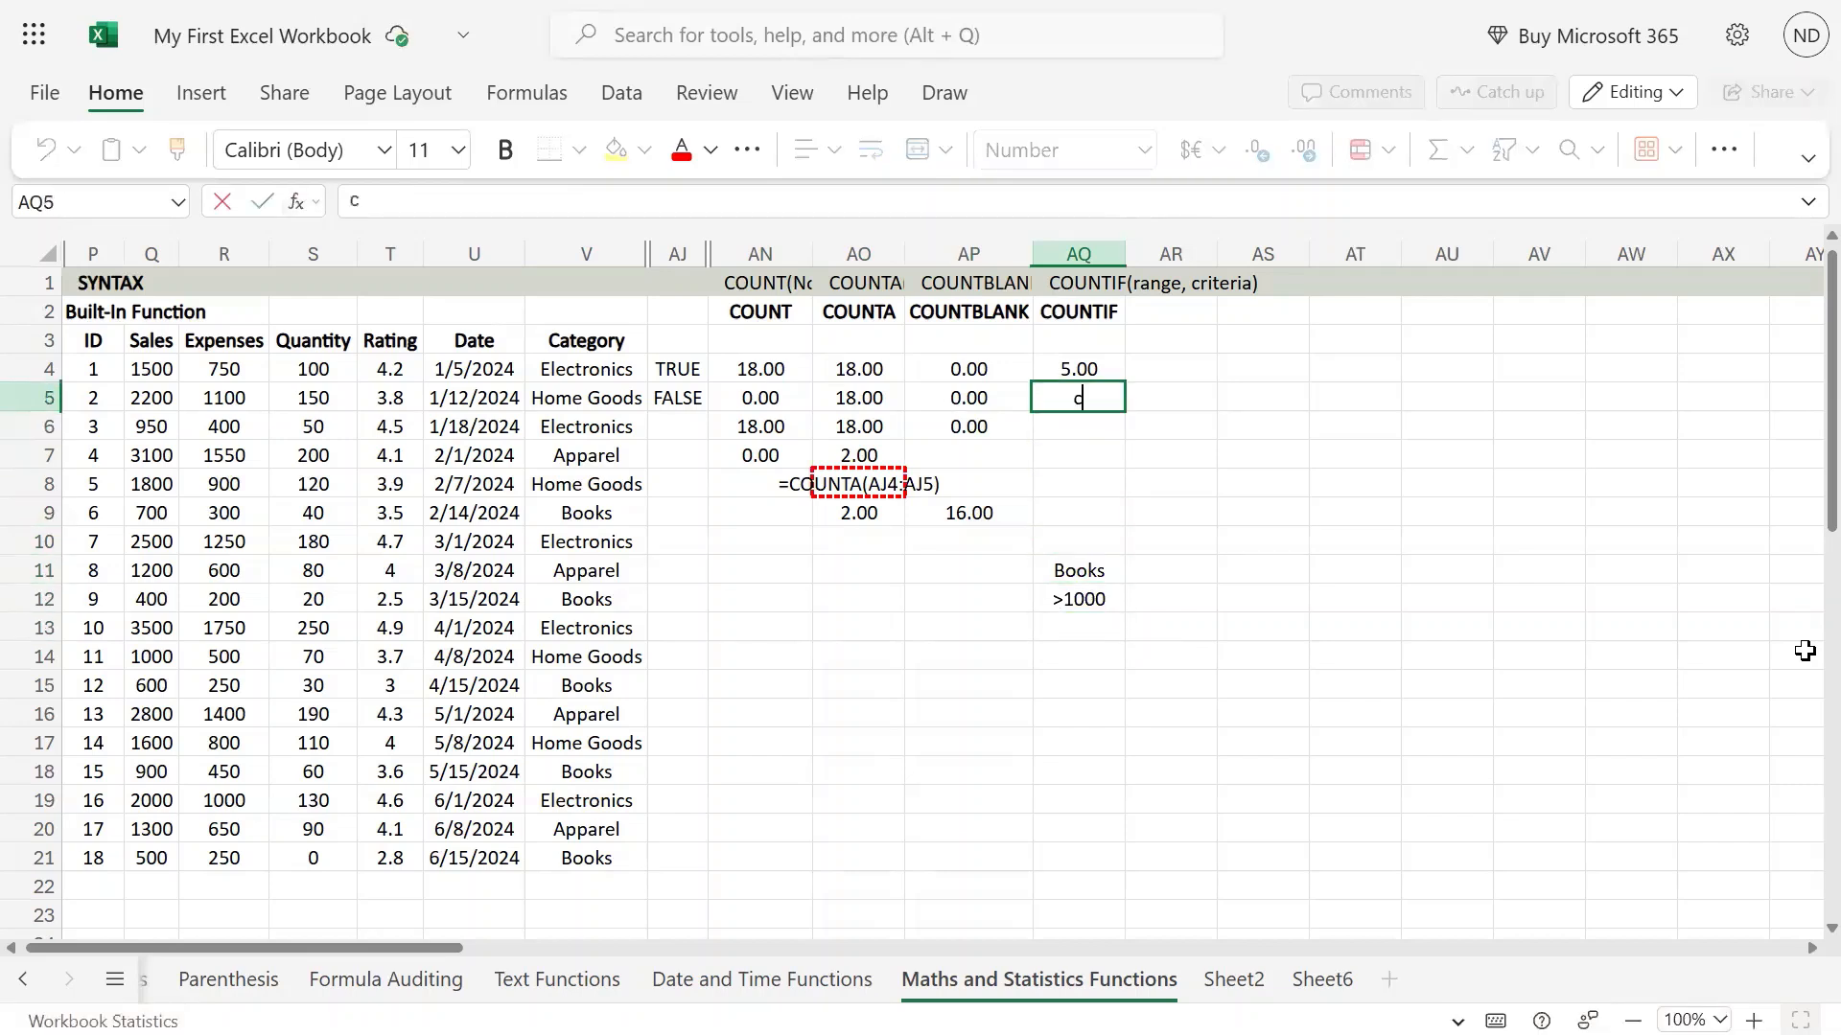
{"action": "key", "text": "BackSpace"}
{"action": "type", "text": "="}
{"action": "key", "text": "BackSpace"}
{"action": "type", "text": "="}
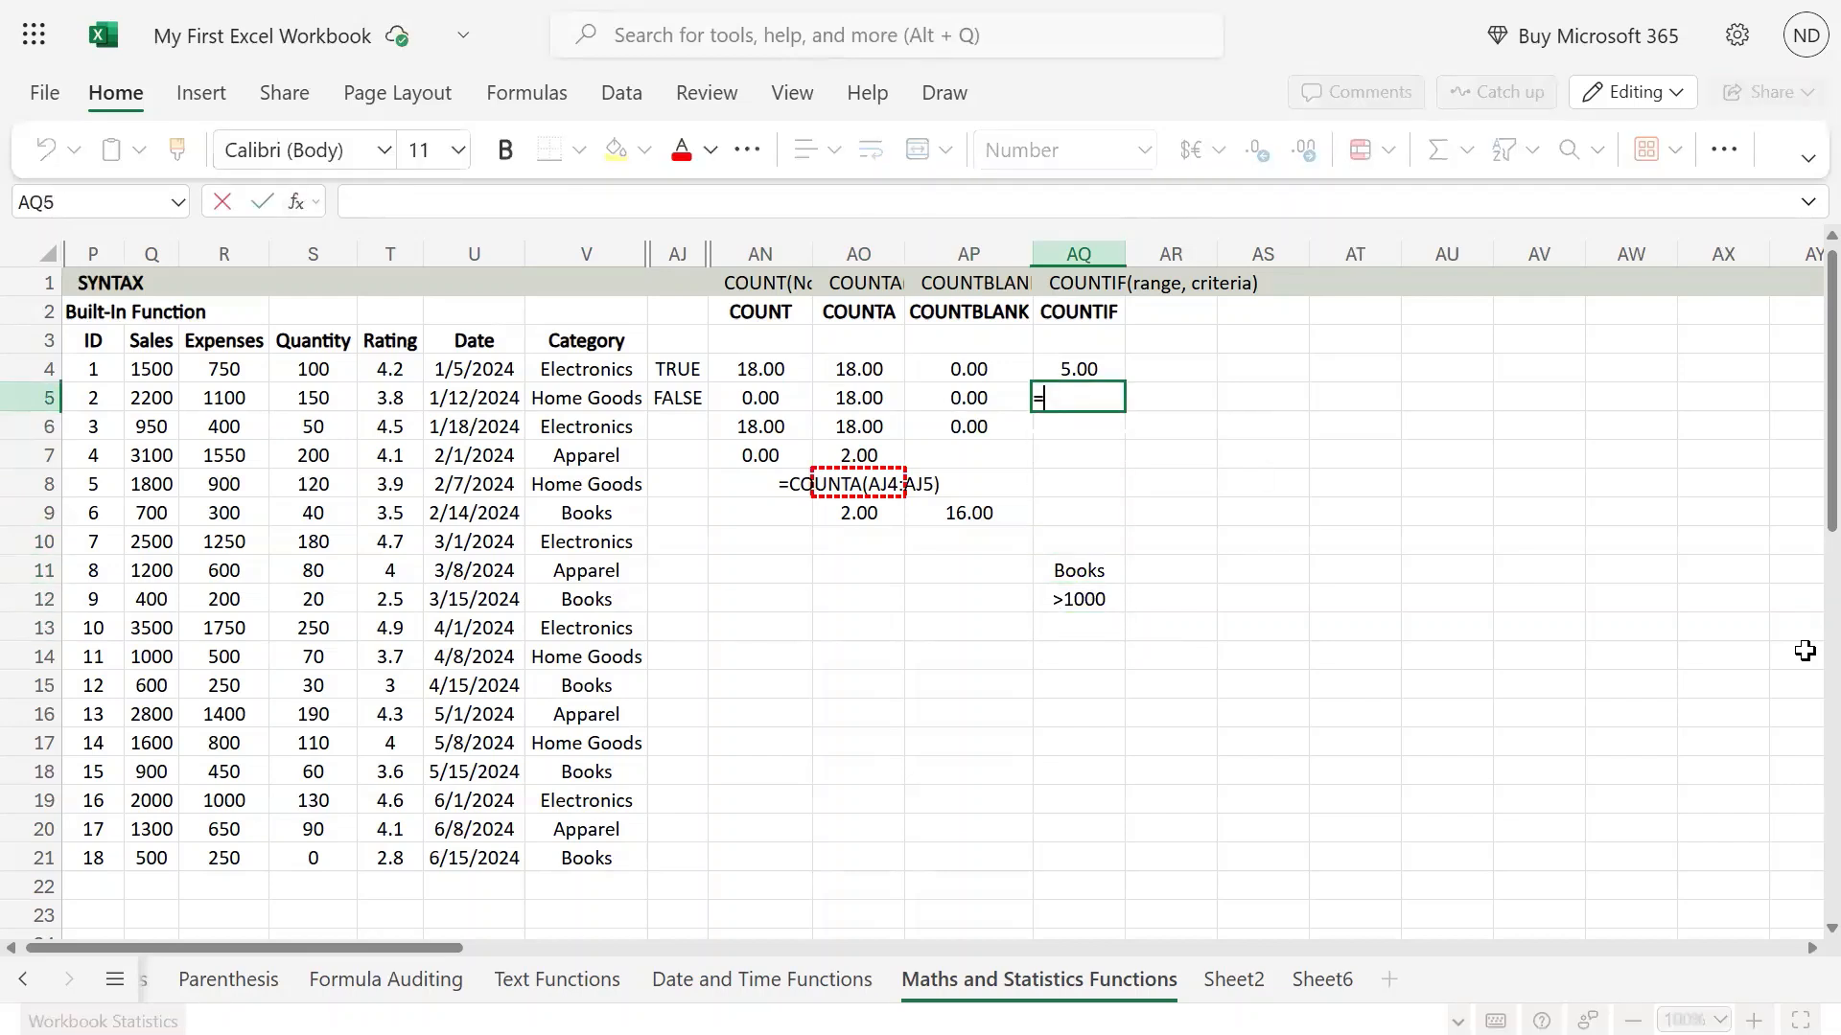
{"action": "type", "text": "countis"}
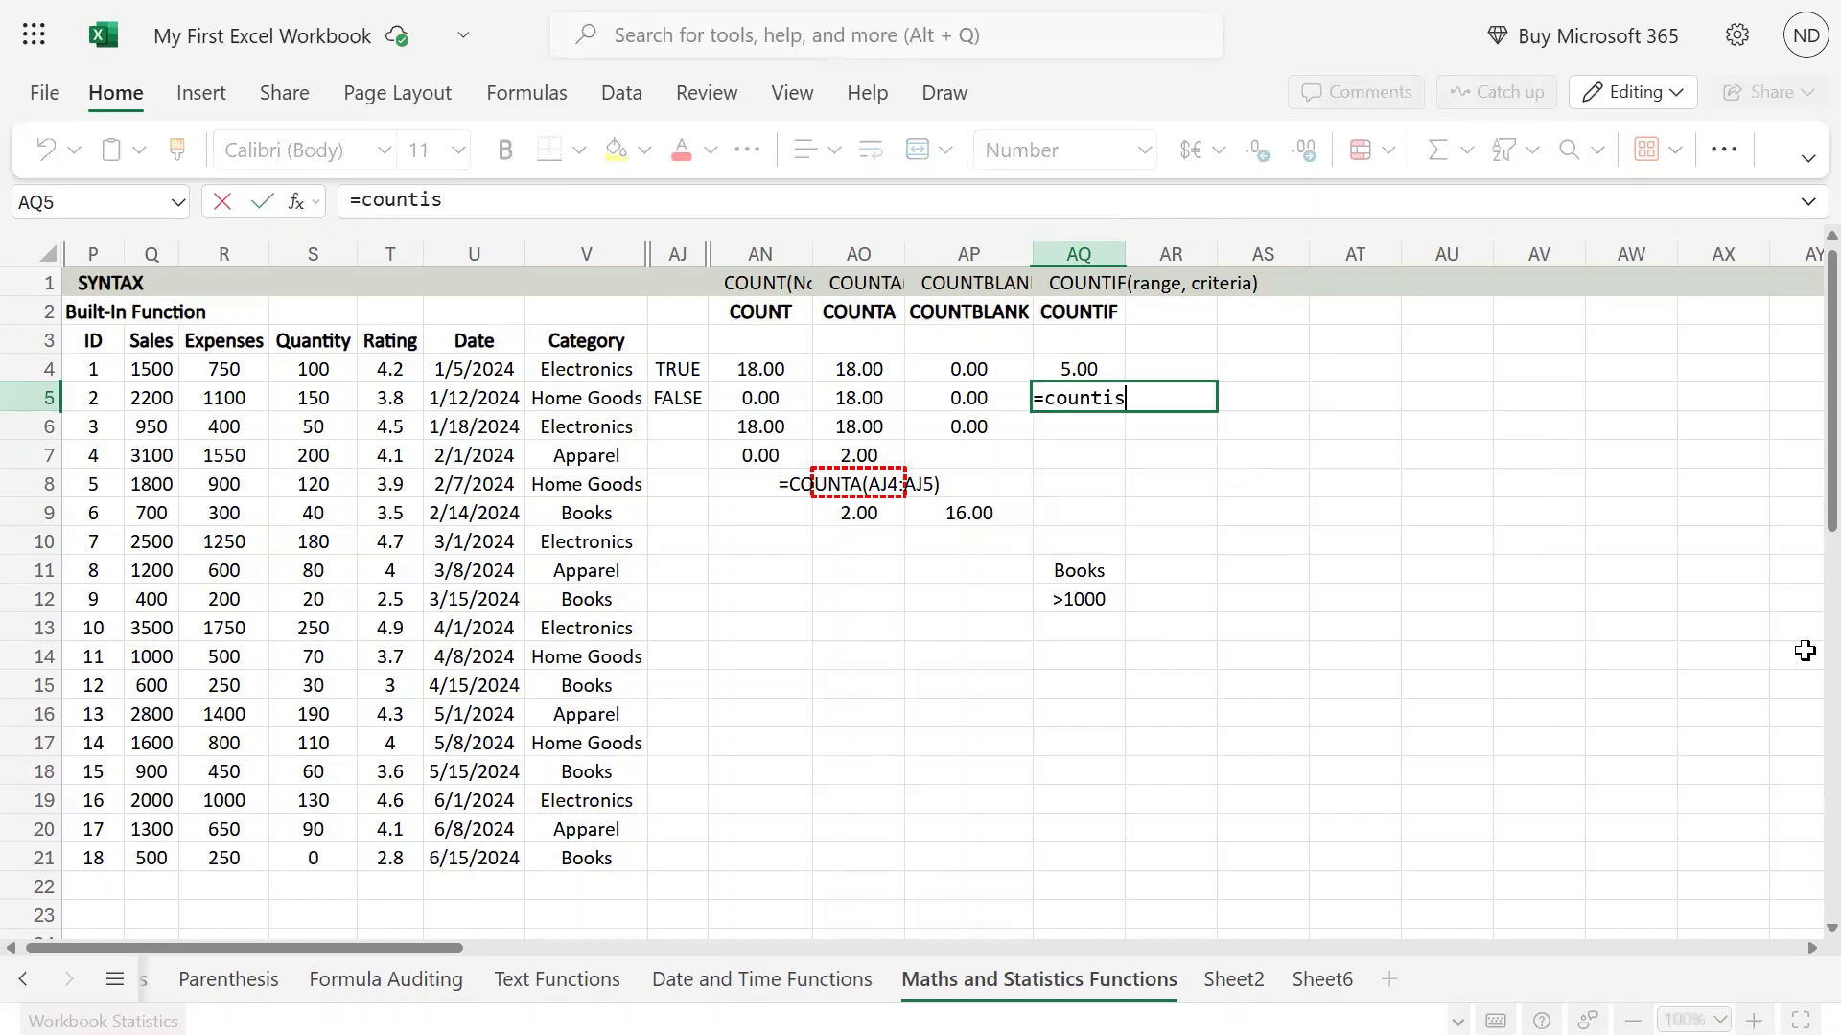
{"action": "key", "text": "BackSpace"}
{"action": "type", "text": "f"}
{"action": "key", "text": "BackSpace"}
{"action": "type", "text": "("}
Set the Sales values Q4:Q21 as the range argument of the COUNTIF formula in AQ5.
{"action": "key", "text": "Left"}
{"action": "key", "text": "Left"}
{"action": "key", "text": "Left"}
{"action": "key", "text": "Left"}
{"action": "key", "text": "Left"}
{"action": "key", "text": "Left"}
{"action": "key", "text": "Left"}
{"action": "key", "text": "Left"}
{"action": "key", "text": "Left"}
{"action": "key", "text": "Left"}
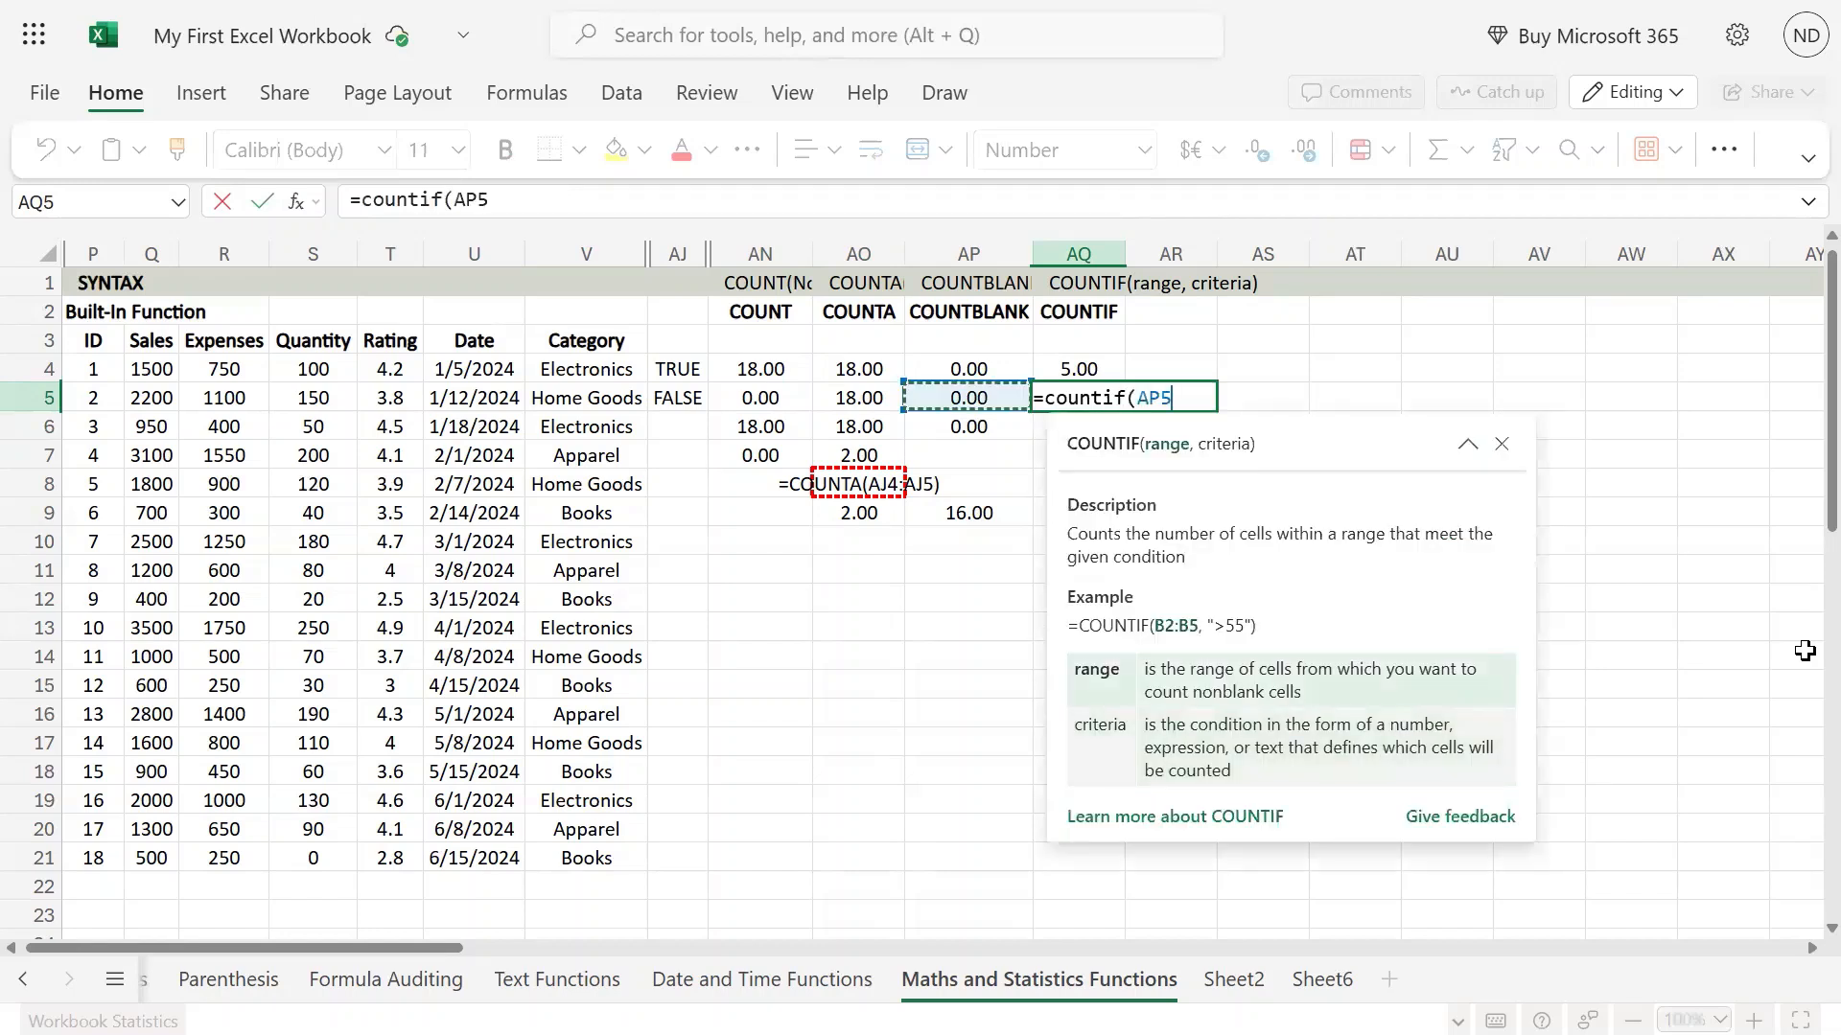
{"action": "key", "text": "Up"}
{"action": "key", "text": "ctrl+shift+Down"}
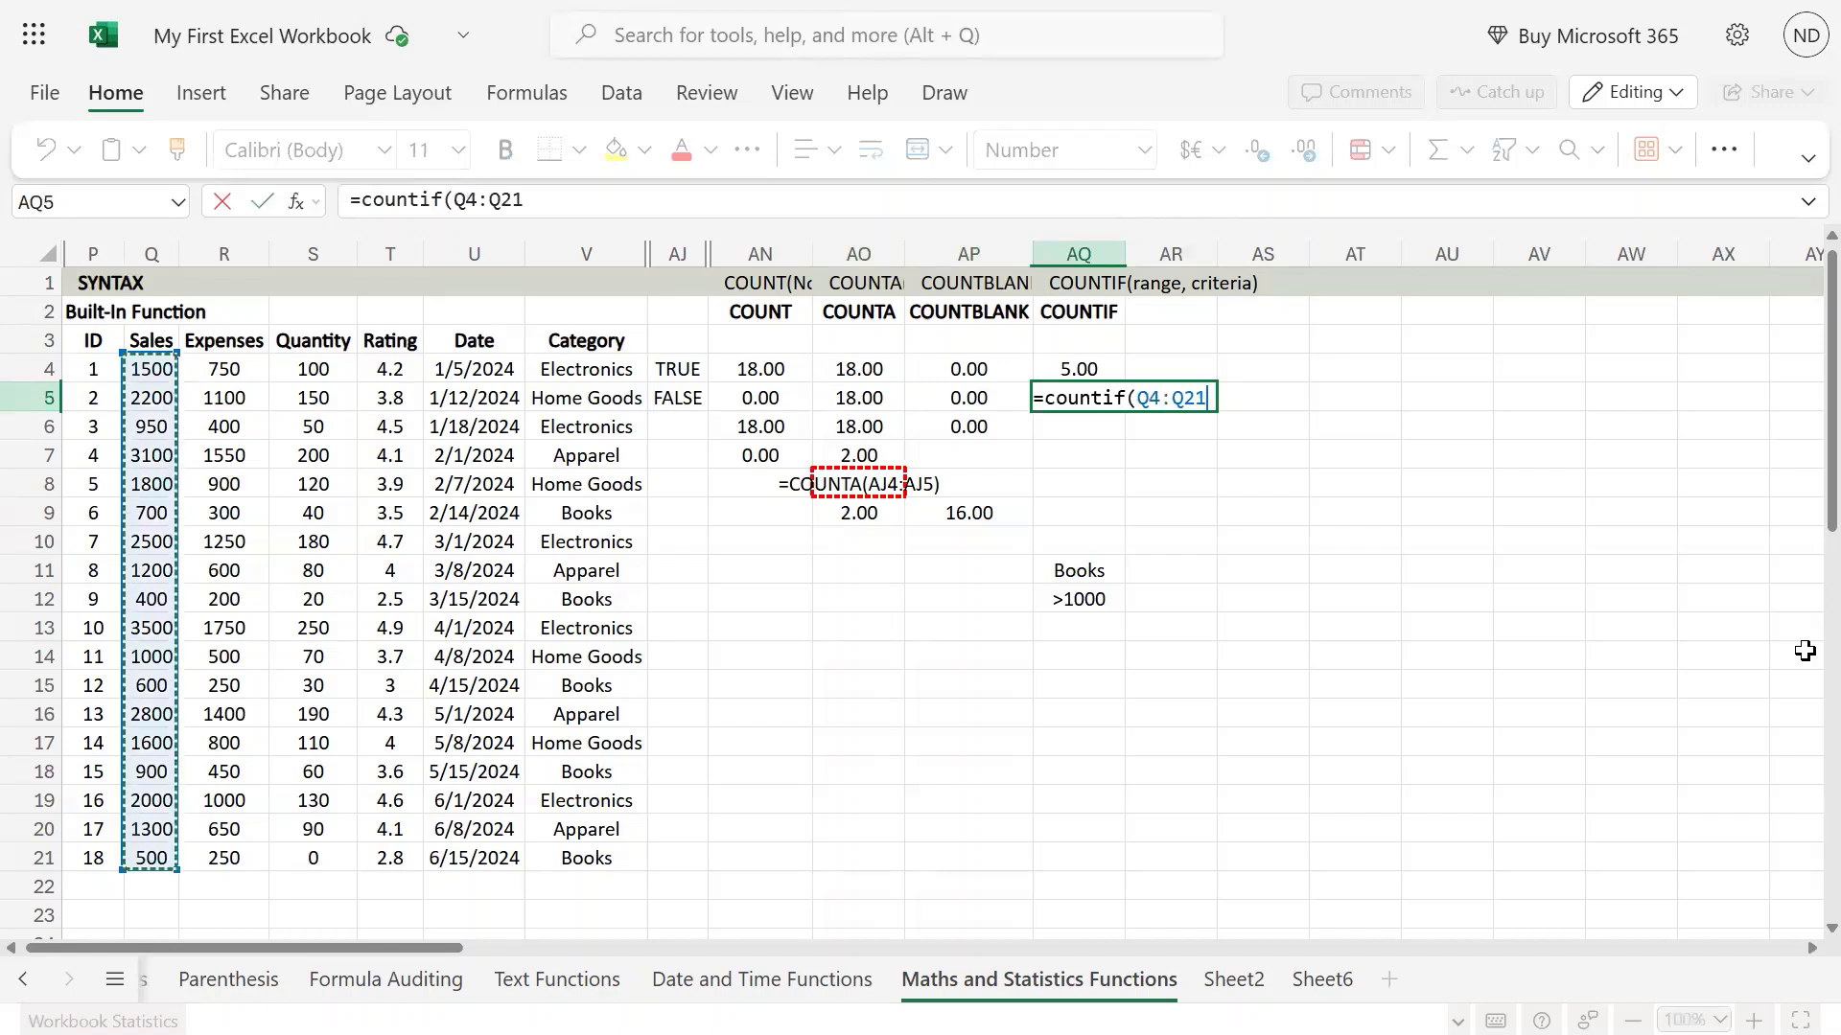
{"action": "type", "text": "m"}
{"action": "key", "text": "BackSpace"}
{"action": "type", "text": ","}
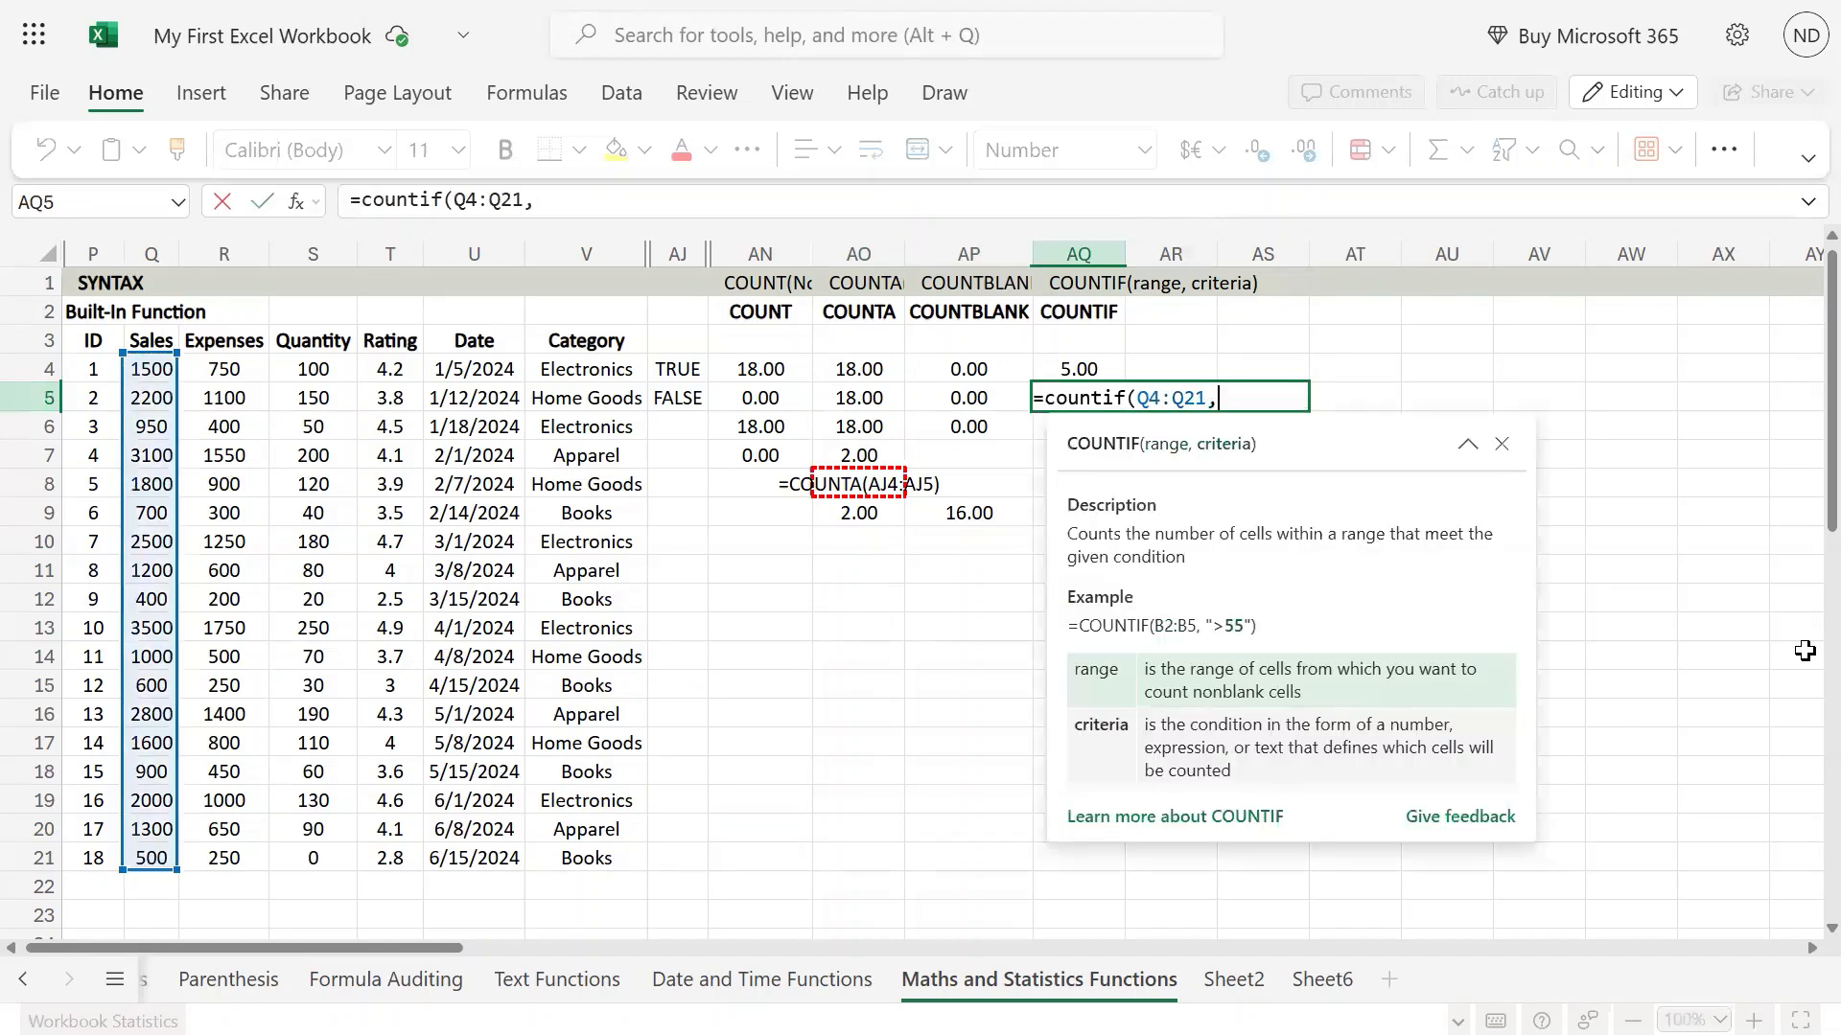
Complete the COUNTIF formula in AQ5 with cell AQ12 as the criteria argument.
{"action": "key", "text": "Down"}
{"action": "key", "text": "Down"}
{"action": "key", "text": "Down"}
{"action": "key", "text": "Down"}
{"action": "key", "text": "Down"}
{"action": "key", "text": "Down"}
{"action": "key", "text": "Down"}
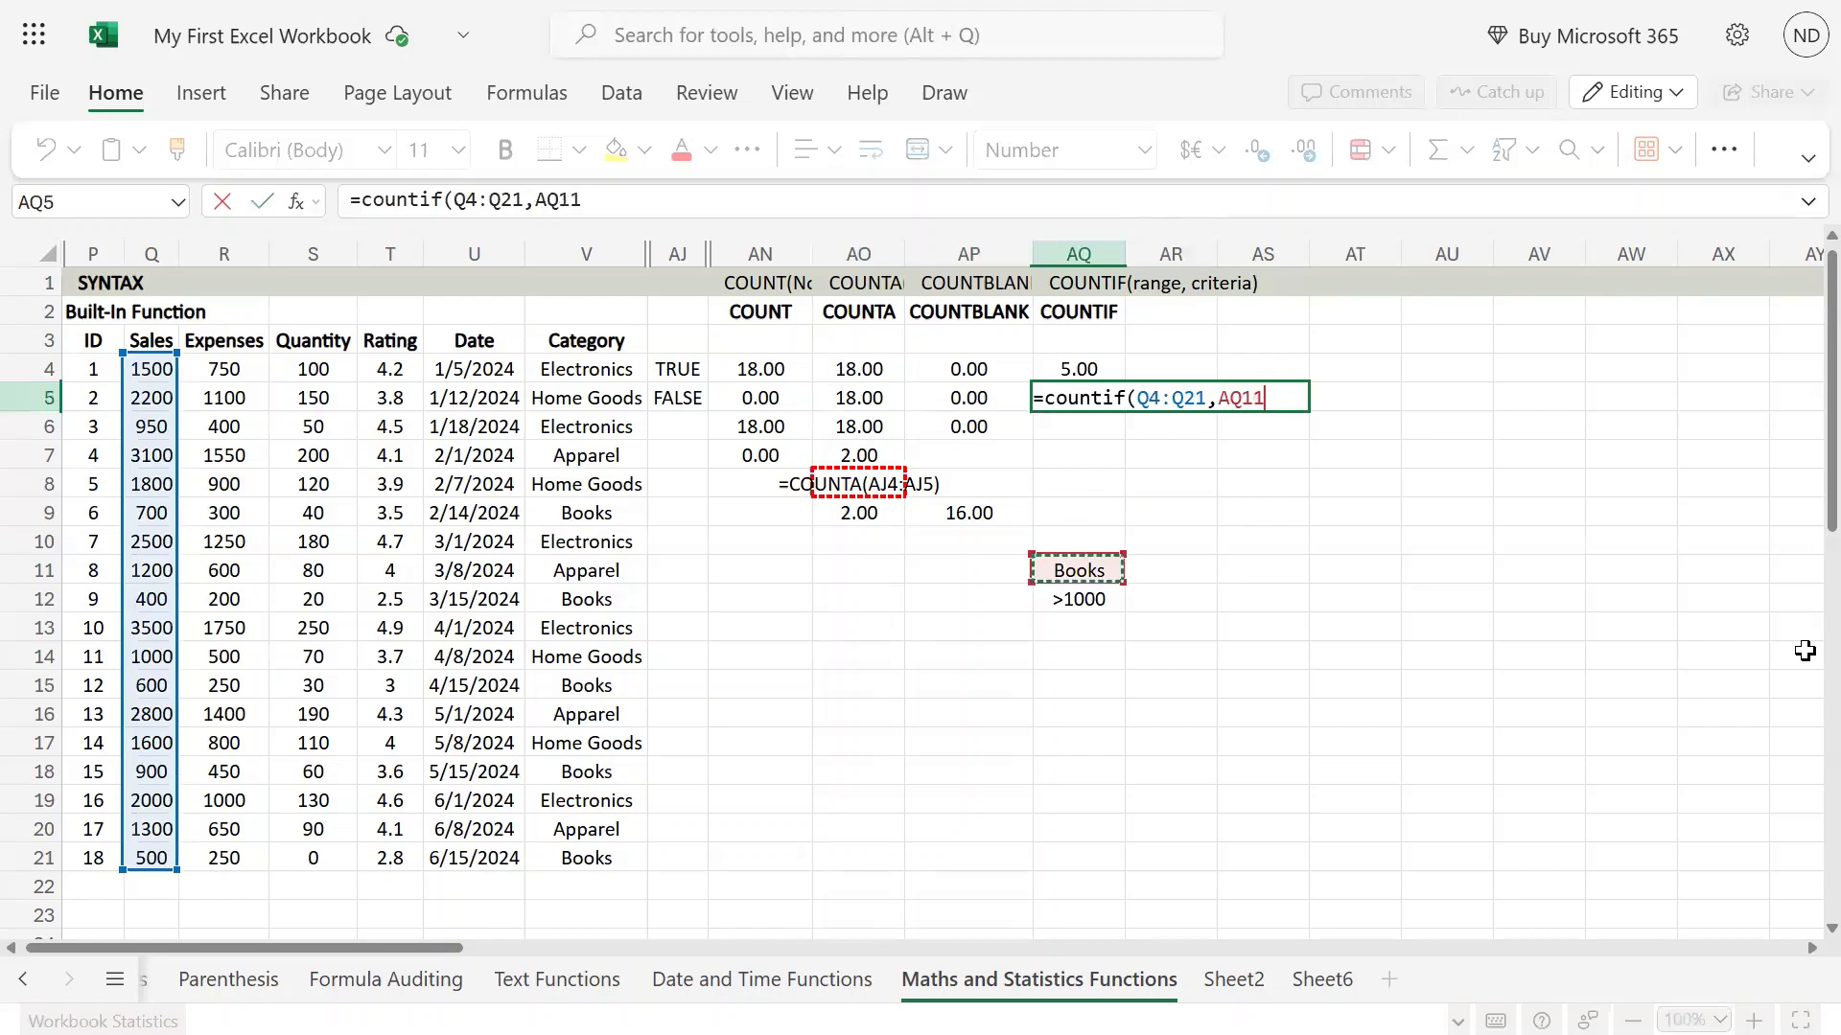
{"action": "key", "text": "Return"}
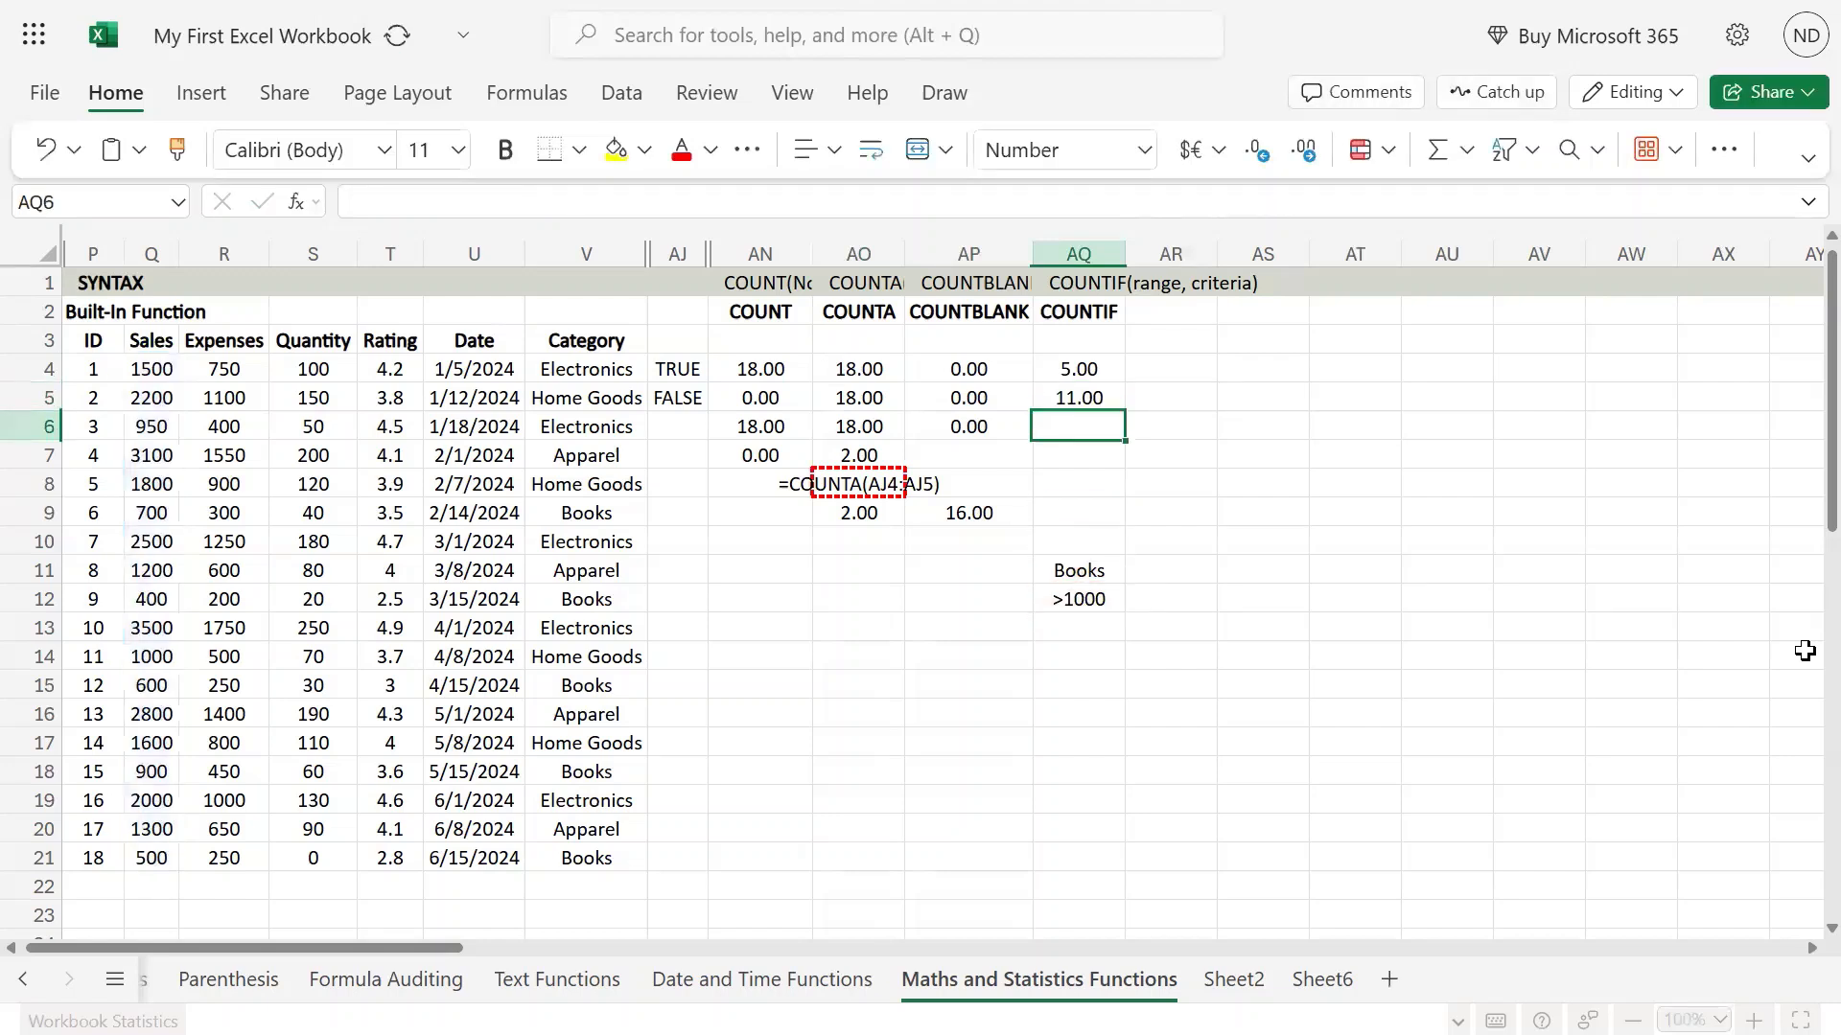
Highlight the Sales values Q4:Q21 to examine which ones meet the >1000 criterion.
{"action": "key", "text": "Down"}
{"action": "key", "text": "Up"}
{"action": "key", "text": "Up"}
{"action": "key", "text": "Left"}
{"action": "key", "text": "Left"}
{"action": "key", "text": "Left"}
{"action": "key", "text": "Left"}
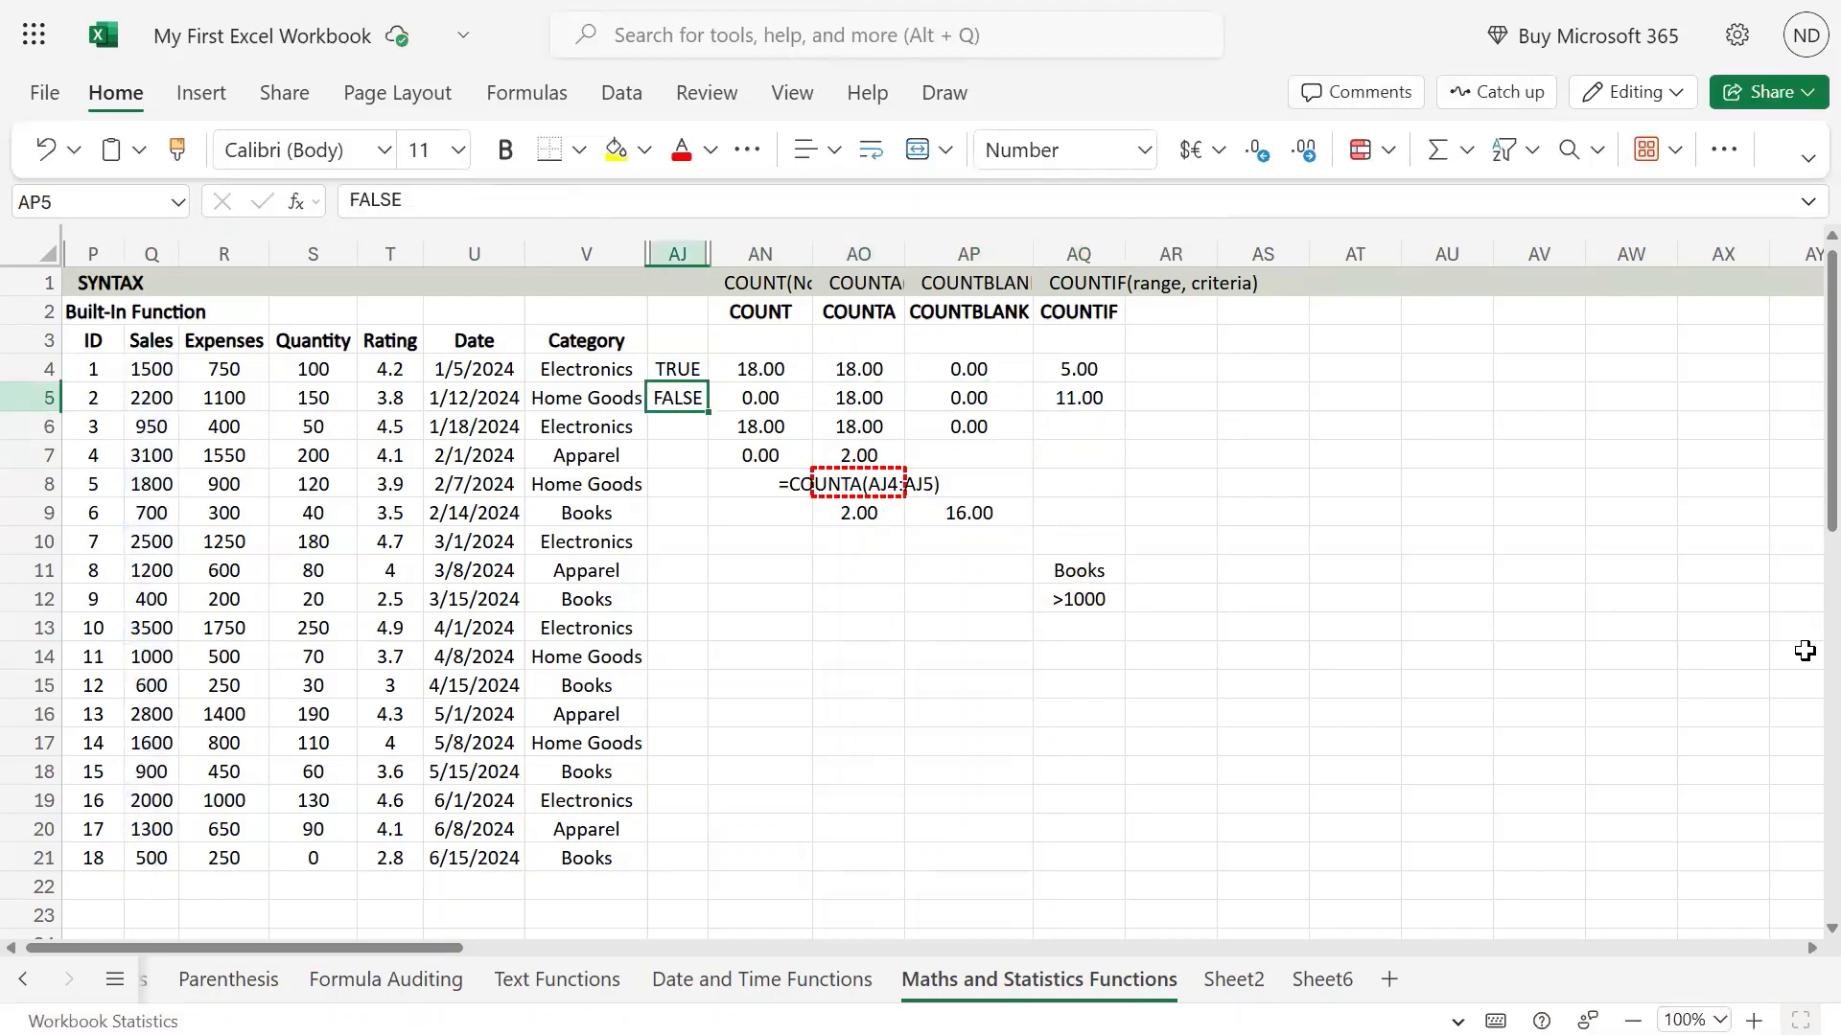
{"action": "key", "text": "Up"}
{"action": "key", "text": "Left"}
{"action": "key", "text": "Left"}
{"action": "key", "text": "Left"}
{"action": "key", "text": "Left"}
{"action": "key", "text": "Left"}
{"action": "key", "text": "Left"}
{"action": "key", "text": "ctrl+shift+Down"}
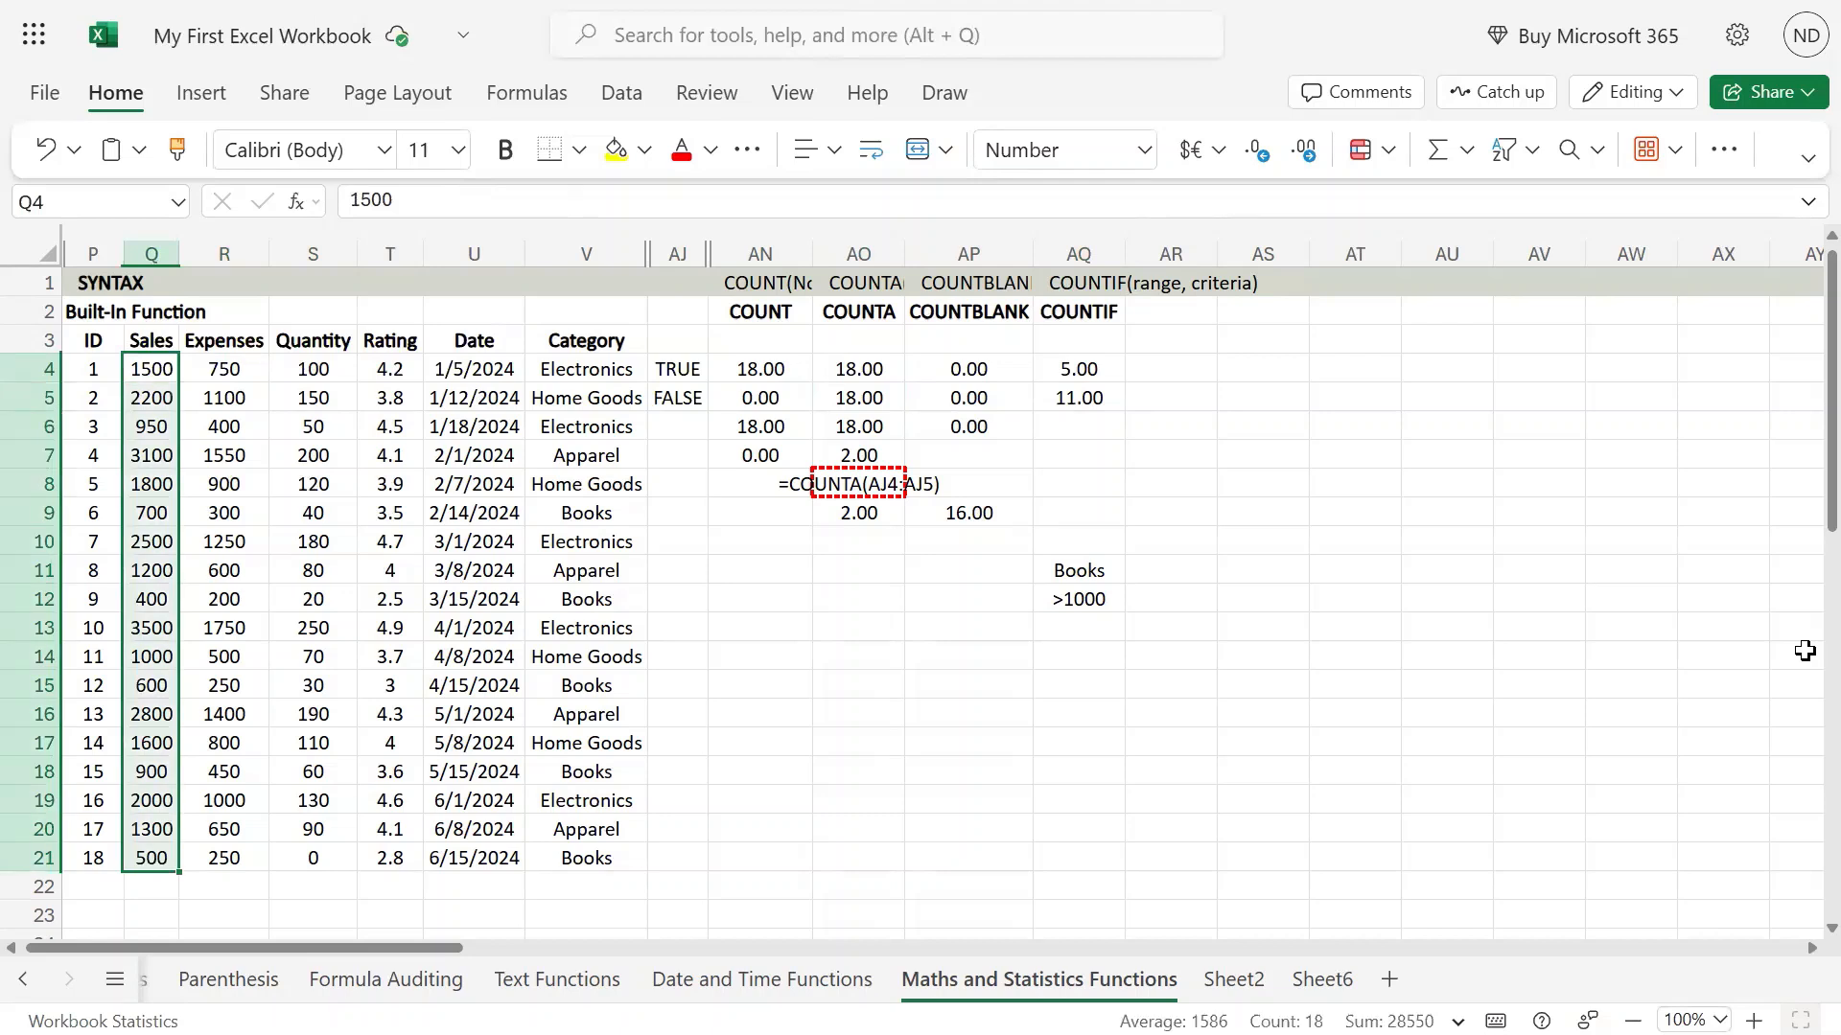
{"action": "key", "text": "Right"}
{"action": "key", "text": "Right"}
{"action": "key", "text": "Right"}
{"action": "key", "text": "Right"}
{"action": "key", "text": "Right"}
{"action": "key", "text": "Right"}
{"action": "key", "text": "Right"}
{"action": "key", "text": "Right"}
{"action": "key", "text": "Right"}
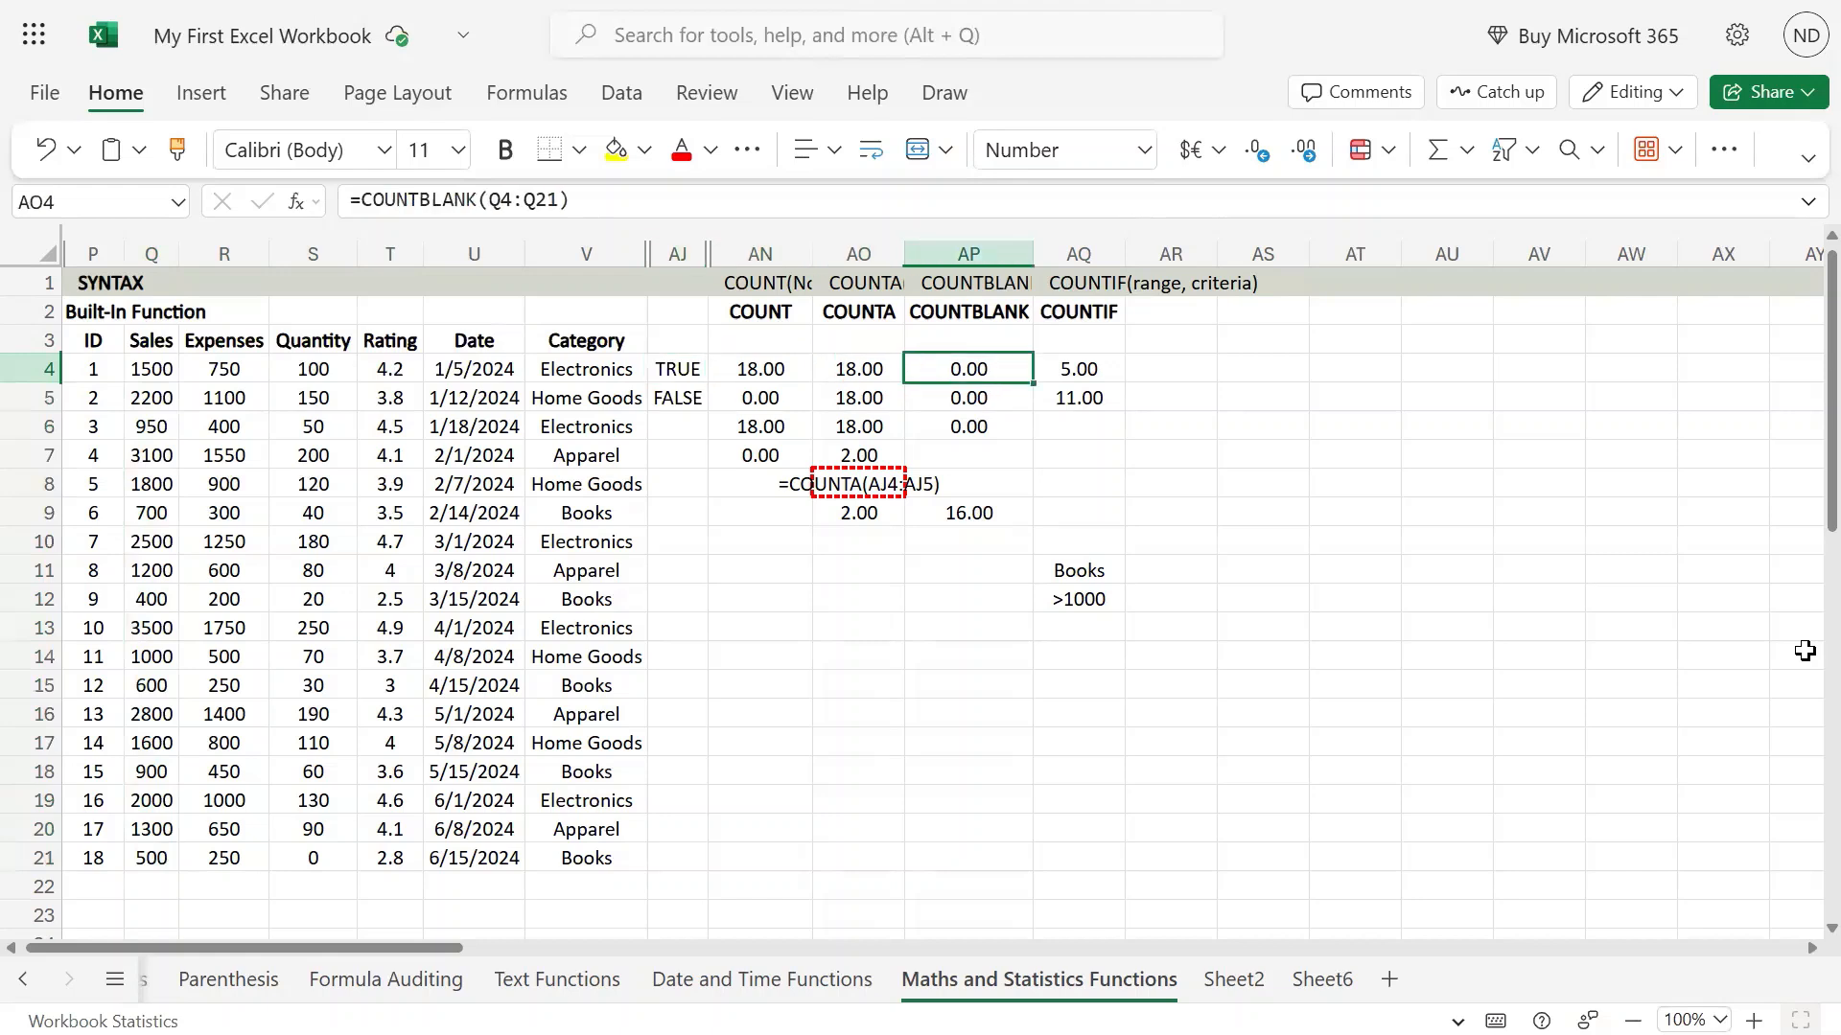
{"action": "key", "text": "Right"}
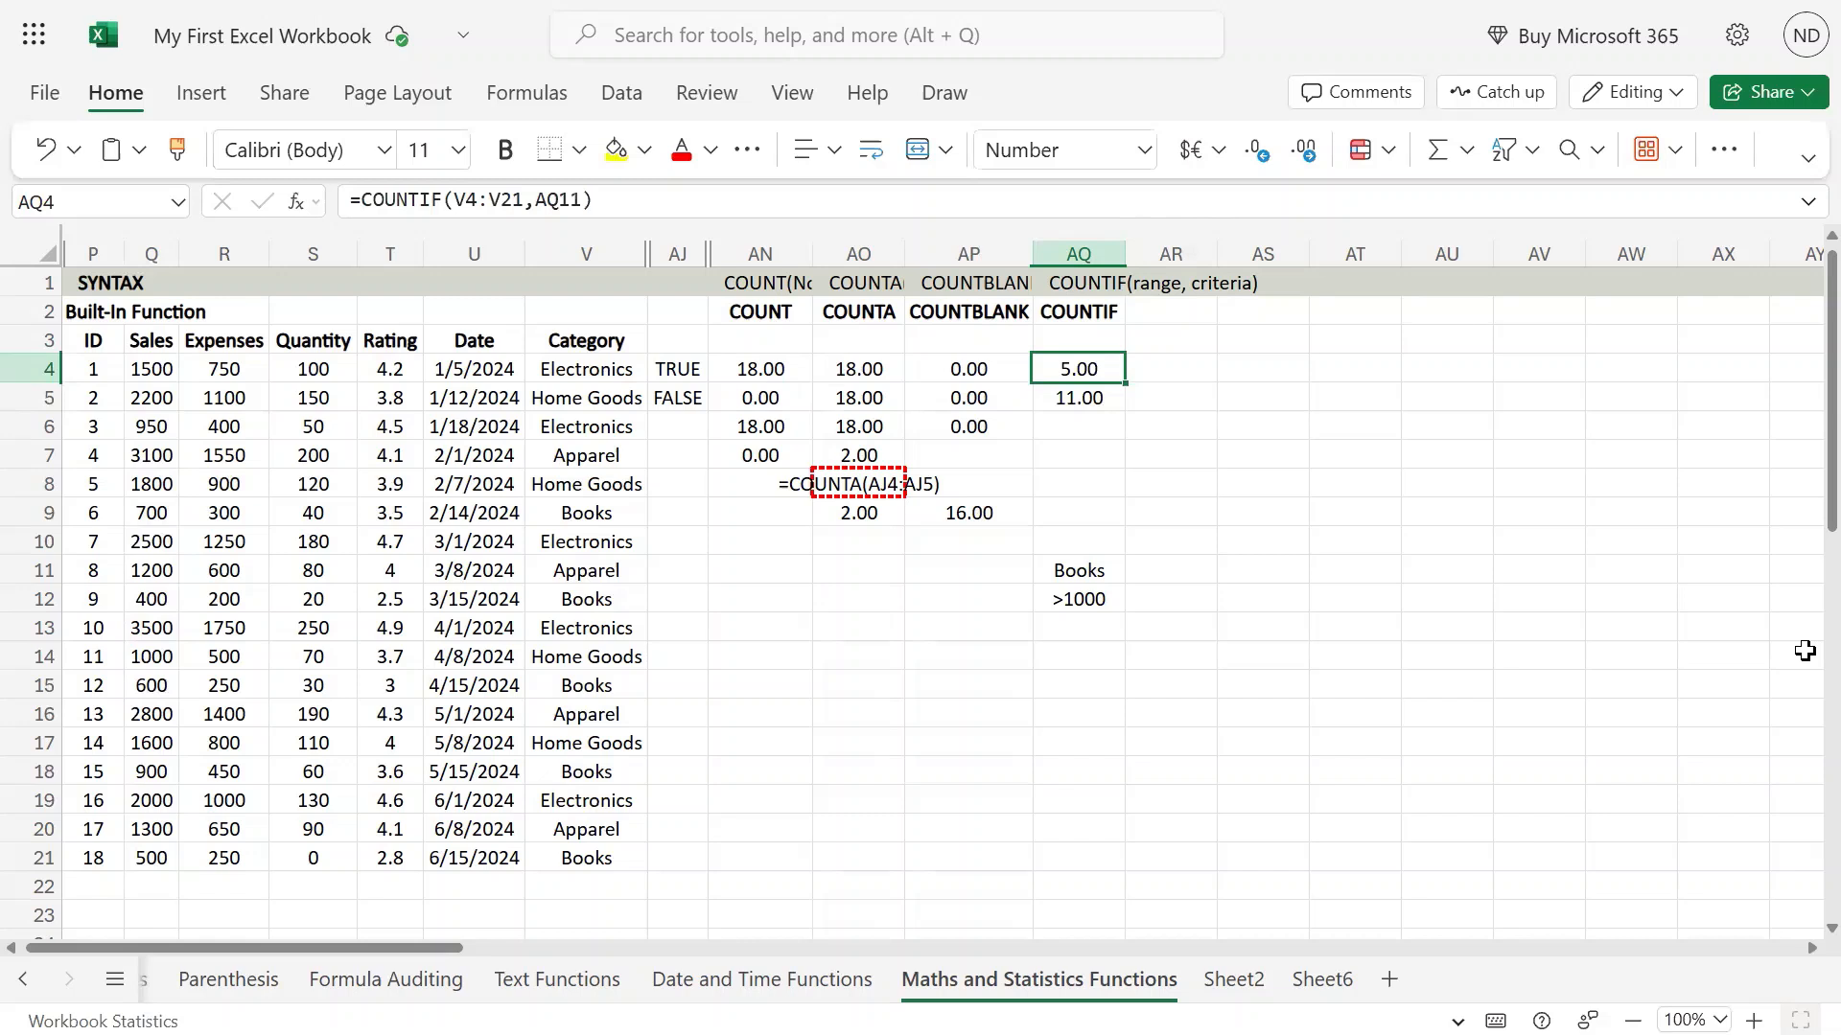
Compare the ranges and criteria used by the COUNTIF formulas in AQ4 and AQ5.
{"action": "key", "text": "Left"}
{"action": "key", "text": "Left"}
{"action": "key", "text": "Left"}
{"action": "key", "text": "Left"}
{"action": "key", "text": "Left"}
{"action": "key", "text": "Left"}
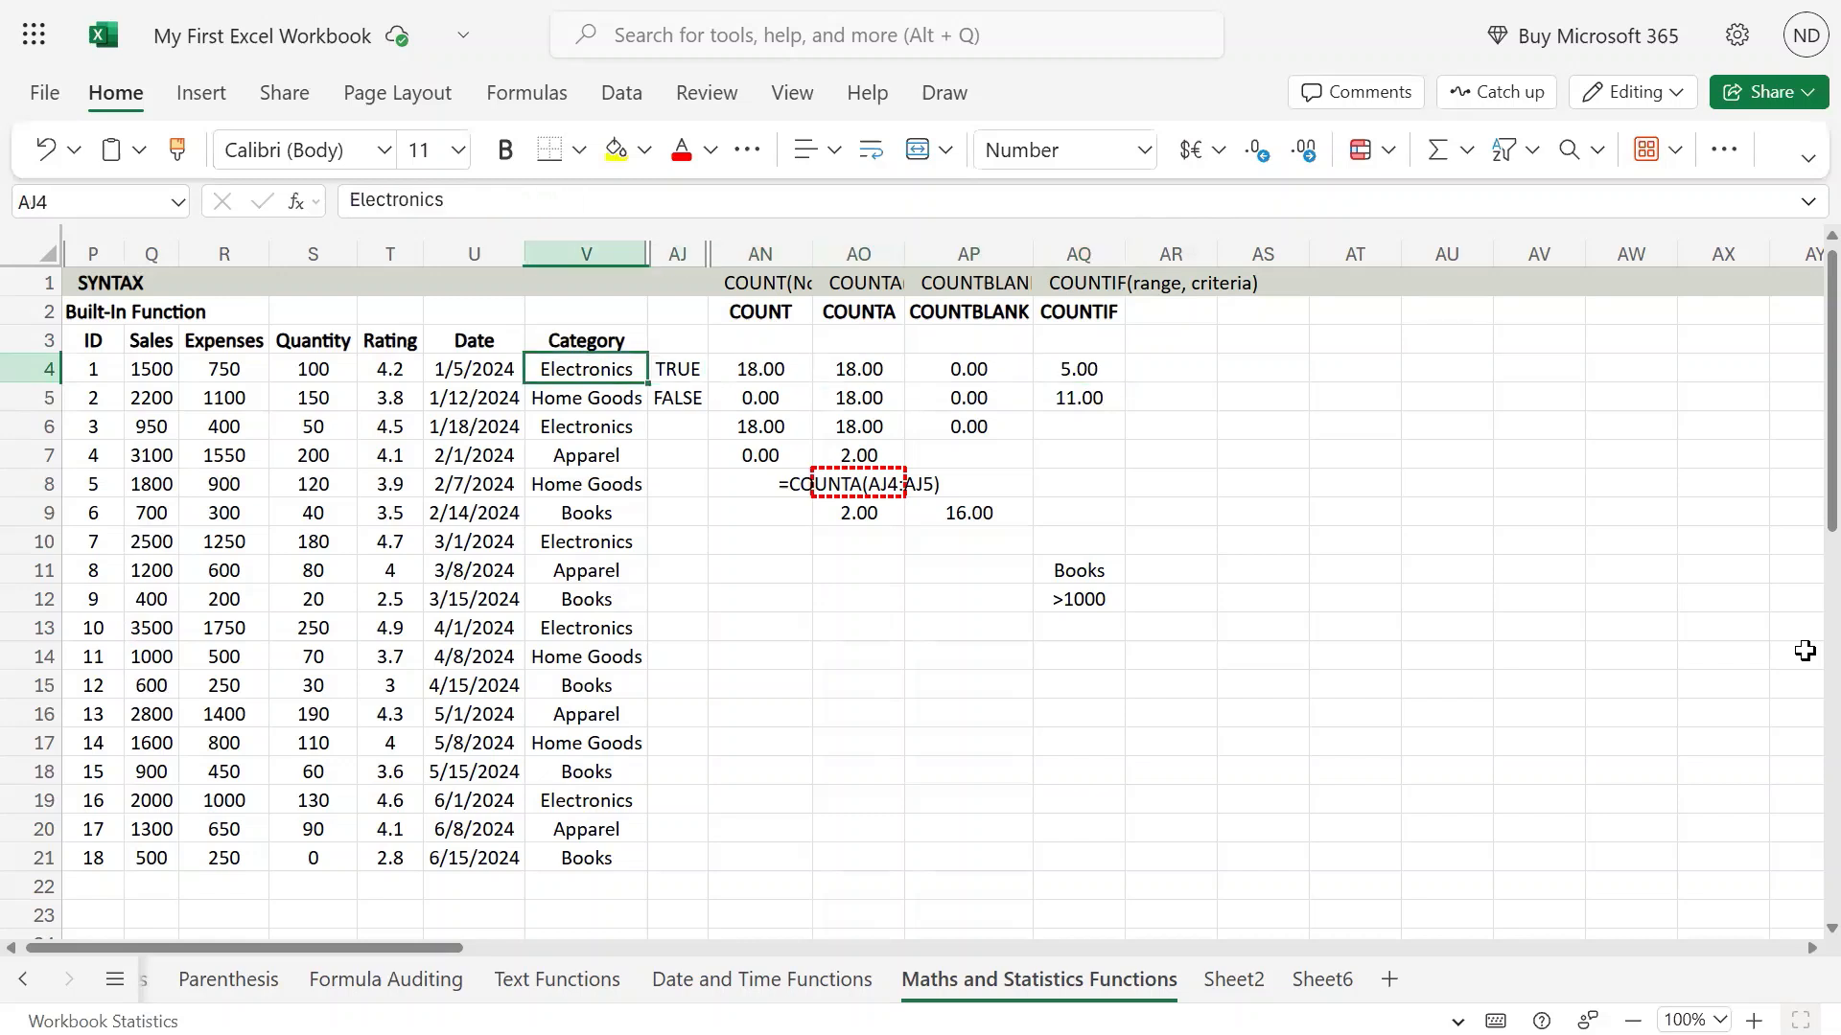
{"action": "key", "text": "Right"}
{"action": "key", "text": "Right"}
{"action": "key", "text": "Right"}
{"action": "key", "text": "Right"}
{"action": "key", "text": "Right"}
{"action": "key", "text": "Right"}
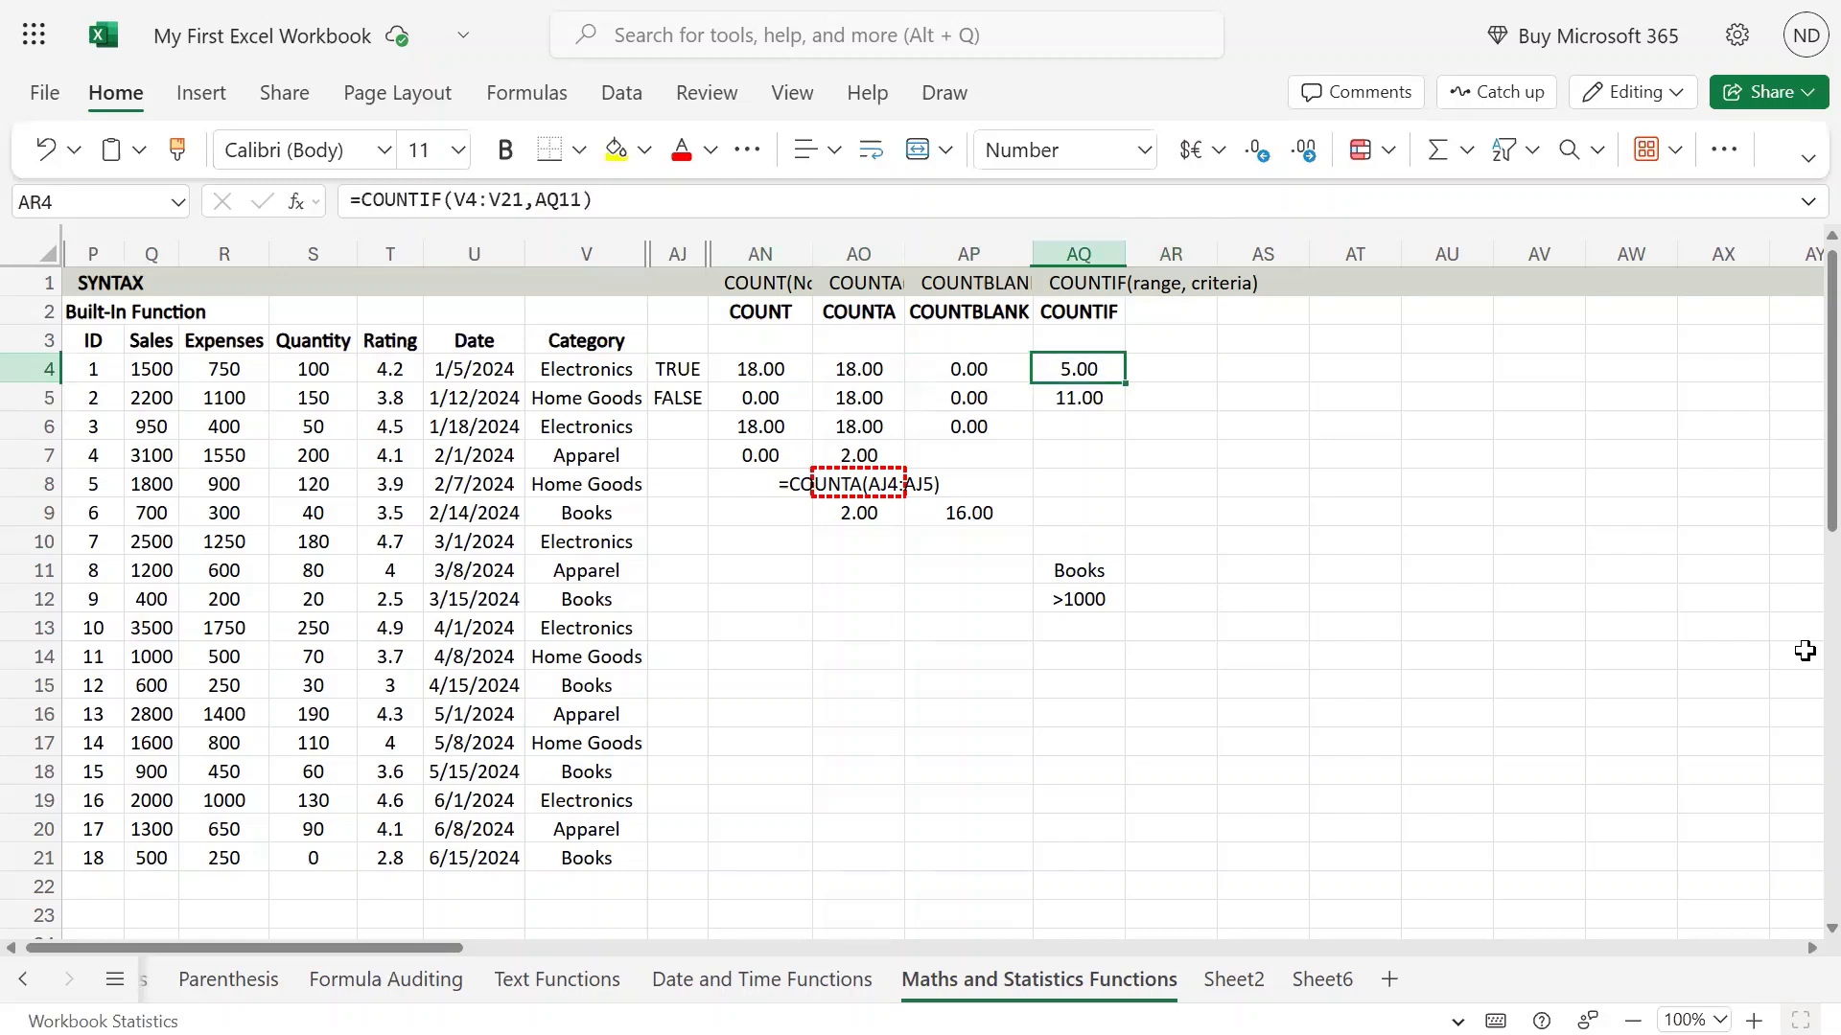
{"action": "key", "text": "Down"}
{"action": "key", "text": "Up"}
{"action": "key", "text": "Down"}
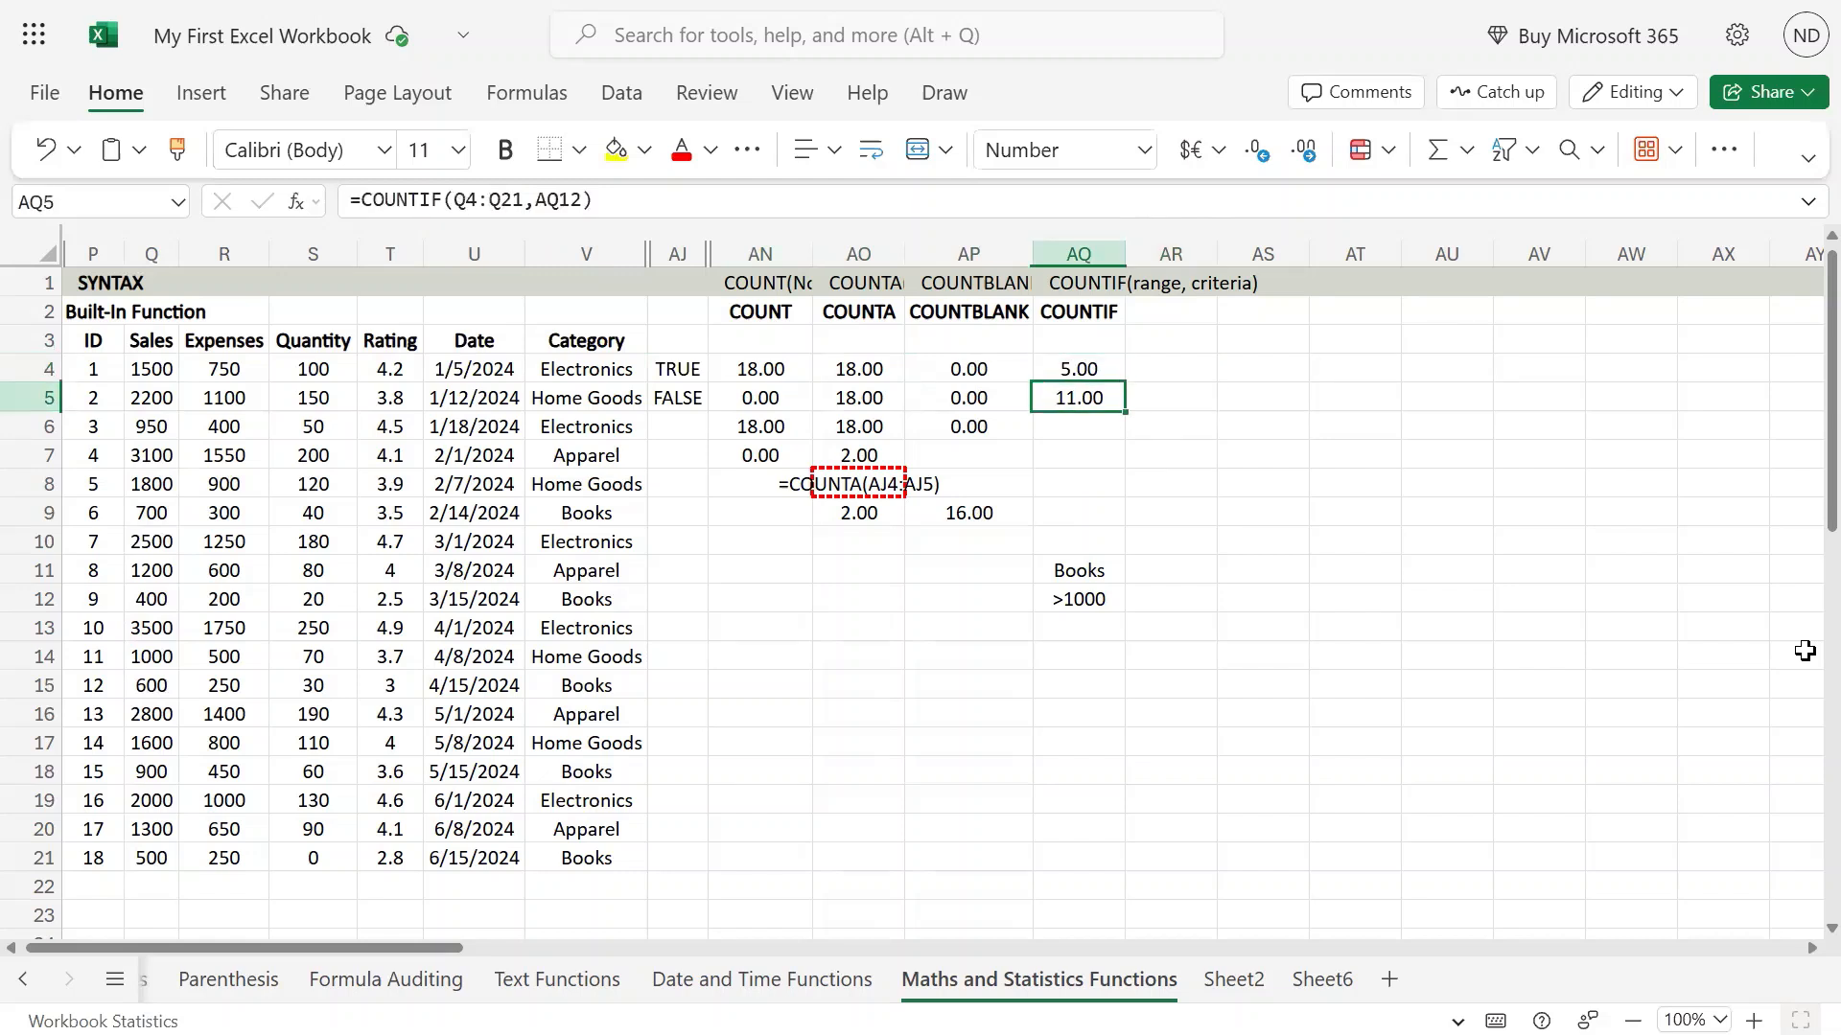
{"action": "key", "text": "Up"}
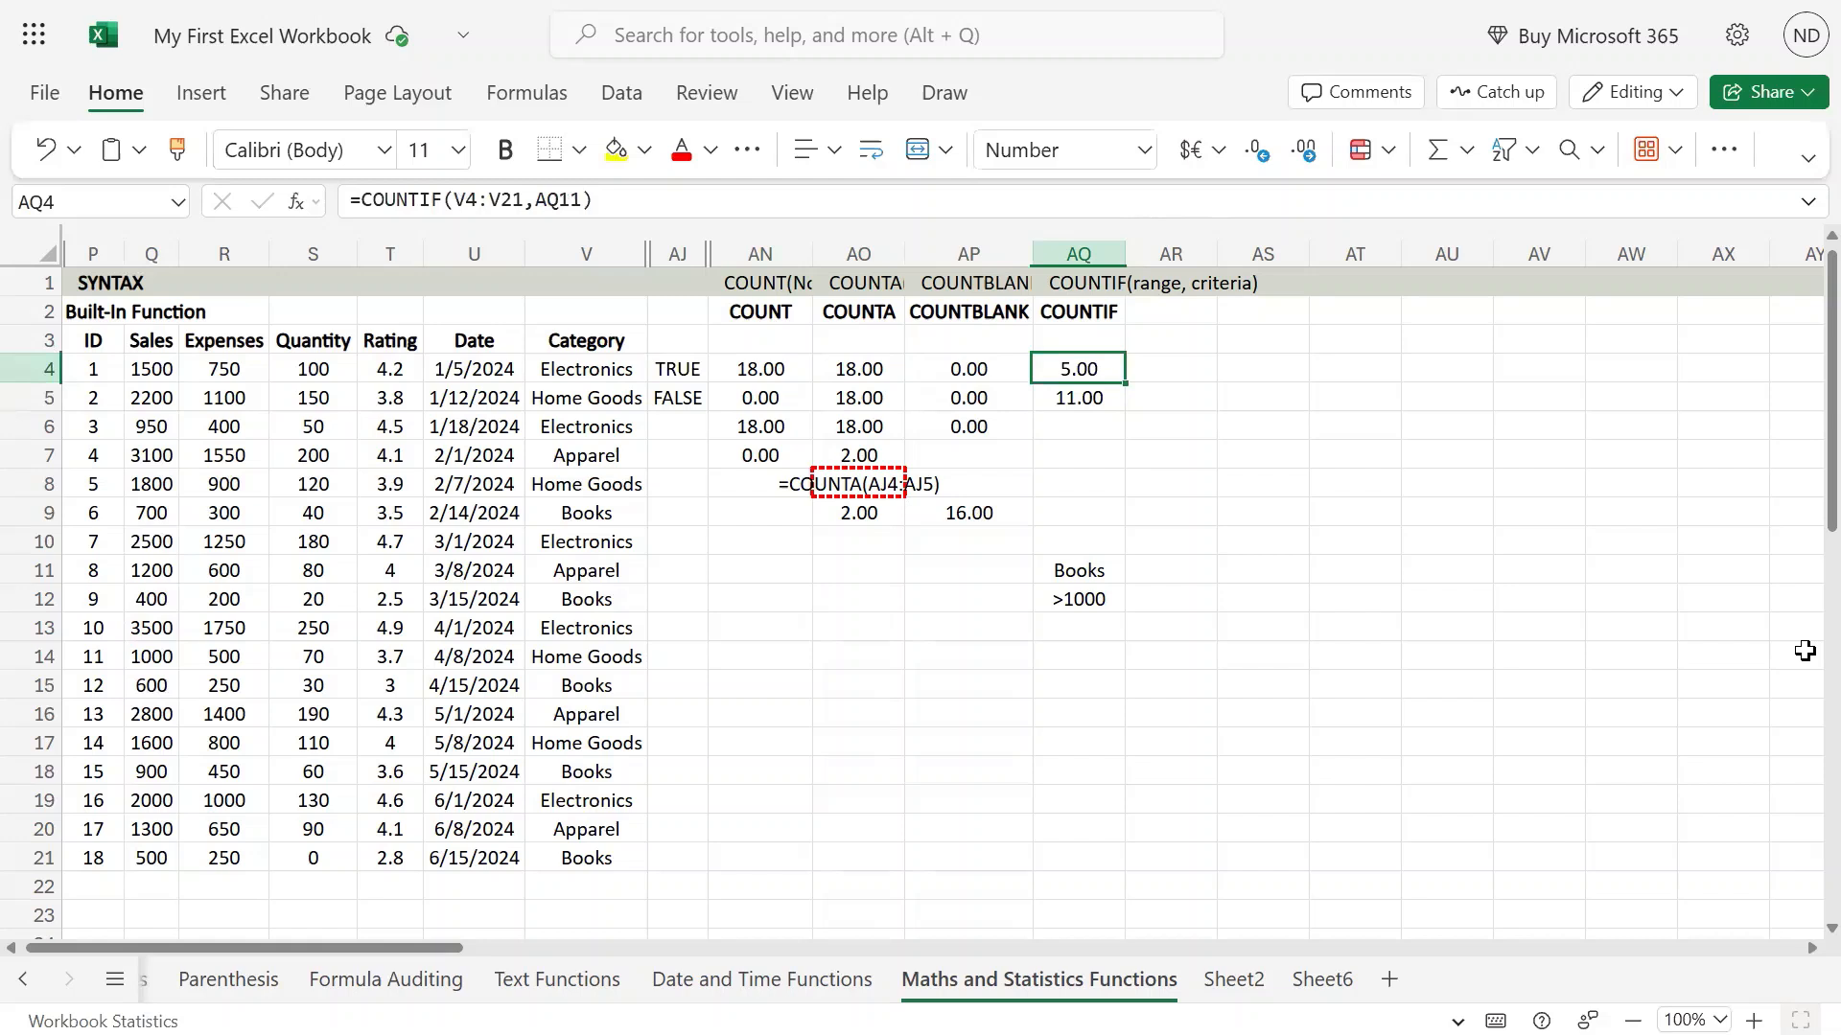
{"action": "key", "text": "Down"}
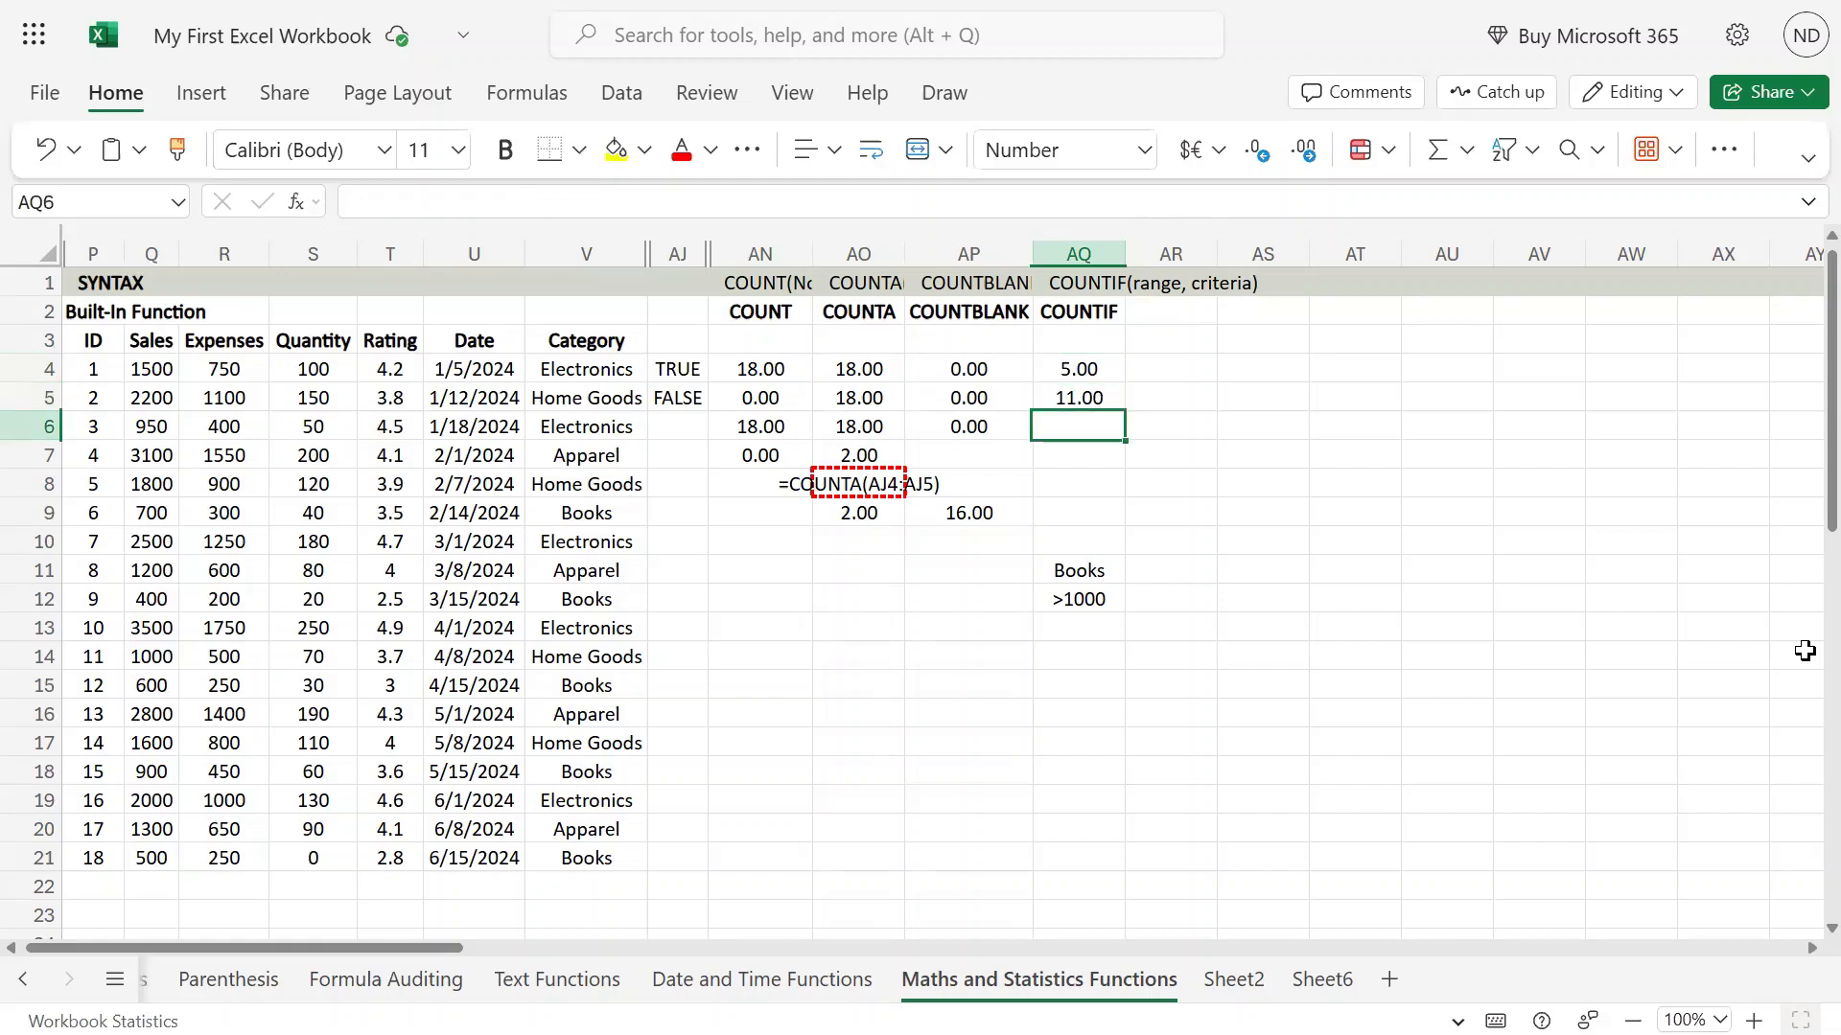
{"action": "key", "text": "Left"}
{"action": "key", "text": "Left"}
{"action": "key", "text": "Left"}
{"action": "key", "text": "Left"}
{"action": "key", "text": "Left"}
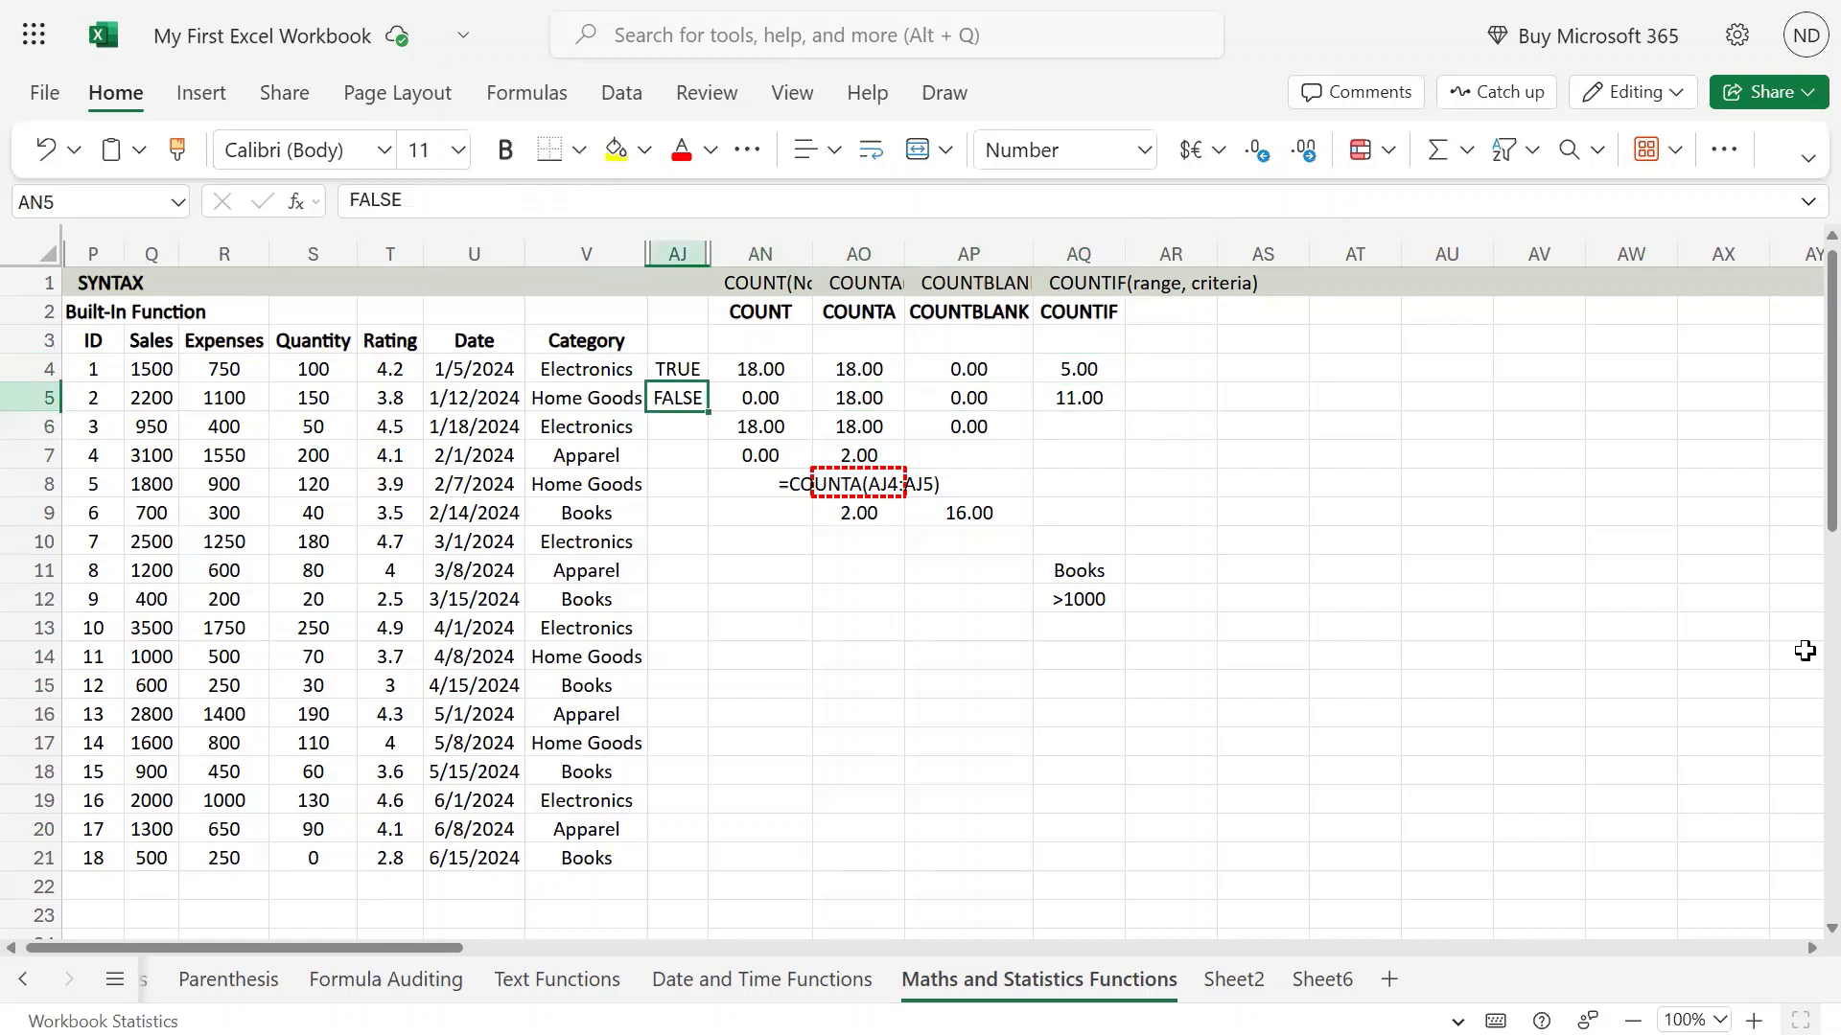
{"action": "key", "text": "Right"}
{"action": "key", "text": "Right"}
{"action": "key", "text": "Right"}
{"action": "key", "text": "Right"}
{"action": "key", "text": "Right"}
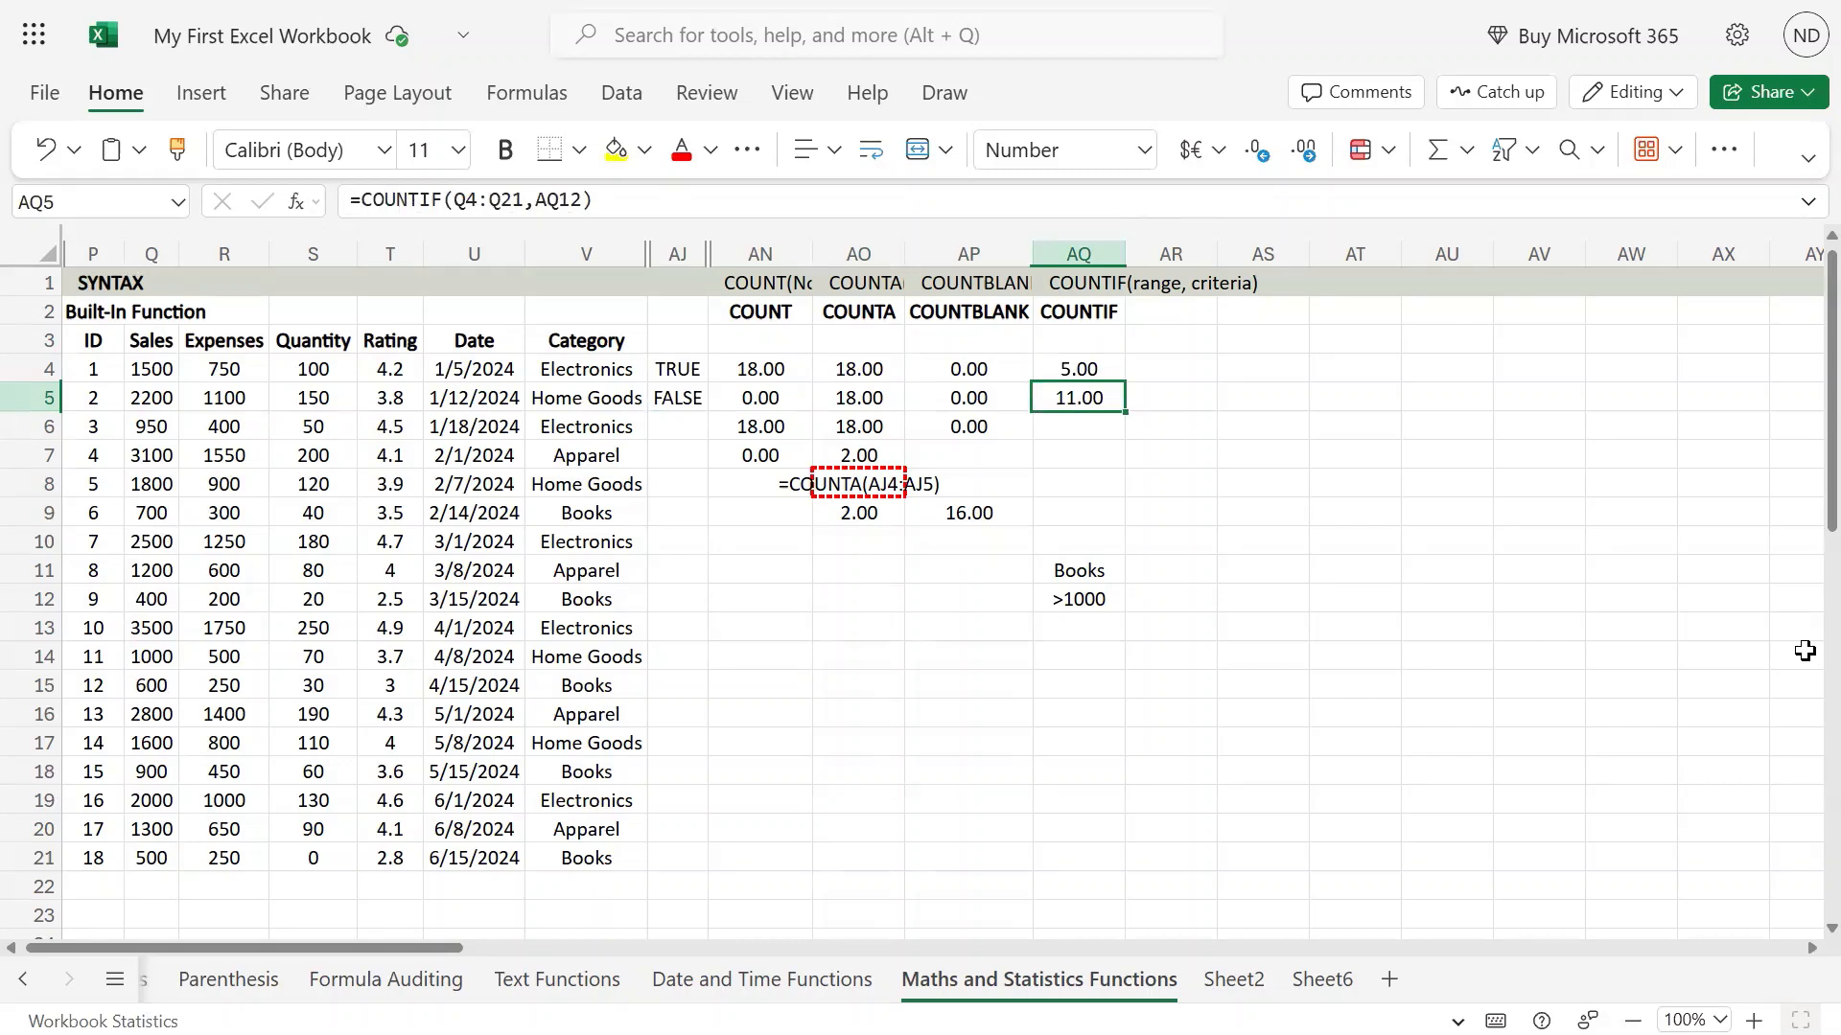
Look over the existing COUNT and COUNTA formulas in columns AN and AO.
{"action": "key", "text": "Down"}
{"action": "key", "text": "Down"}
{"action": "key", "text": "Up"}
{"action": "key", "text": "Left"}
{"action": "key", "text": "Left"}
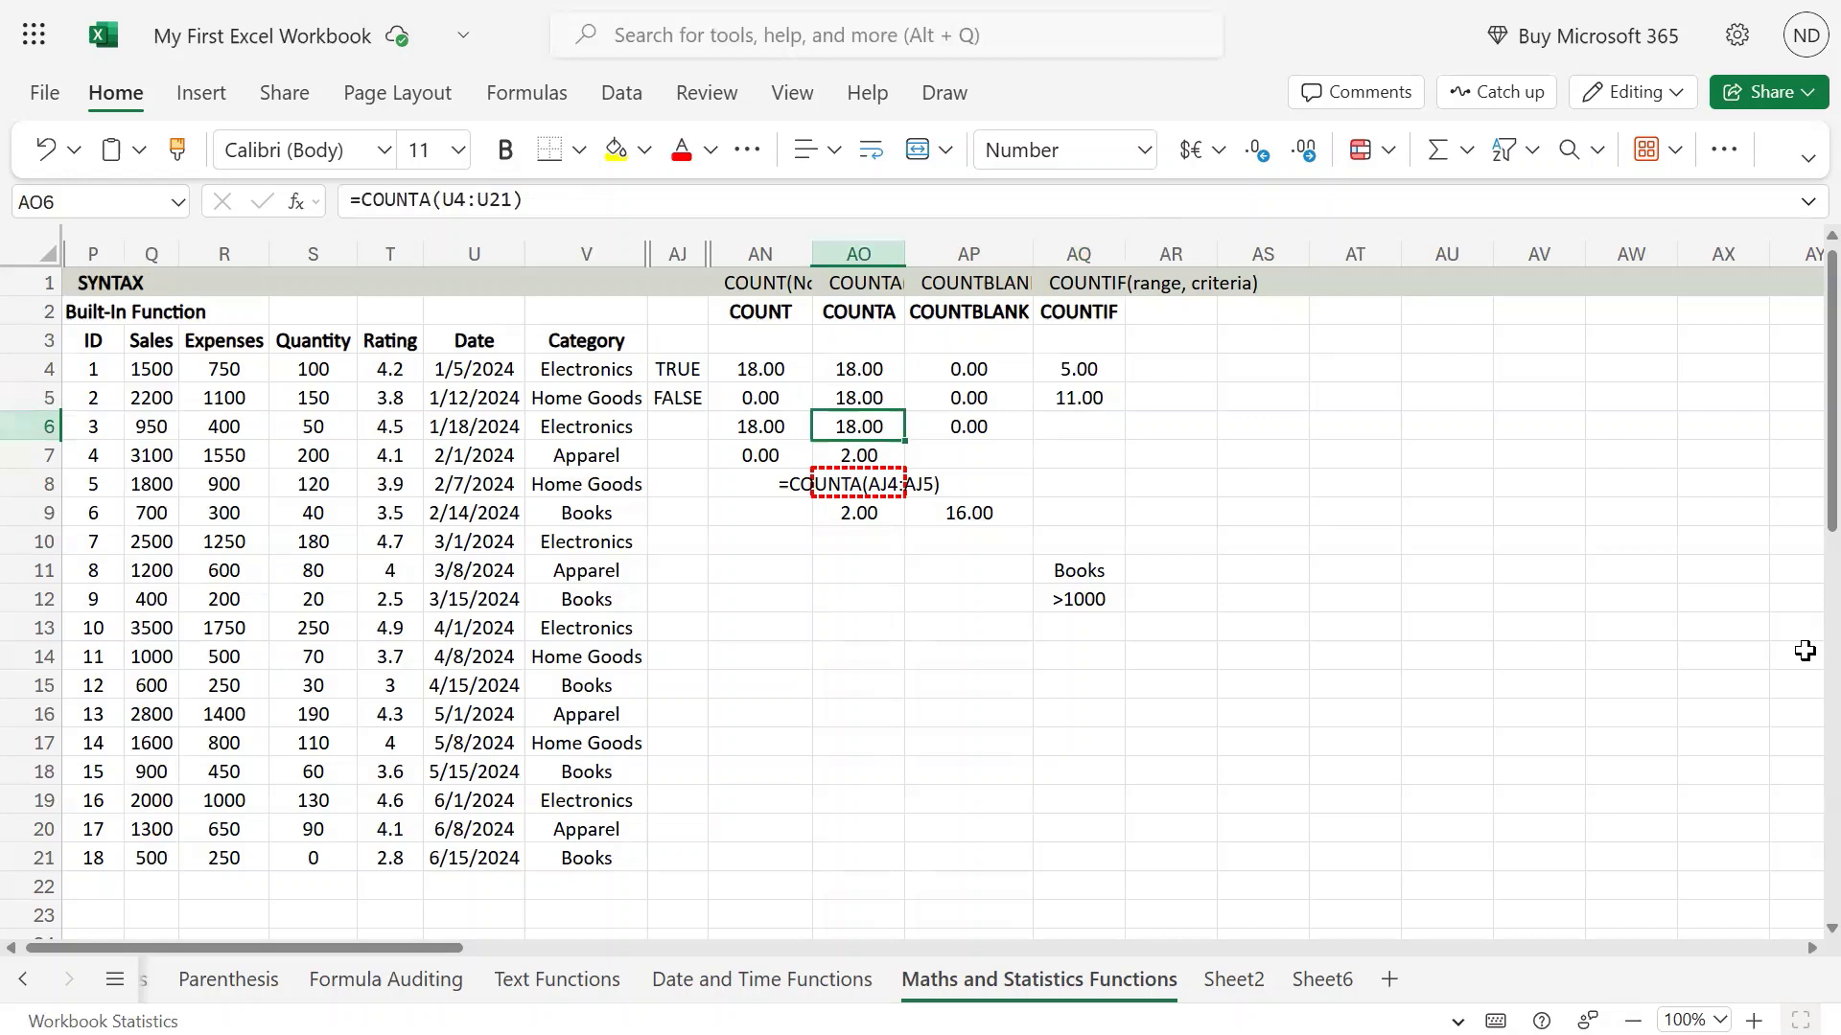
{"action": "key", "text": "Left"}
{"action": "key", "text": "Right"}
{"action": "key", "text": "Down"}
{"action": "key", "text": "Left"}
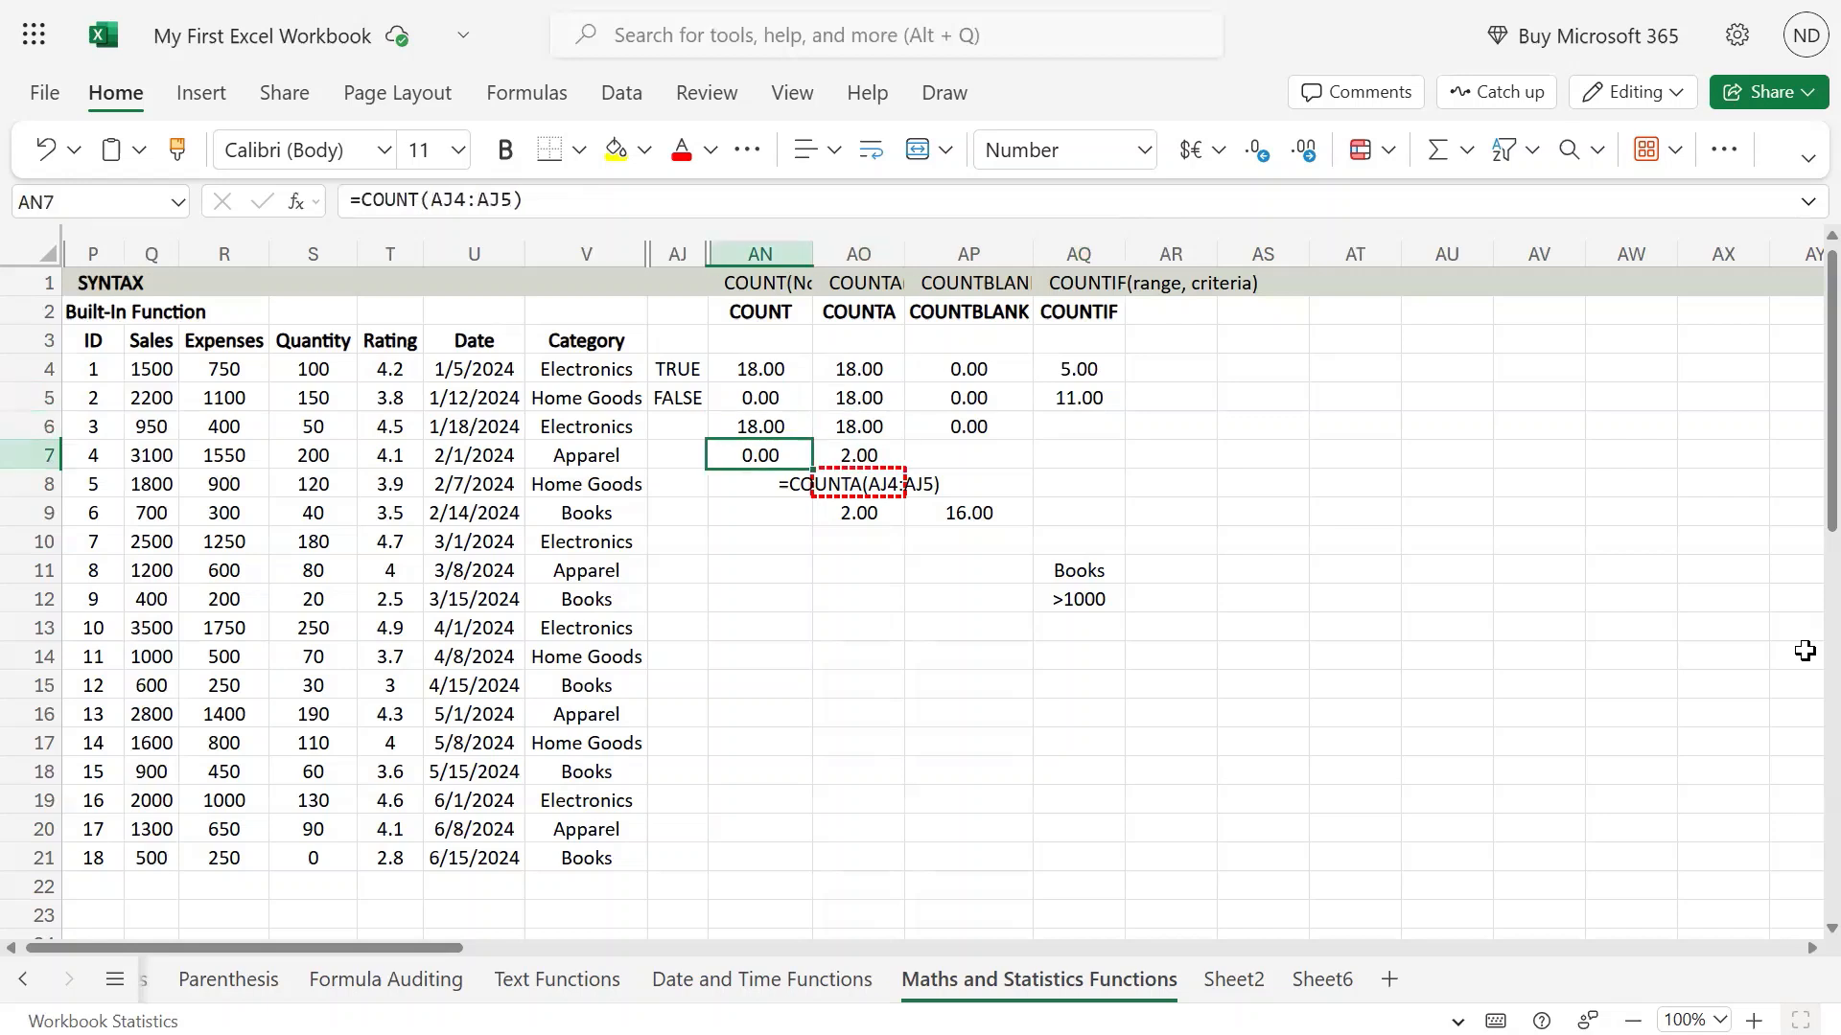
{"action": "key", "text": "Right"}
{"action": "key", "text": "Up"}
{"action": "key", "text": "Up"}
{"action": "key", "text": "Up"}
{"action": "key", "text": "Up"}
{"action": "key", "text": "Down"}
{"action": "key", "text": "Left"}
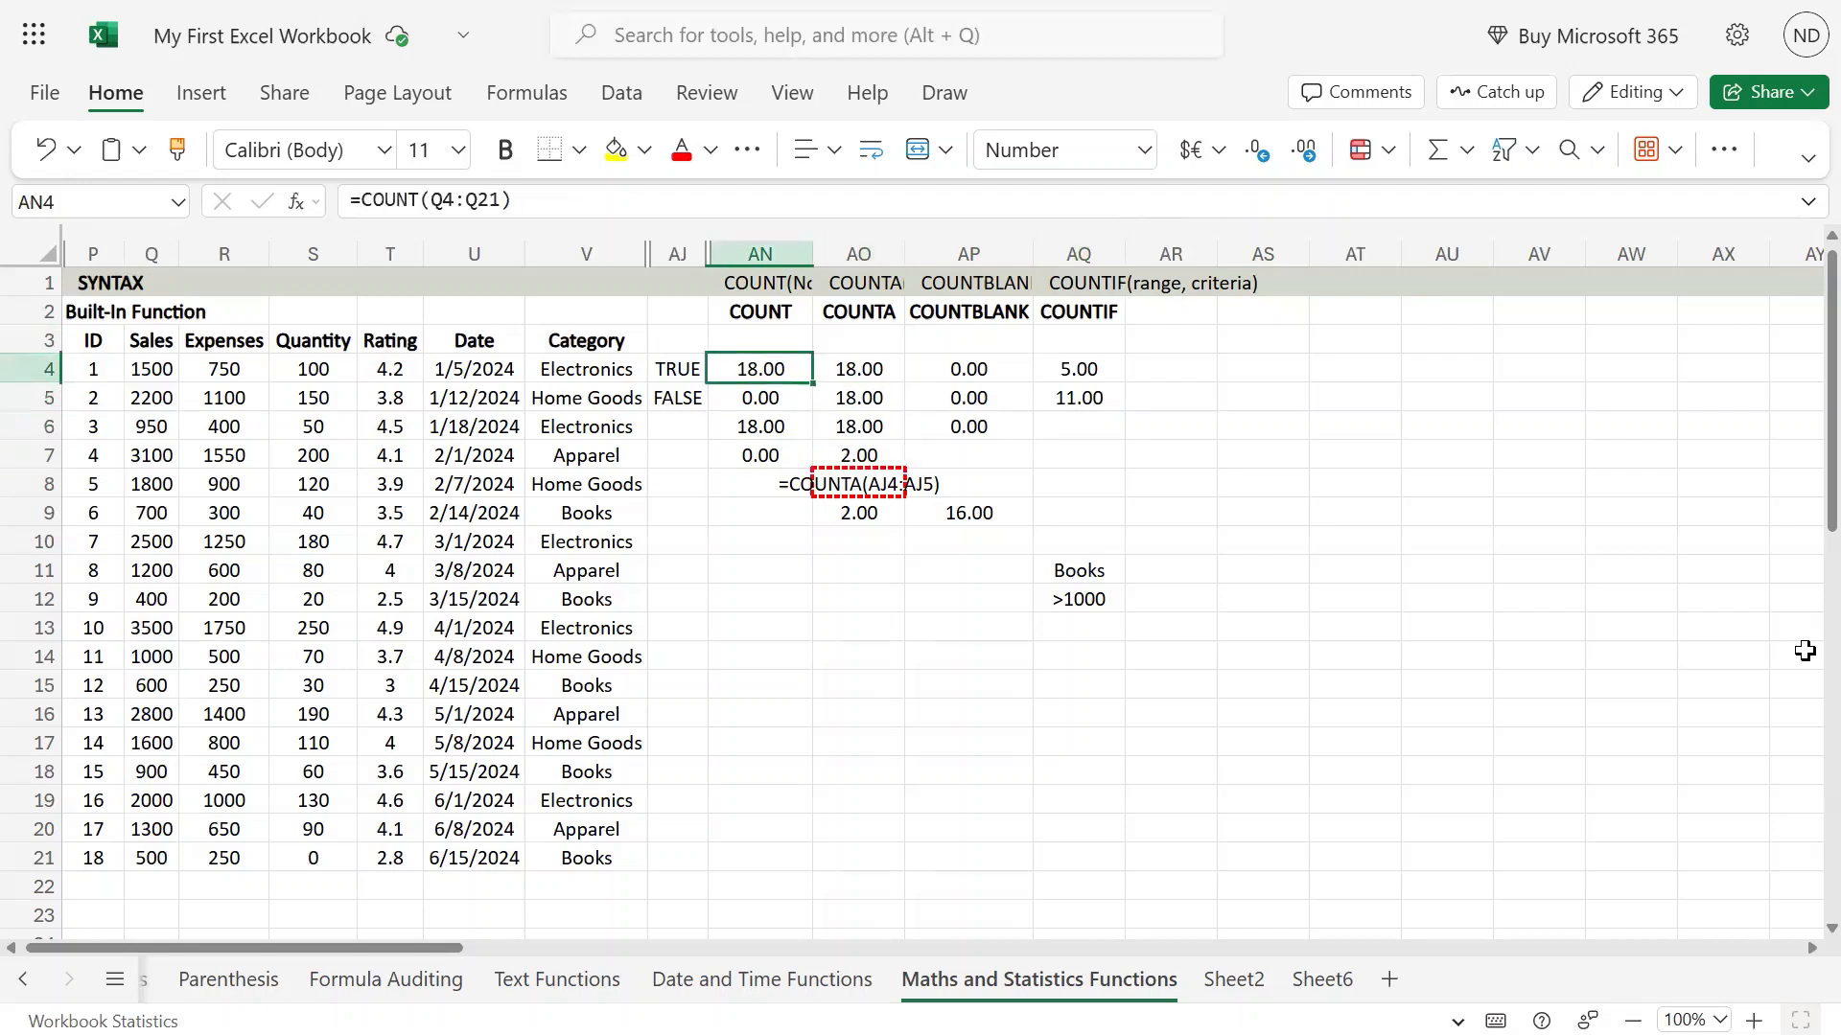
{"action": "key", "text": "Down"}
{"action": "key", "text": "Down"}
{"action": "key", "text": "Right"}
{"action": "key", "text": "Right"}
{"action": "key", "text": "Right"}
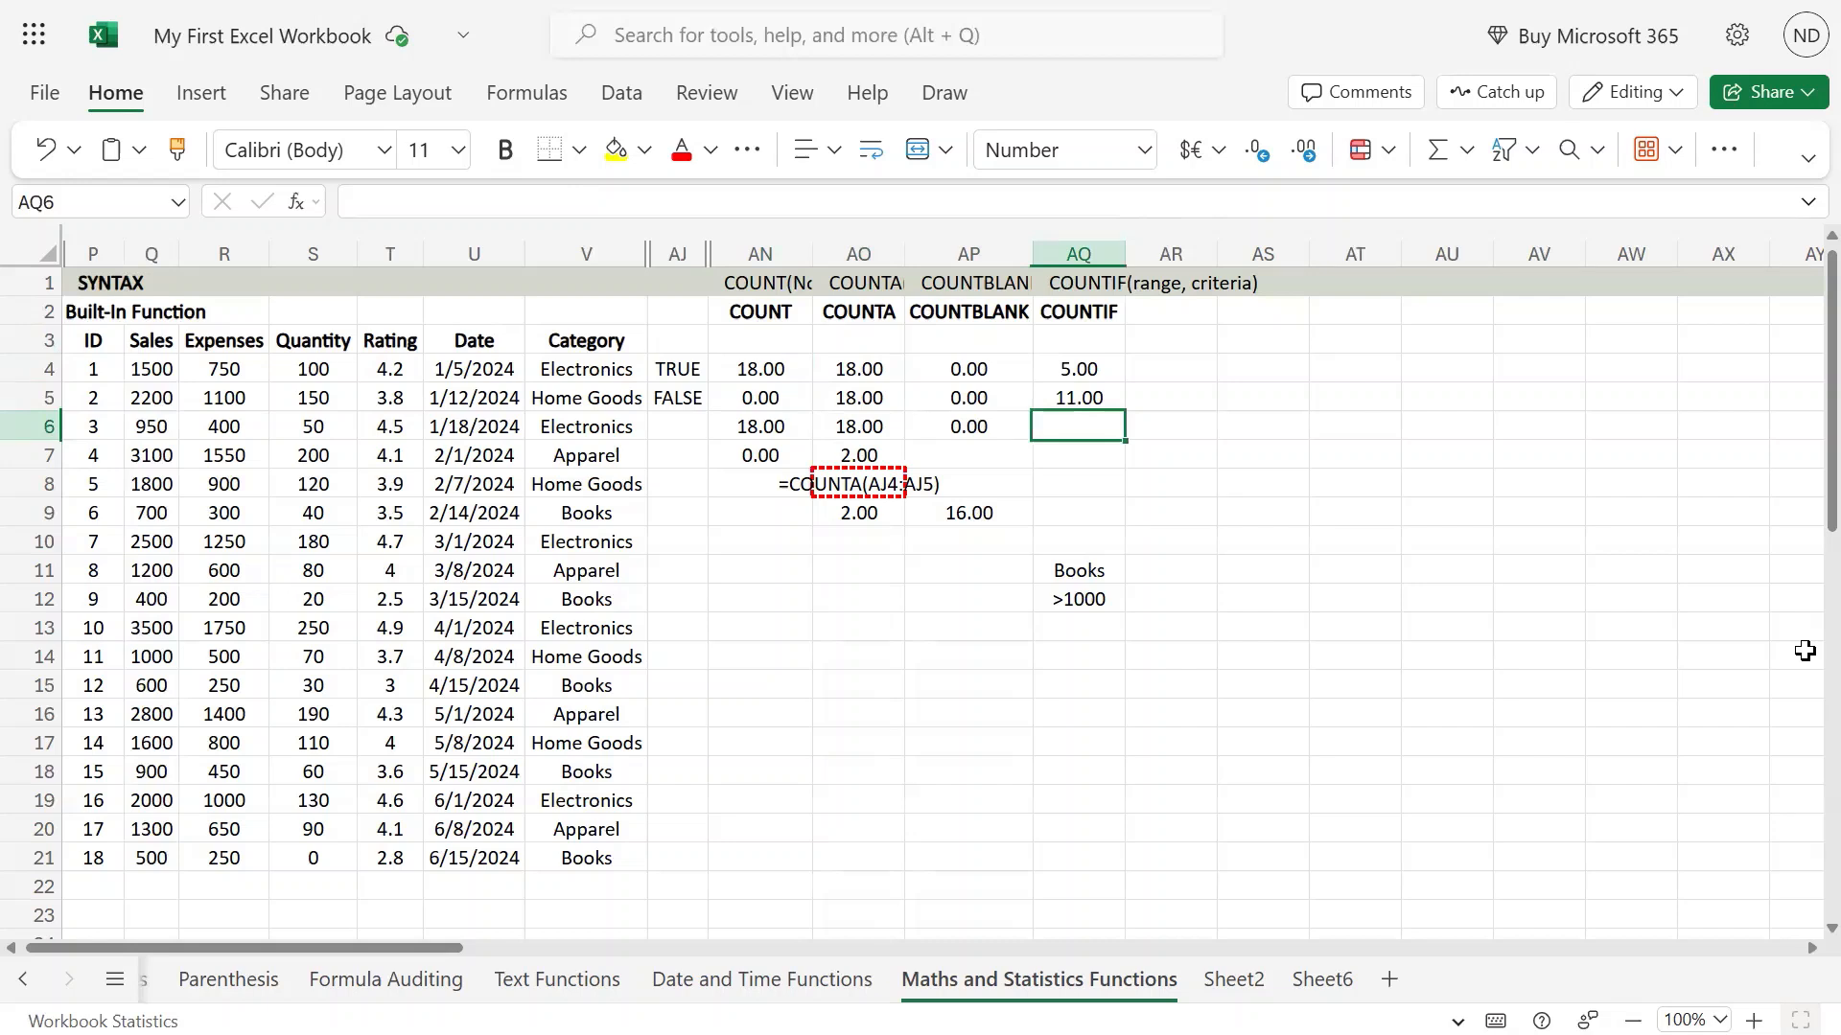
Copy the text of the COUNTIF formula from AQ4 into cell AQ6, keeping its references as they are.
{"action": "key", "text": "Up"}
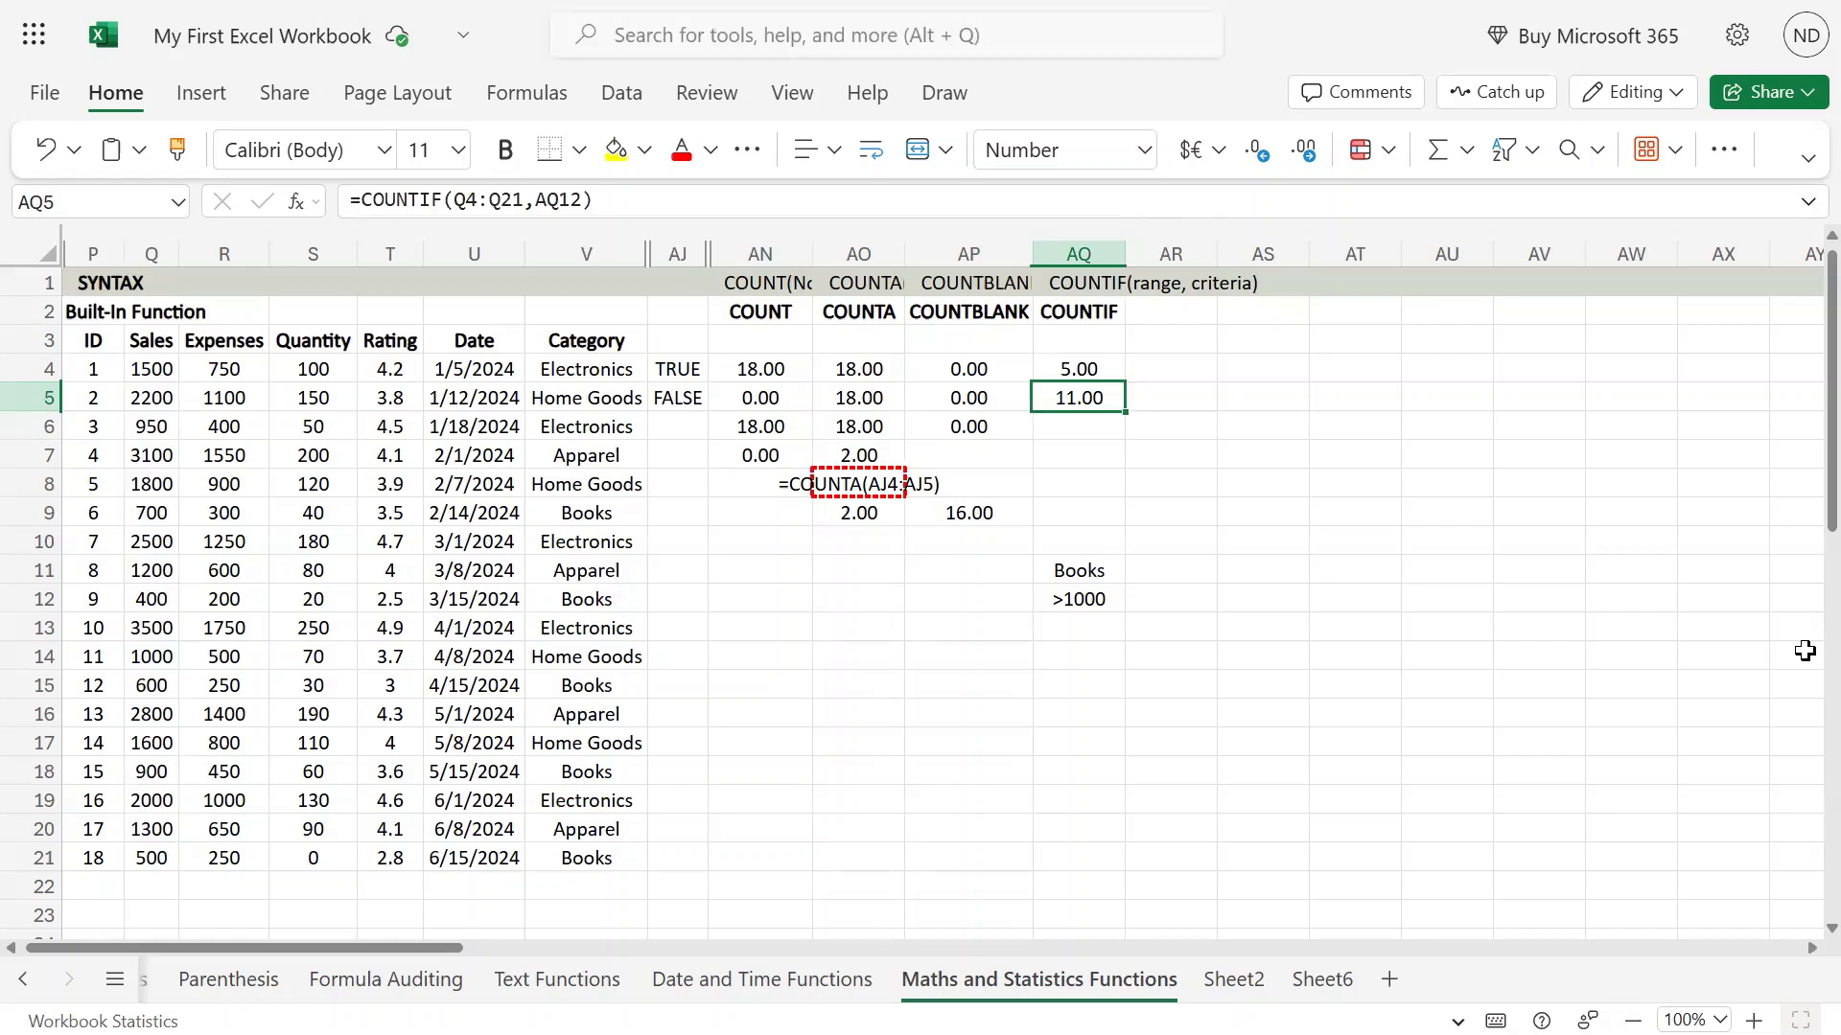
{"action": "key", "text": "Up"}
{"action": "key", "text": "F2"}
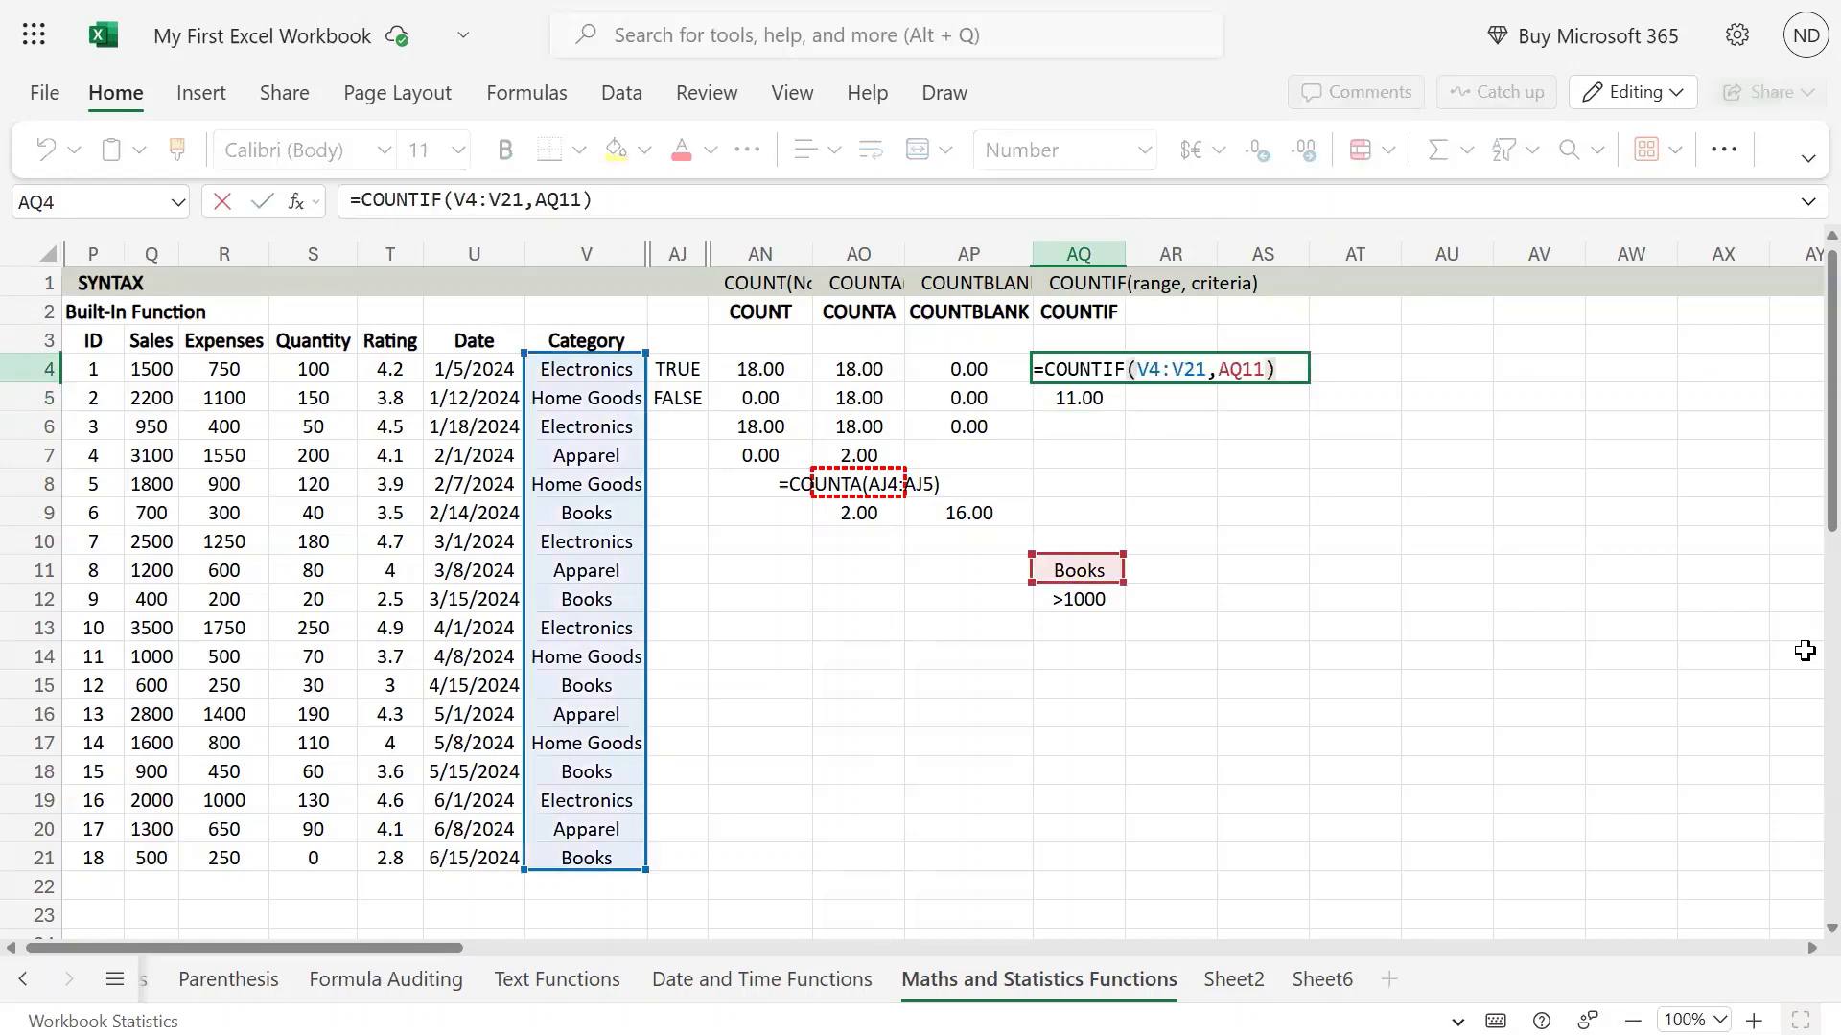
{"action": "key", "text": "shift+Home"}
{"action": "key", "text": "ctrl+c"}
{"action": "key", "text": "Return"}
{"action": "key", "text": "Down"}
{"action": "key", "text": "Down"}
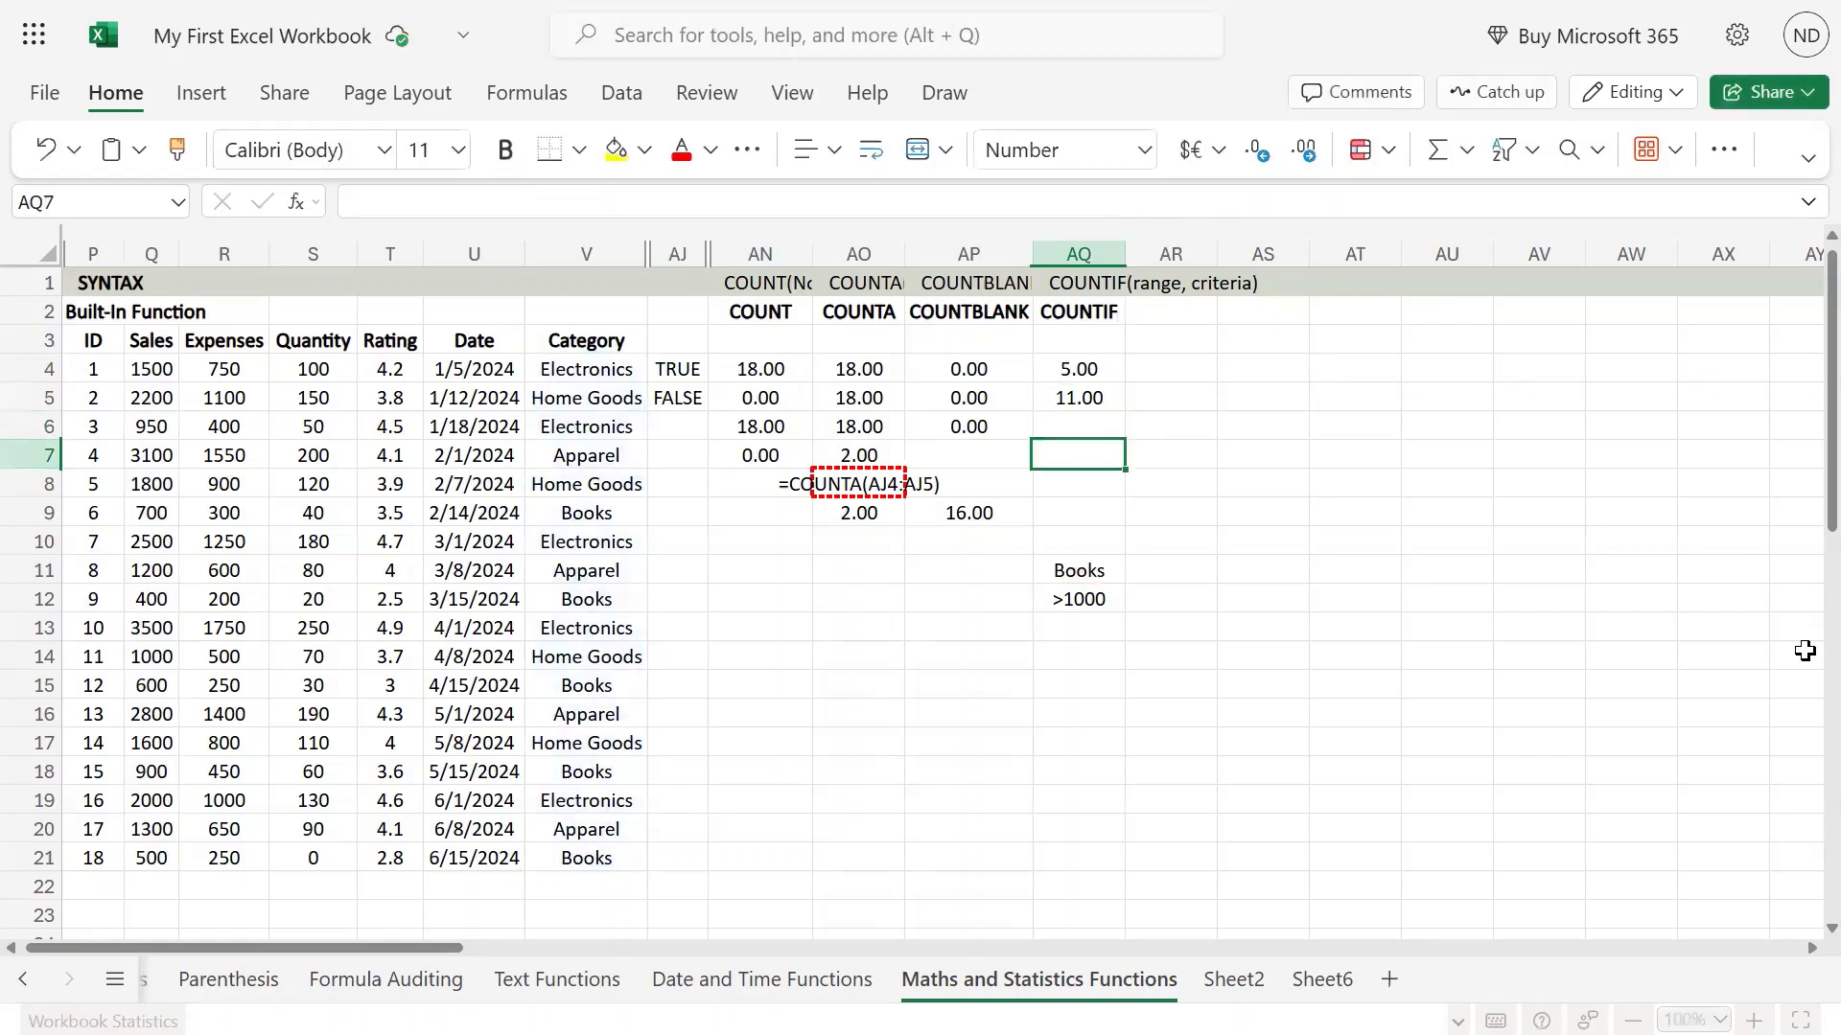
{"action": "key", "text": "Up"}
{"action": "key", "text": "ctrl+v"}
Replace the AQ11 criterion in the AQ6 formula with the wildcard text "*o*" and enter the formula.
{"action": "key", "text": "Left"}
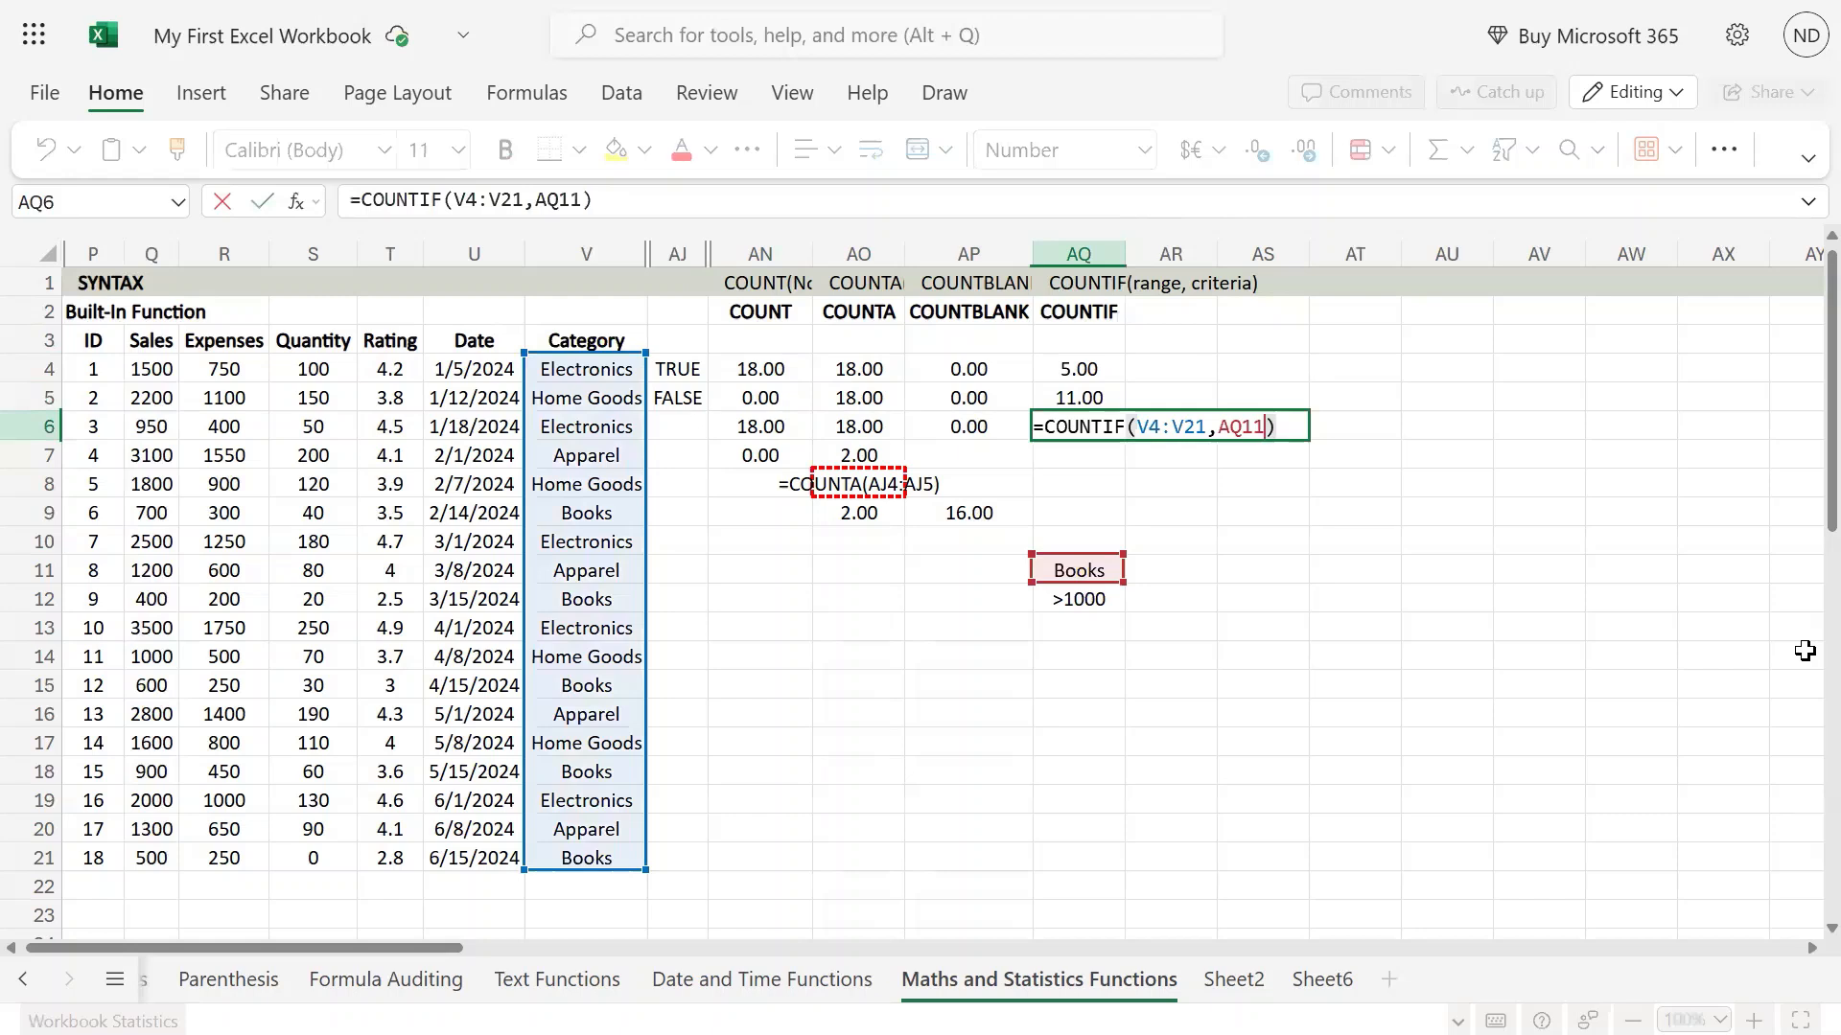
{"action": "key", "text": "BackSpace"}
{"action": "key", "text": "BackSpace"}
{"action": "key", "text": "BackSpace"}
{"action": "key", "text": "BackSpace"}
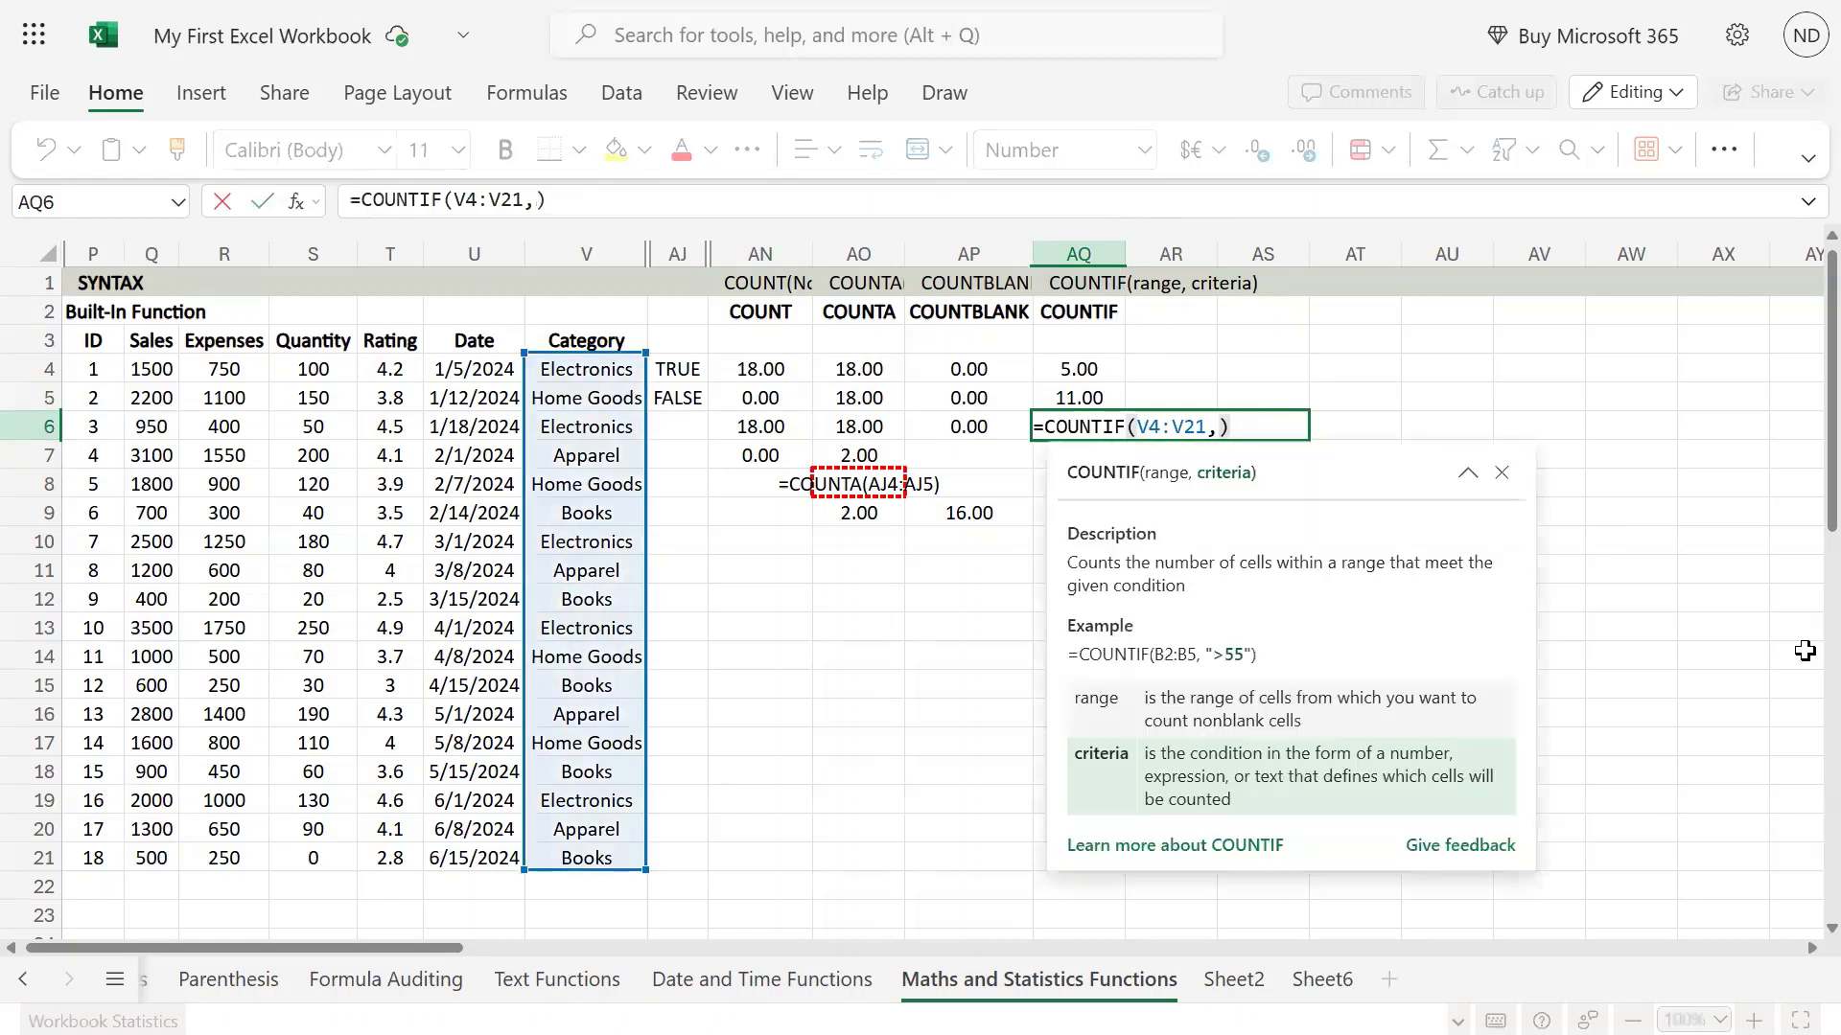
{"action": "type", "text": "\"*o*:"}
{"action": "key", "text": "BackSpace"}
{"action": "type", "text": "\""}
{"action": "key", "text": "shift+Right"}
{"action": "key", "text": "Right"}
{"action": "key", "text": "shift+Right"}
{"action": "key", "text": "Right"}
{"action": "key", "text": "shift+Right"}
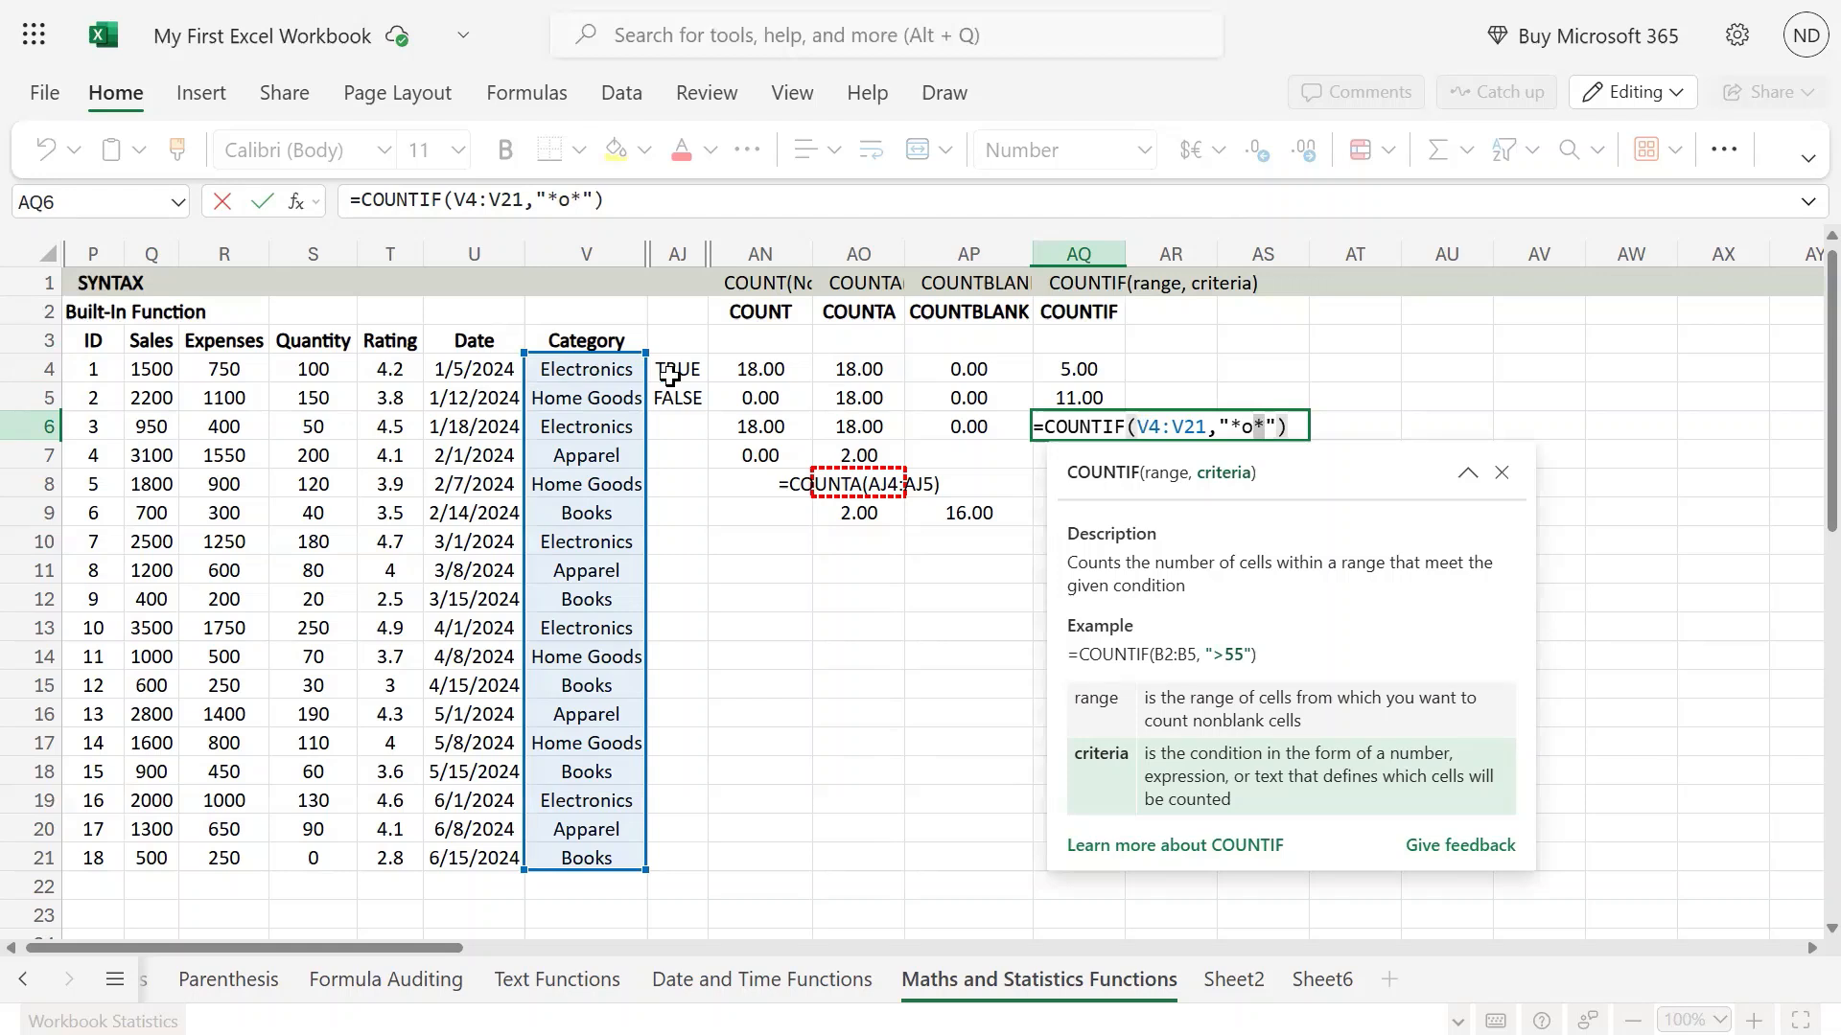
{"action": "key", "text": "Return"}
Highlight the Category entries V4:V21 to examine which ones contain the letter o.
{"action": "key", "text": "Up"}
{"action": "key", "text": "Left"}
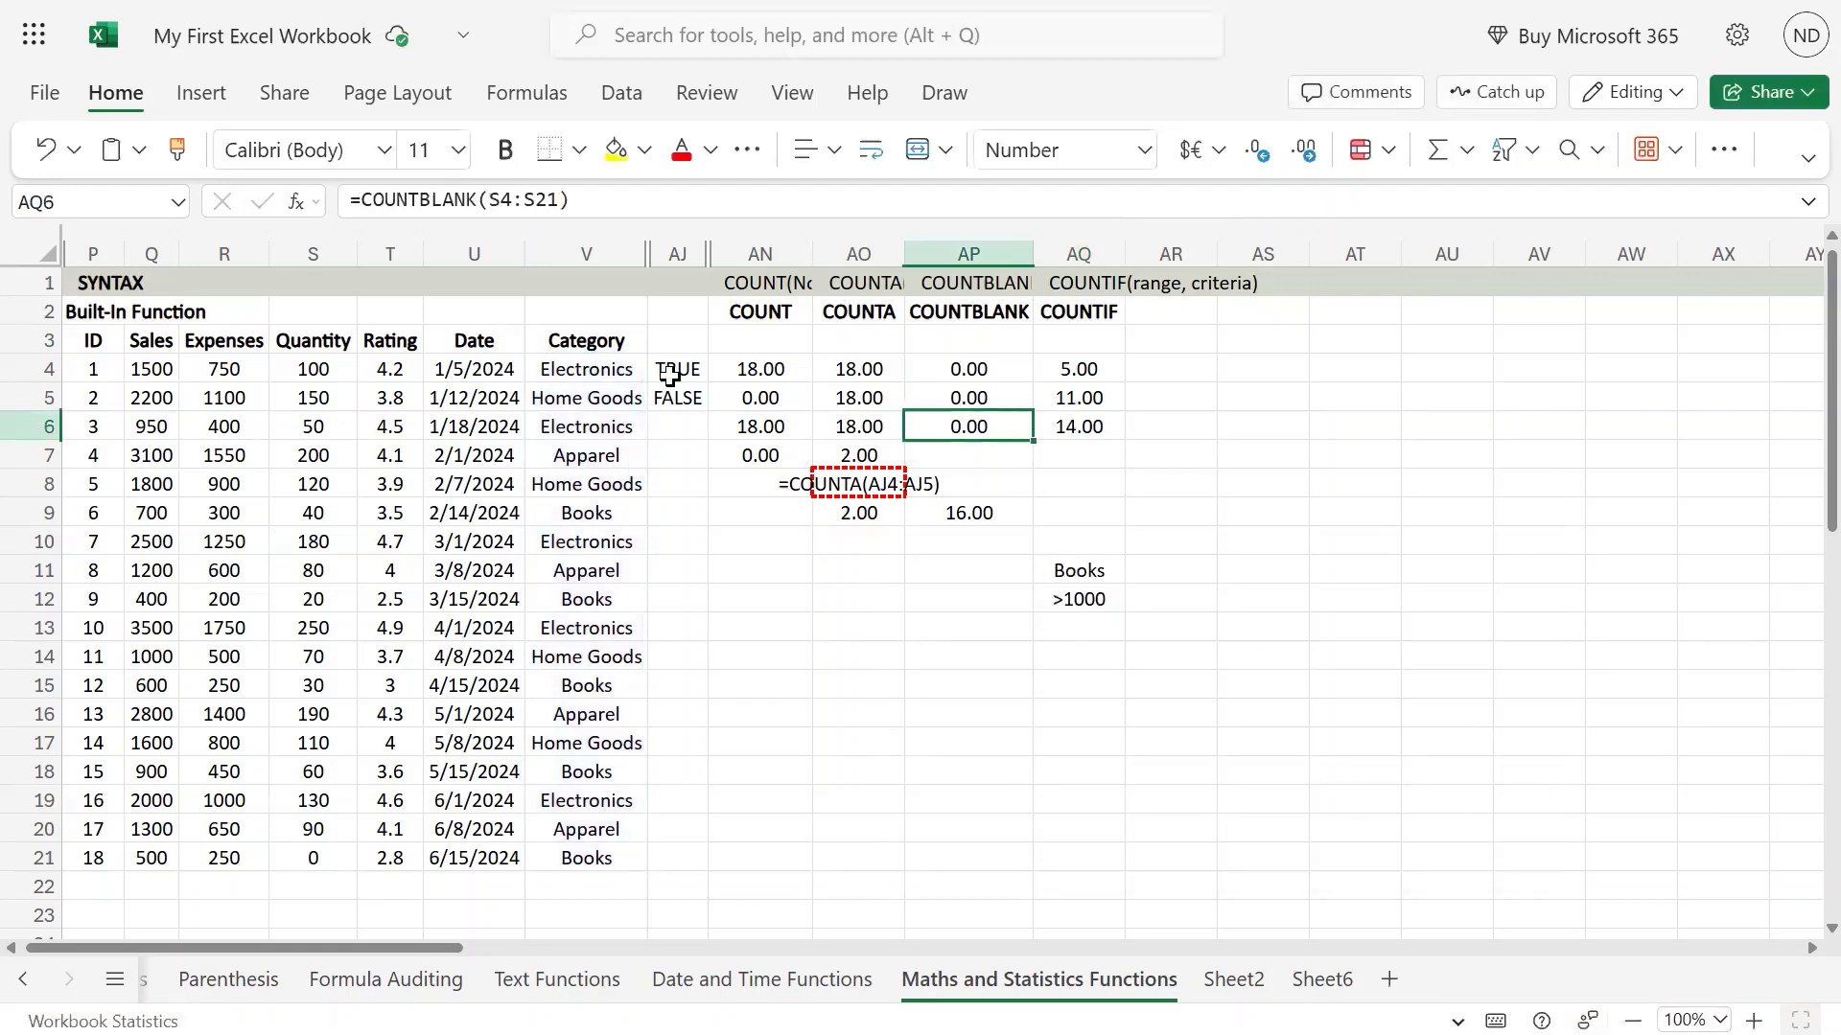
{"action": "key", "text": "Right"}
{"action": "key", "text": "Left"}
{"action": "key", "text": "Left"}
{"action": "key", "text": "Left"}
{"action": "key", "text": "Left"}
{"action": "key", "text": "Left"}
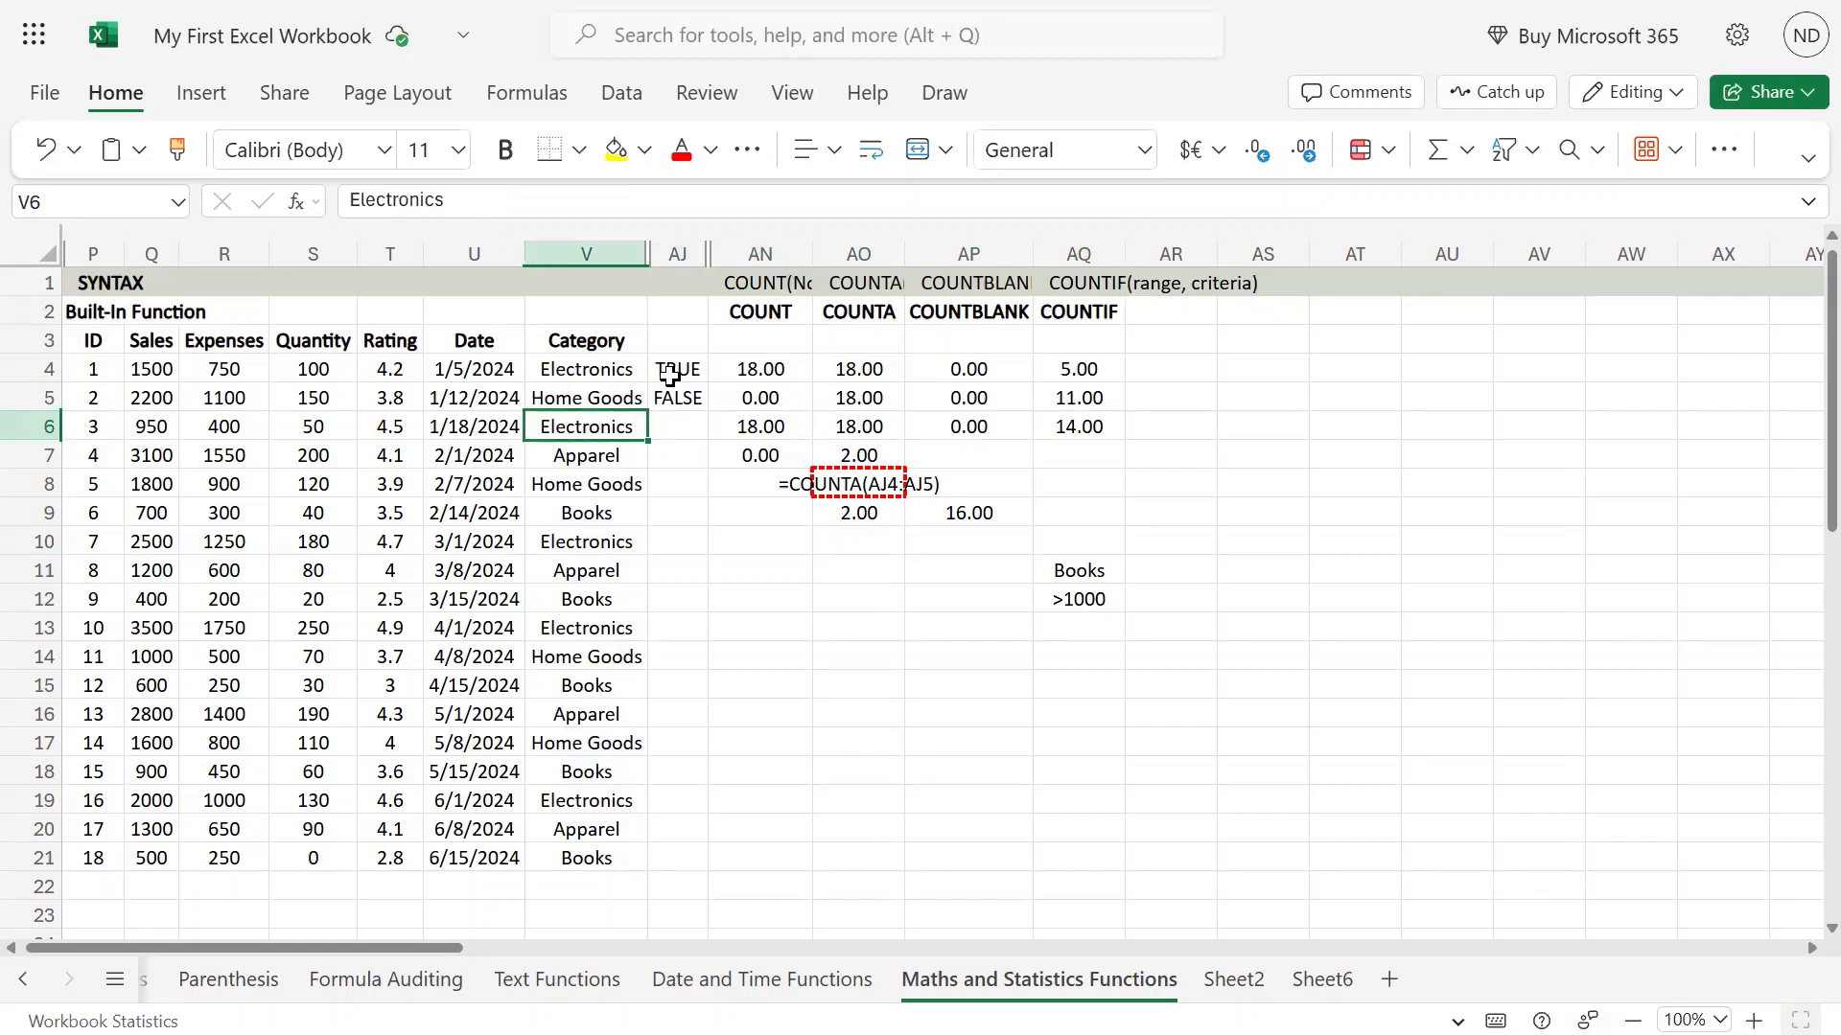
{"action": "key", "text": "Up"}
{"action": "key", "text": "Up"}
{"action": "key", "text": "ctrl+shift+Down"}
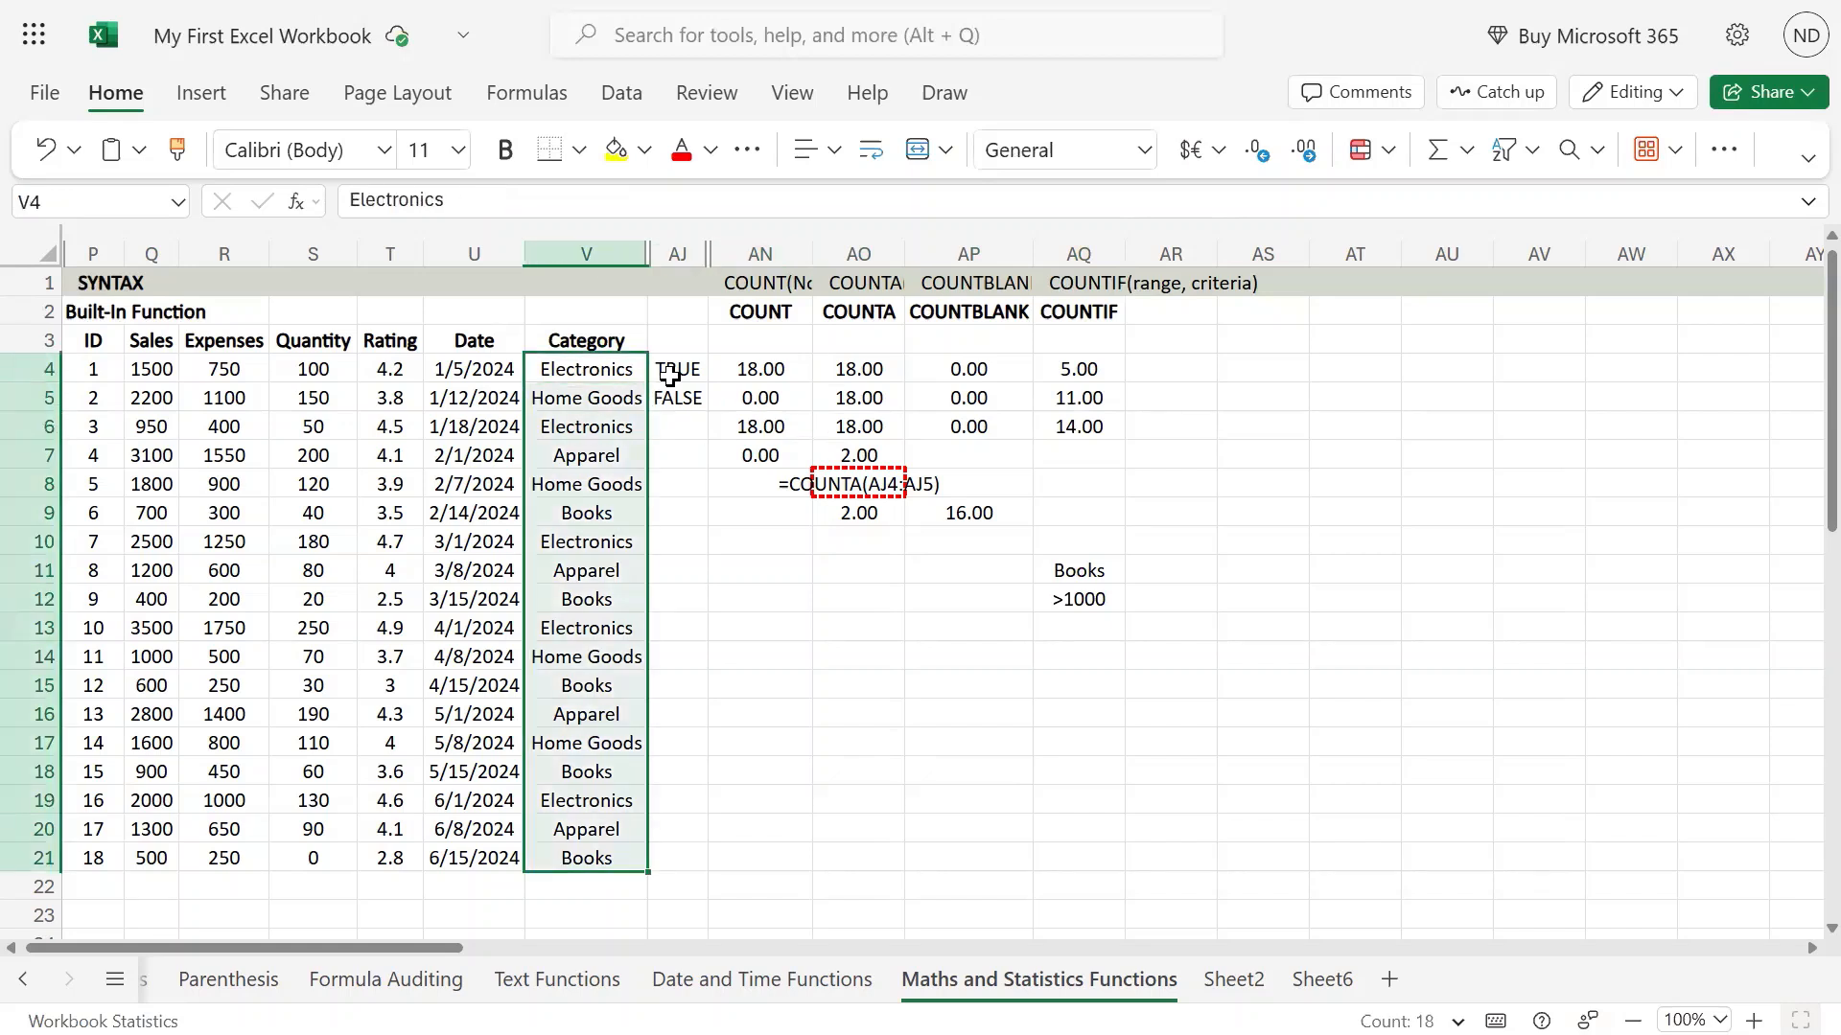
Examine the range and wildcard criterion used in the COUNTIF formula in AQ6.
{"action": "key", "text": "Right"}
{"action": "key", "text": "Right"}
{"action": "key", "text": "Right"}
{"action": "key", "text": "Right"}
{"action": "key", "text": "Right"}
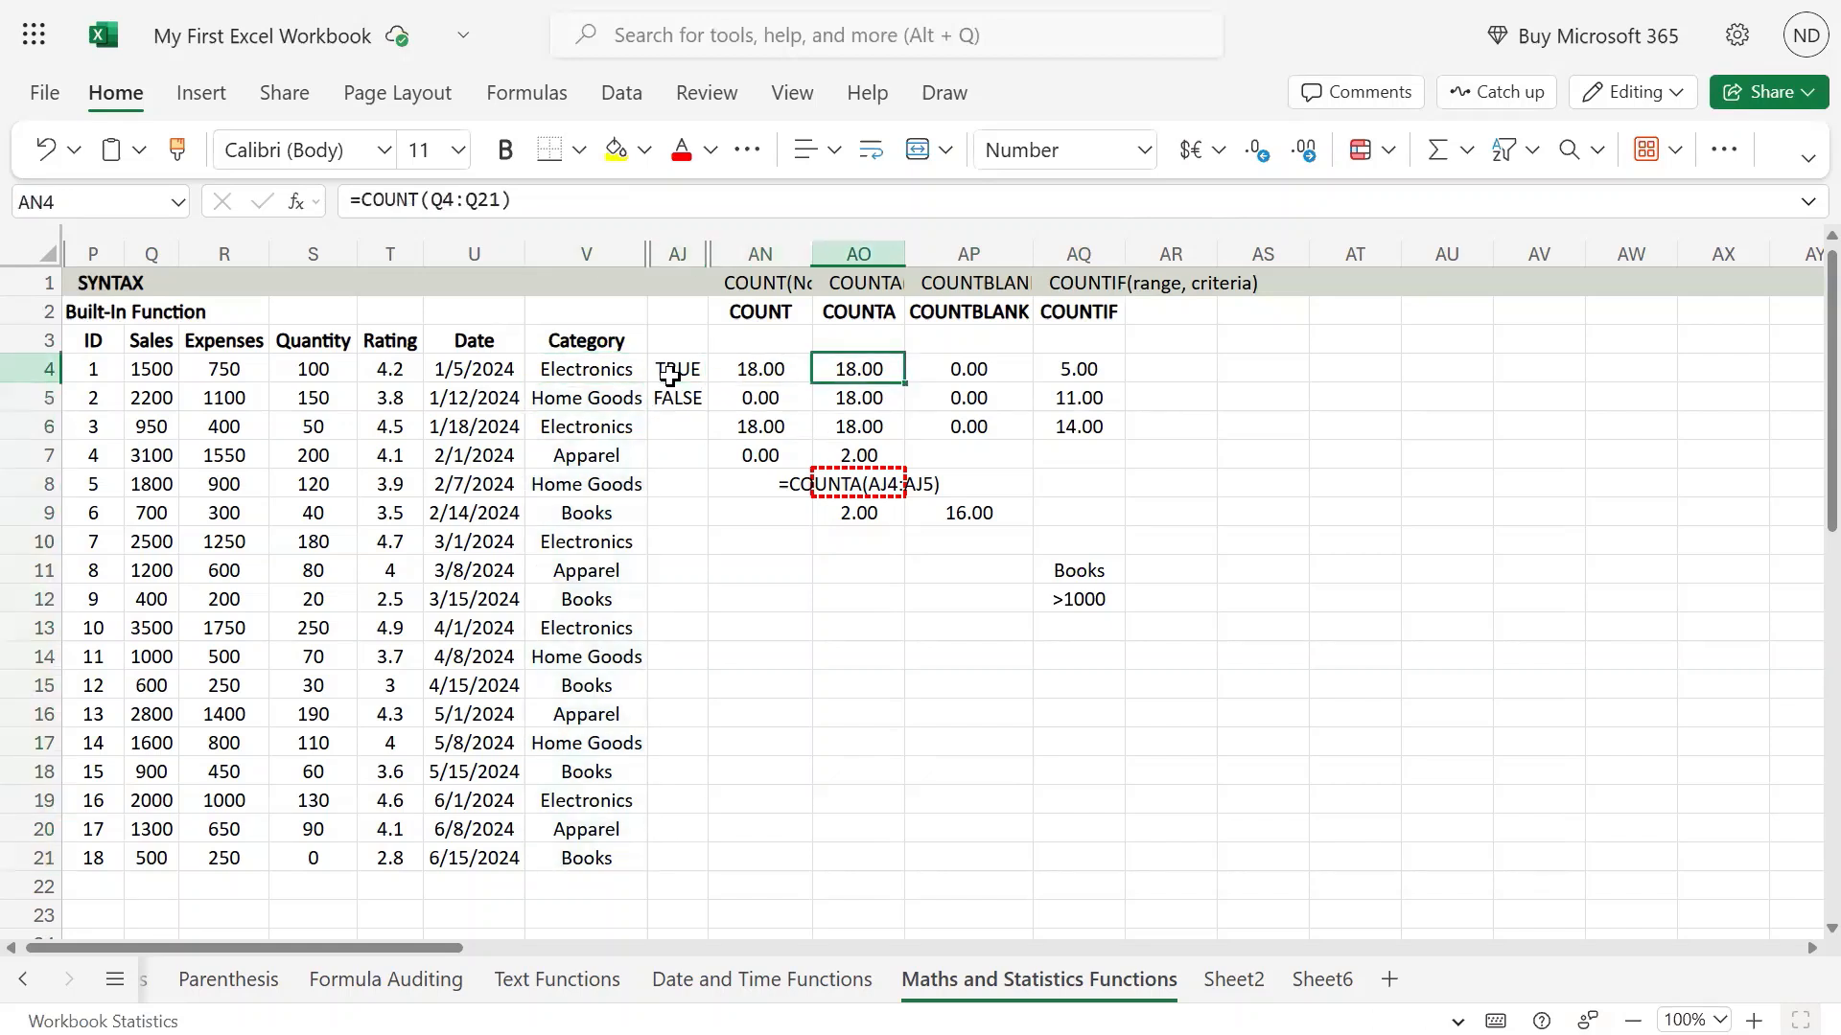
{"action": "key", "text": "Down"}
{"action": "key", "text": "Down"}
{"action": "key", "text": "F2"}
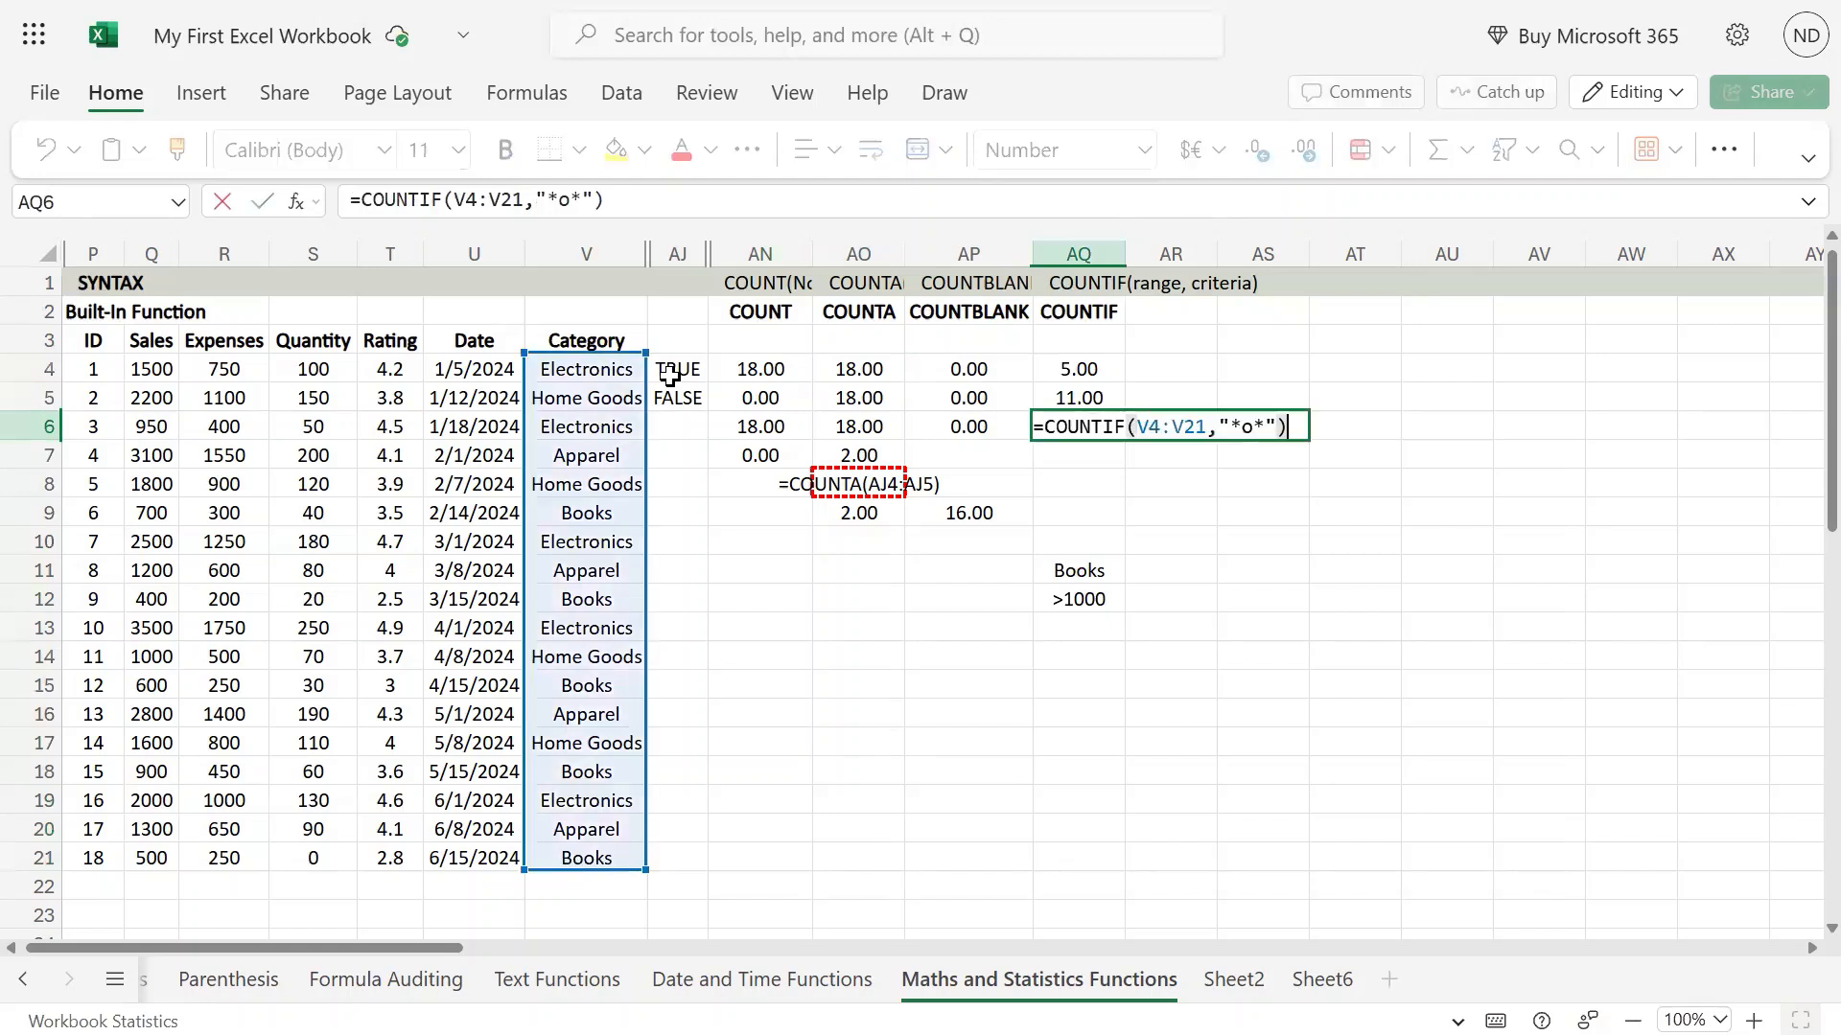
{"action": "key", "text": "Escape"}
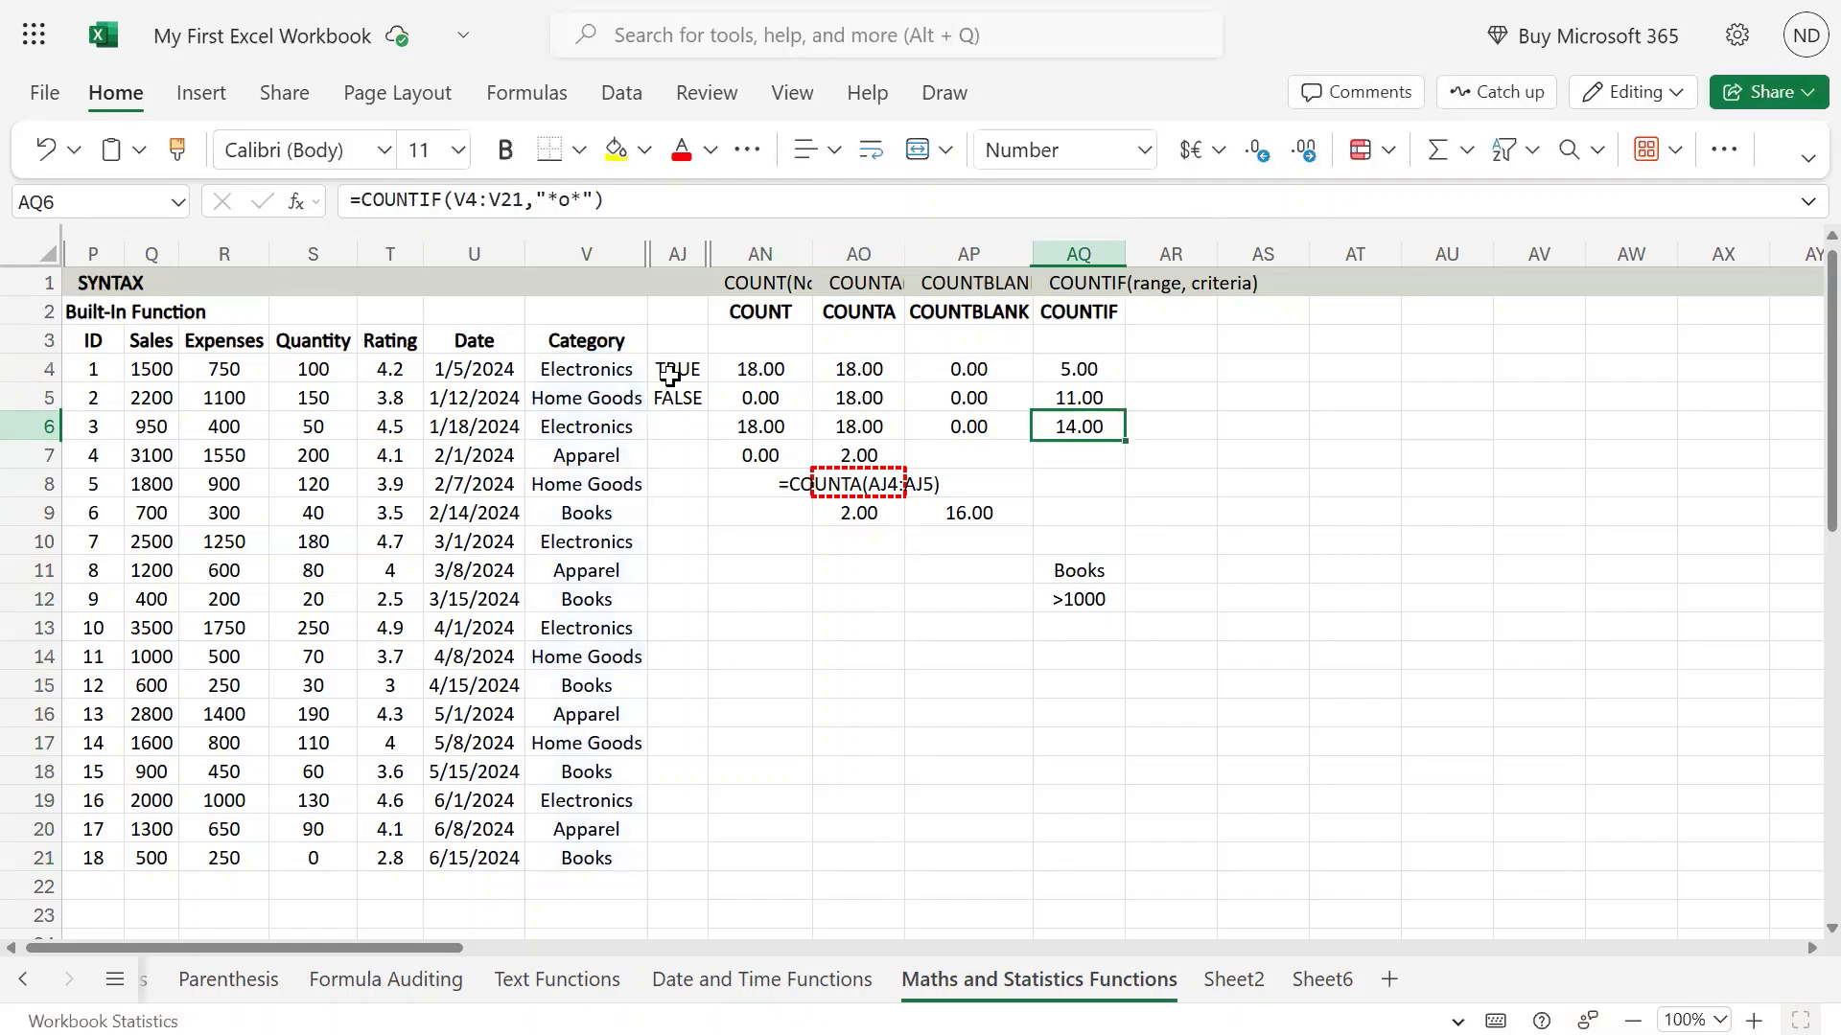
Highlight the Category entries V4:V21 and compare them with the wildcard formula in AQ6.
{"action": "key", "text": "Left"}
{"action": "key", "text": "Left"}
{"action": "key", "text": "Left"}
{"action": "key", "text": "Left"}
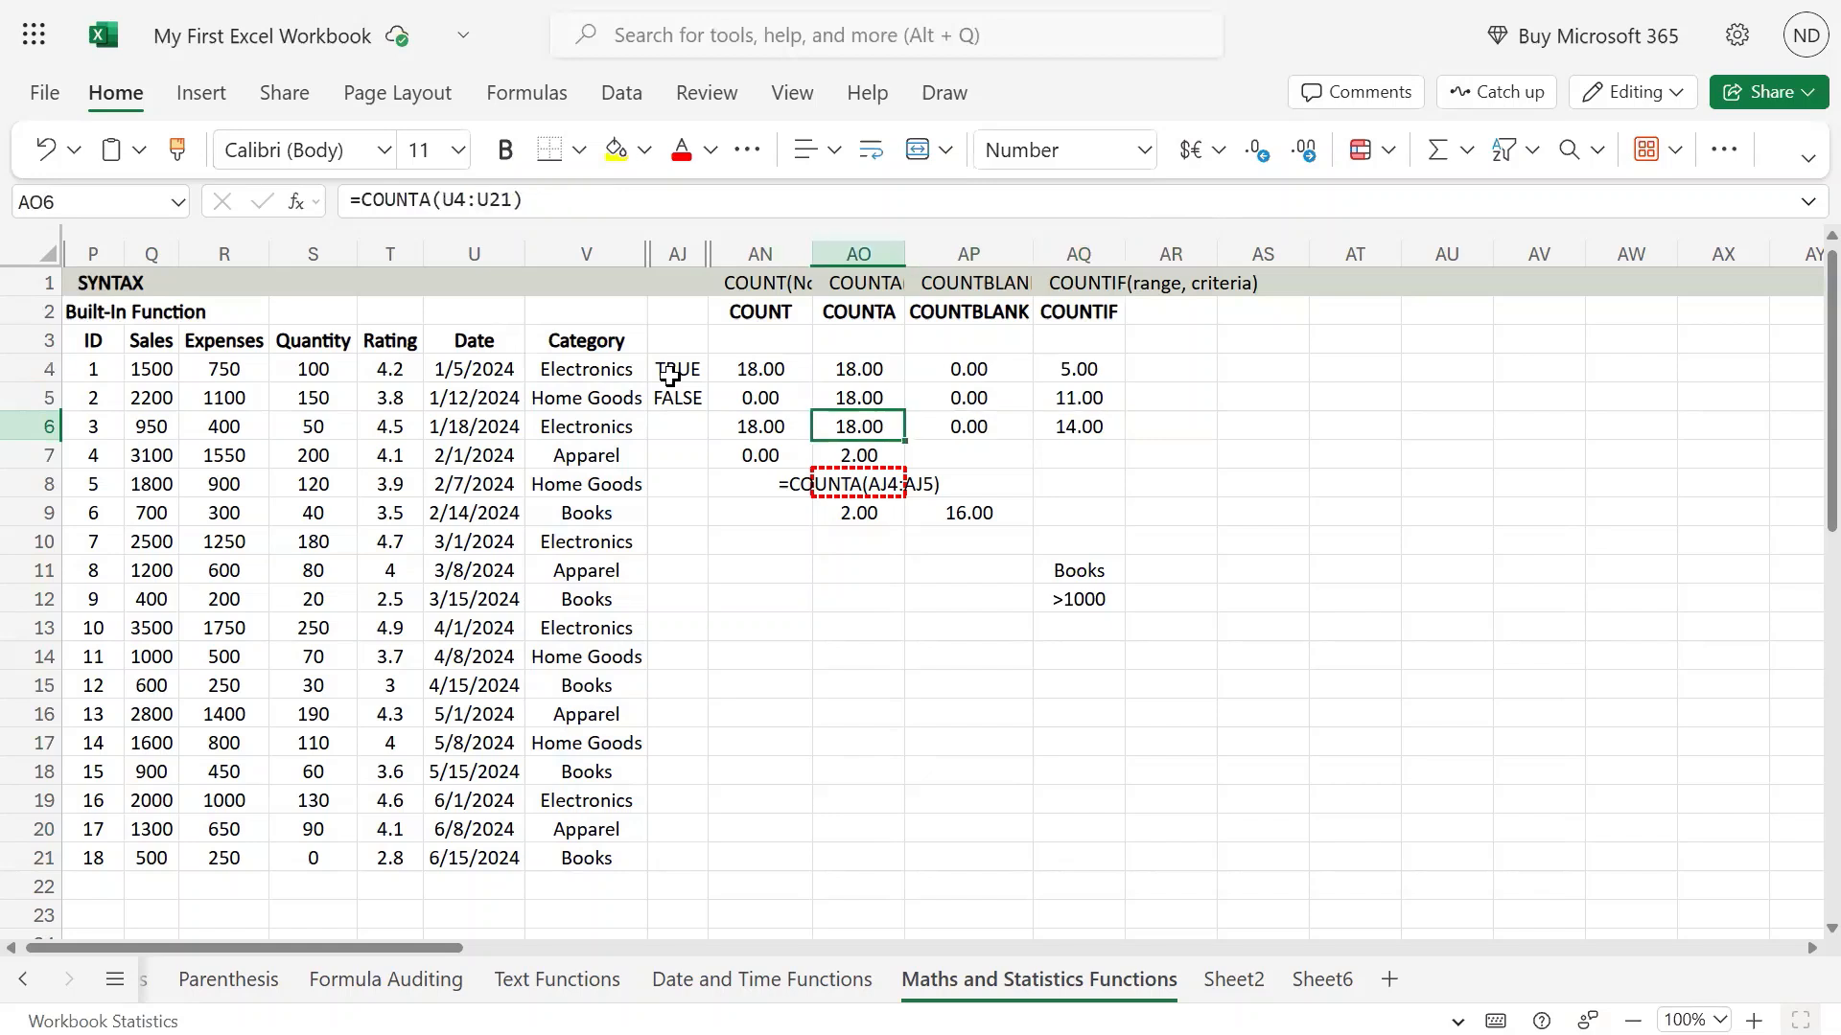
{"action": "key", "text": "Up"}
{"action": "key", "text": "Left"}
{"action": "key", "text": "Up"}
{"action": "key", "text": "ctrl+shift+Down"}
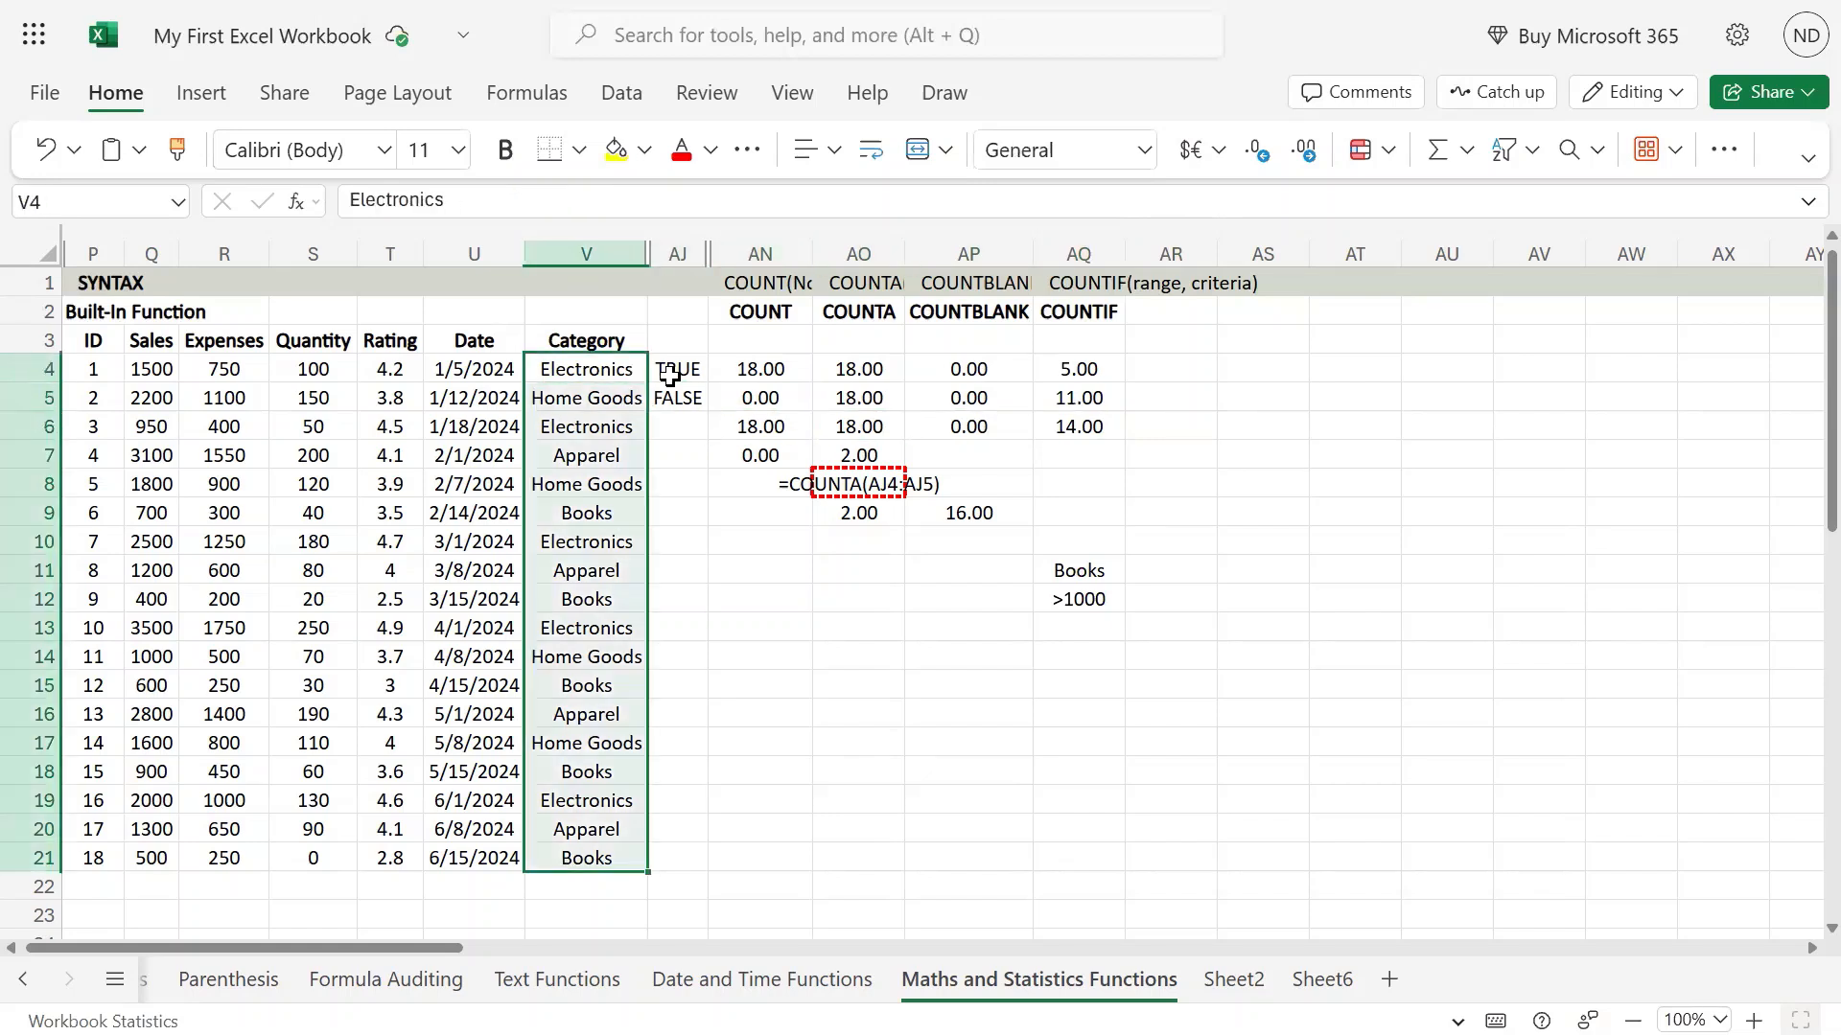
{"action": "key", "text": "Right"}
{"action": "key", "text": "Right"}
{"action": "key", "text": "Right"}
{"action": "key", "text": "Right"}
{"action": "key", "text": "Right"}
{"action": "key", "text": "Down"}
{"action": "key", "text": "Down"}
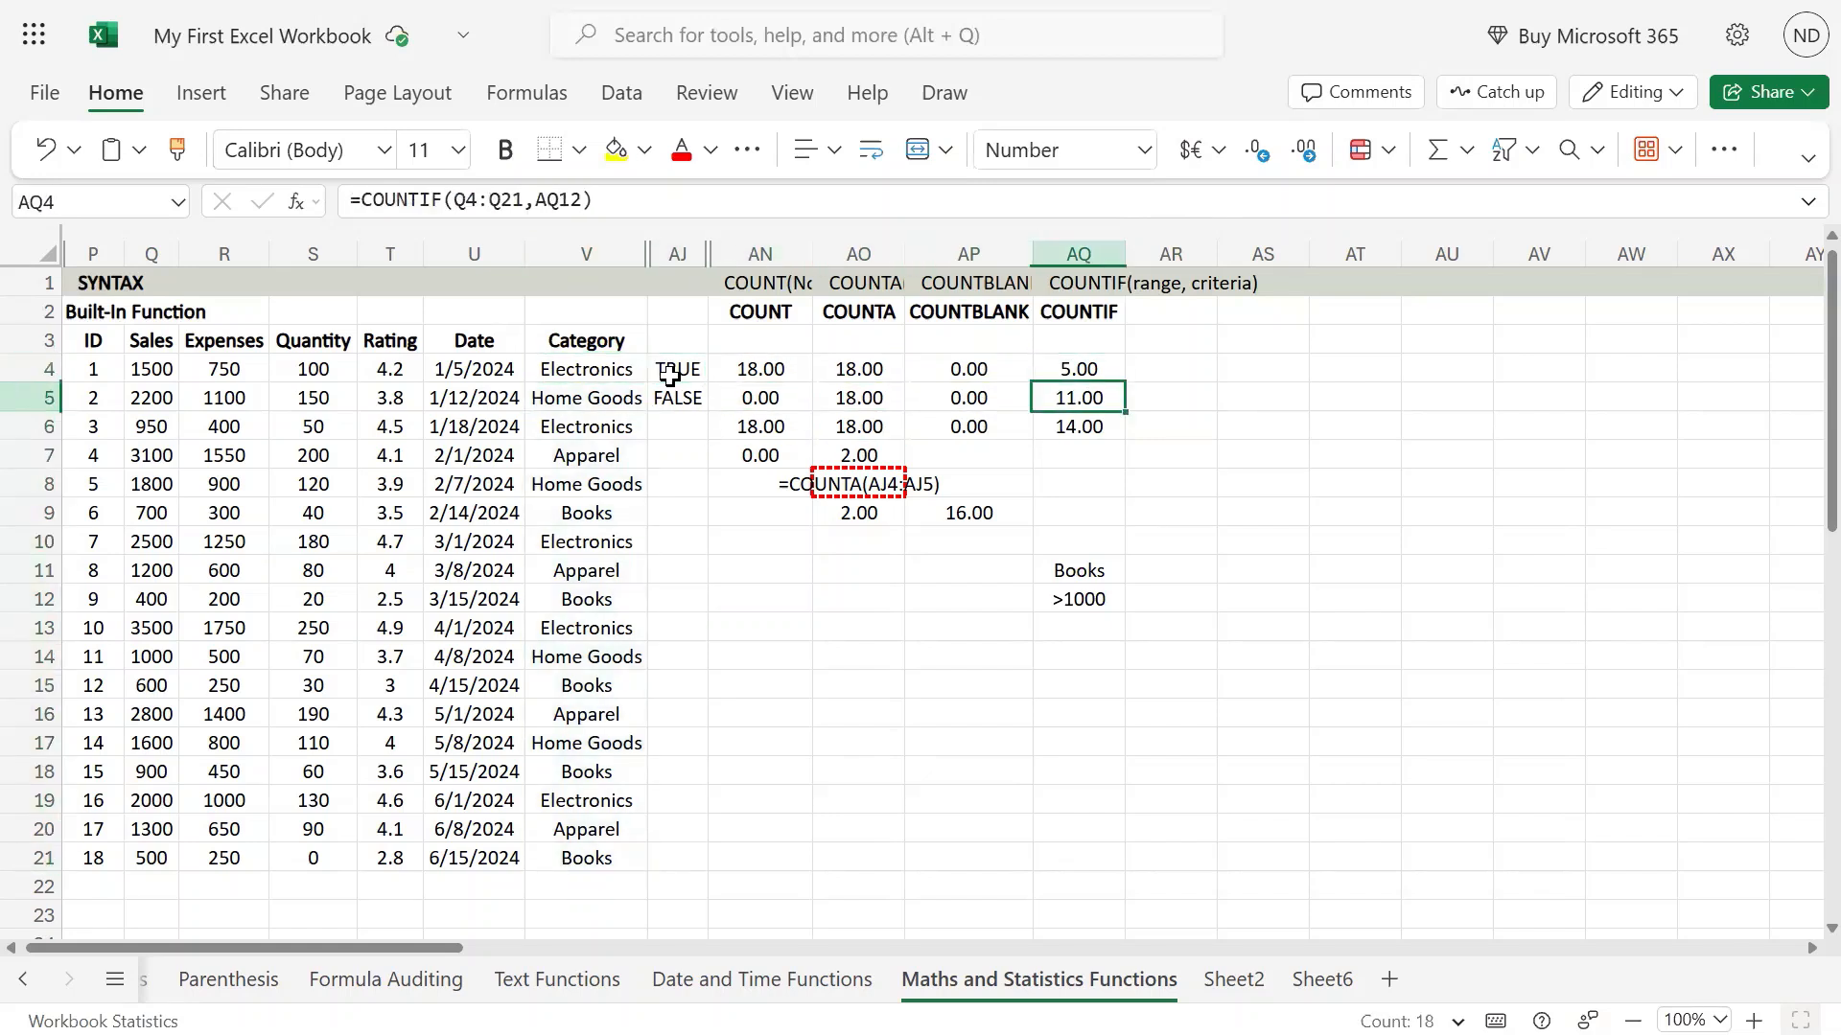
{"action": "key", "text": "F2"}
{"action": "key", "text": "Escape"}
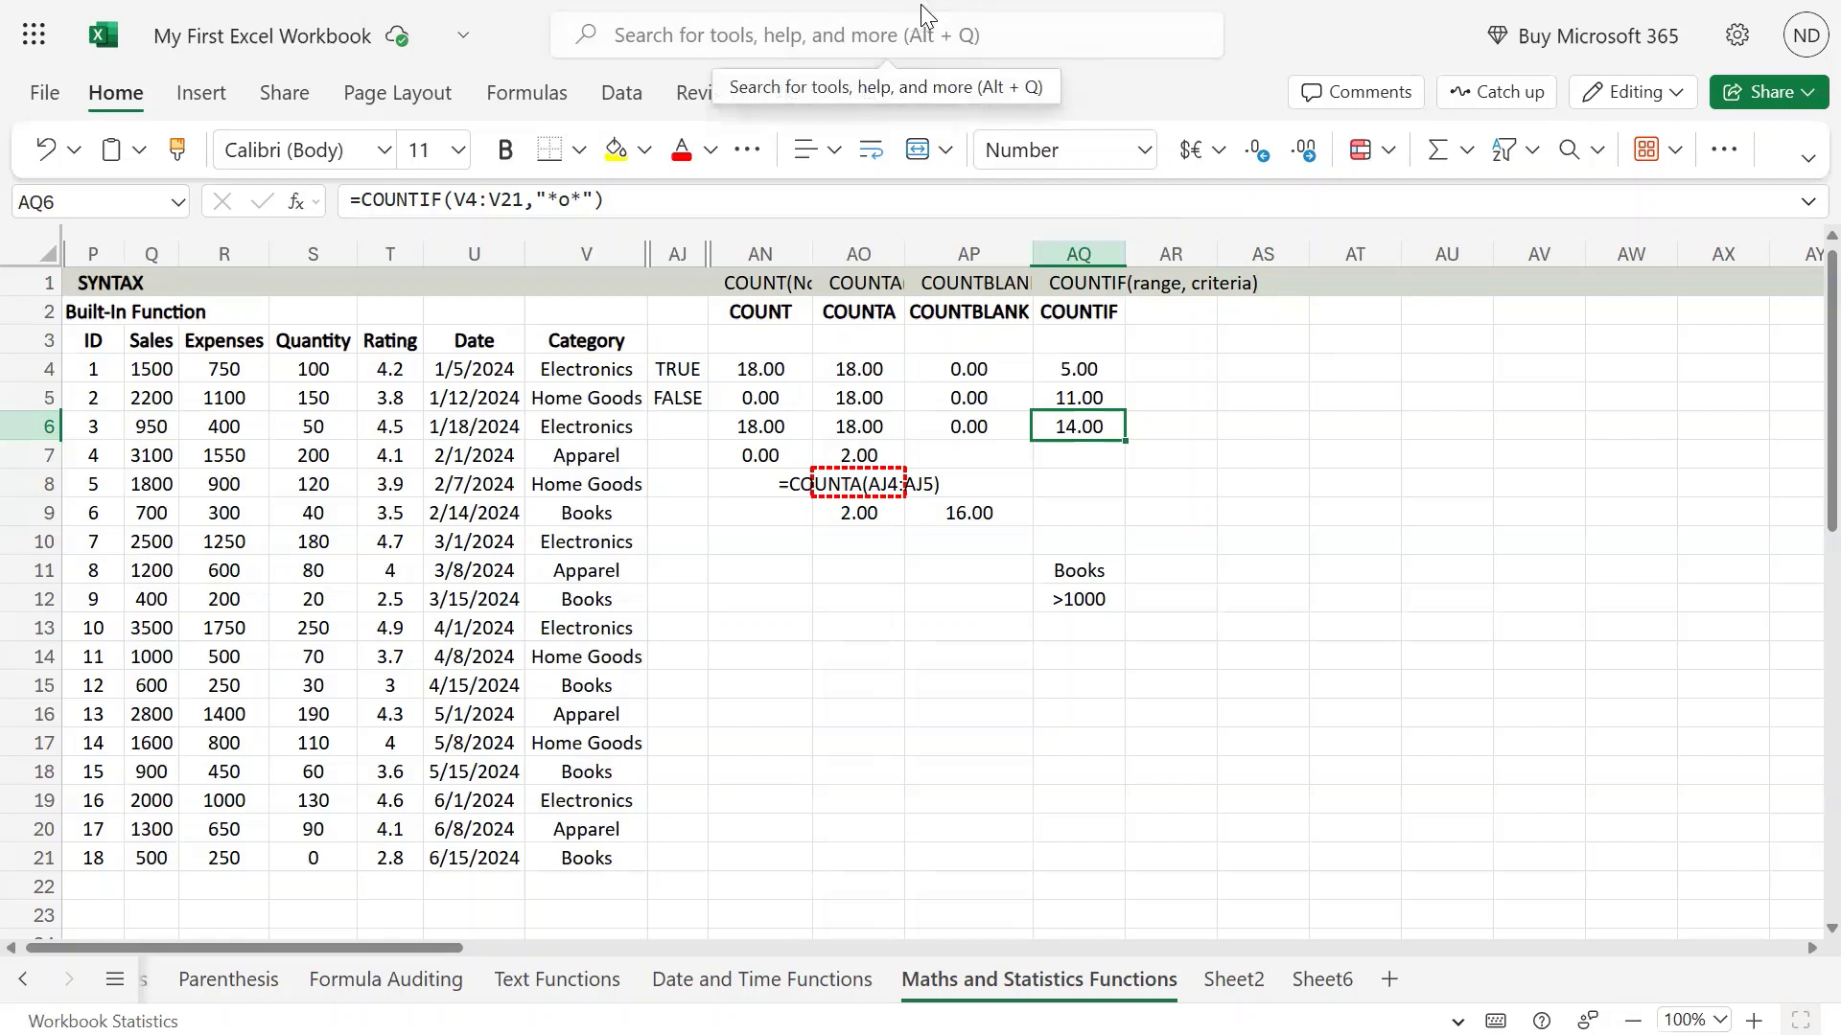
Examine how the >1000 criterion is written in cell AQ12.
{"action": "left_click", "coordinate": [1083, 603]}
{"action": "key", "text": "F2"}
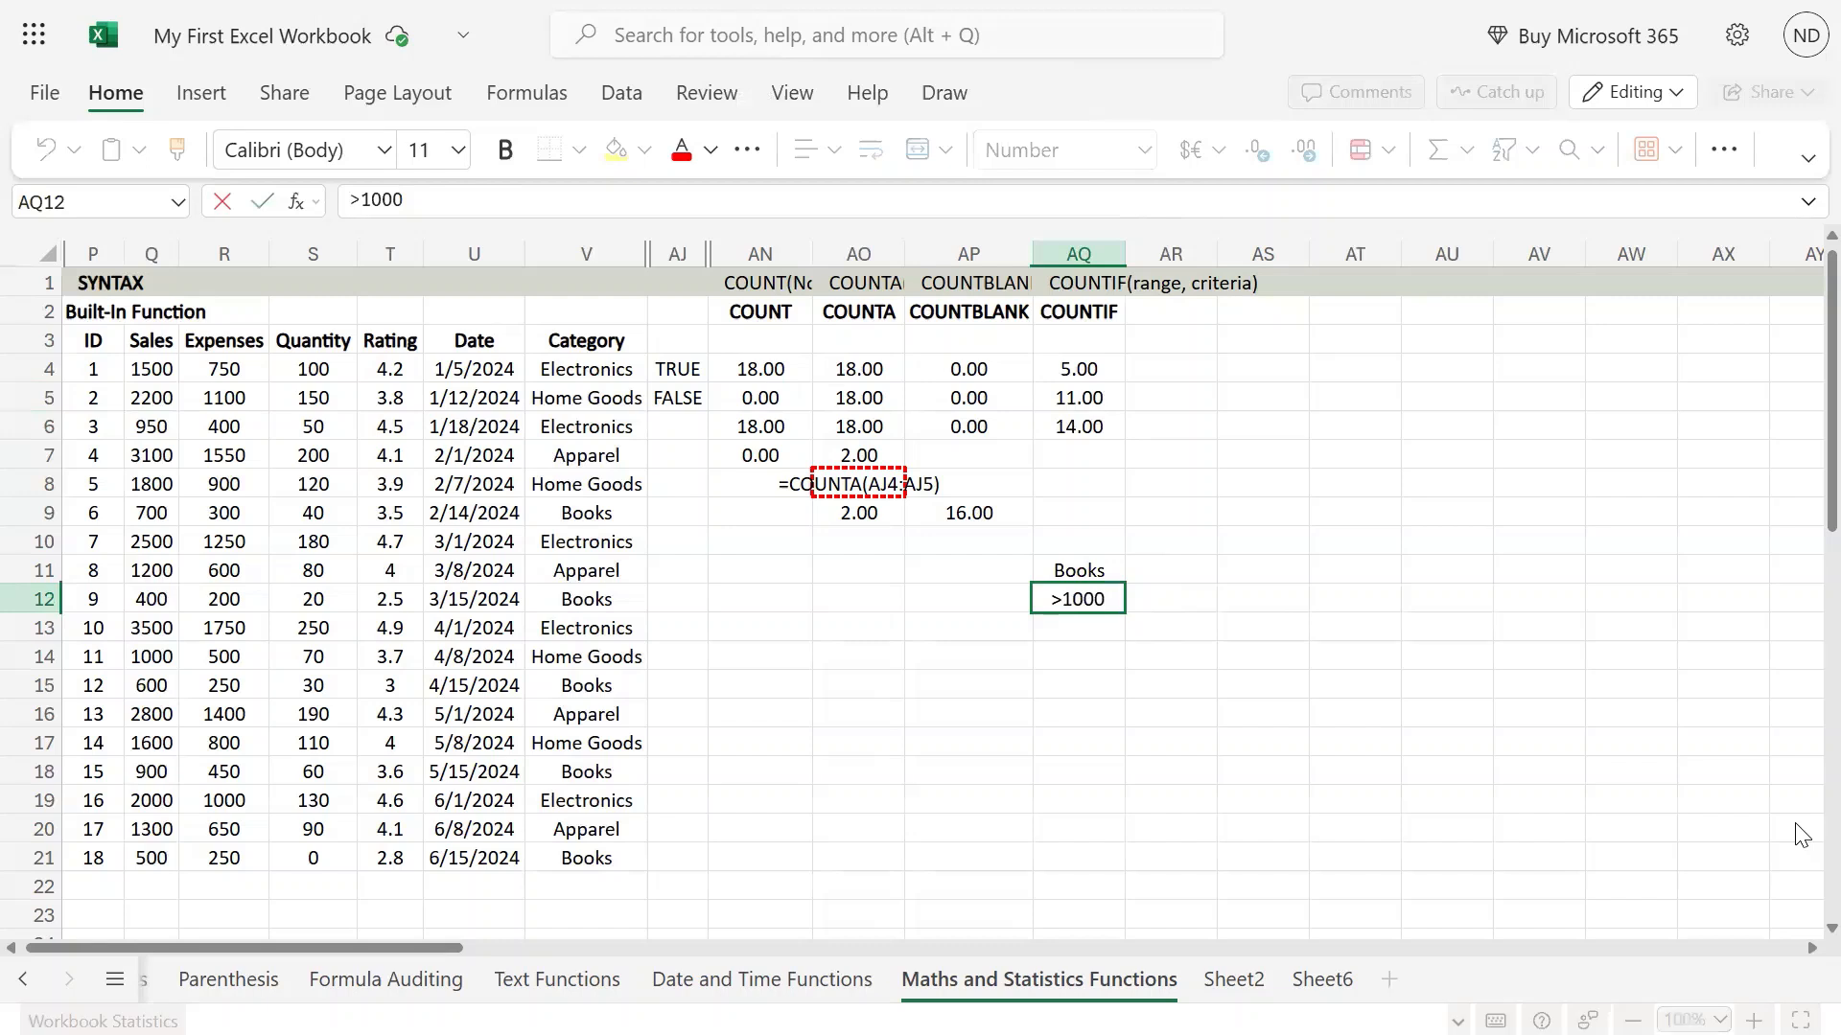
{"action": "key", "text": "shift+Left"}
{"action": "key", "text": "shift+Left"}
{"action": "key", "text": "shift+Left"}
{"action": "key", "text": "shift+Left"}
{"action": "key", "text": "shift+Left"}
{"action": "key", "text": "Return"}
Copy the text of the COUNTIF formula from AQ5 into cell AQ7, keeping its references as they are.
{"action": "key", "text": "Up"}
{"action": "key", "text": "Up"}
{"action": "key", "text": "Up"}
{"action": "key", "text": "Up"}
{"action": "key", "text": "Up"}
{"action": "key", "text": "Up"}
{"action": "key", "text": "Up"}
{"action": "key", "text": "Up"}
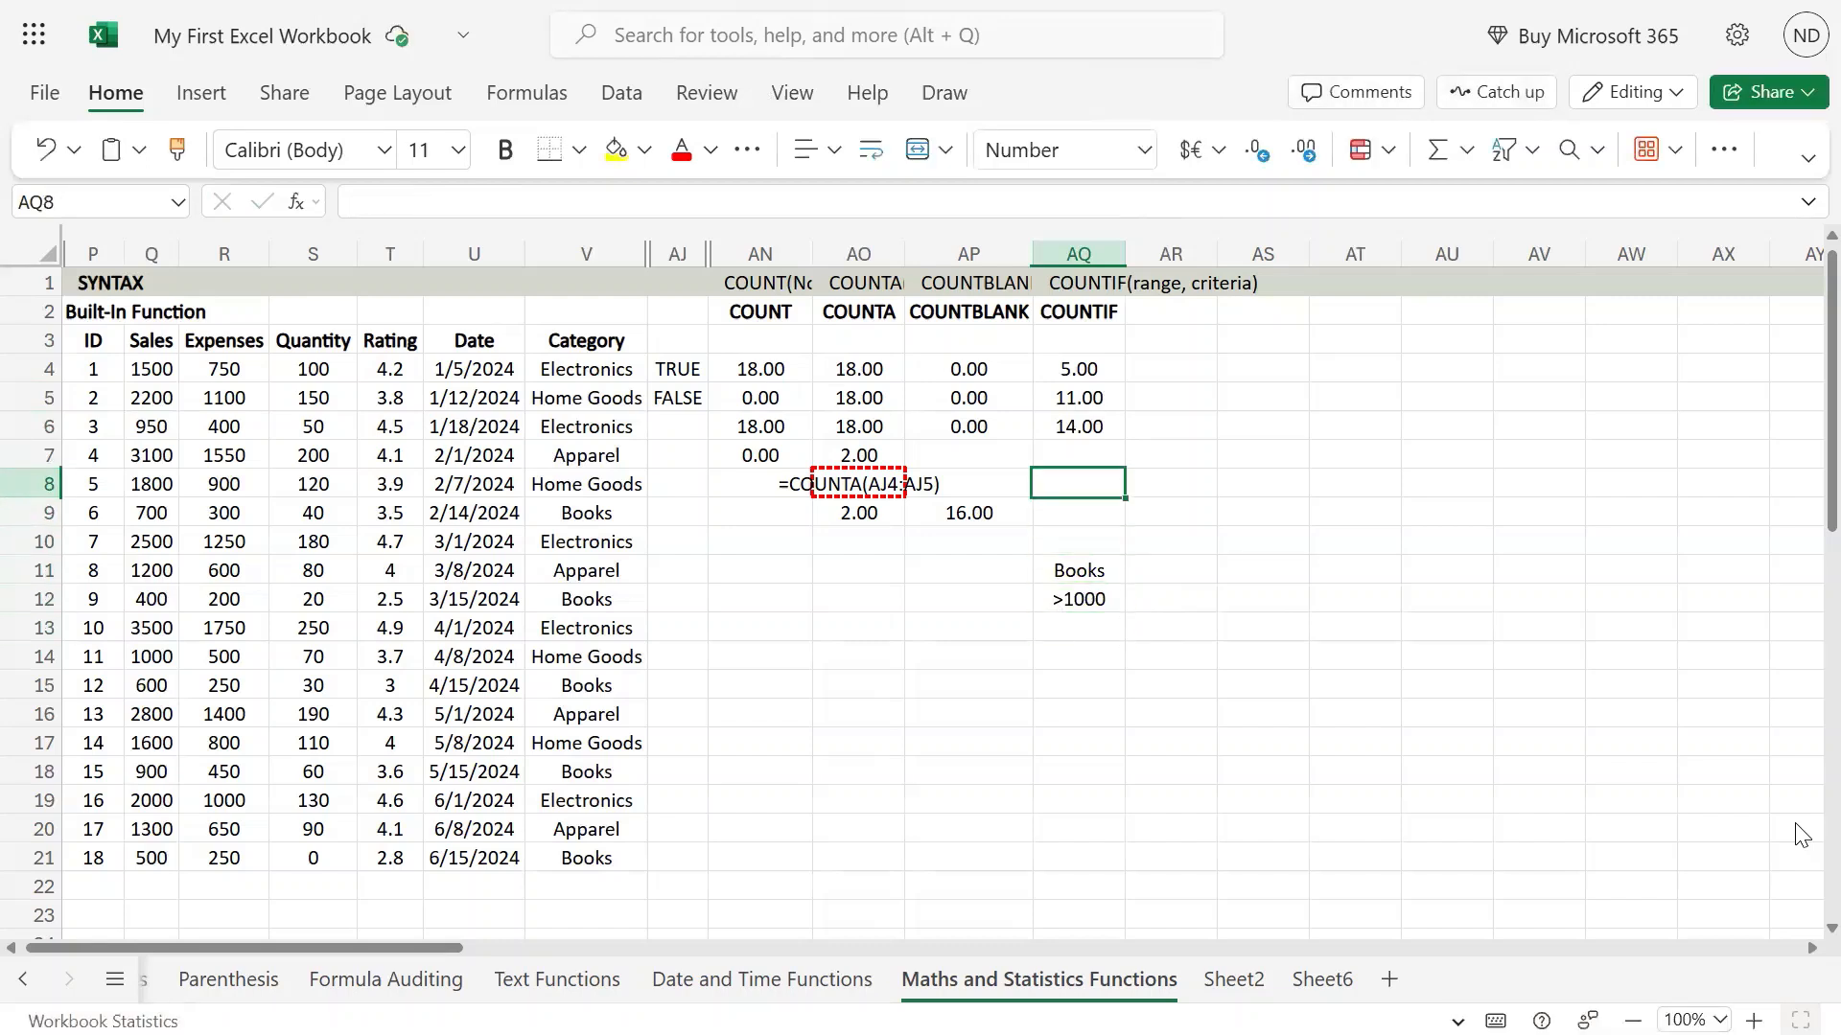
{"action": "key", "text": "F2"}
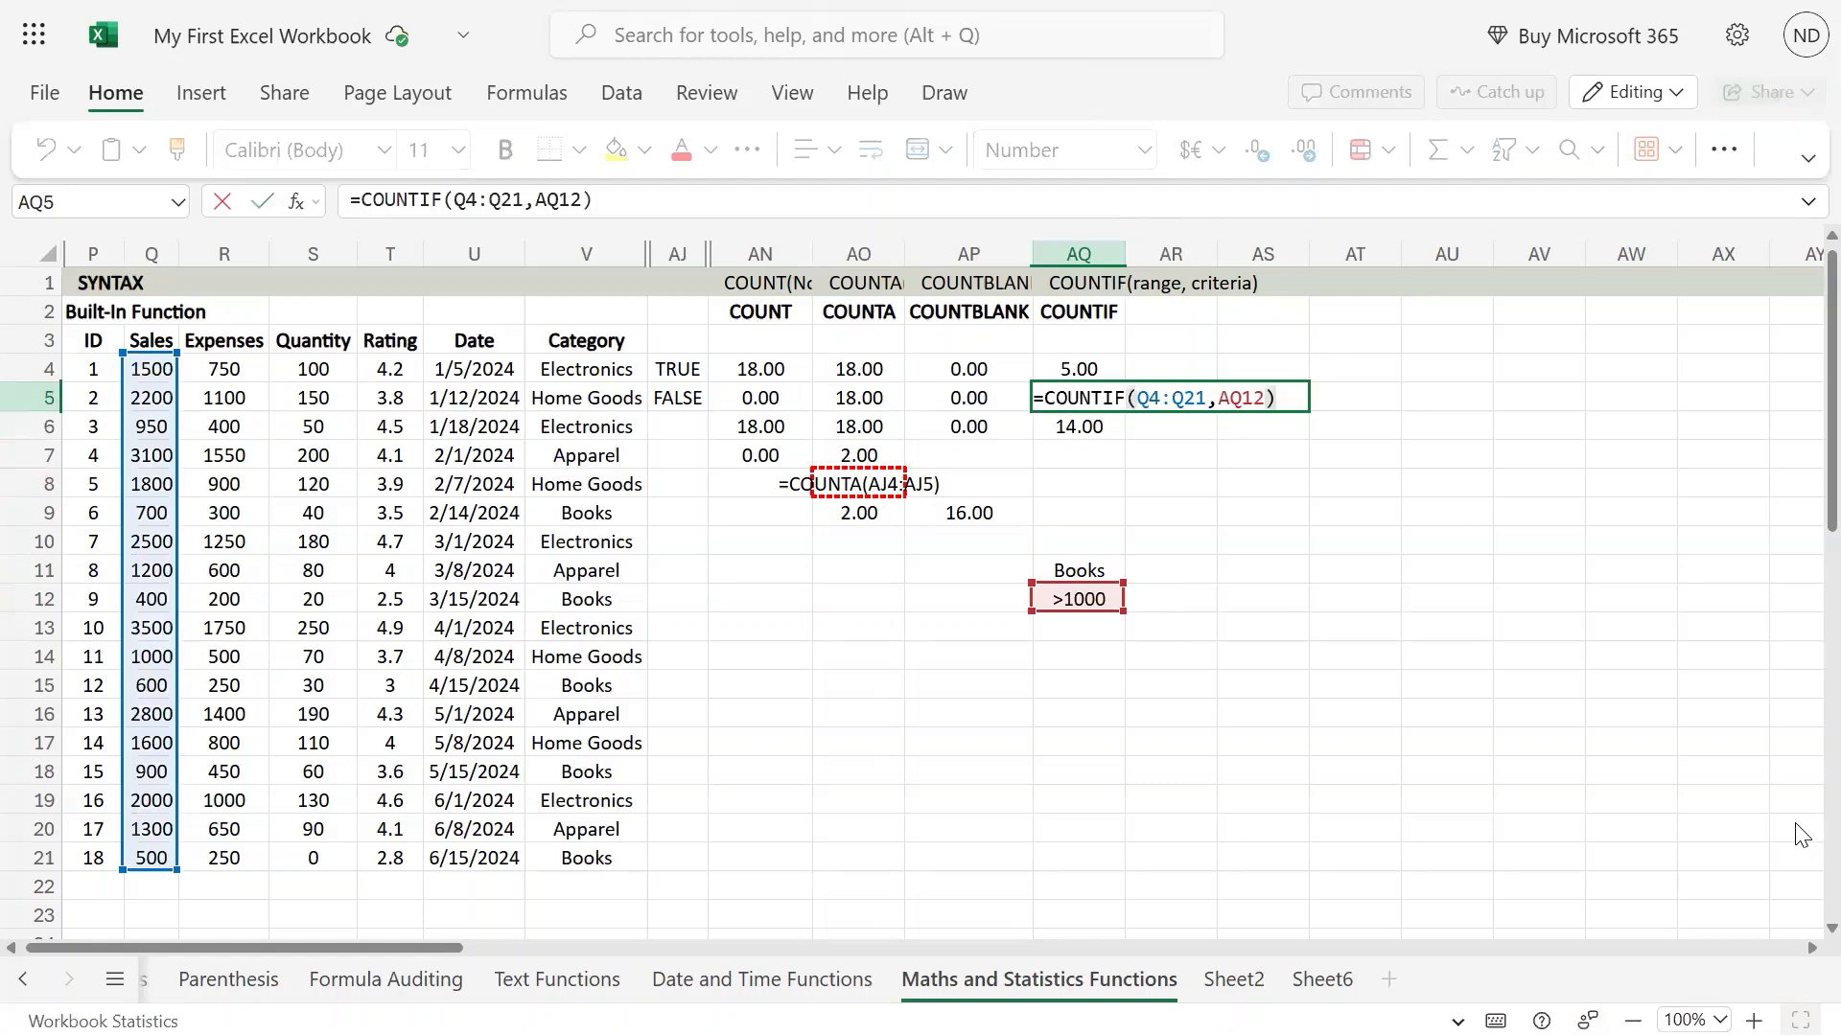
{"action": "key", "text": "shift+Home"}
{"action": "key", "text": "ctrl+c"}
{"action": "key", "text": "Return"}
{"action": "key", "text": "Down"}
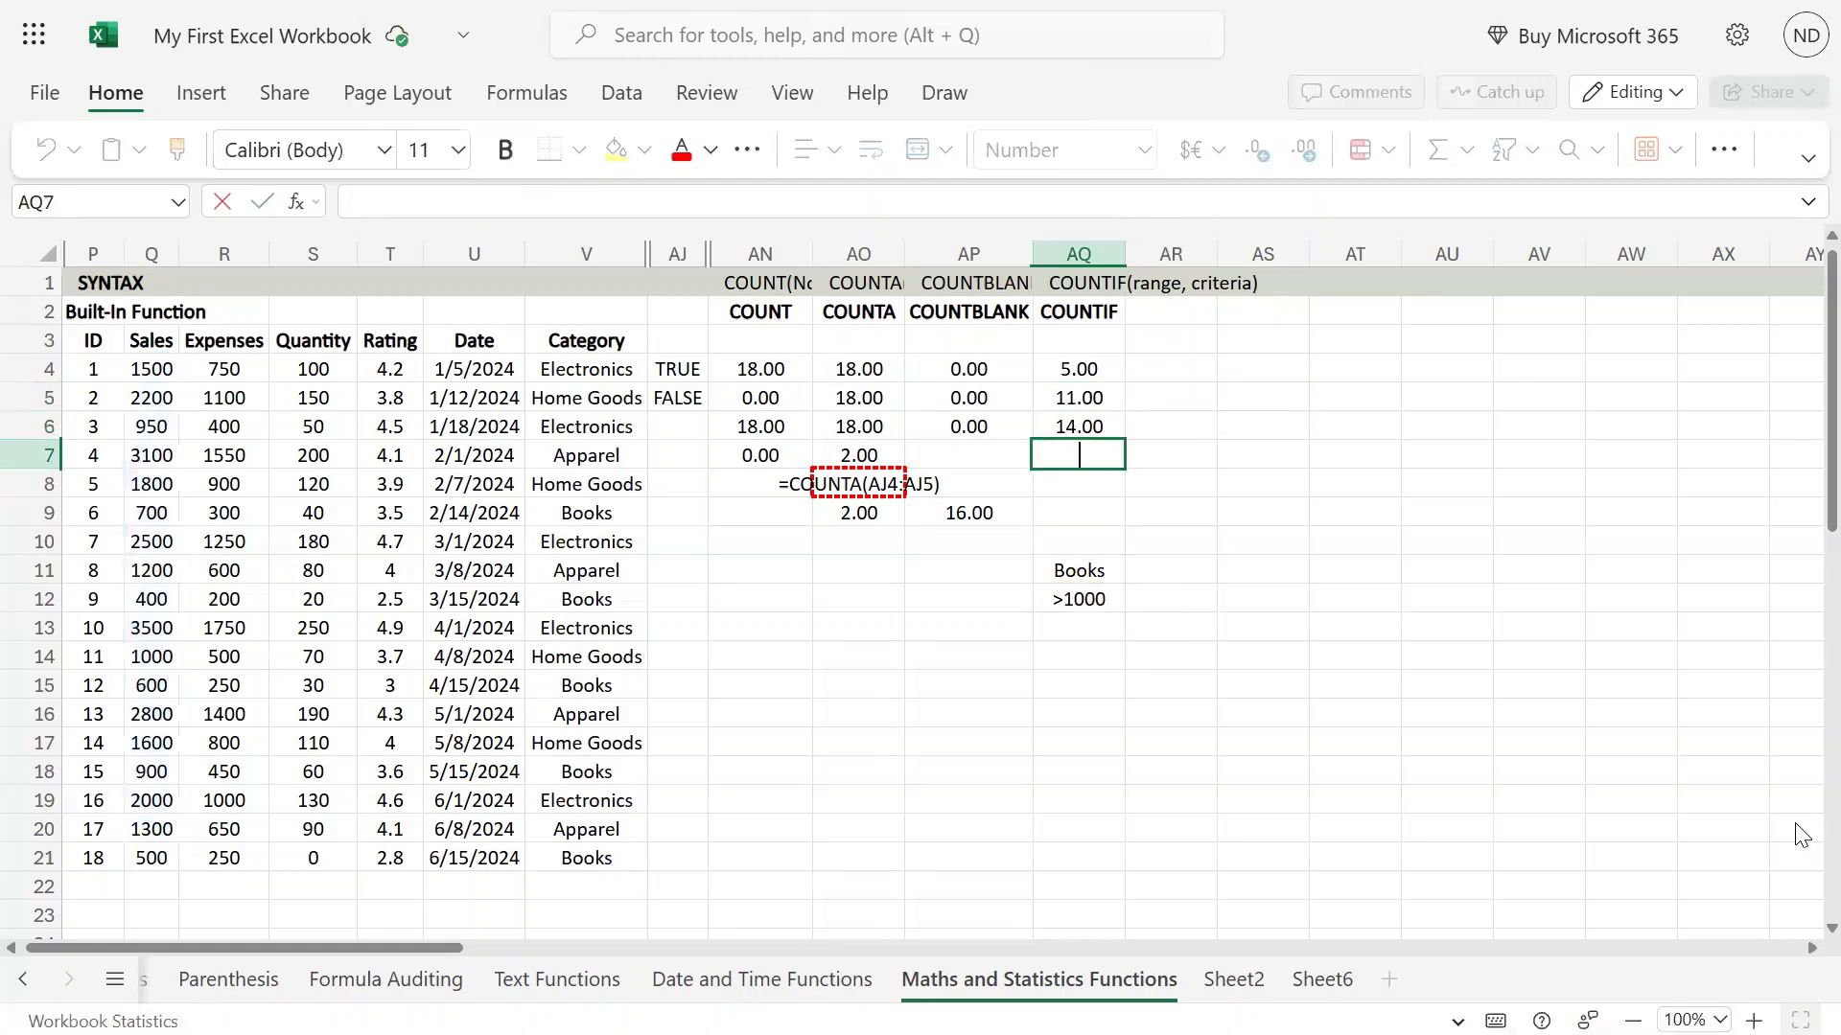
{"action": "key", "text": "ctrl+v"}
Replace the AQ12 reference in the AQ7 formula with the quoted criterion ">1000" and enter the formula.
{"action": "key", "text": "Left"}
{"action": "key", "text": "BackSpace"}
{"action": "key", "text": "BackSpace"}
{"action": "key", "text": "BackSpace"}
{"action": "key", "text": "BackSpace"}
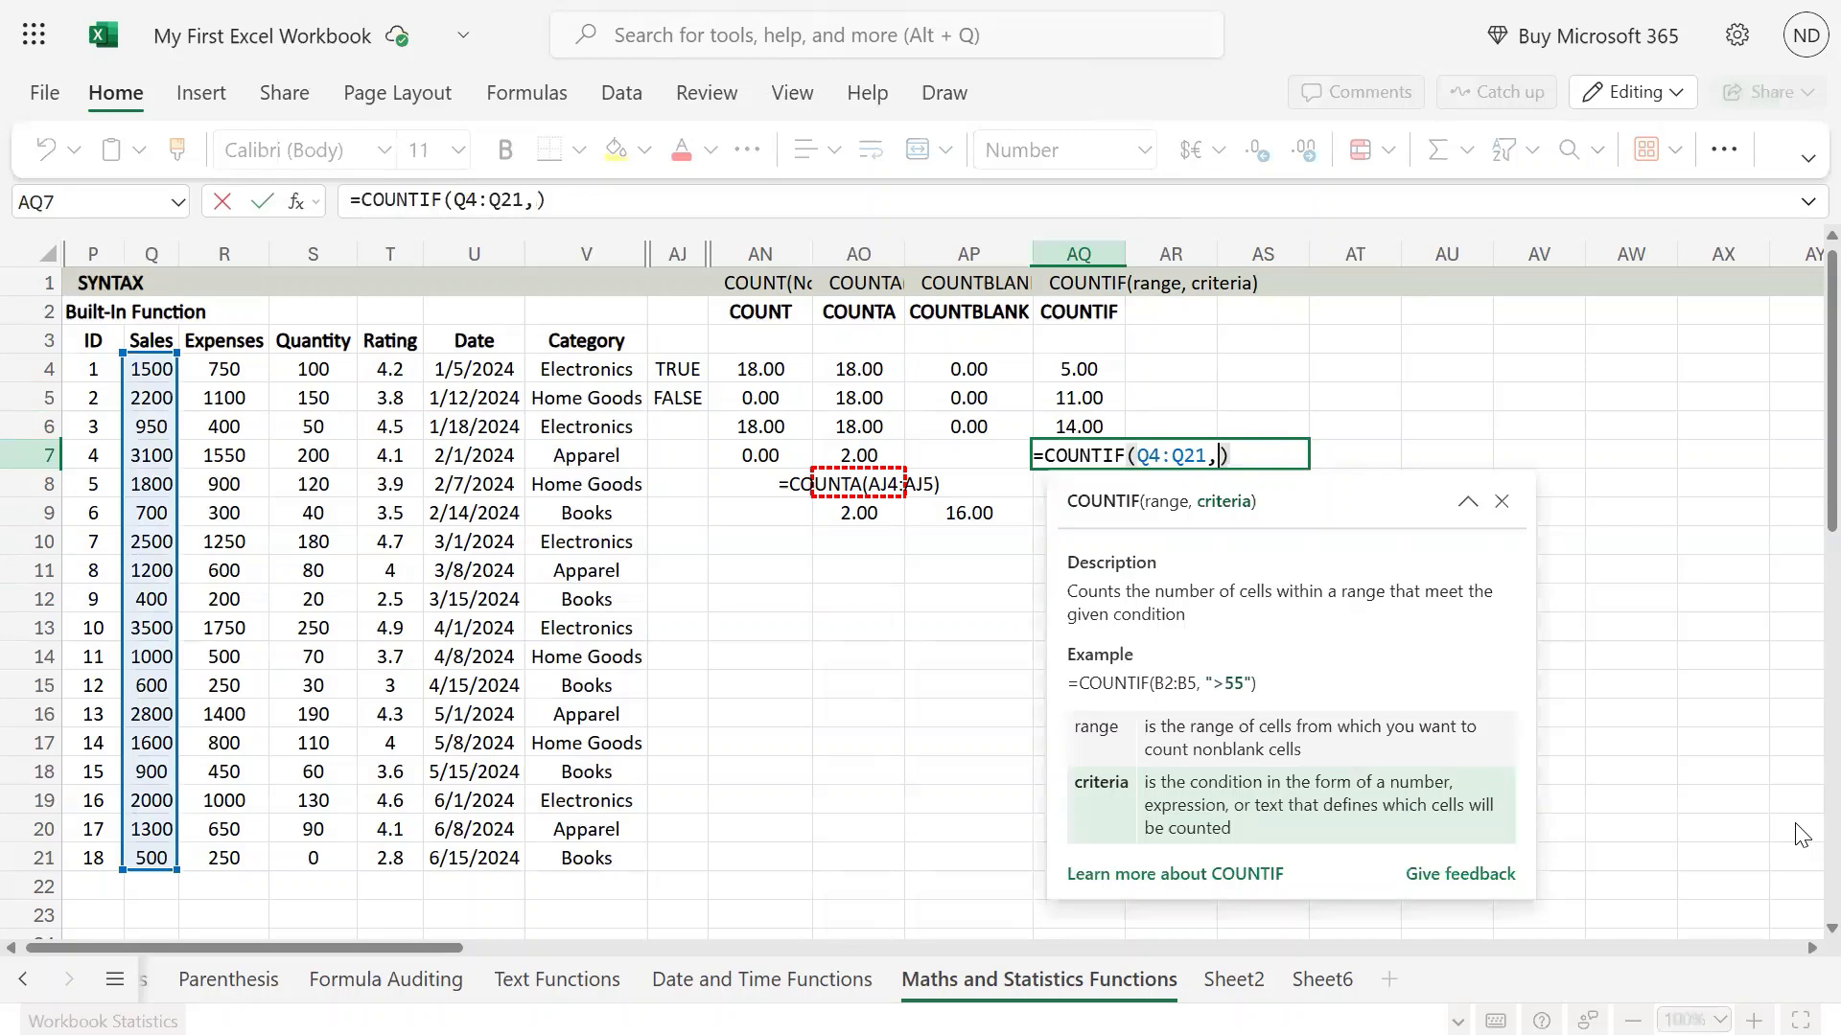
{"action": "type", "text": "\""}
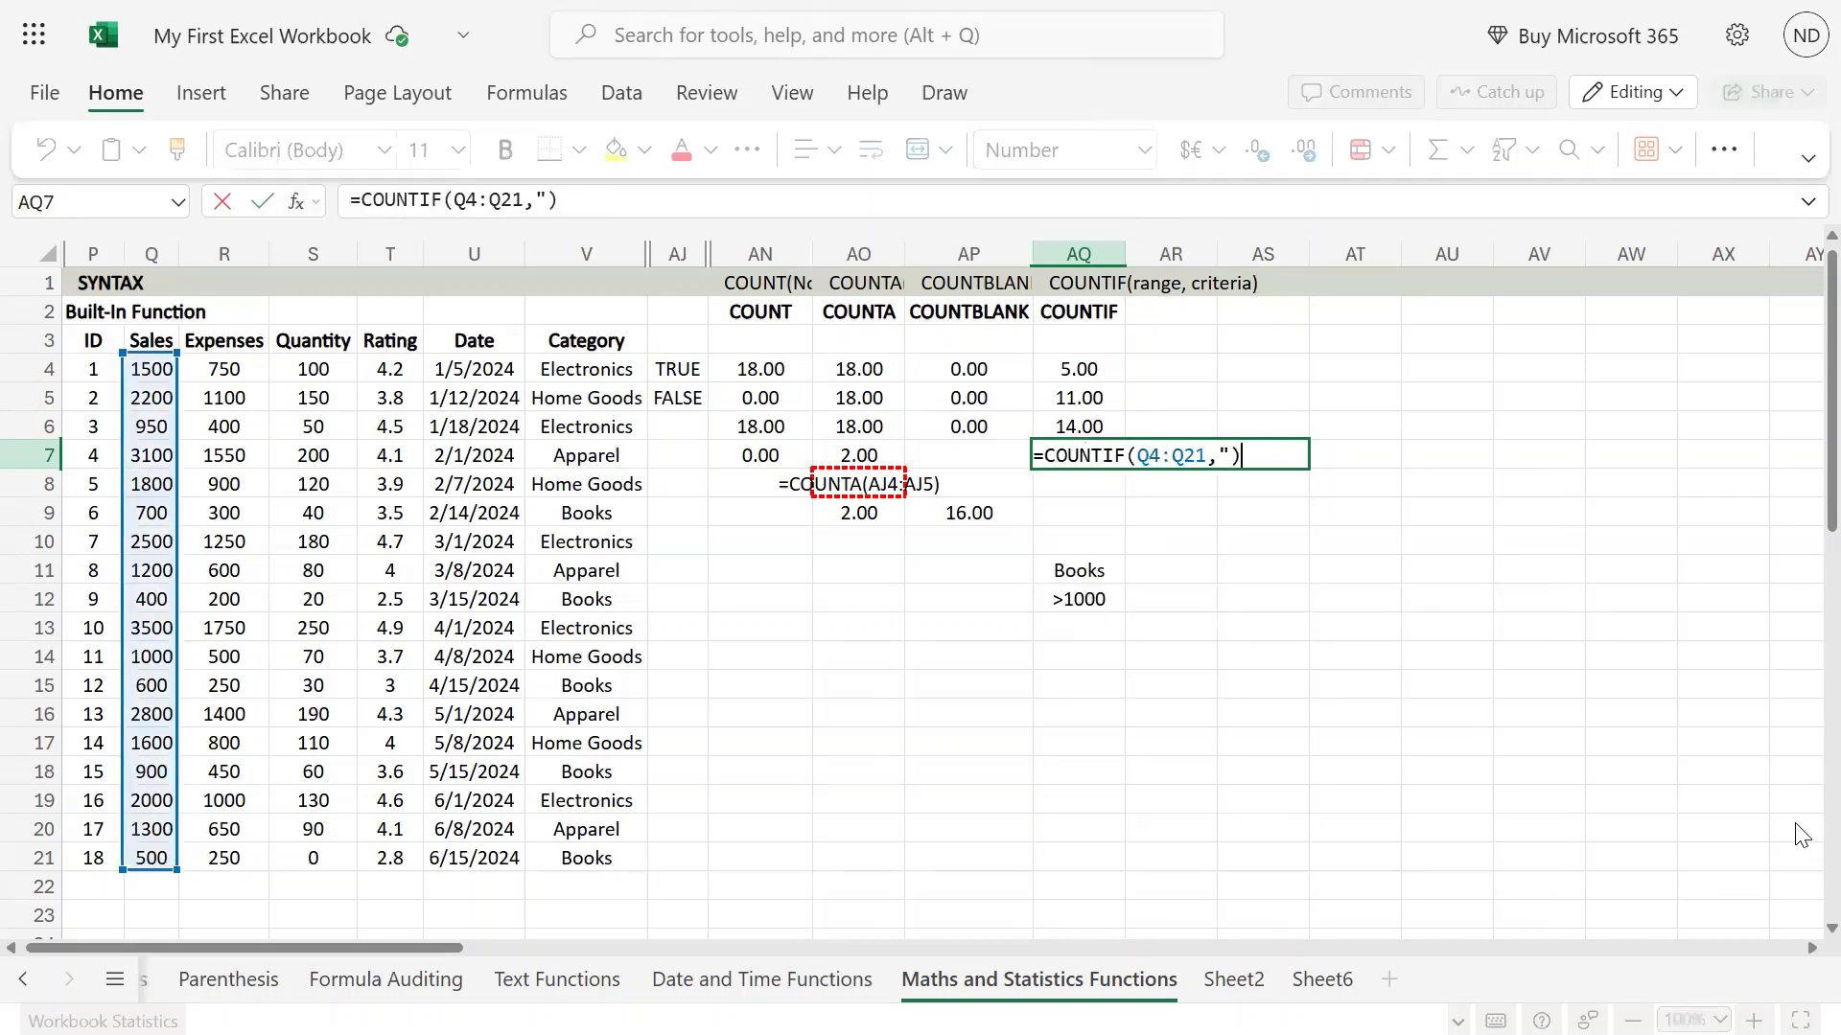
{"action": "type", "text": ">"}
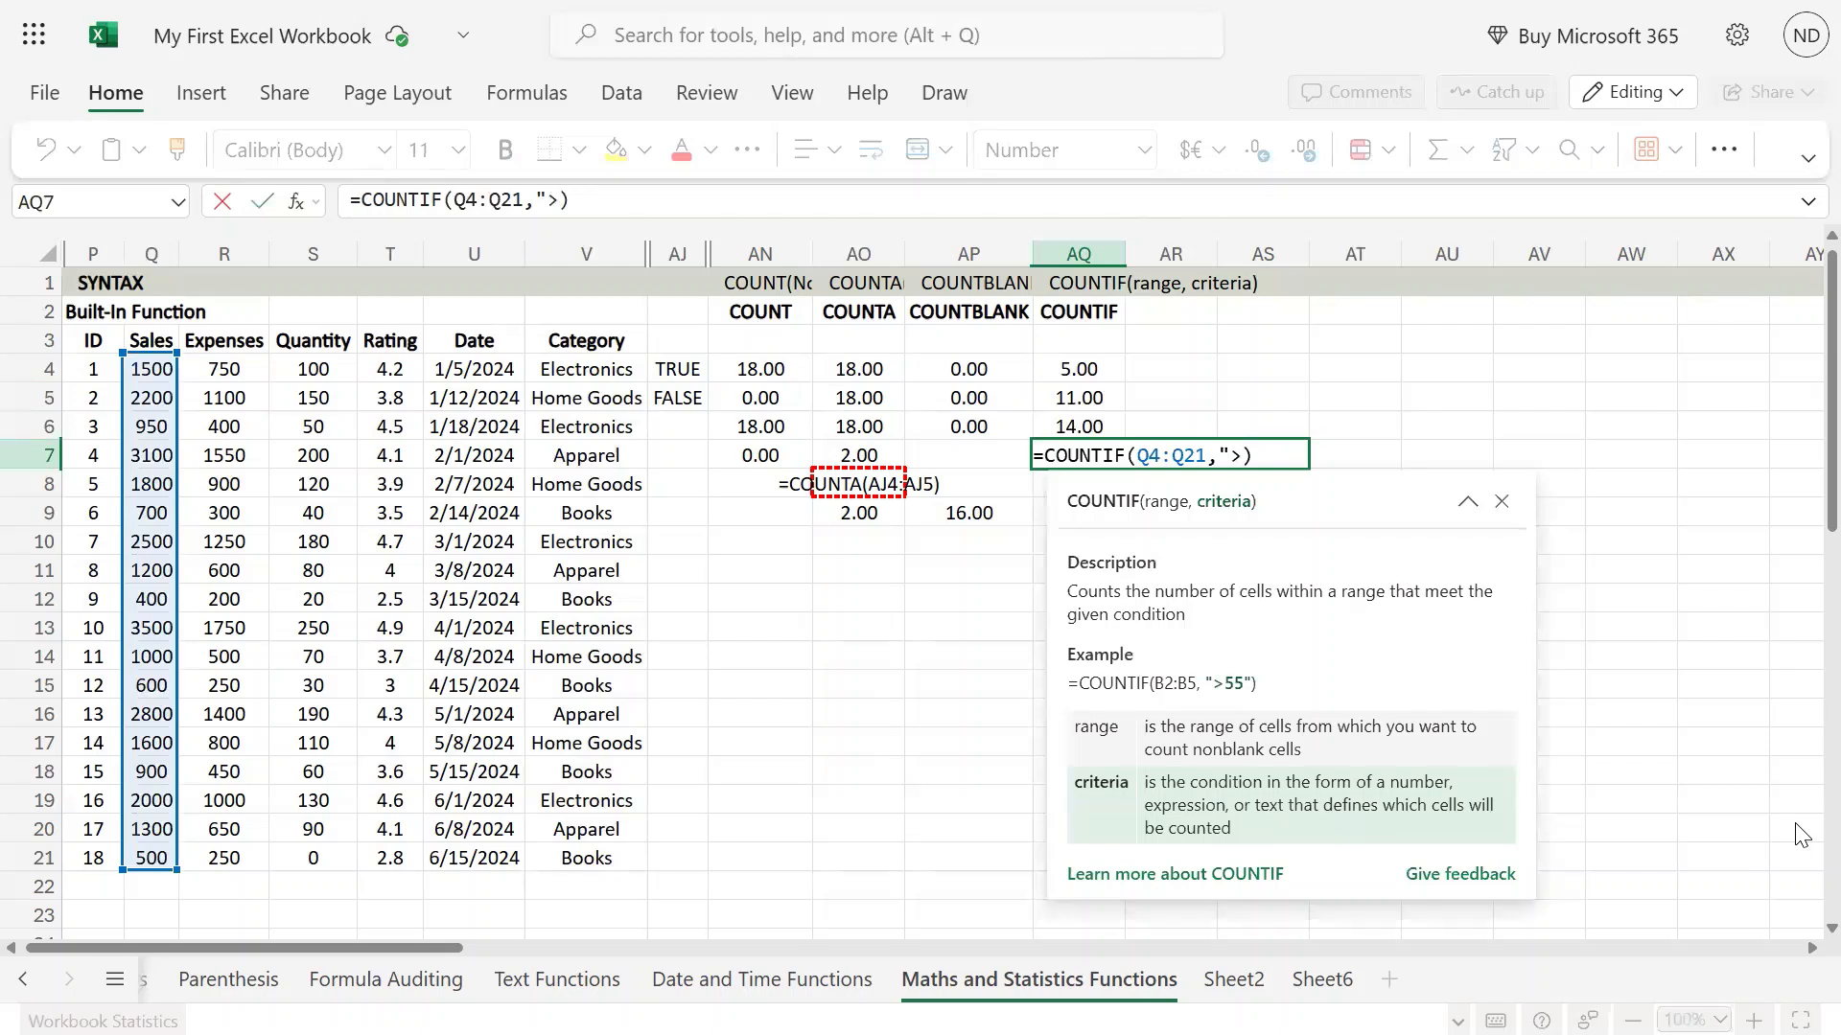
{"action": "type", "text": "1000\""}
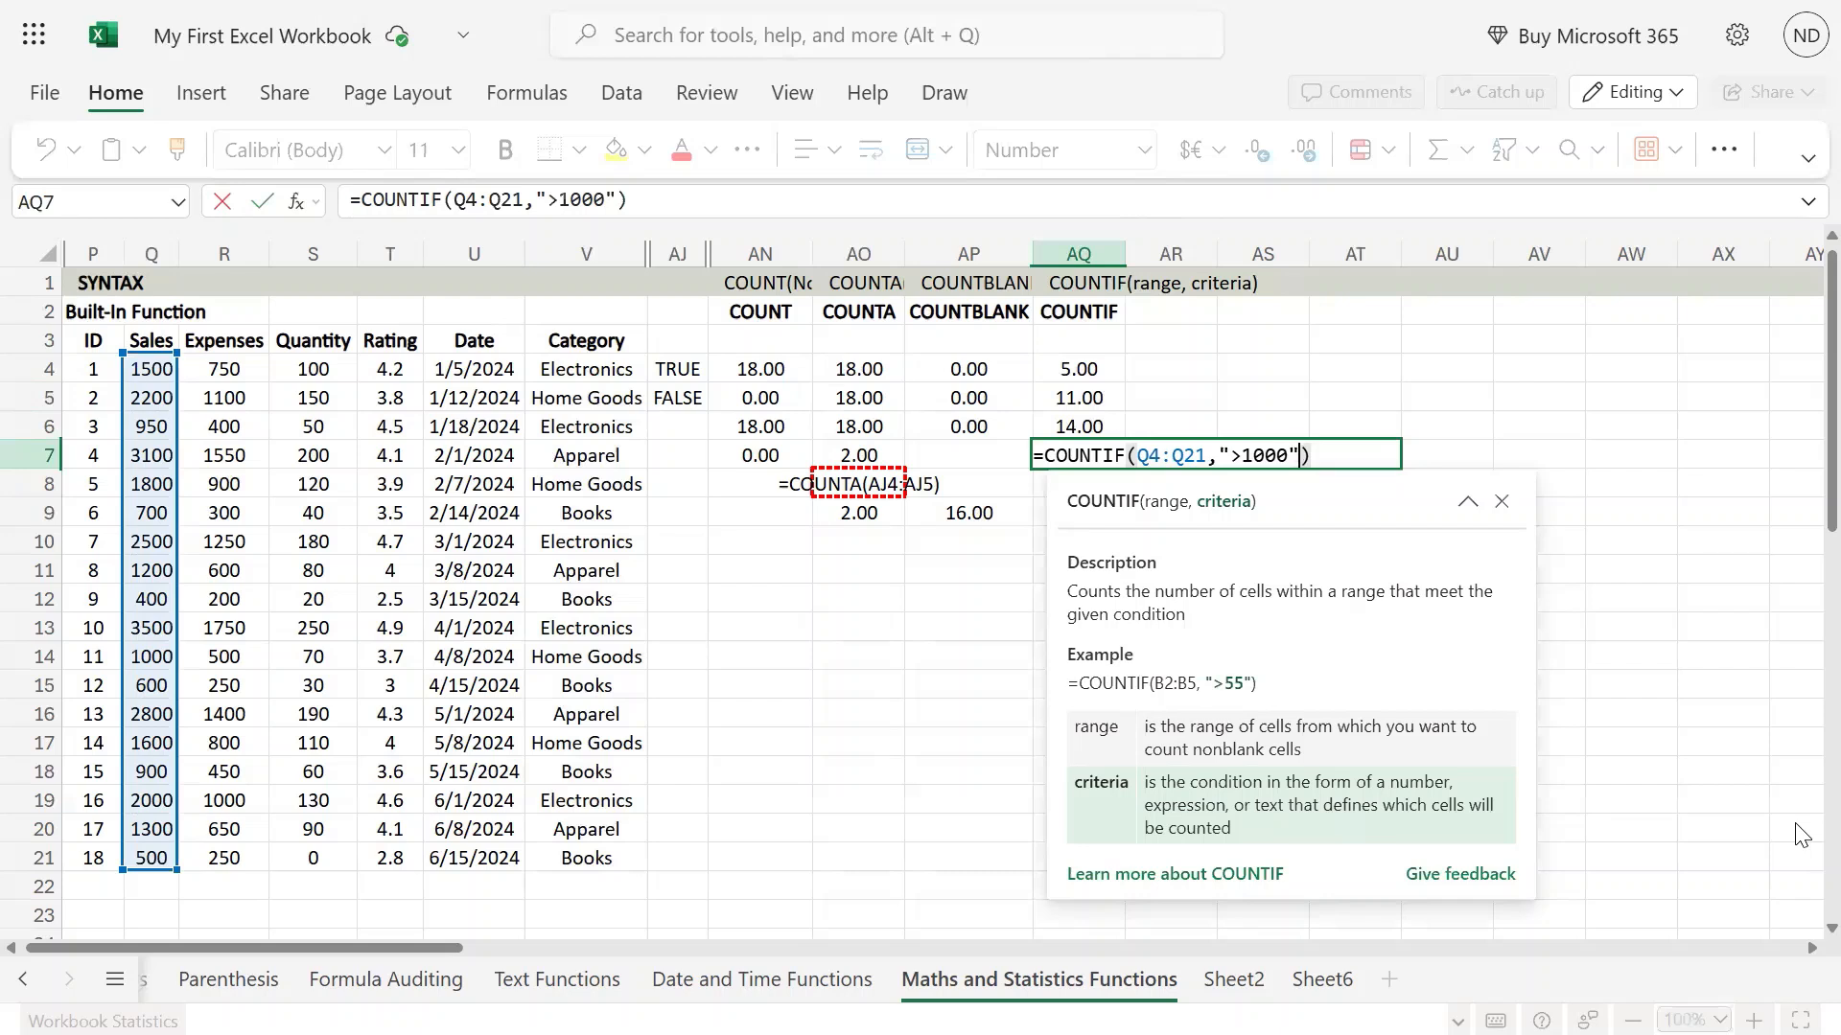
{"action": "key", "text": "Return"}
Compare the COUNTIF formulas in AQ5 to AQ7 and check the criteria cells below them.
{"action": "key", "text": "Up"}
{"action": "key", "text": "Up"}
{"action": "key", "text": "Up"}
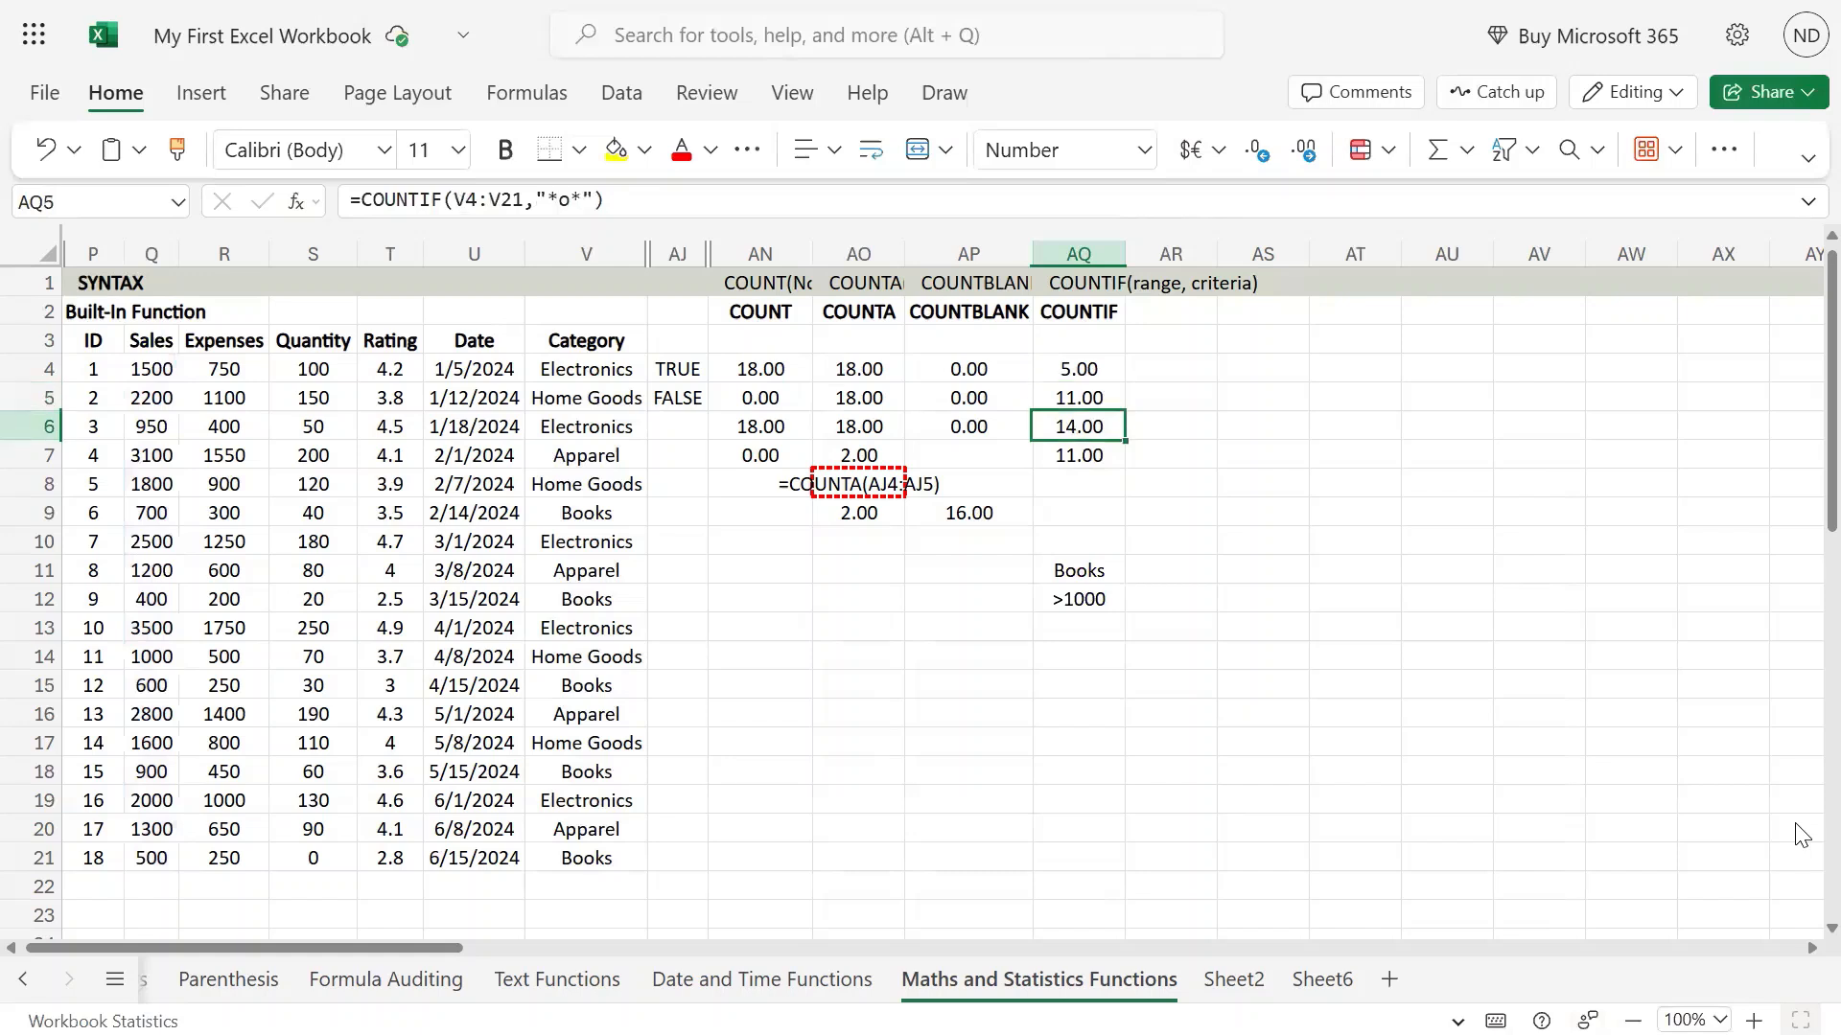
{"action": "key", "text": "Down"}
{"action": "key", "text": "Down"}
{"action": "key", "text": "Down"}
{"action": "key", "text": "Down"}
{"action": "key", "text": "Up"}
{"action": "key", "text": "Up"}
{"action": "key", "text": "Up"}
{"action": "key", "text": "Up"}
{"action": "key", "text": "Down"}
{"action": "key", "text": "Down"}
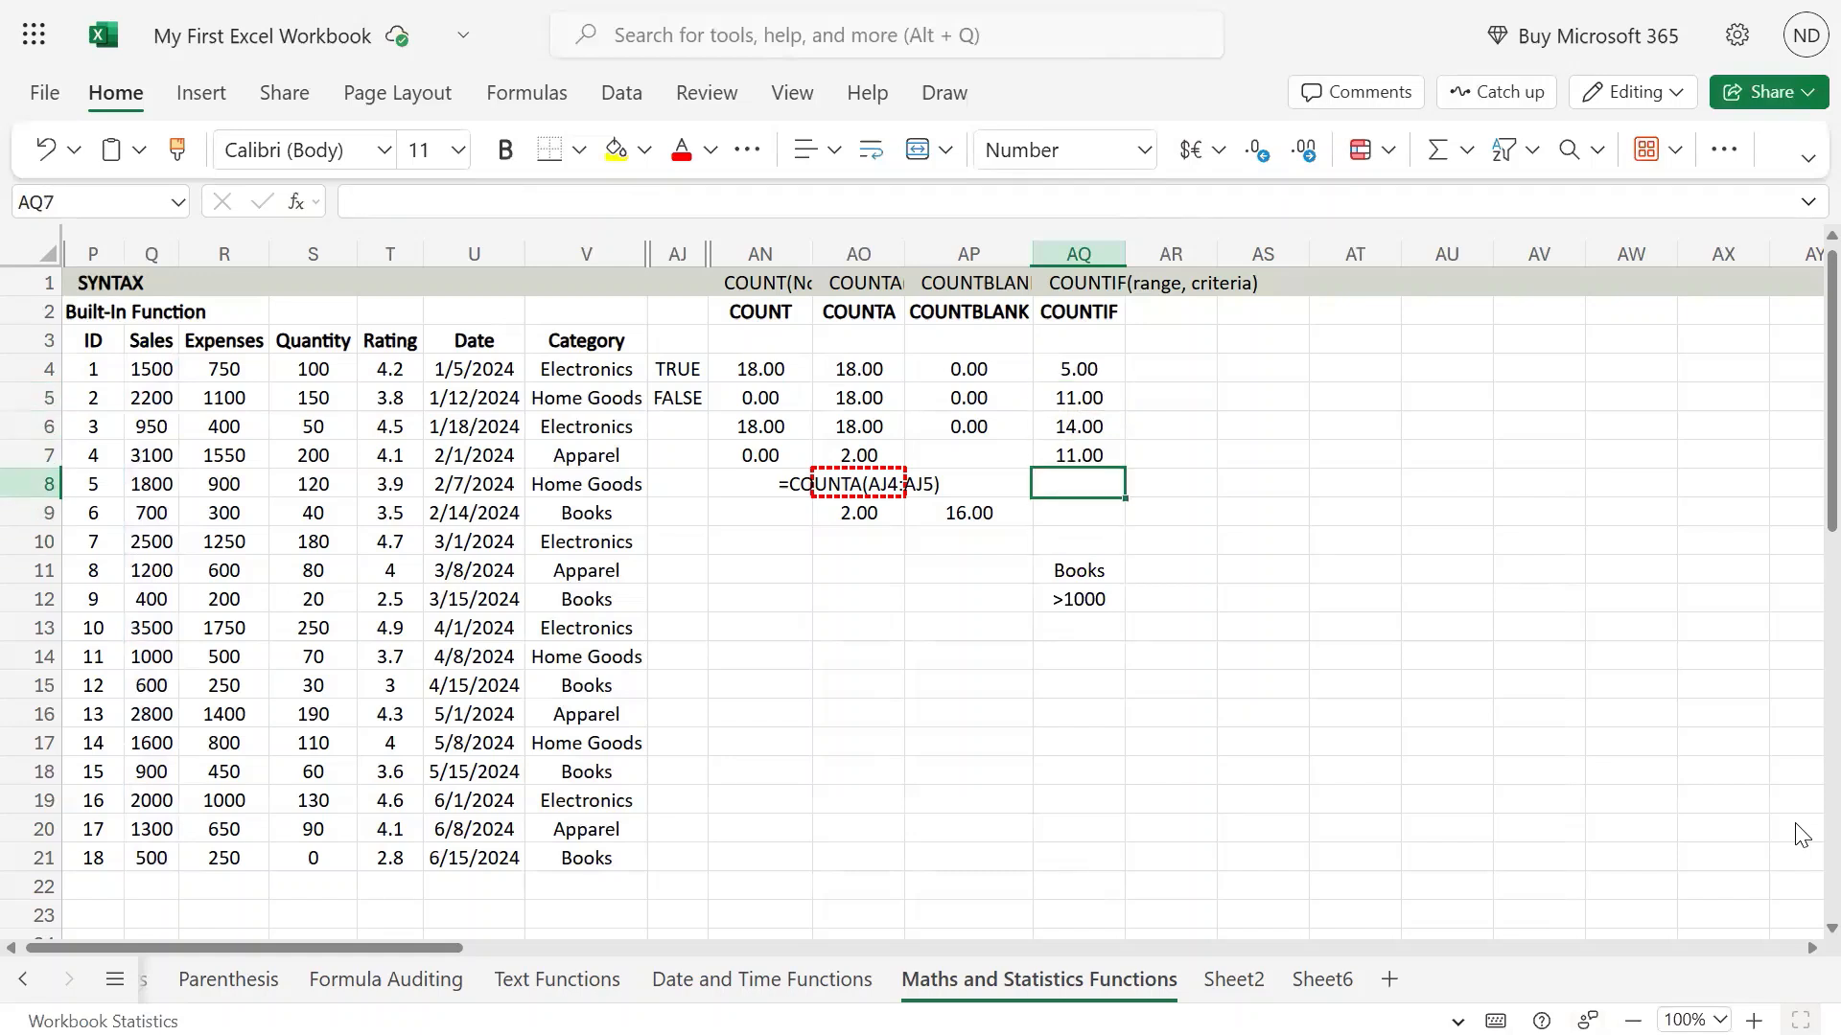
{"action": "key", "text": "Down"}
{"action": "key", "text": "Down"}
{"action": "key", "text": "Down"}
Change the sales criterion in AQ12 to >2000.
{"action": "key", "text": "Down"}
{"action": "key", "text": "Up"}
{"action": "key", "text": "Up"}
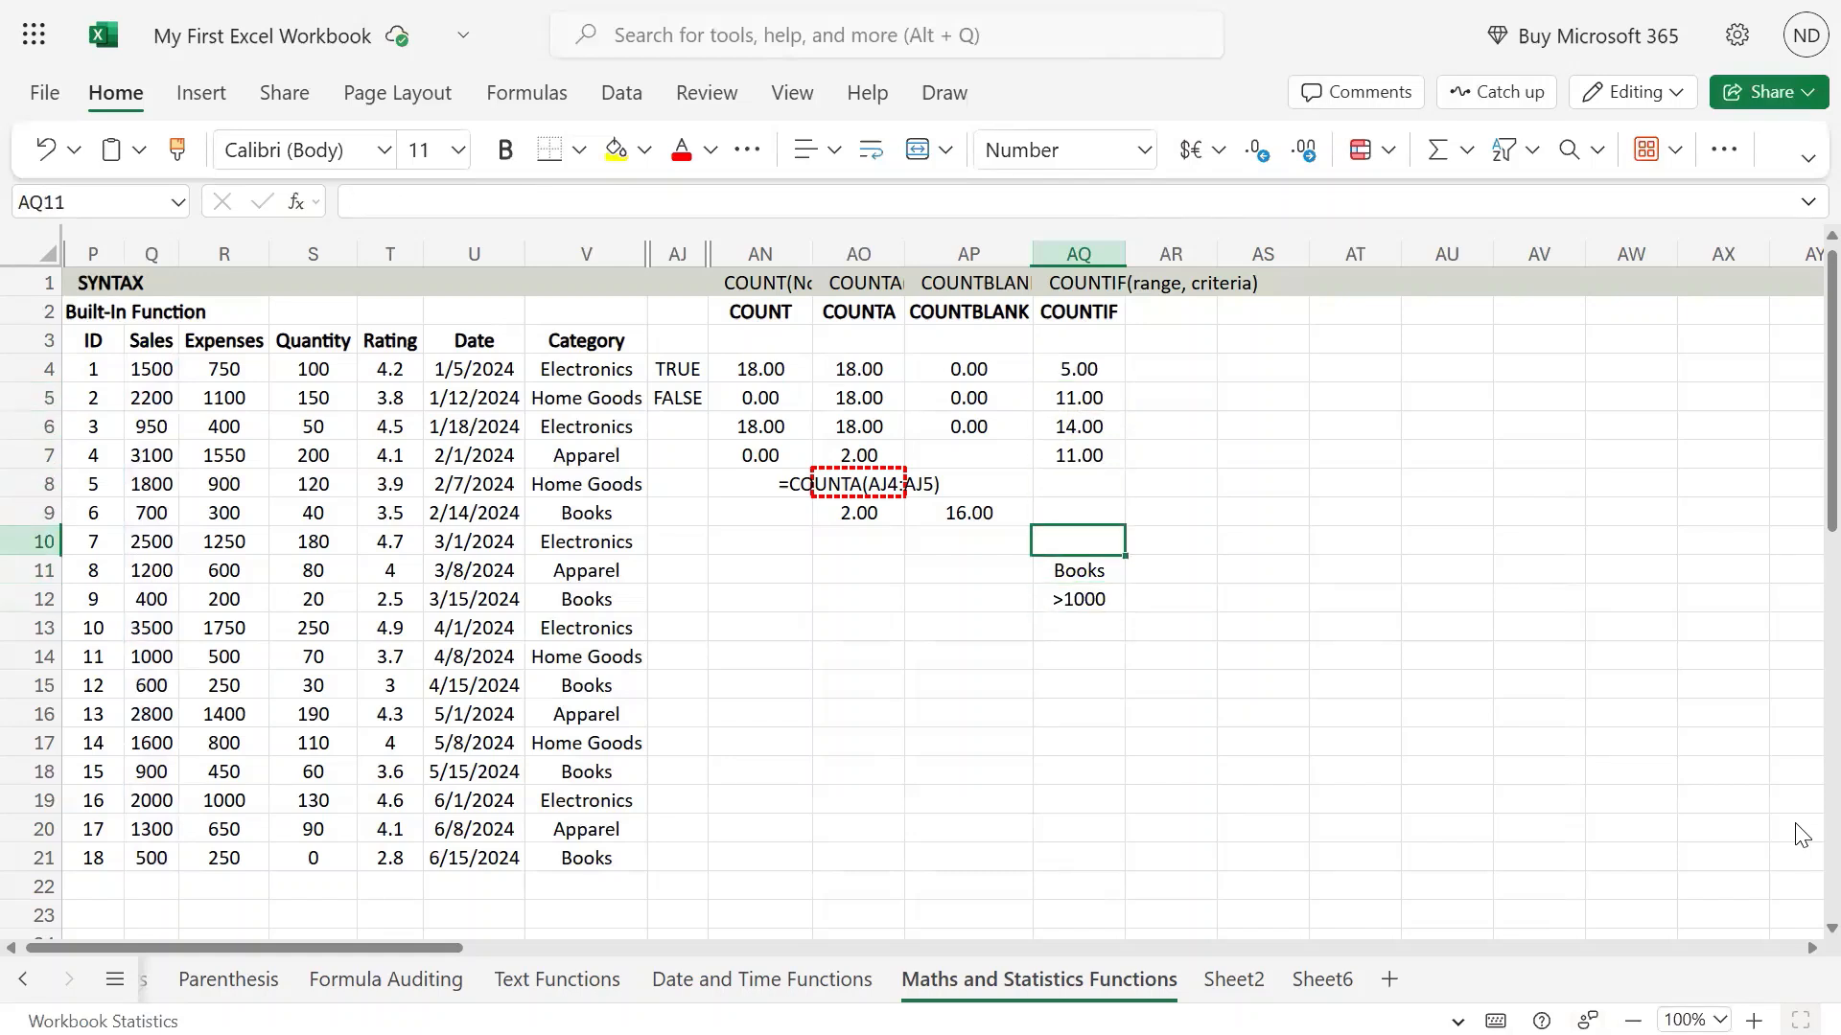
{"action": "key", "text": "Down"}
{"action": "key", "text": "Down"}
{"action": "key", "text": "F2"}
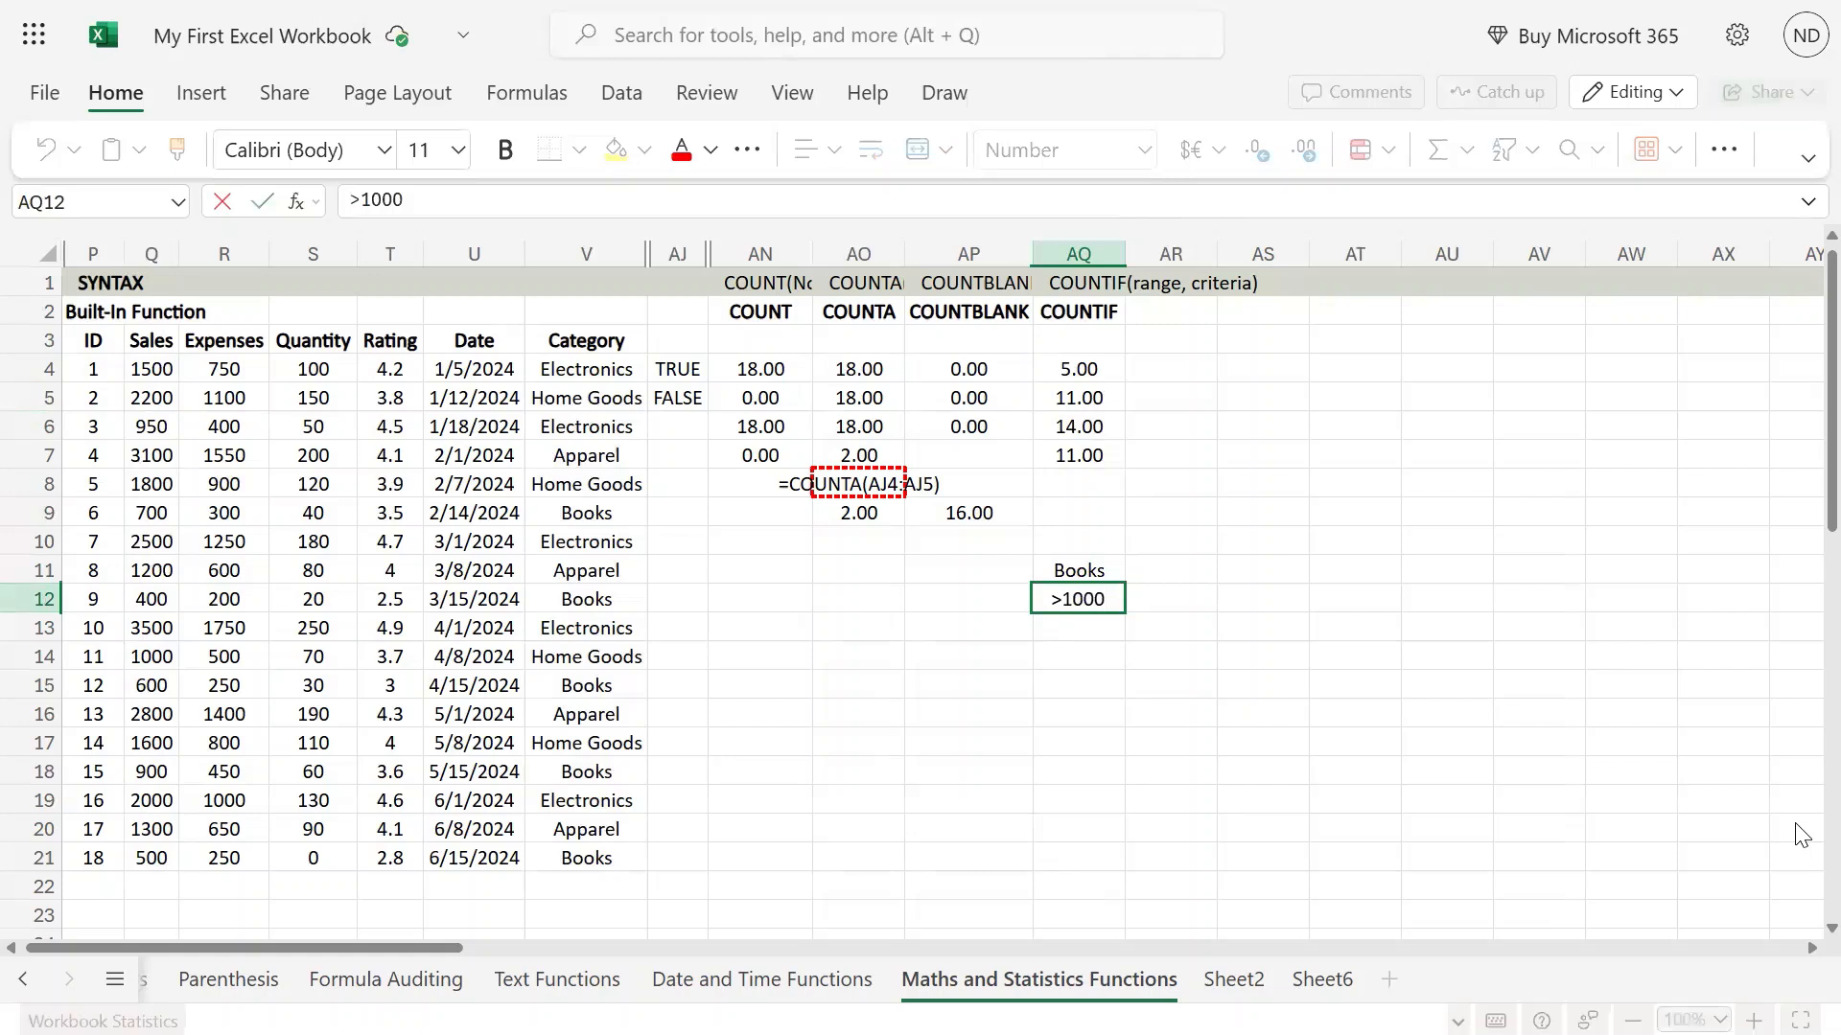
{"action": "key", "text": "BackSpace"}
{"action": "key", "text": "BackSpace"}
{"action": "key", "text": "BackSpace"}
{"action": "key", "text": "BackSpace"}
{"action": "type", "text": "2000"}
{"action": "key", "text": "Return"}
Change the sales criterion in AQ12 to >1500.
{"action": "key", "text": "Up"}
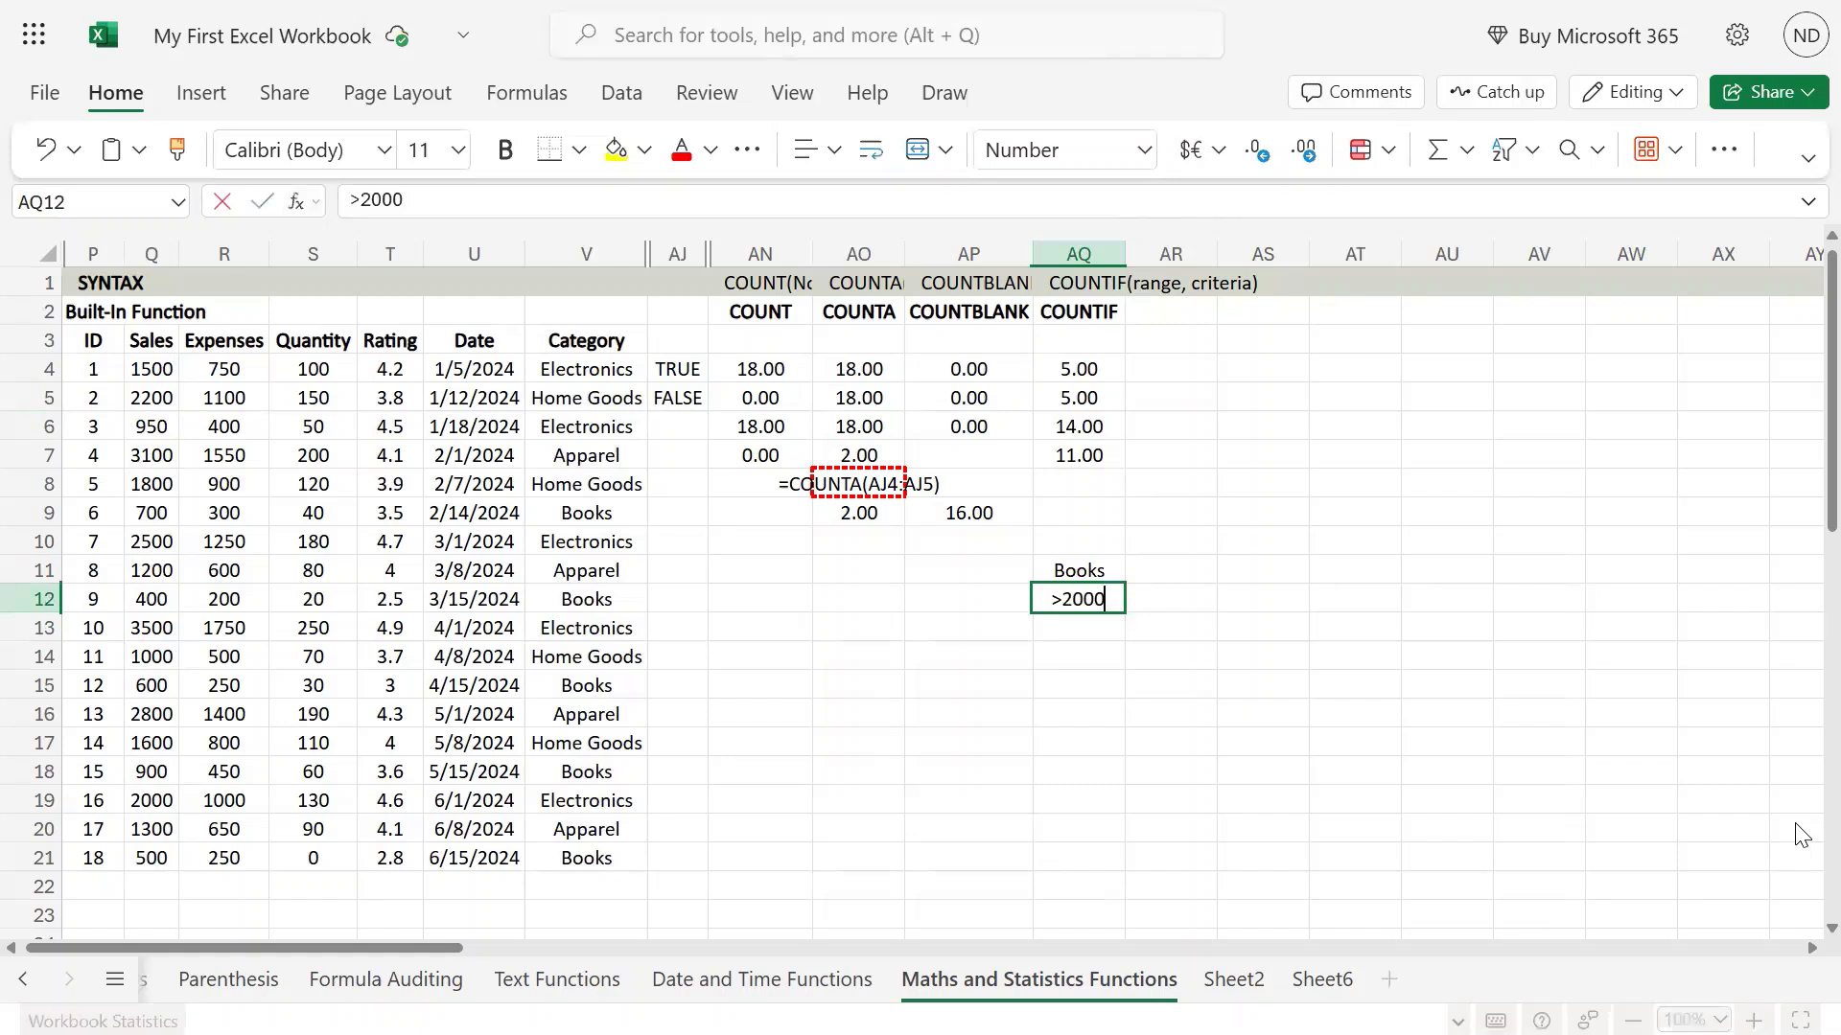
{"action": "key", "text": "F2"}
{"action": "key", "text": "Left"}
{"action": "key", "text": "Left"}
{"action": "key", "text": "Left"}
{"action": "key", "text": "BackSpace"}
{"action": "key", "text": "BackSpace"}
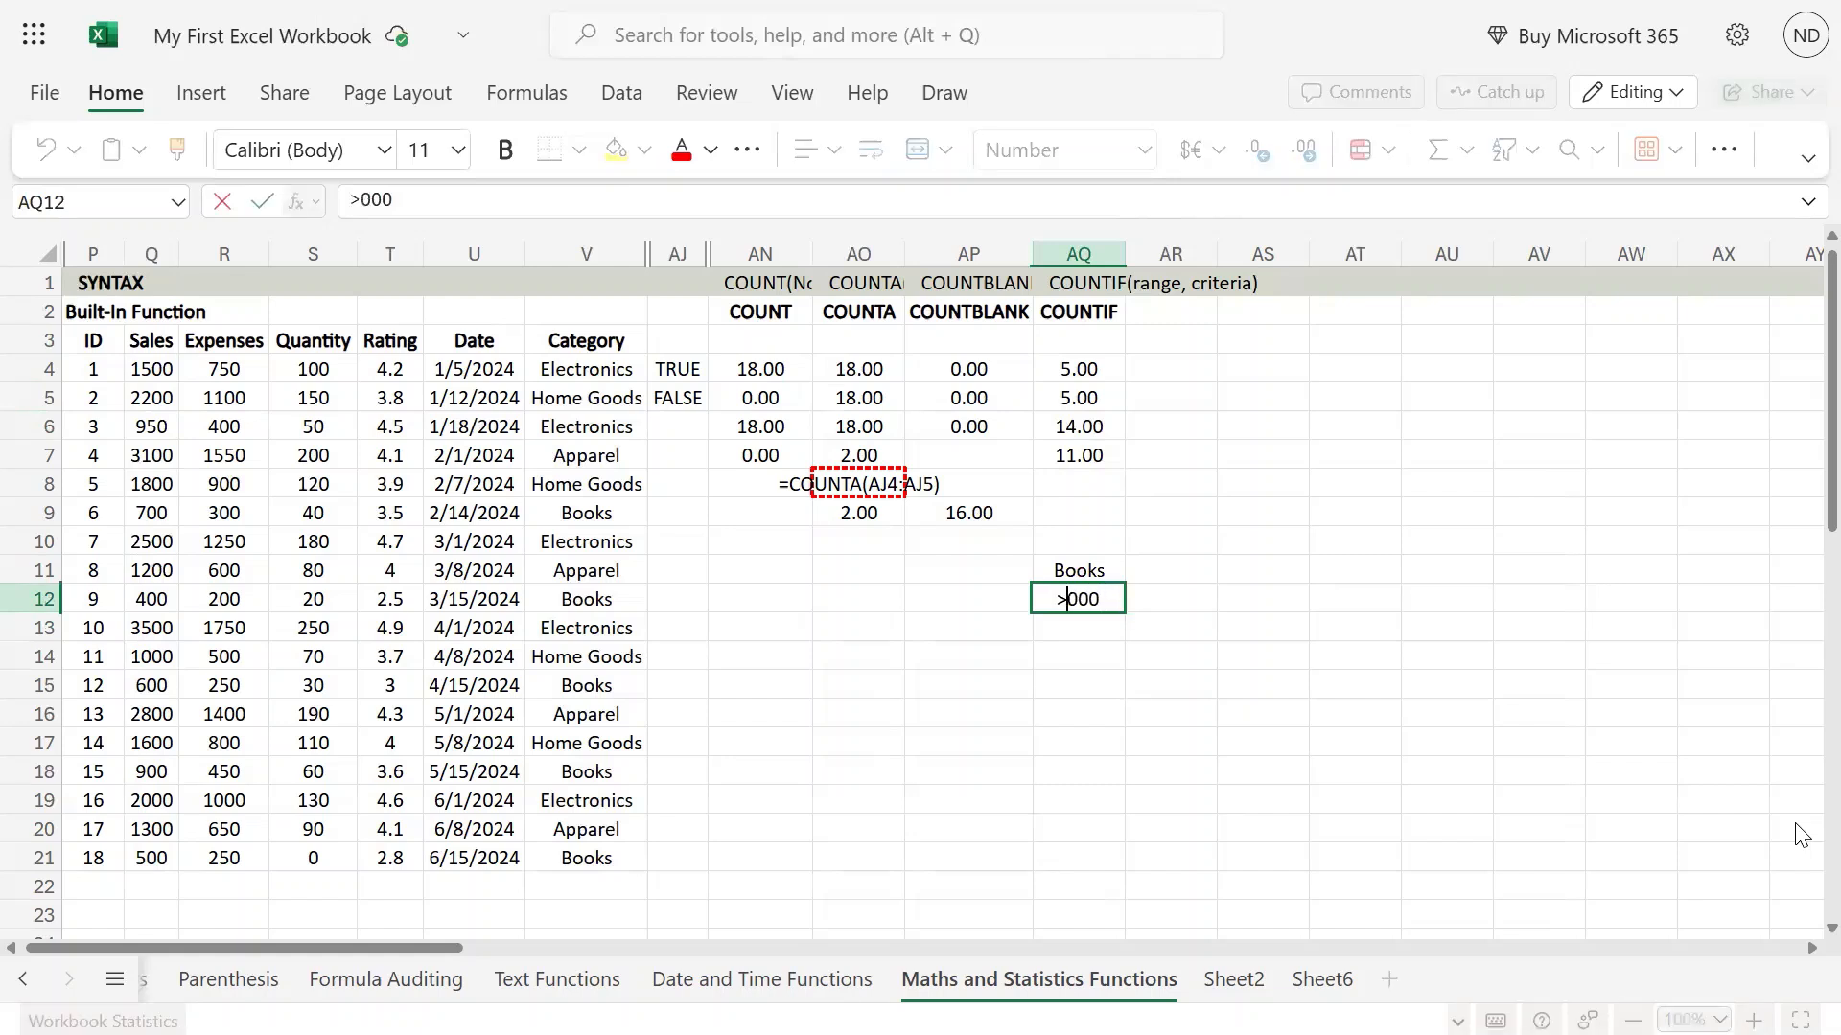
{"action": "type", "text": ">15"}
{"action": "key", "text": "Delete"}
{"action": "key", "text": "Return"}
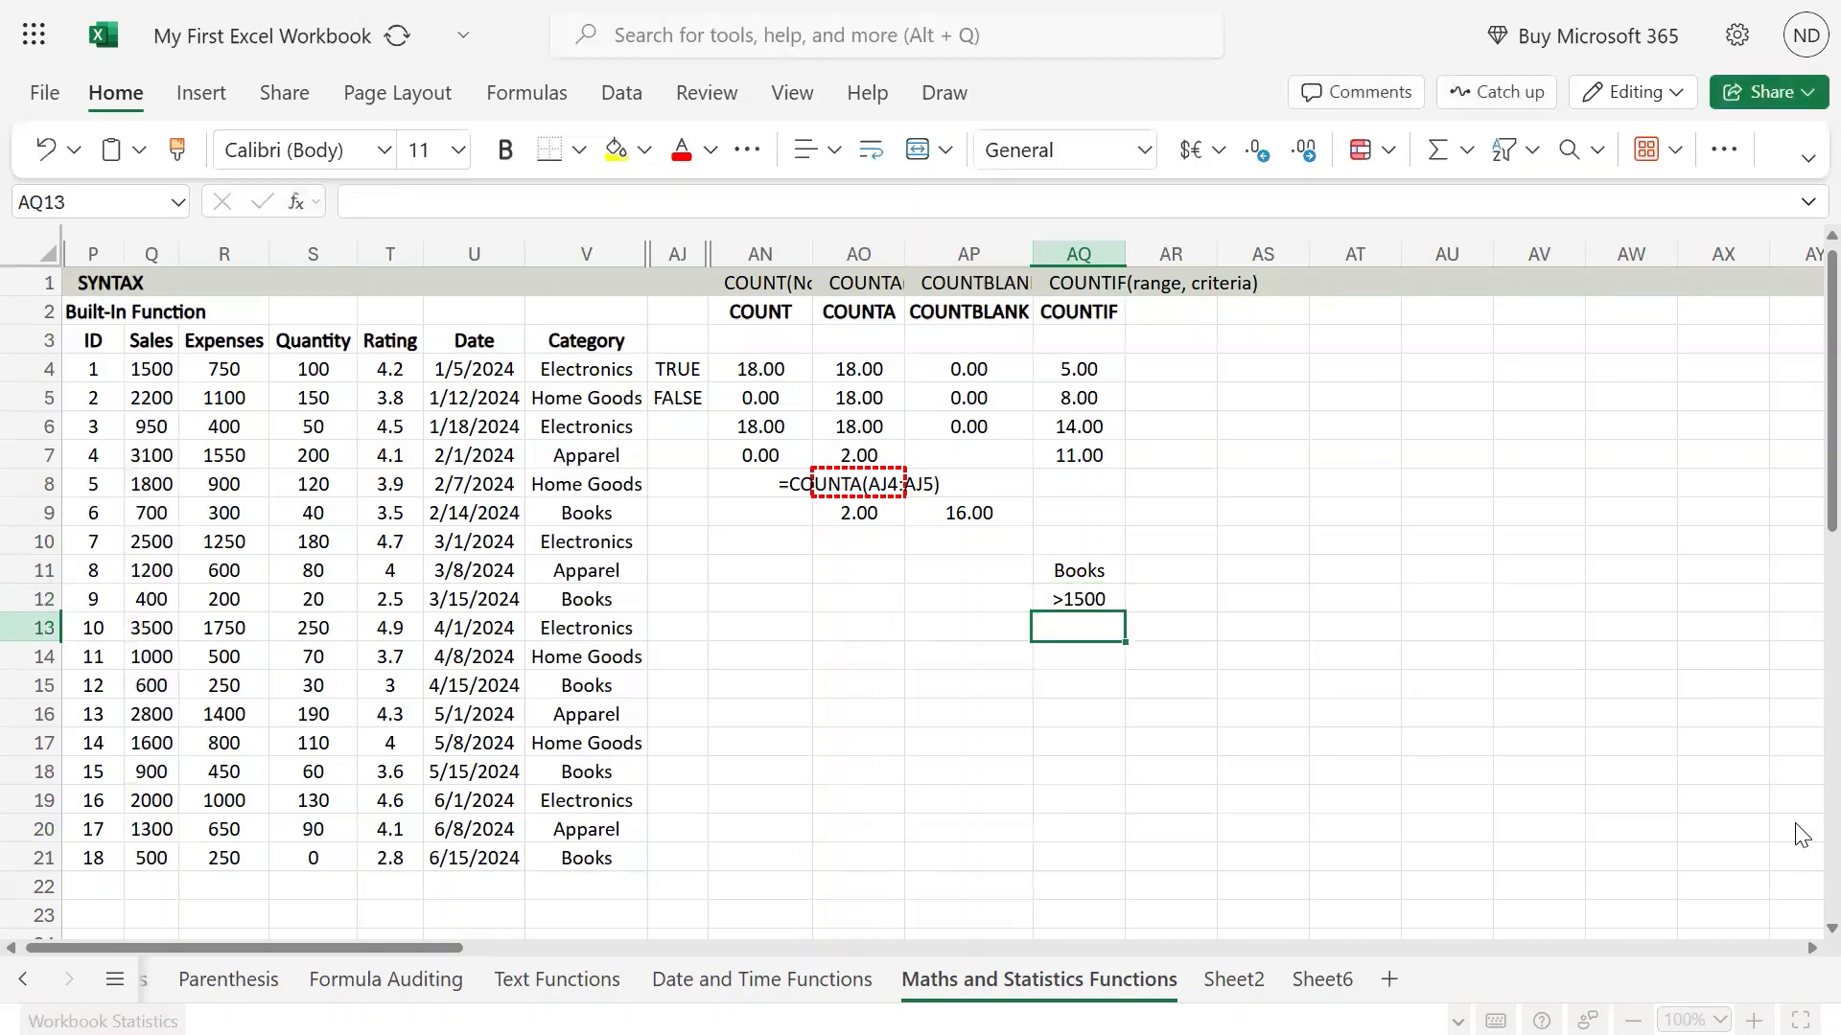
Replace the category criterion in AQ11 with Apparel.
{"action": "key", "text": "Up"}
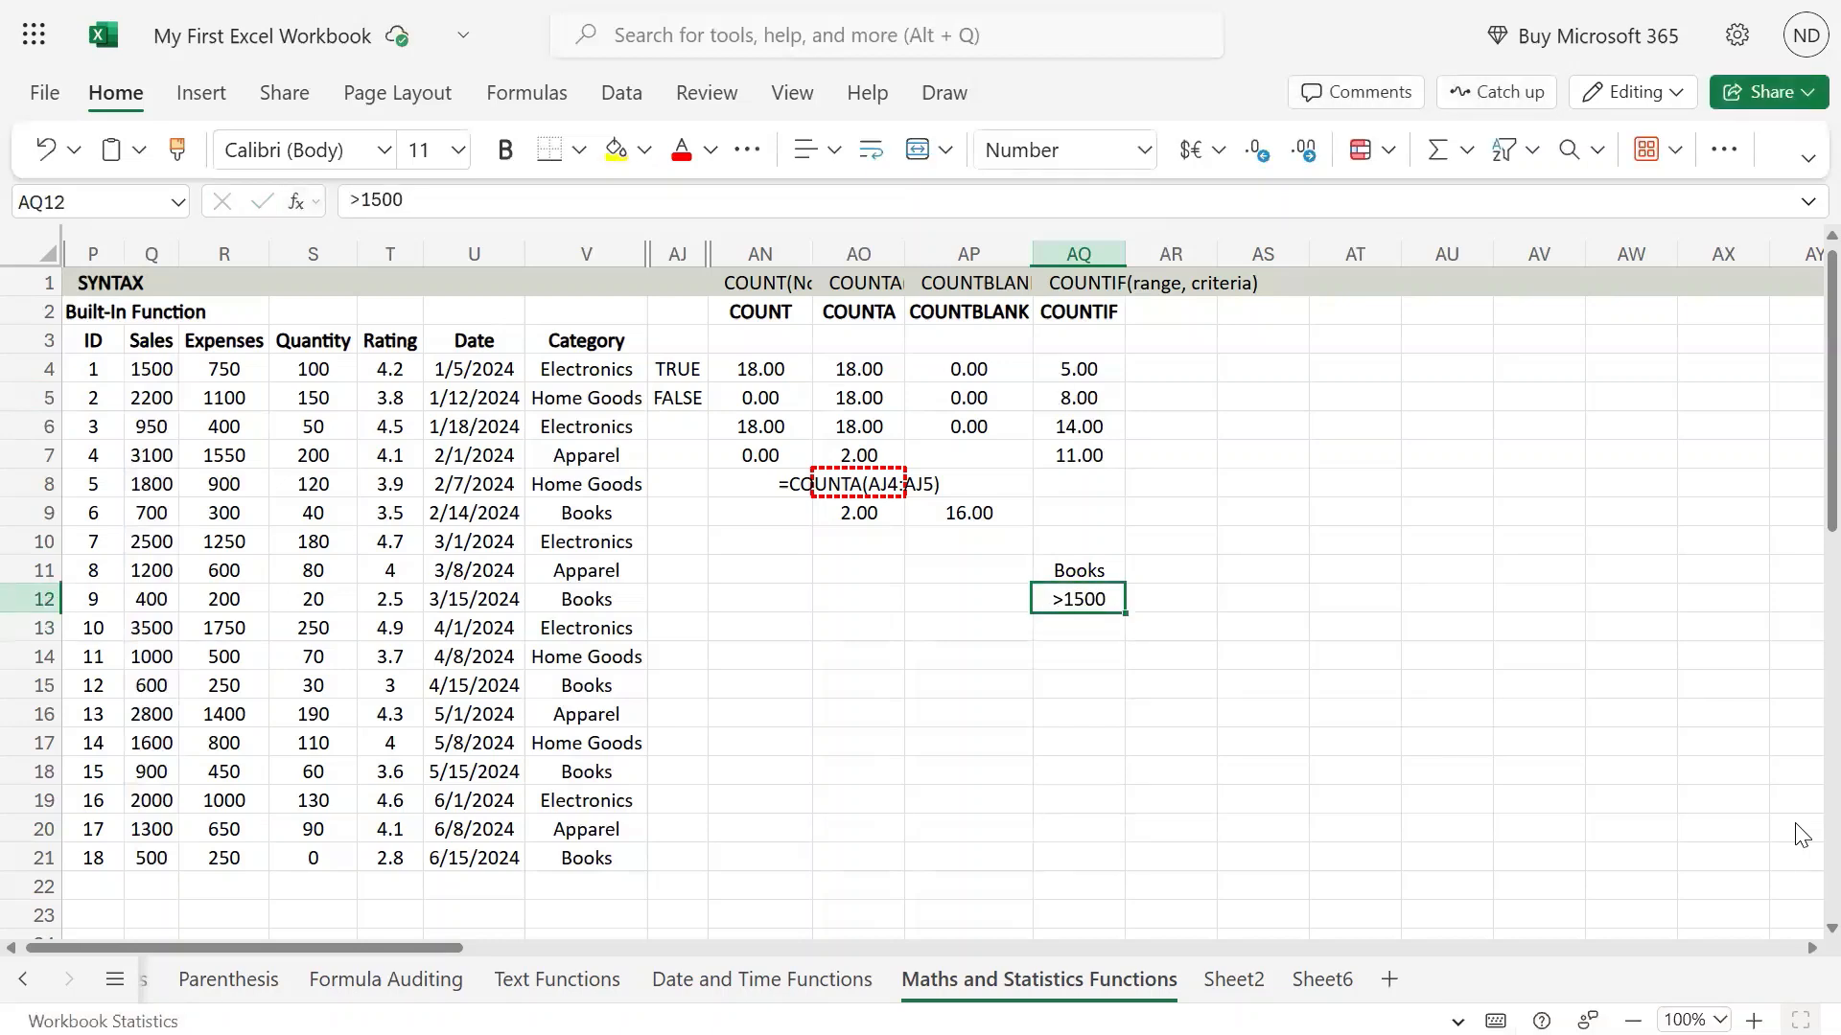
{"action": "key", "text": "Up"}
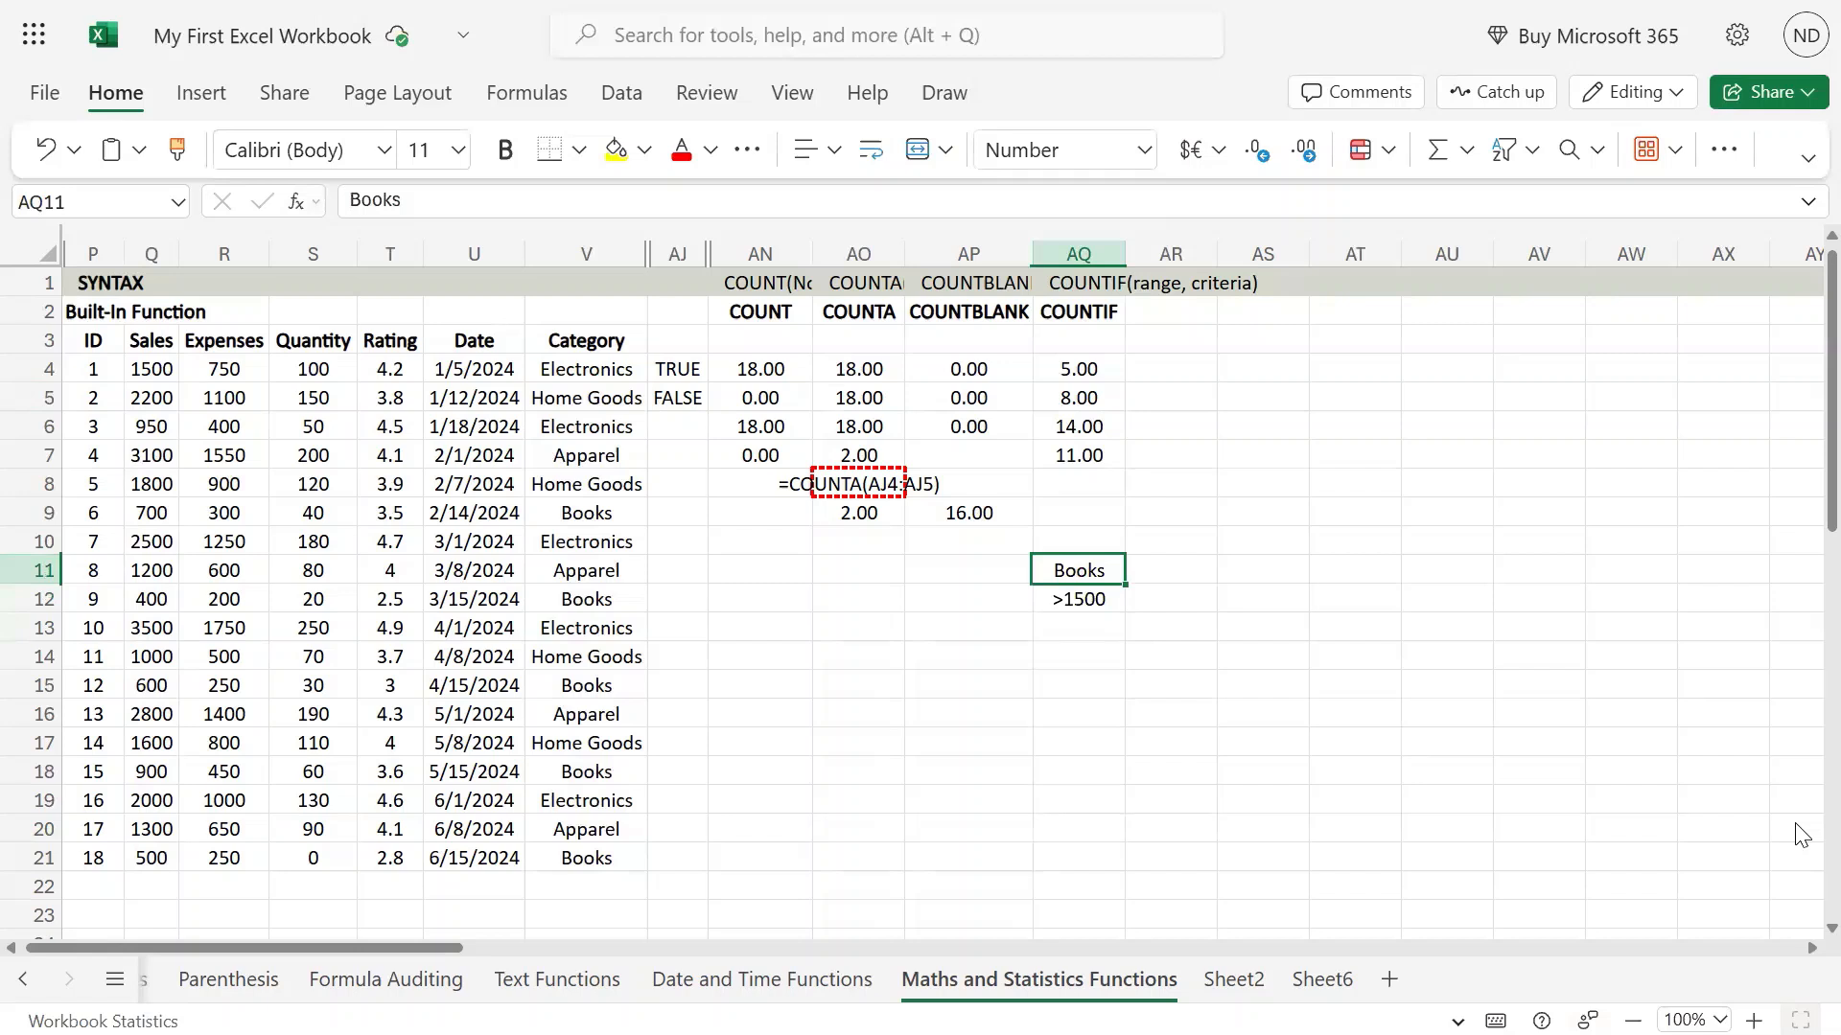
{"action": "type", "text": "Apparel"}
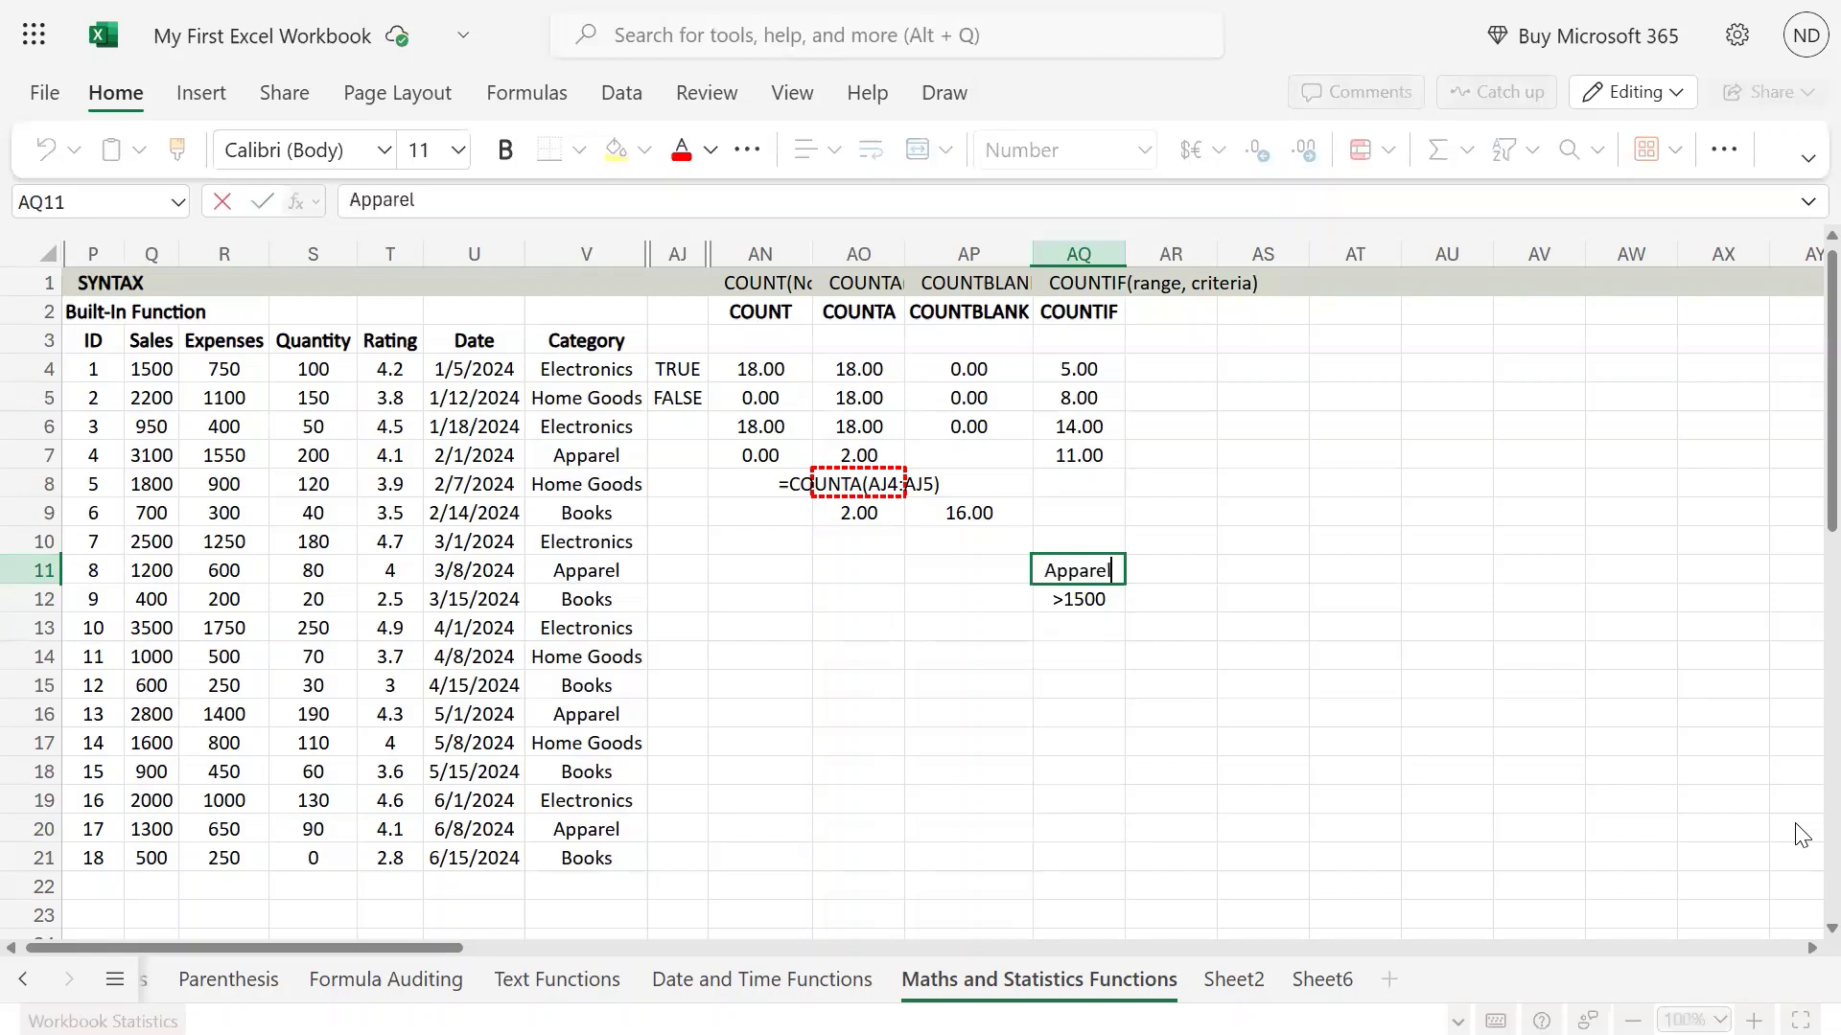
{"action": "key", "text": "Return"}
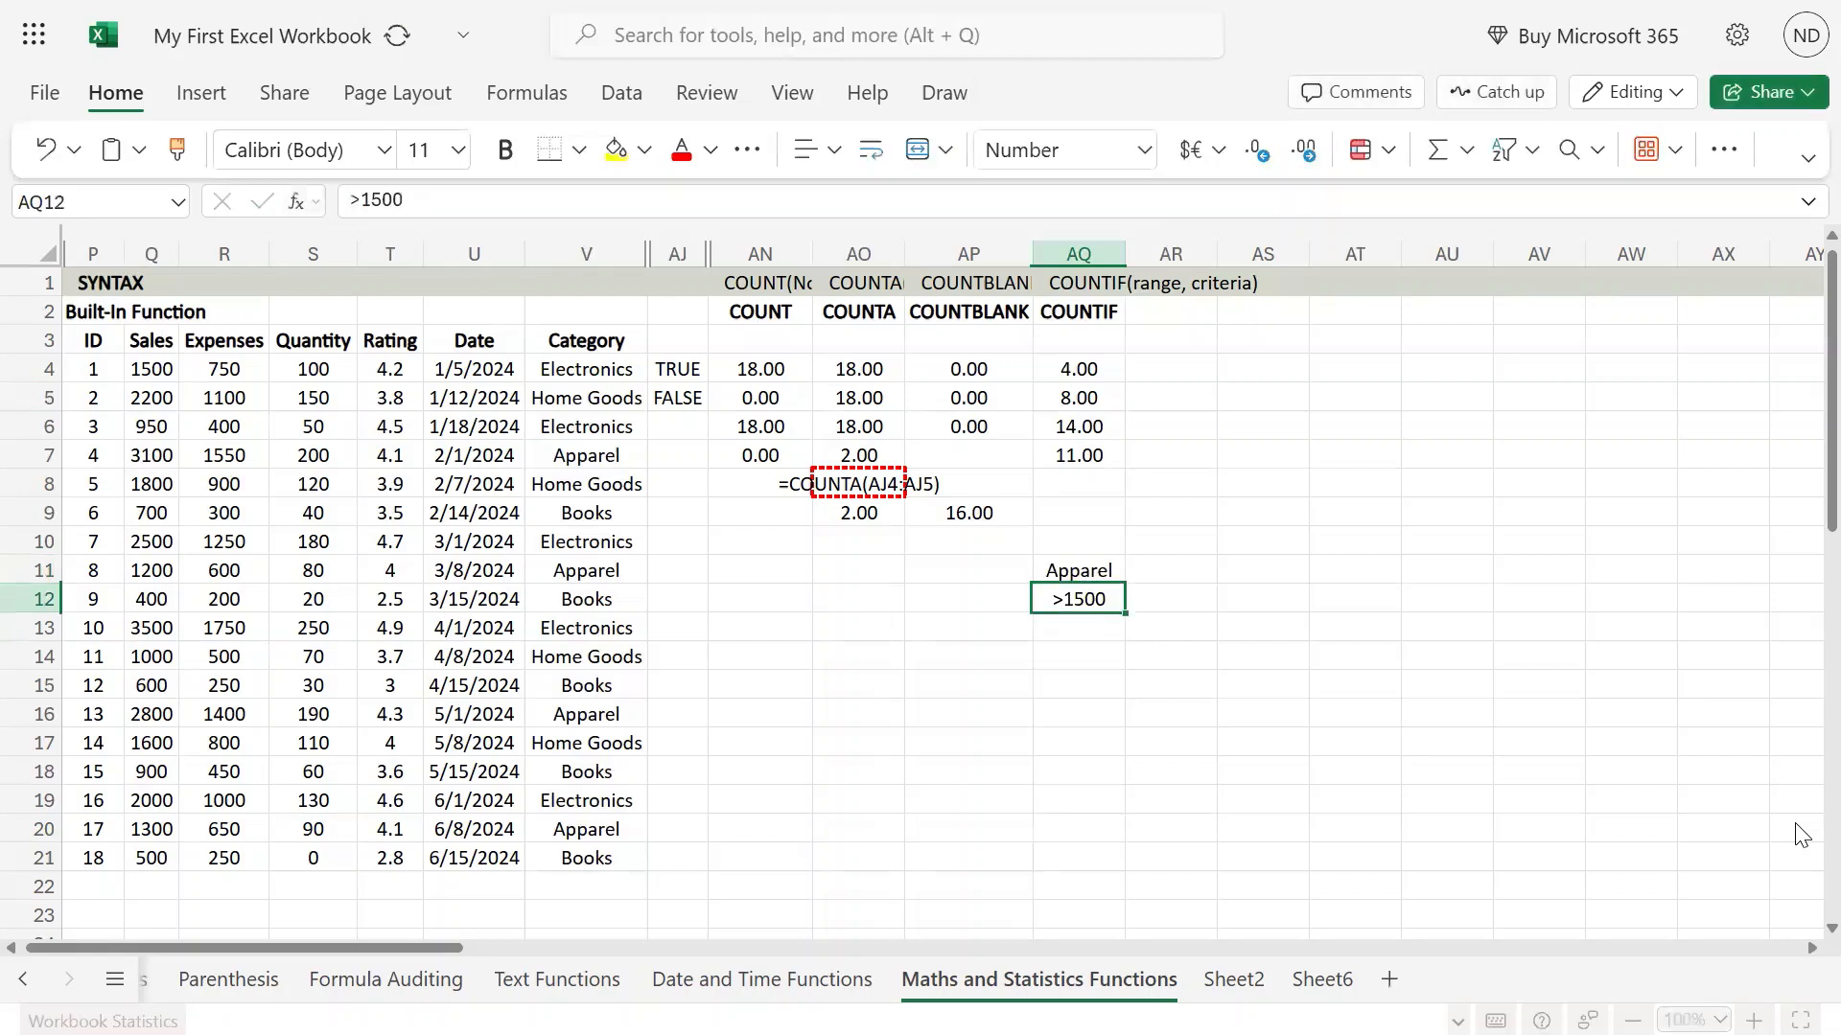
Look over the COUNTIF results in AQ4:AQ7 against the criteria in AQ11 and AQ12.
{"action": "key", "text": "Up"}
{"action": "key", "text": "Up"}
{"action": "key", "text": "Up"}
{"action": "key", "text": "Up"}
{"action": "key", "text": "Up"}
{"action": "key", "text": "Up"}
{"action": "key", "text": "Up"}
{"action": "key", "text": "Up"}
{"action": "key", "text": "Up"}
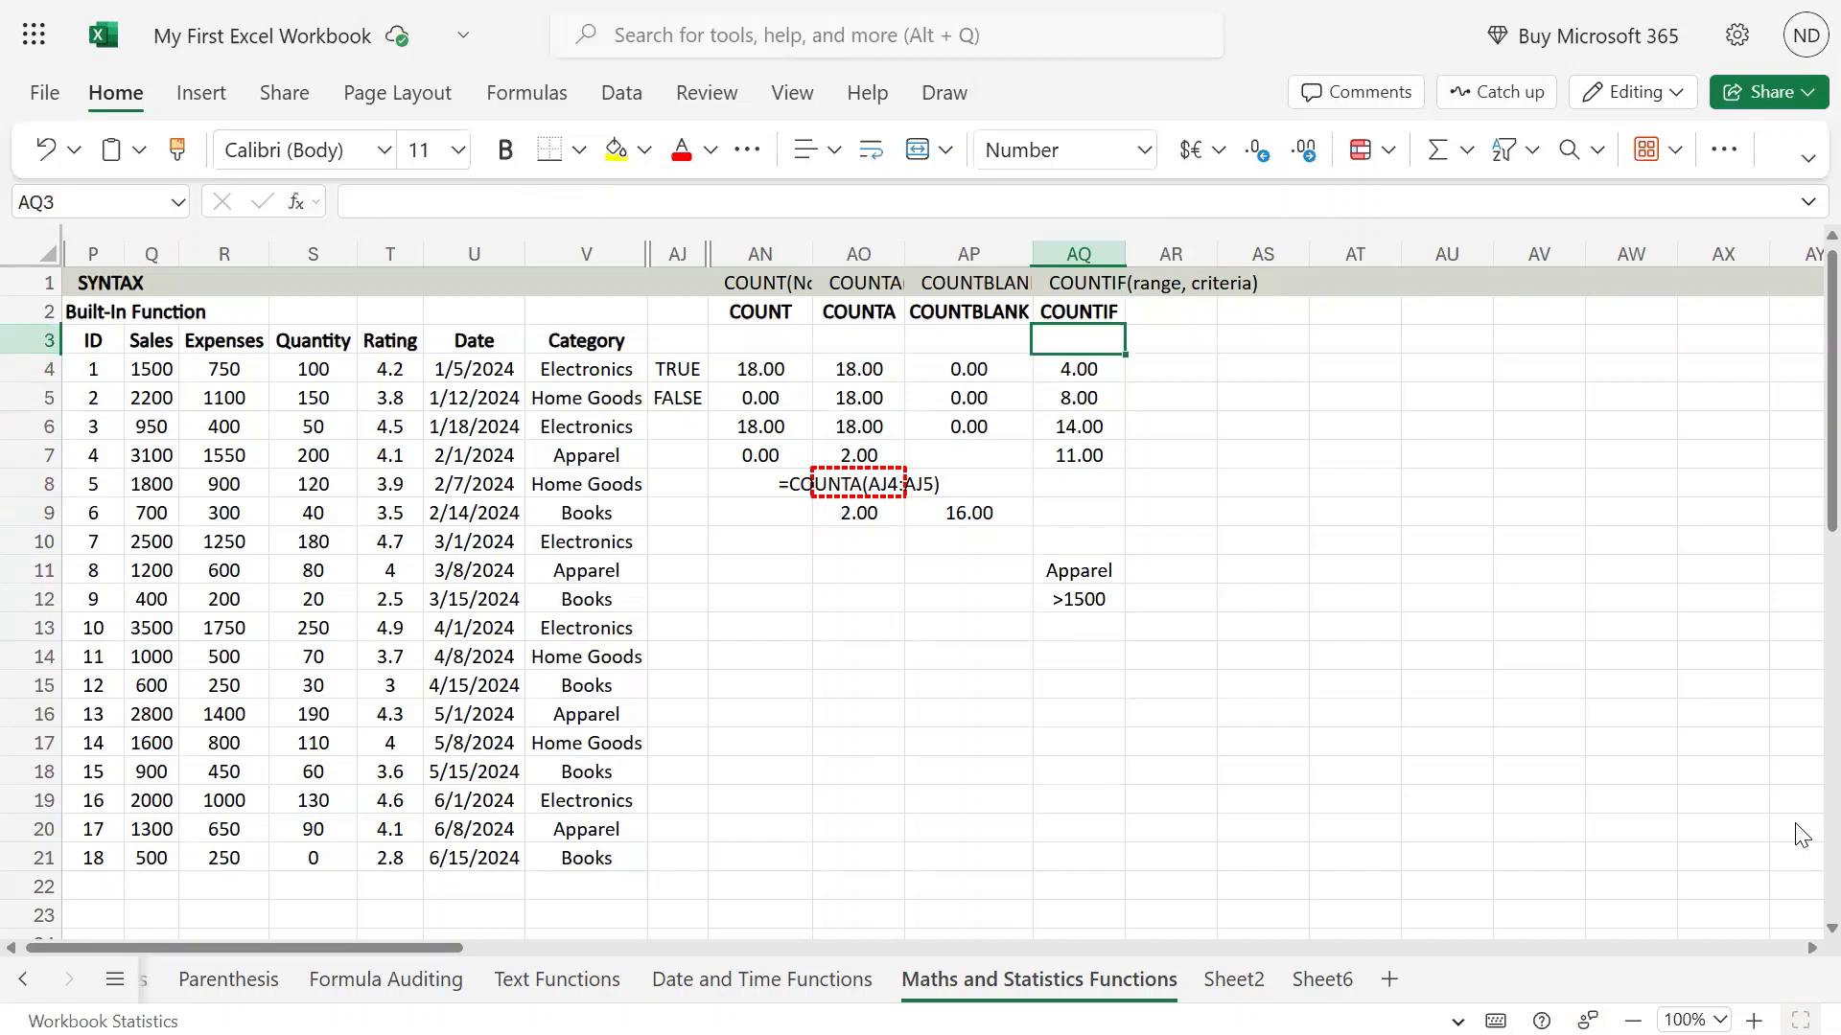
{"action": "key", "text": "Down"}
{"action": "key", "text": "Down"}
{"action": "key", "text": "Down"}
{"action": "key", "text": "Down"}
{"action": "key", "text": "Down"}
{"action": "key", "text": "Down"}
{"action": "key", "text": "Down"}
{"action": "key", "text": "Down"}
{"action": "key", "text": "Down"}
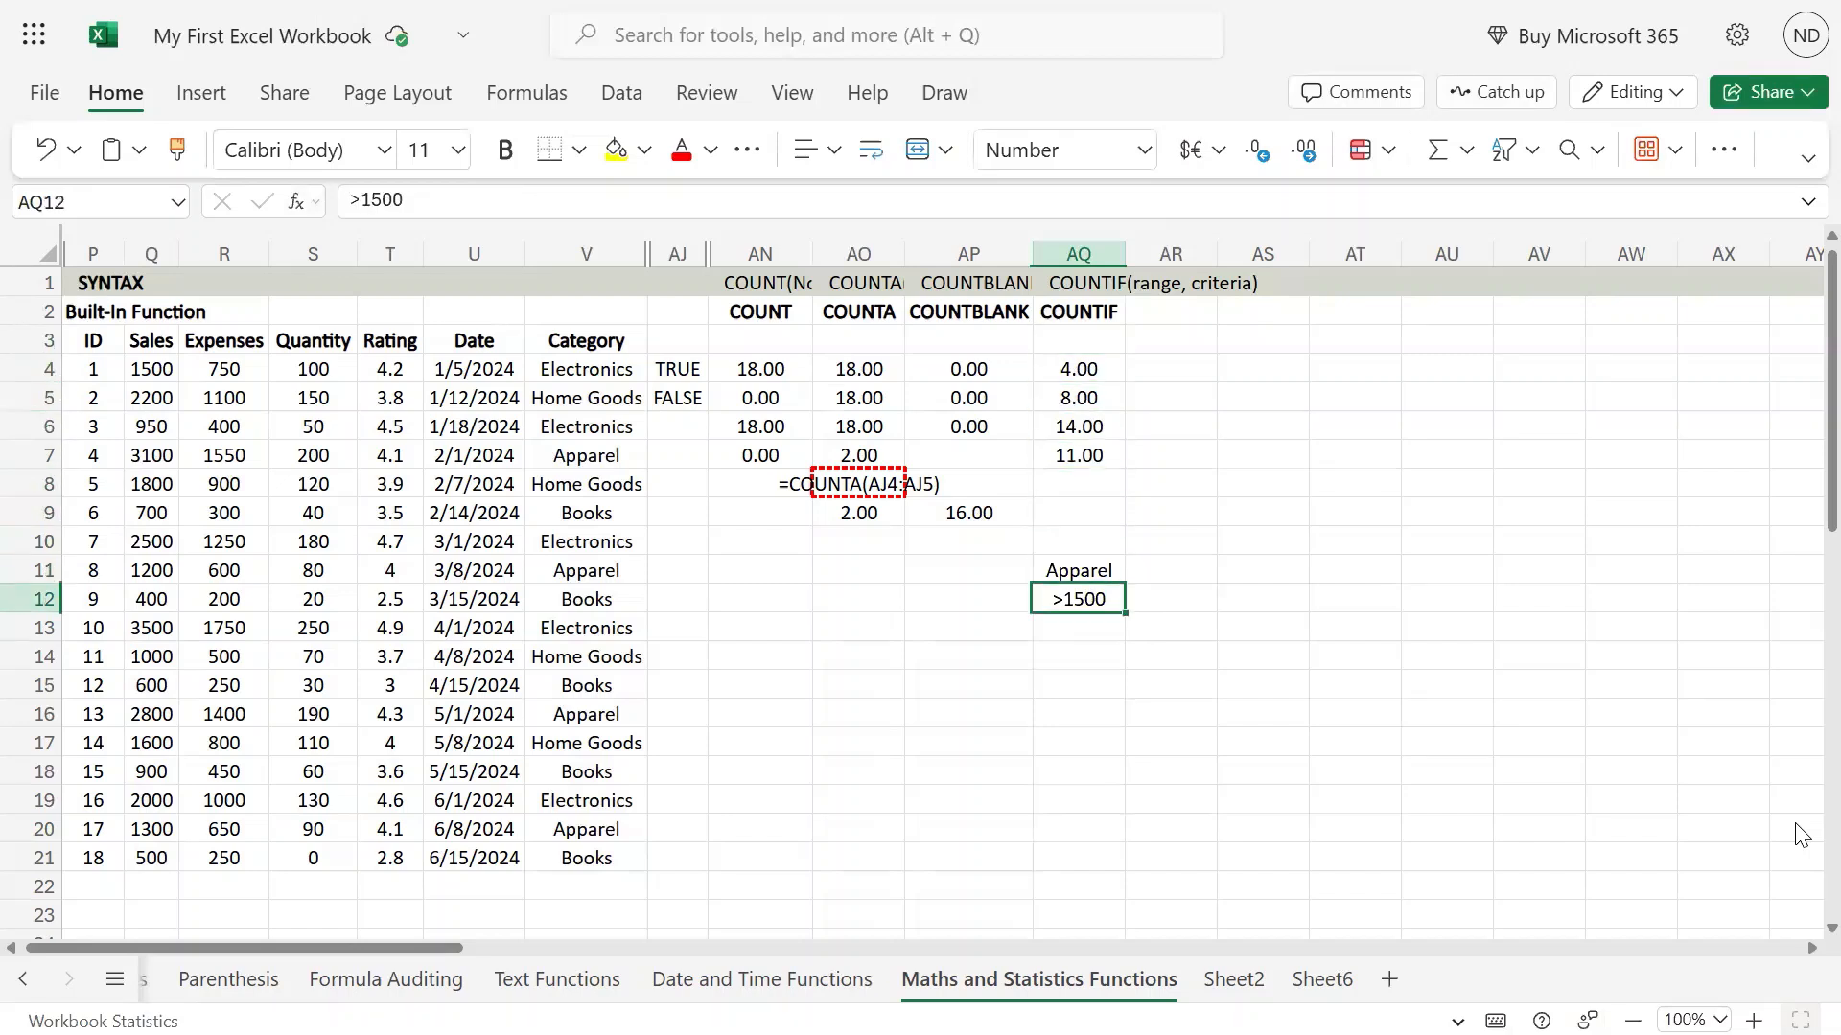
Replace the category criterion in AQ11 with Home Goods.
{"action": "key", "text": "Up"}
{"action": "key", "text": "F2"}
{"action": "key", "text": "BackSpace"}
{"action": "key", "text": "BackSpace"}
{"action": "key", "text": "BackSpace"}
{"action": "key", "text": "BackSpace"}
{"action": "key", "text": "BackSpace"}
{"action": "key", "text": "BackSpace"}
{"action": "key", "text": "BackSpace"}
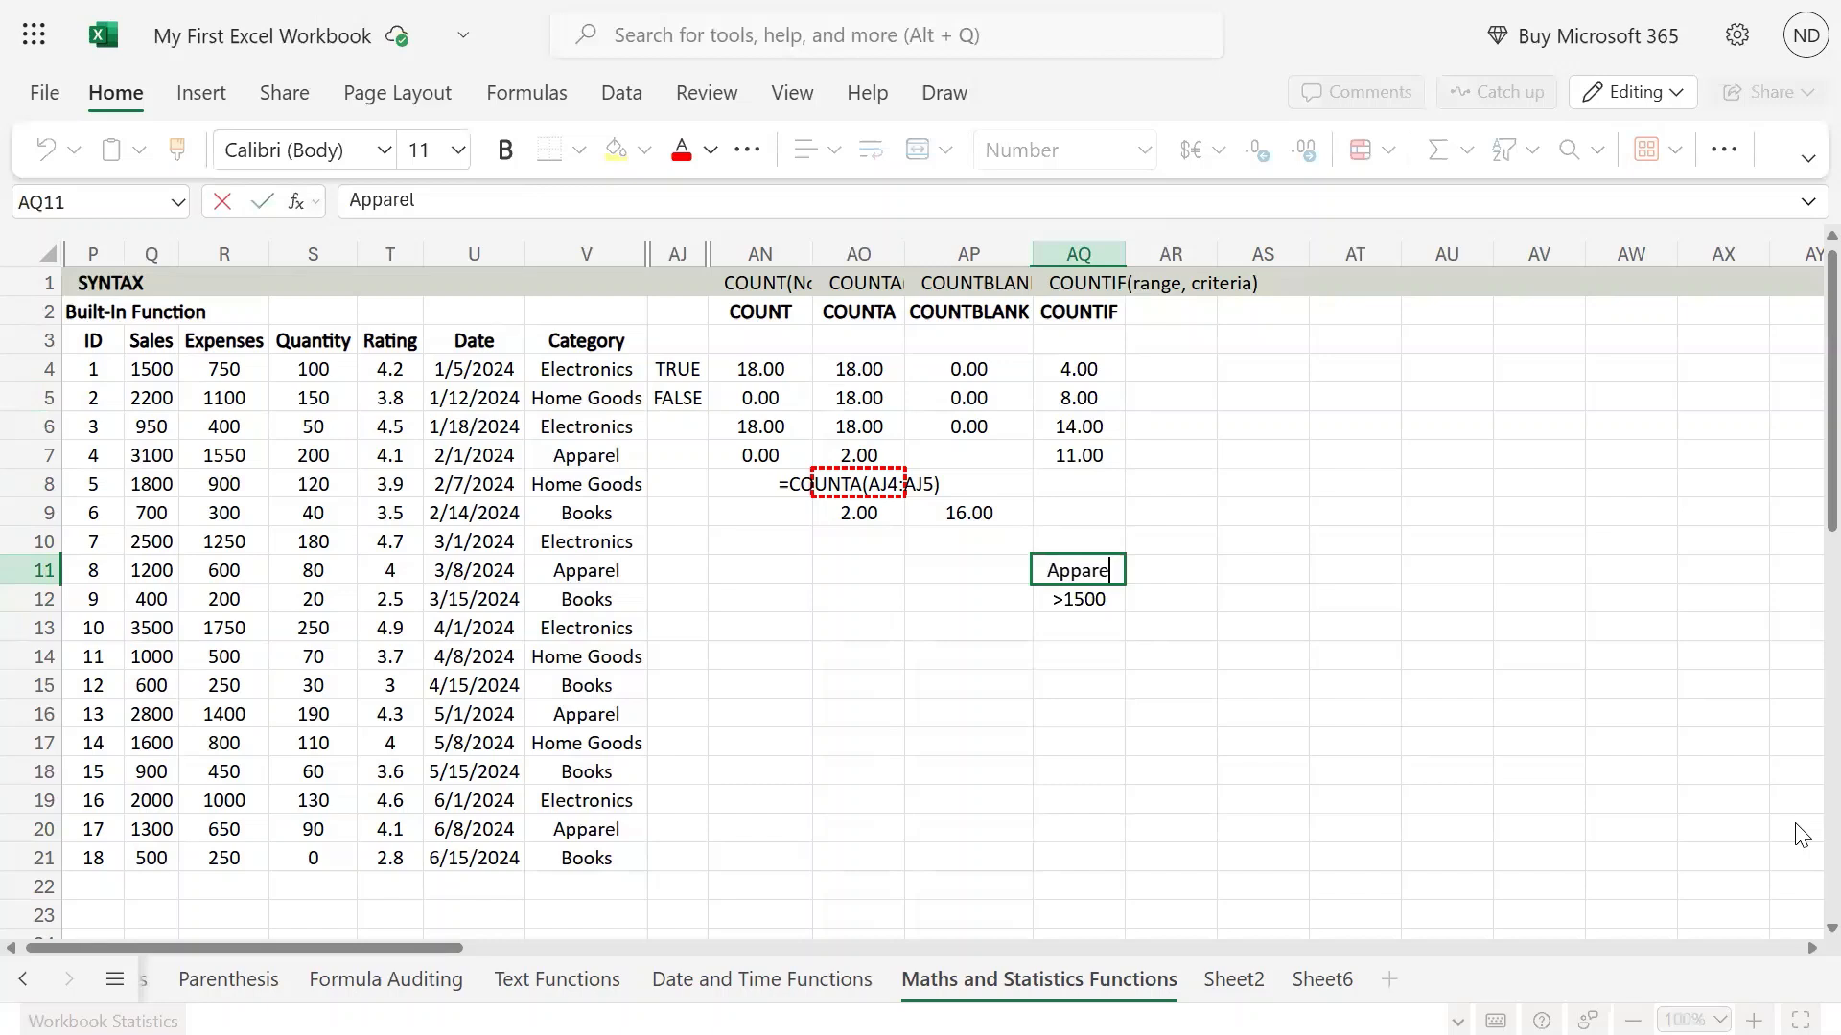
{"action": "type", "text": "Home Goods"}
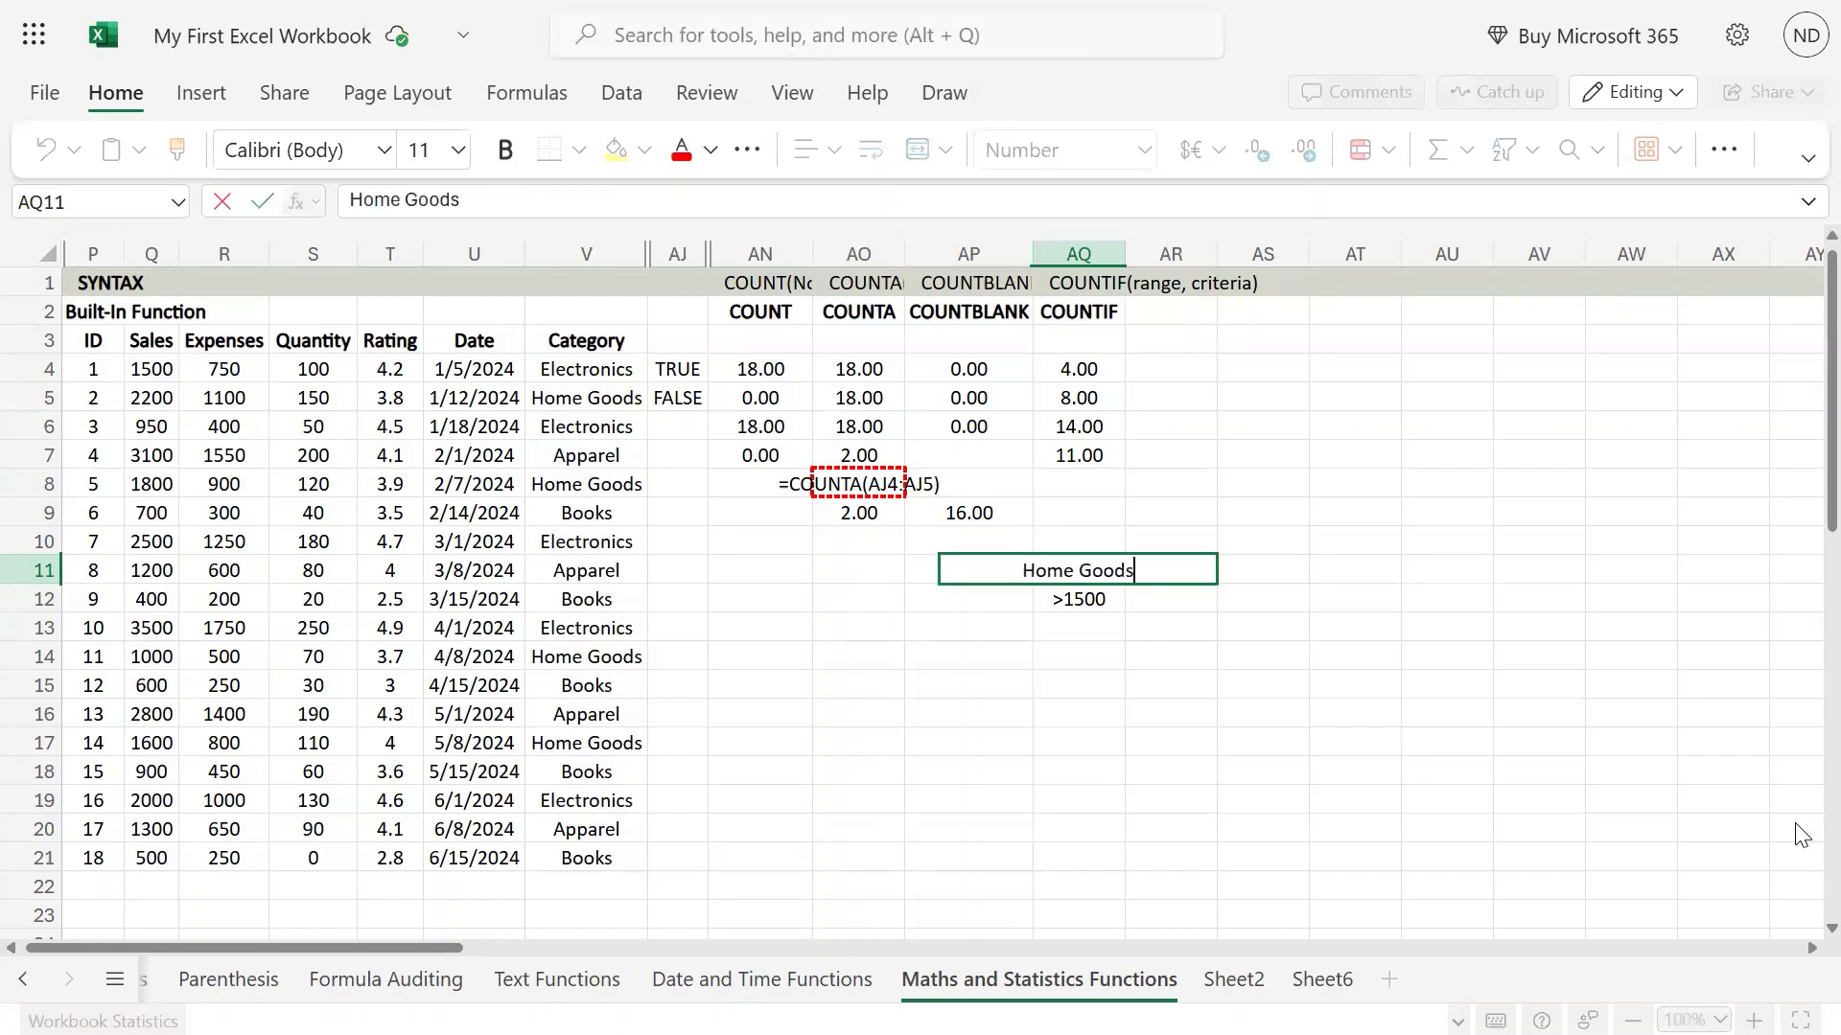
{"action": "key", "text": "Return"}
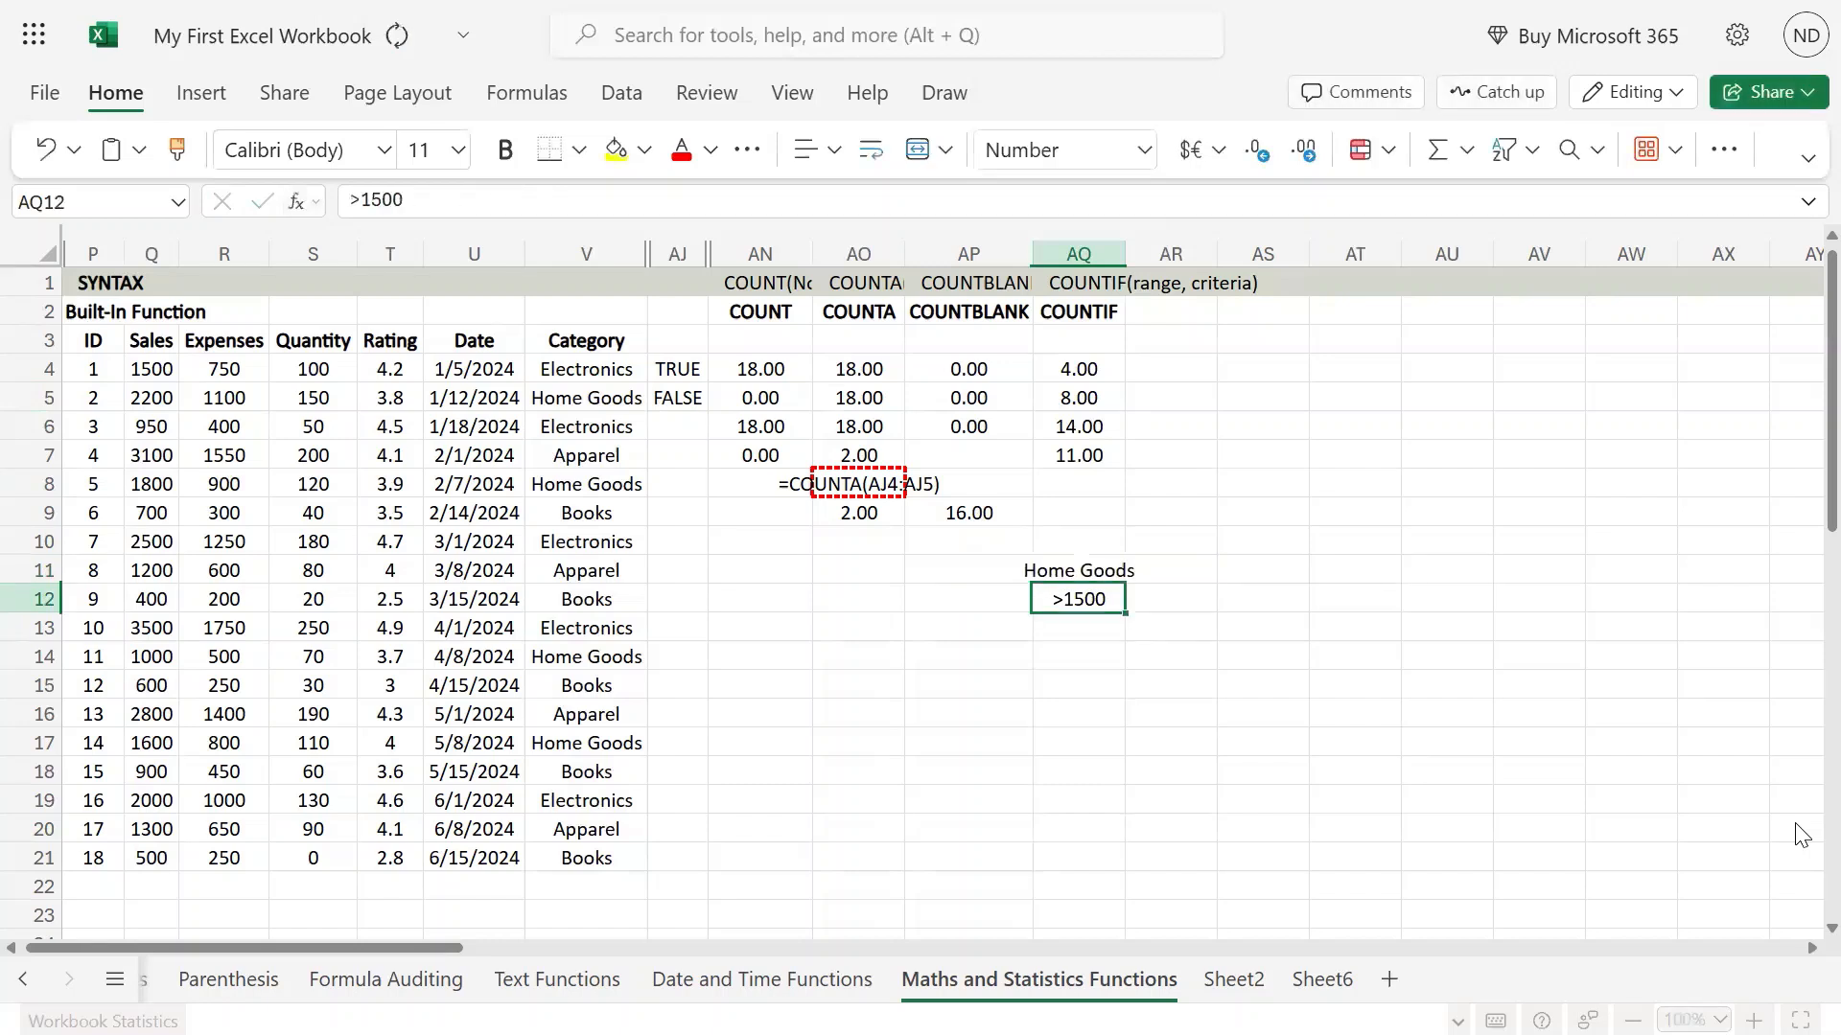
Replace the category criterion in AQ11 with Books.
{"action": "key", "text": "Up"}
{"action": "key", "text": "ctrl+f"}
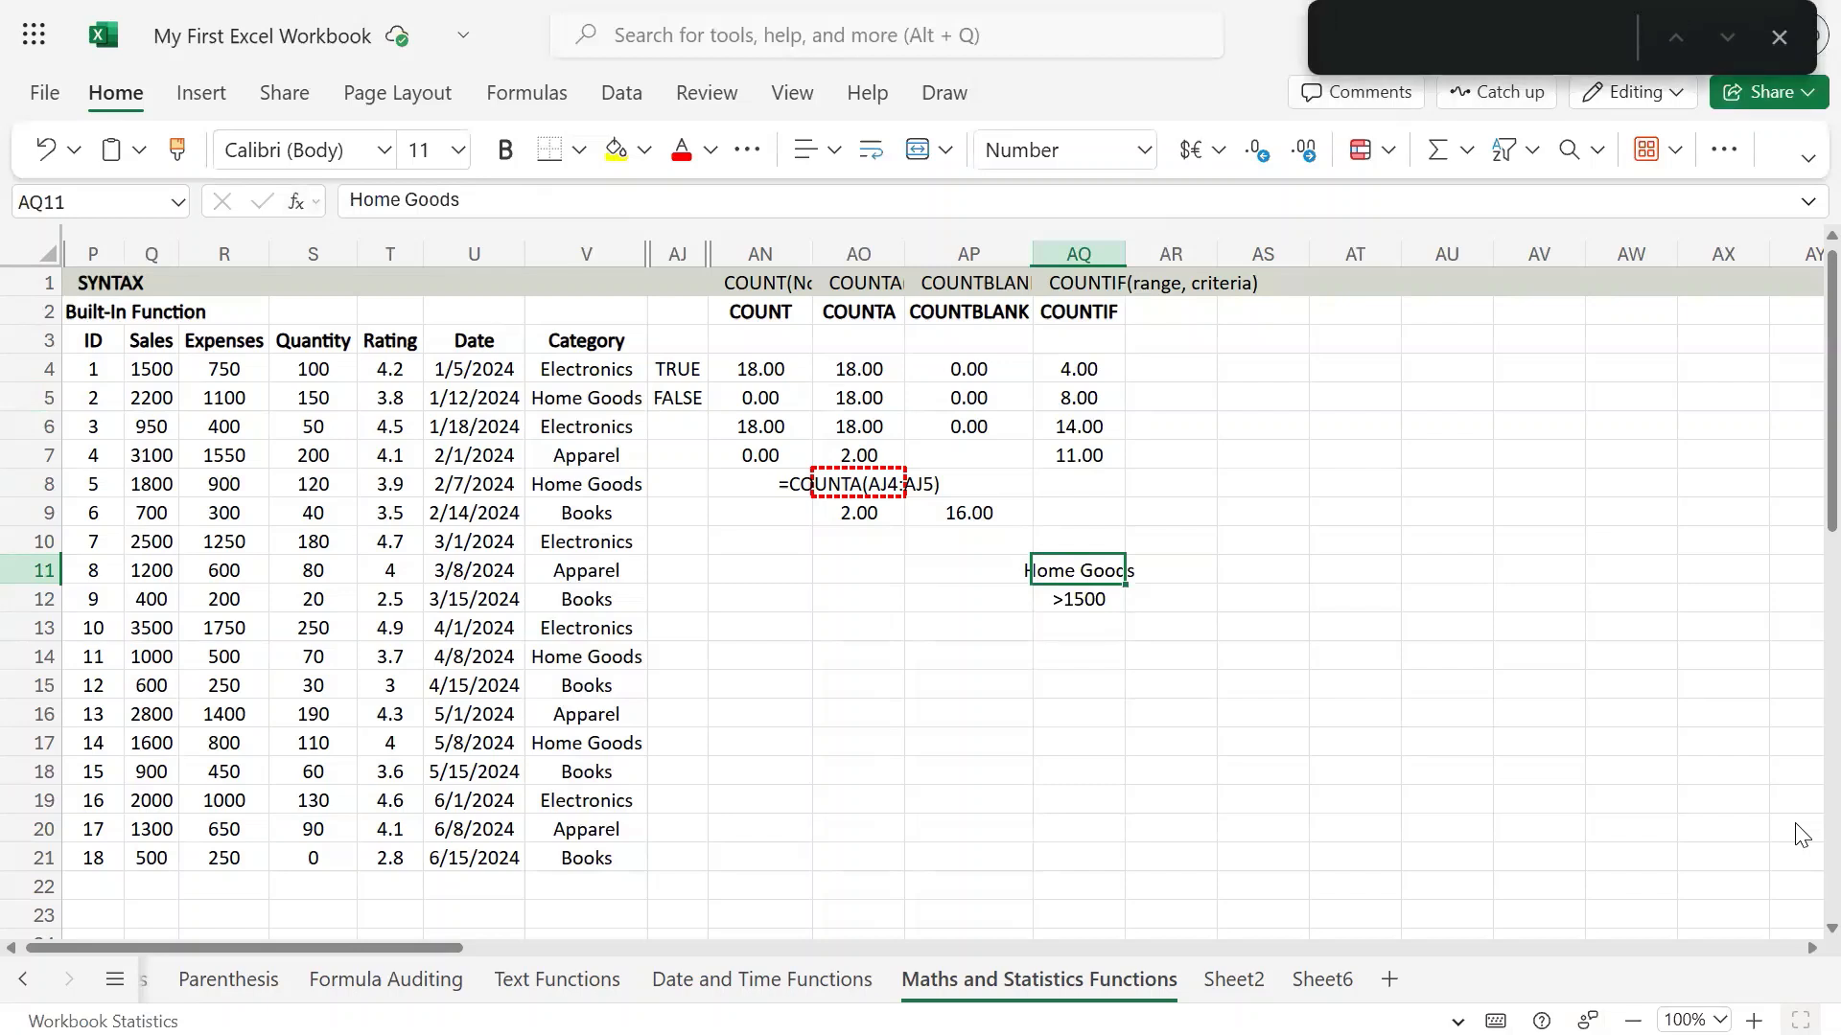
{"action": "key", "text": "Escape"}
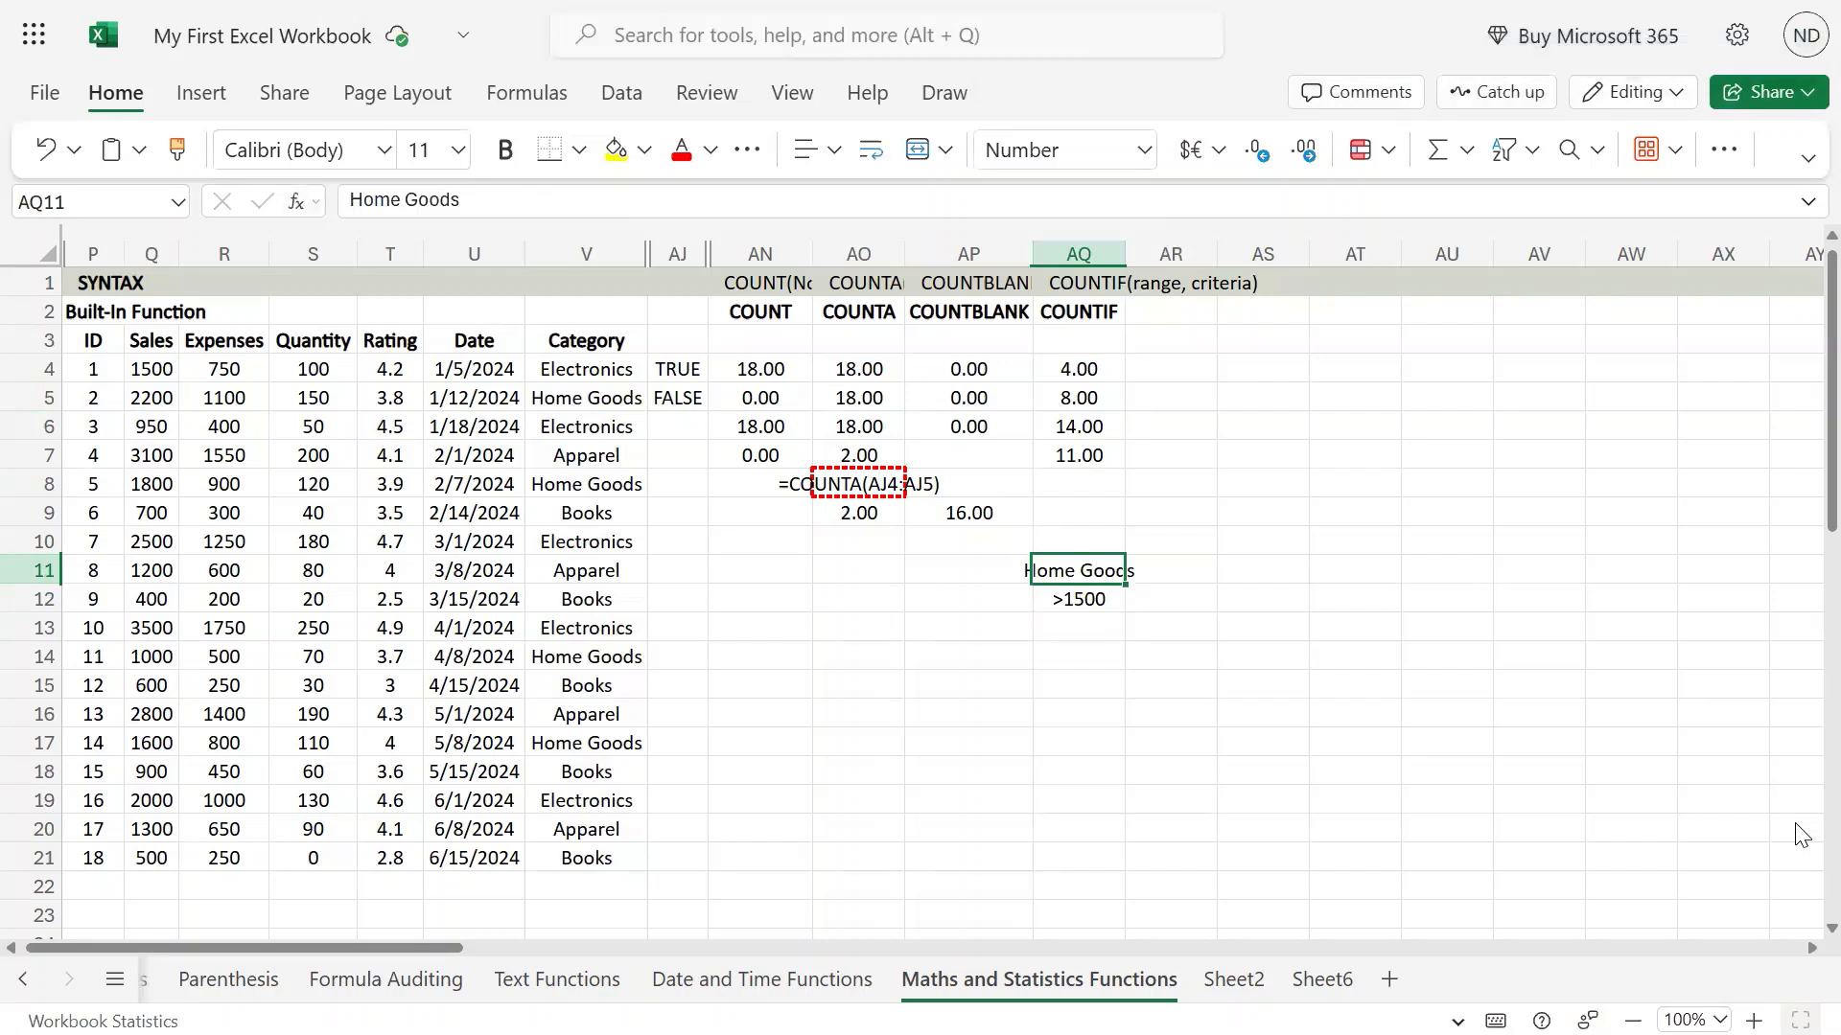
{"action": "key", "text": "F2"}
{"action": "key", "text": "BackSpace"}
{"action": "key", "text": "BackSpace"}
{"action": "key", "text": "BackSpace"}
{"action": "key", "text": "BackSpace"}
{"action": "key", "text": "BackSpace"}
{"action": "key", "text": "BackSpace"}
{"action": "key", "text": "BackSpace"}
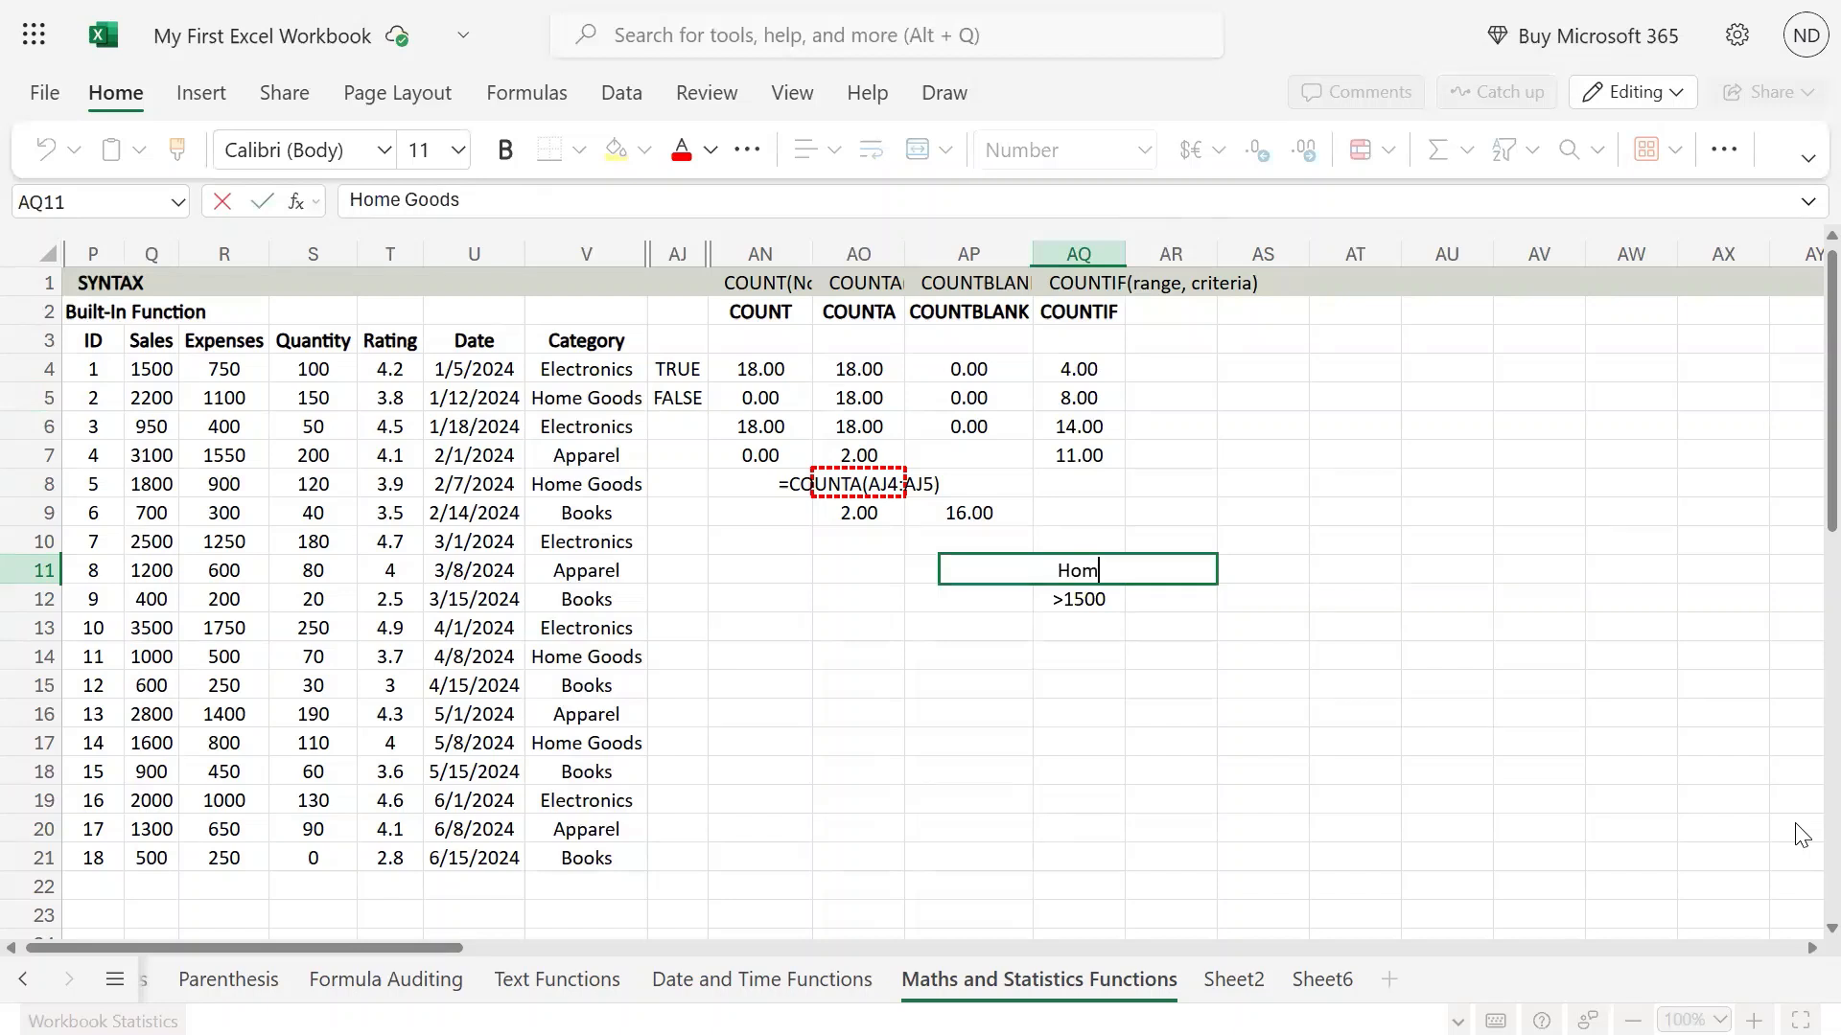
{"action": "key", "text": "BackSpace"}
{"action": "key", "text": "BackSpace"}
{"action": "key", "text": "BackSpace"}
{"action": "type", "text": "N"}
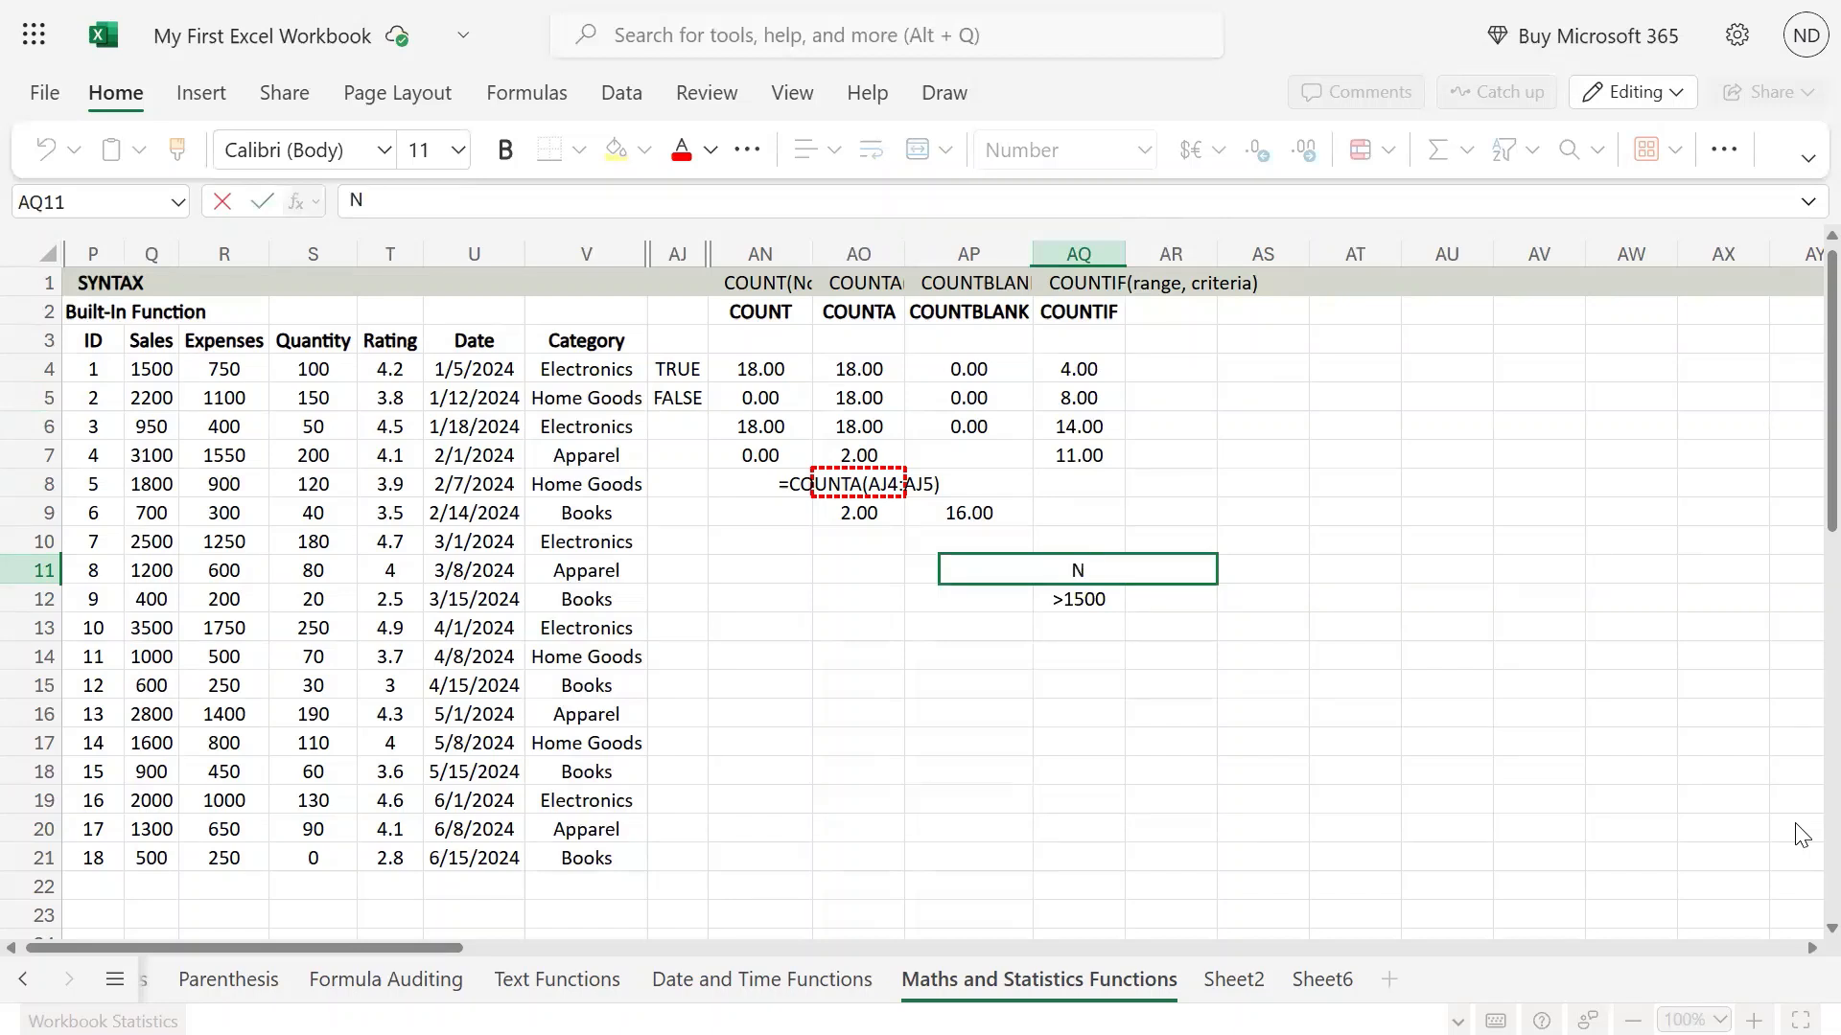
{"action": "key", "text": "BackSpace"}
{"action": "type", "text": "Bpp"}
{"action": "key", "text": "BackSpace"}
{"action": "key", "text": "BackSpace"}
{"action": "type", "text": "ooks"}
{"action": "key", "text": "Return"}
Review the COUNTIF formulas in AQ4 and AQ5 against the category criterion in AQ11.
{"action": "key", "text": "Up"}
{"action": "key", "text": "Up"}
{"action": "key", "text": "Up"}
{"action": "key", "text": "Up"}
{"action": "key", "text": "Up"}
{"action": "key", "text": "Up"}
{"action": "key", "text": "Up"}
{"action": "key", "text": "Up"}
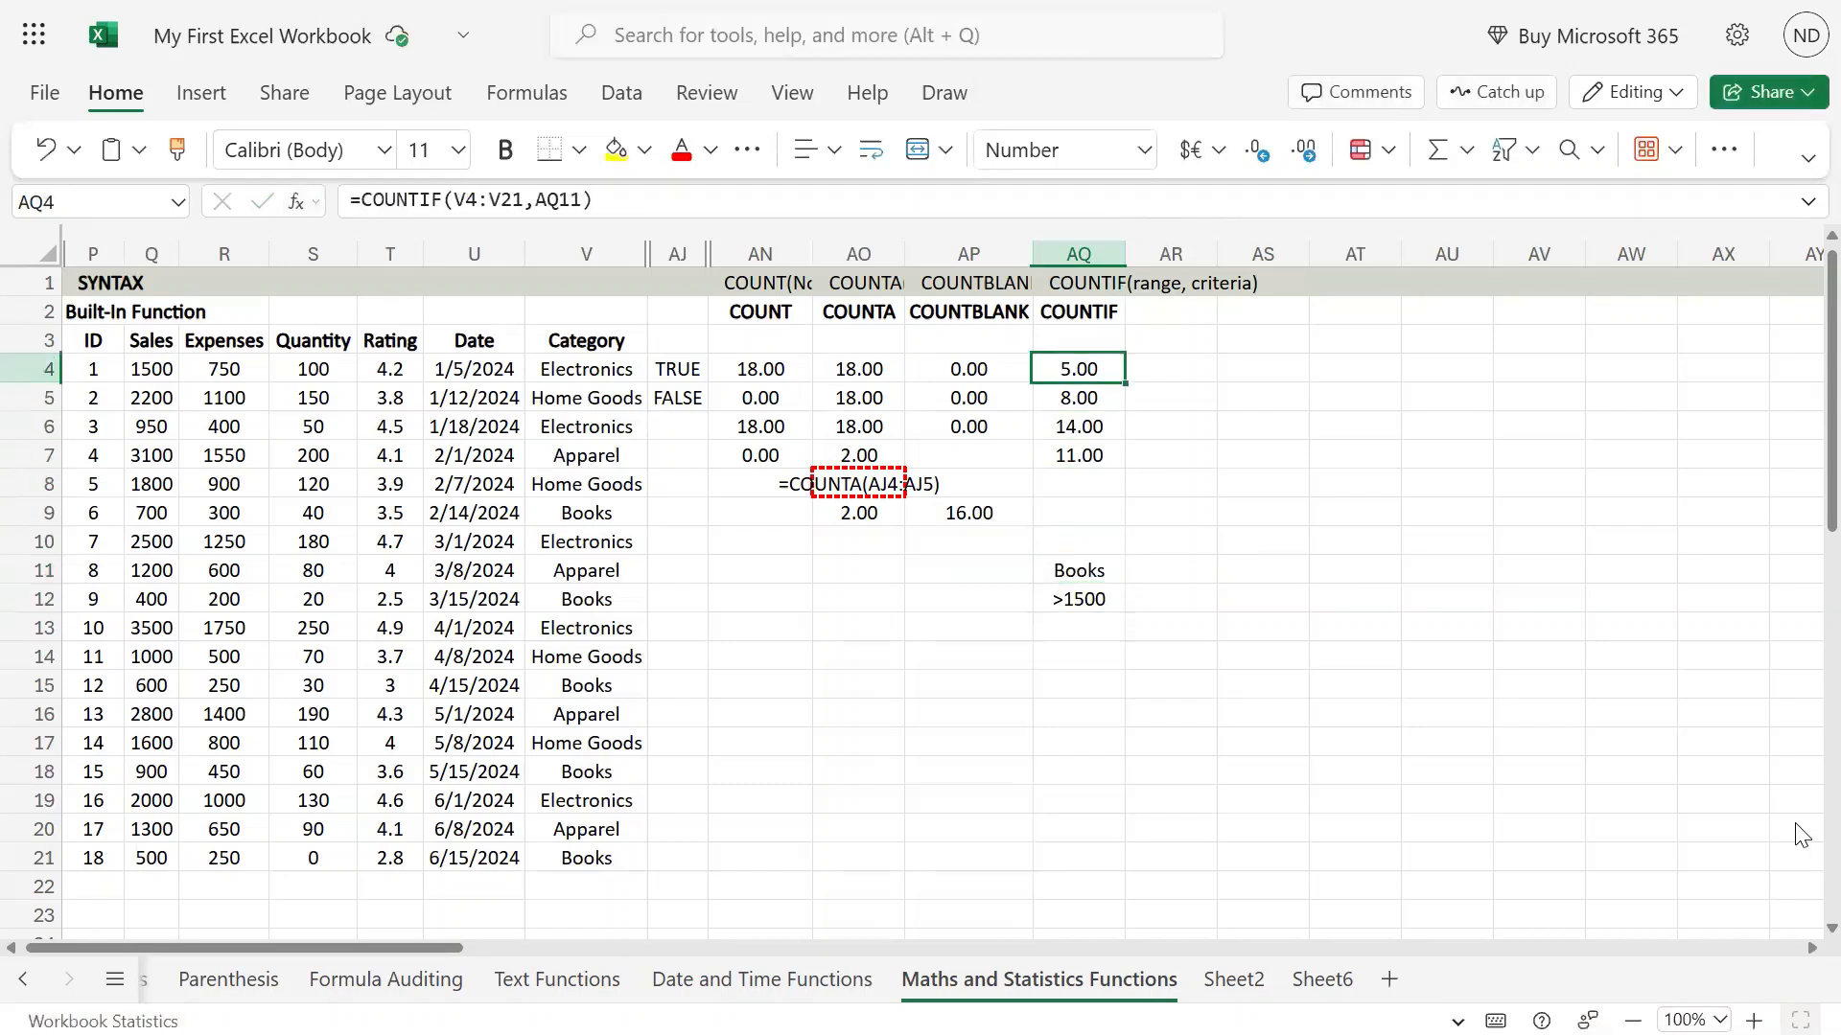
{"action": "key", "text": "Down"}
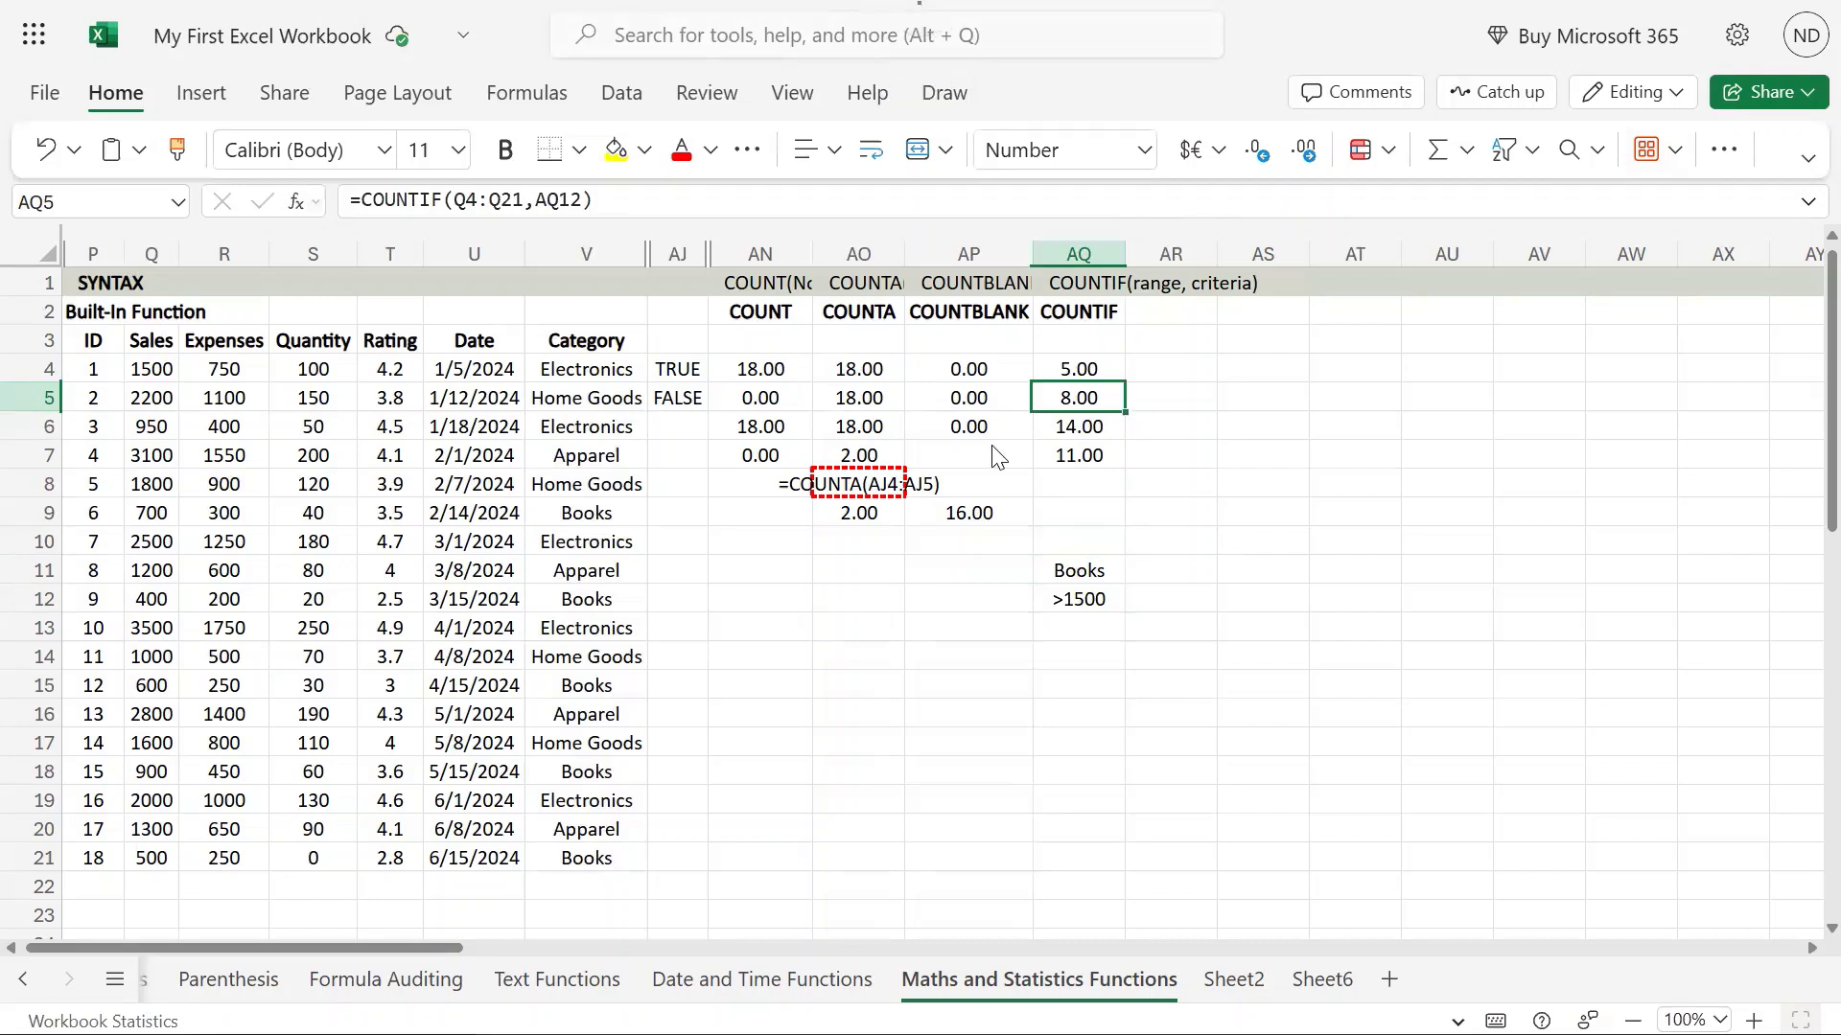
{"action": "left_click", "coordinate": [1100, 575]}
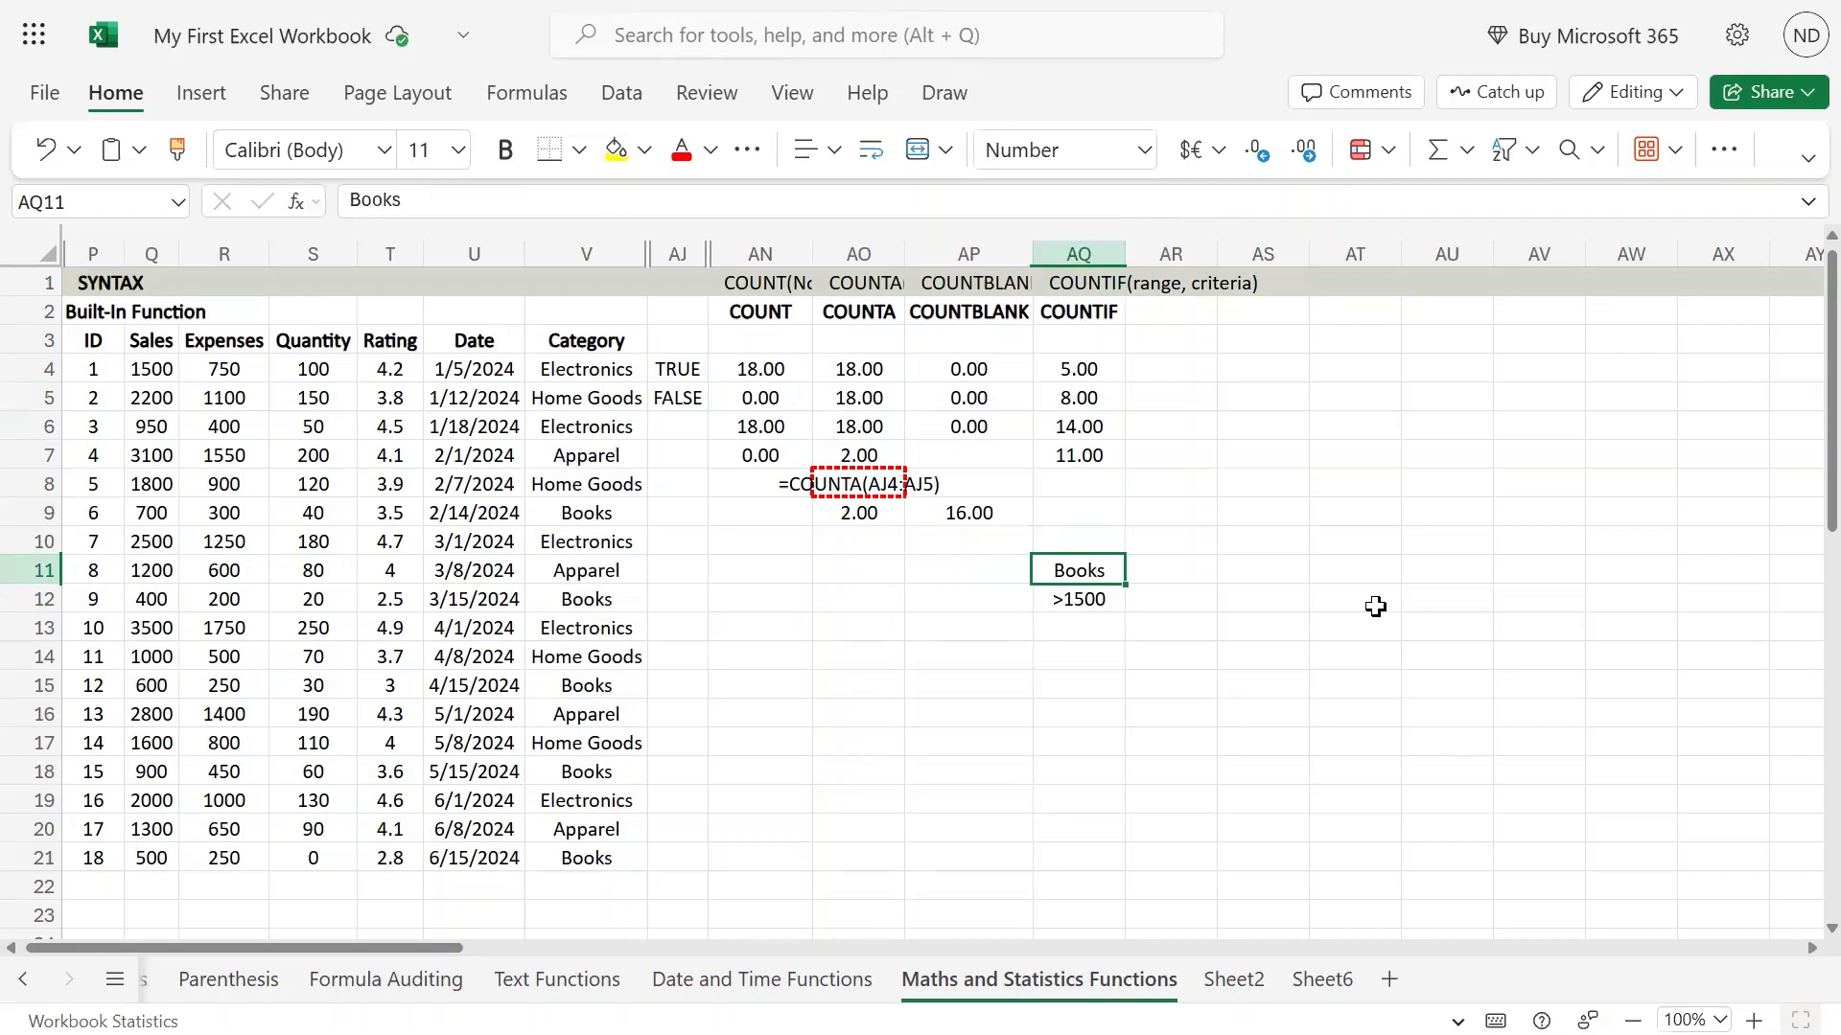
{"action": "key", "text": "Left"}
{"action": "key", "text": "Left"}
{"action": "key", "text": "Left"}
{"action": "key", "text": "Left"}
{"action": "key", "text": "Left"}
{"action": "key", "text": "Right"}
{"action": "key", "text": "Right"}
{"action": "key", "text": "Right"}
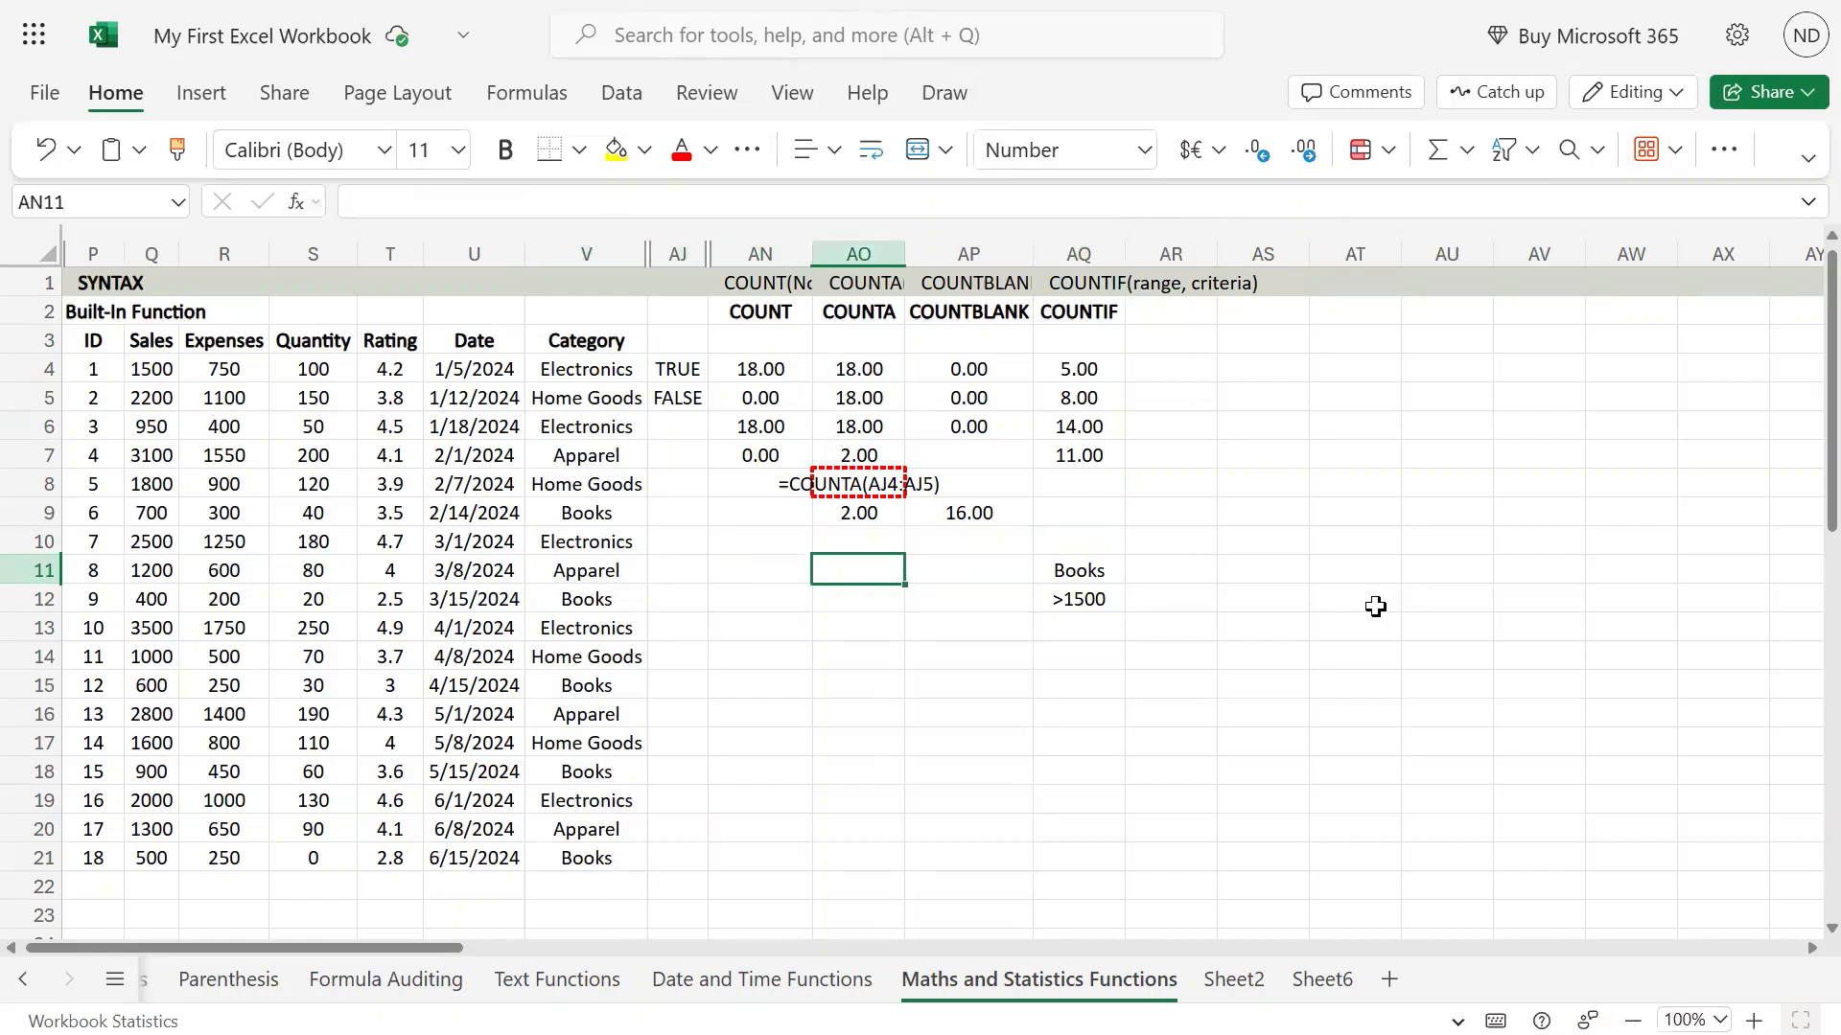
{"action": "key", "text": "Right"}
{"action": "key", "text": "Right"}
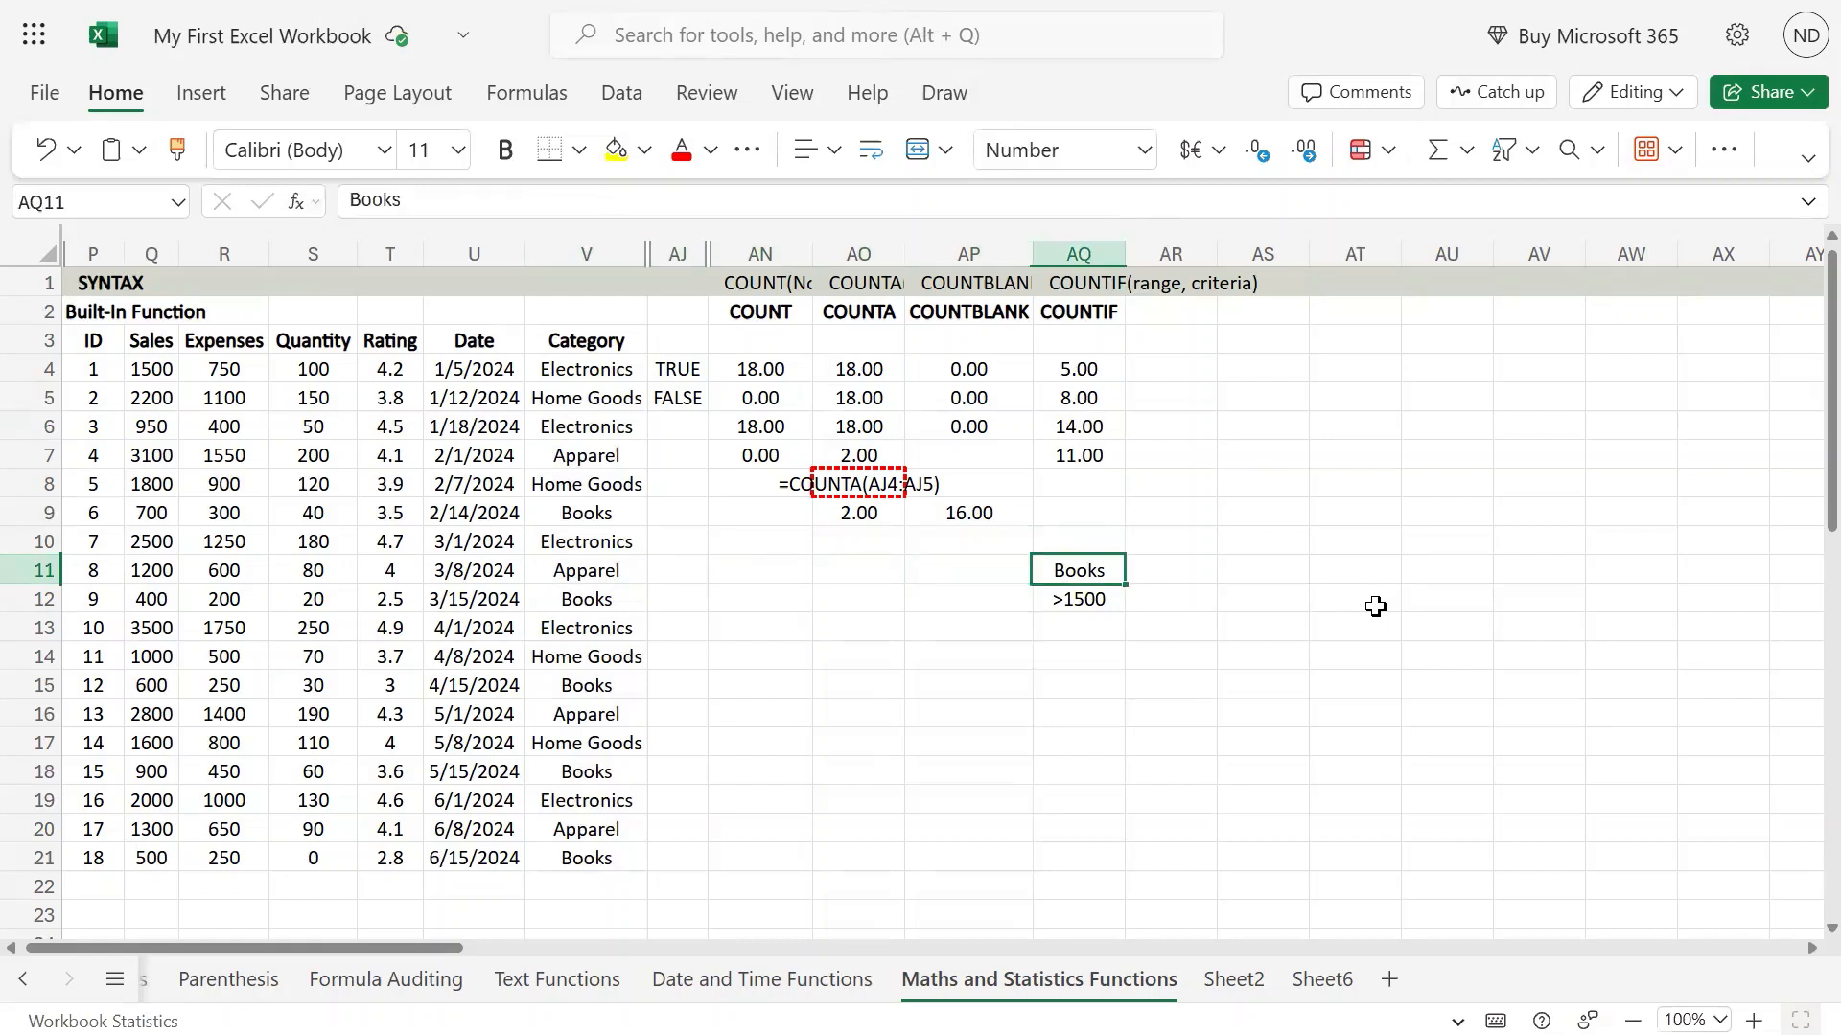
Change the initial letter of the category criterion in AQ11 to lowercase so it reads books.
{"action": "key", "text": "F2"}
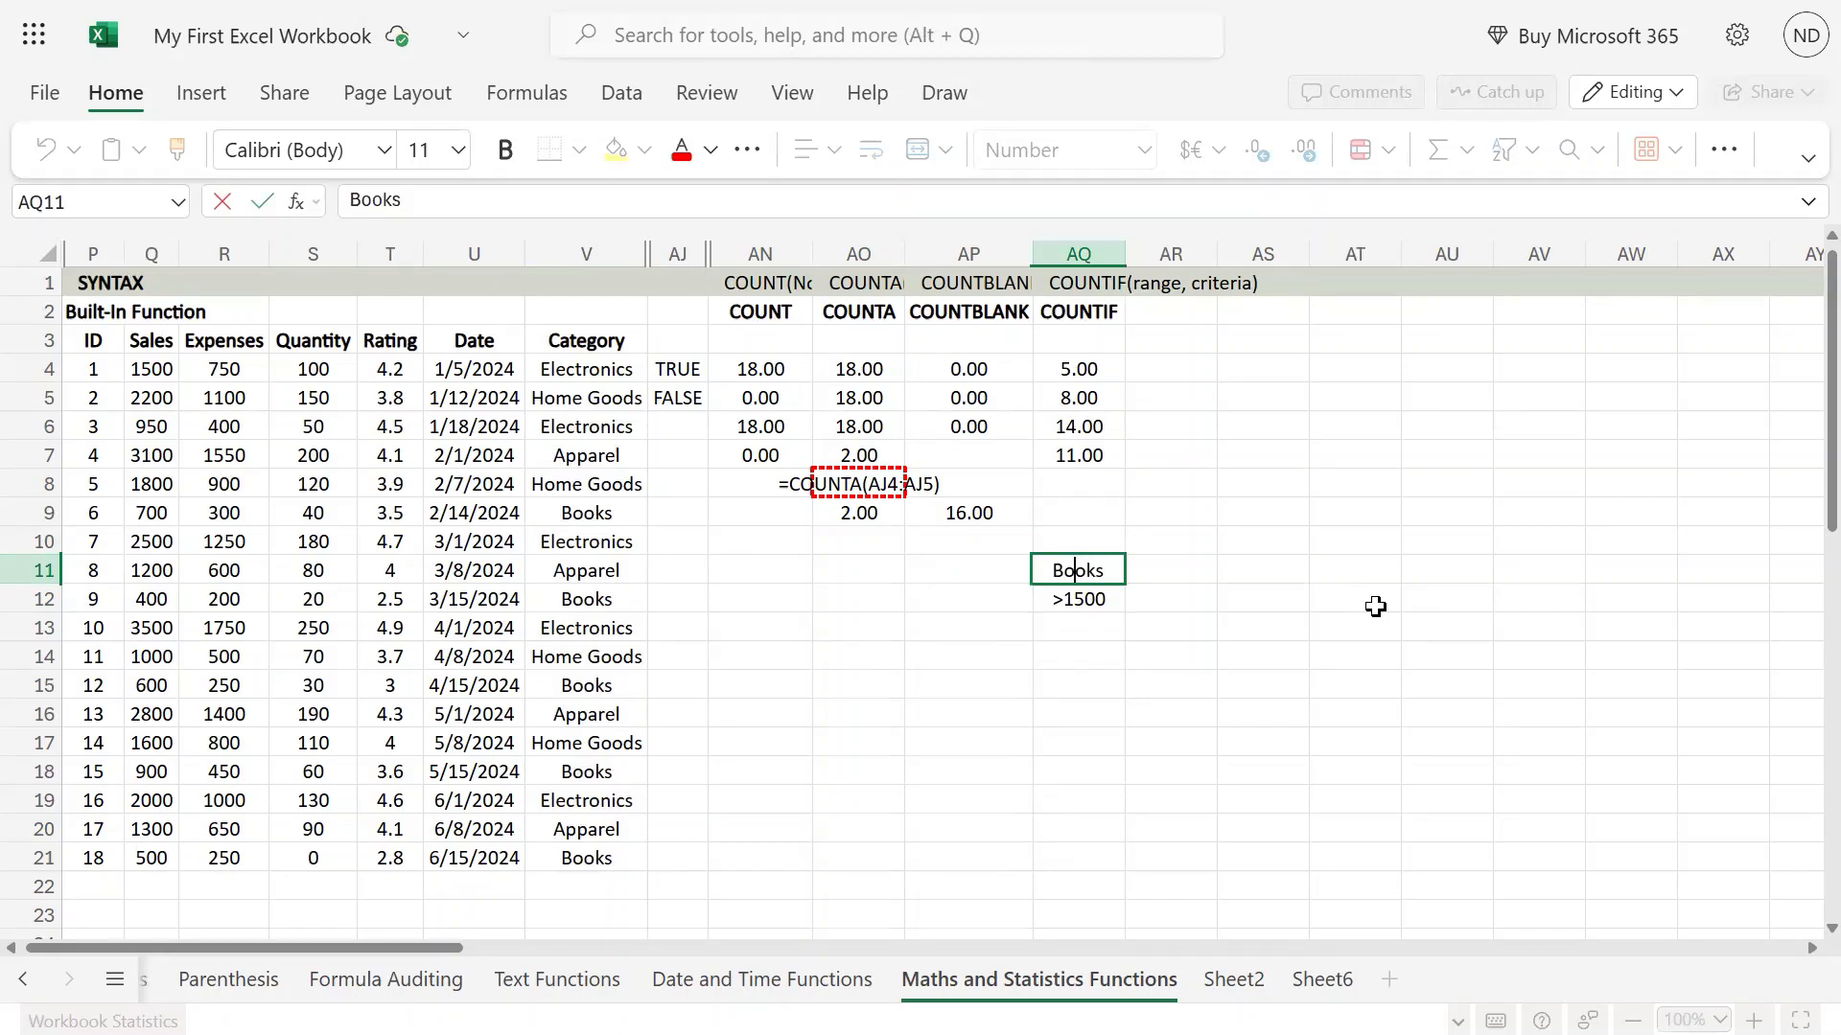
{"action": "key", "text": "Left"}
{"action": "key", "text": "Left"}
{"action": "key", "text": "Left"}
{"action": "key", "text": "Left"}
{"action": "key", "text": "BackSpace"}
{"action": "type", "text": "b"}
{"action": "key", "text": "Return"}
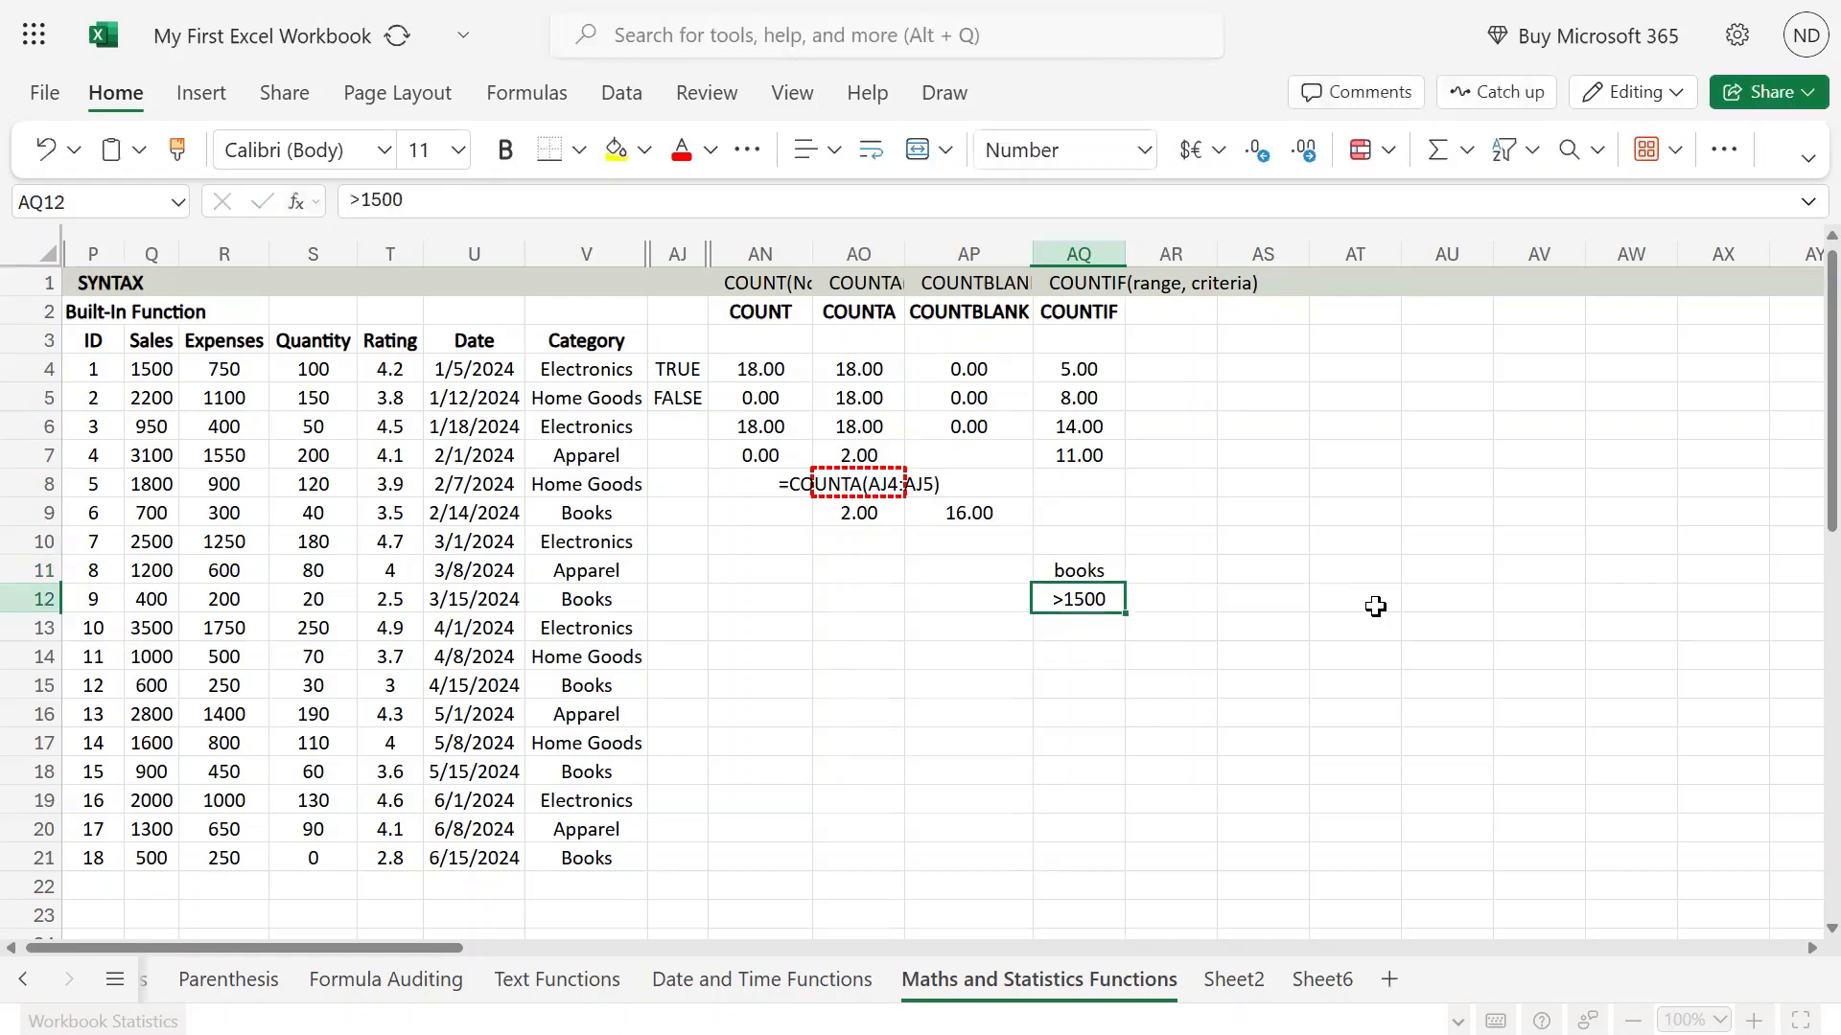
Shorten the category criterion in AQ11 to the singular book.
{"action": "key", "text": "Up"}
{"action": "key", "text": "Up"}
{"action": "key", "text": "Down"}
{"action": "key", "text": "Down"}
{"action": "key", "text": "Up"}
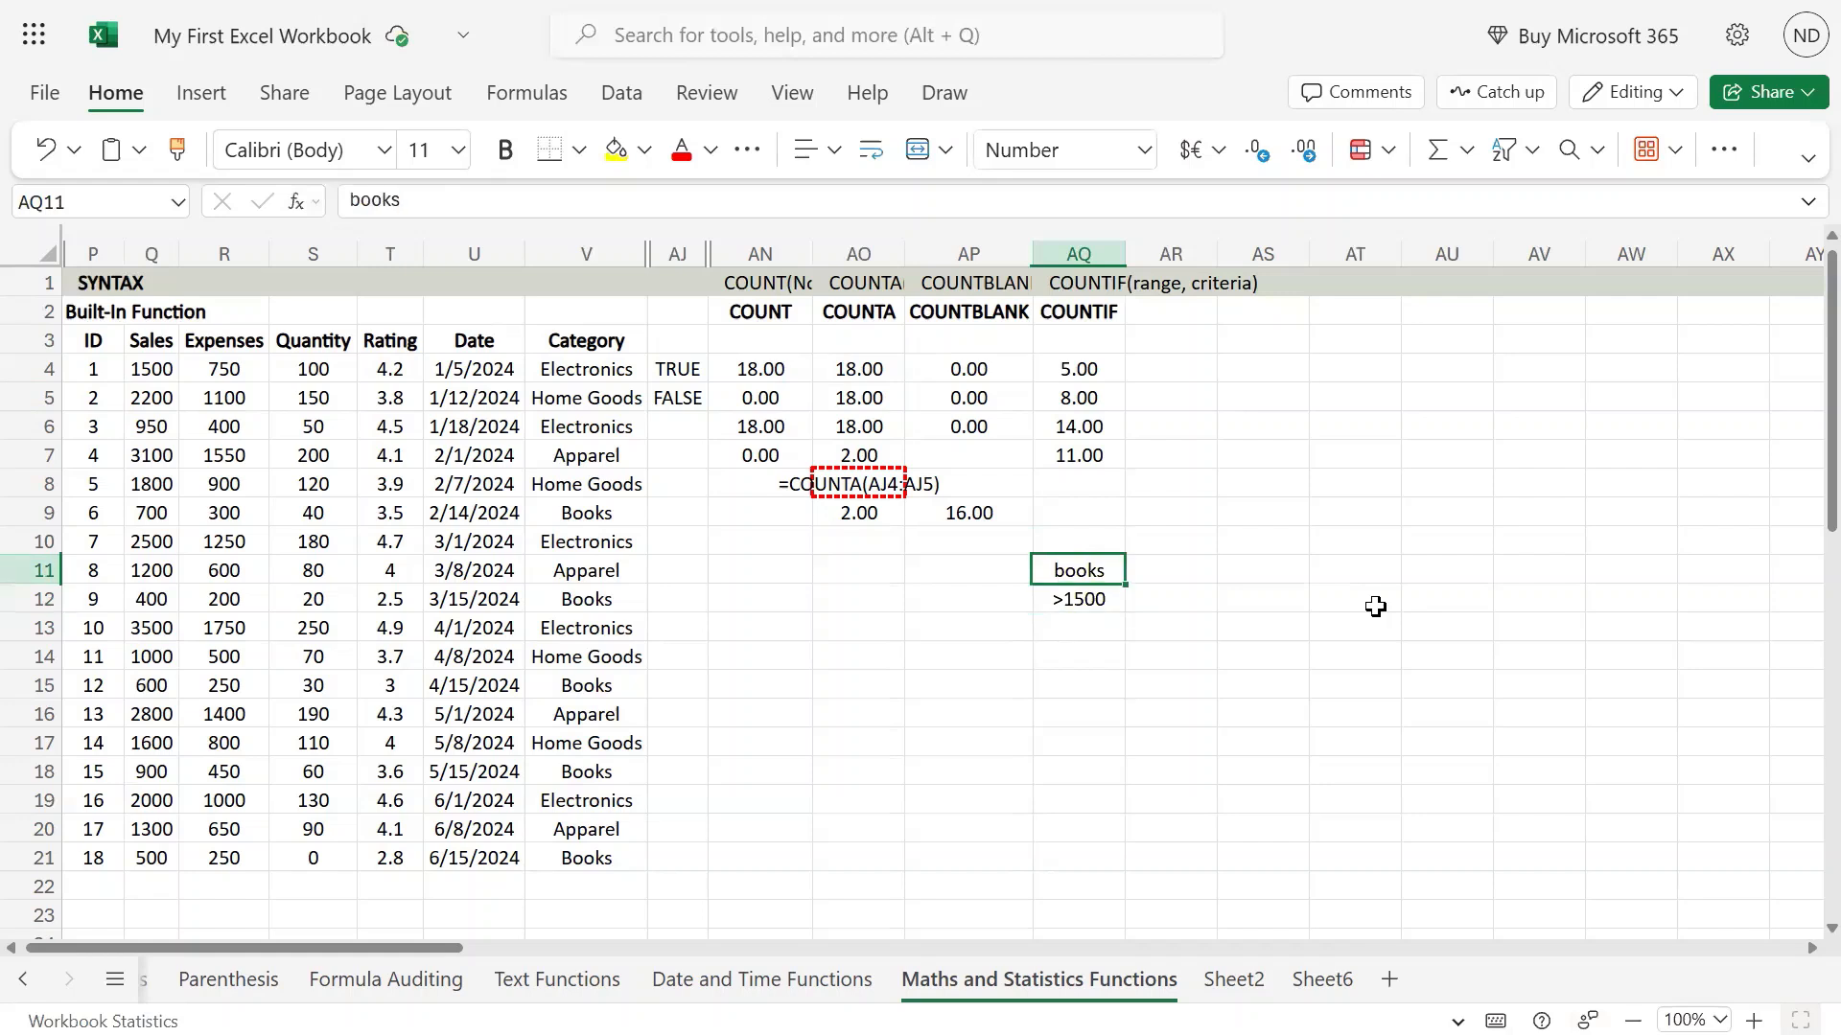
{"action": "key", "text": "F2"}
{"action": "key", "text": "BackSpace"}
{"action": "key", "text": "shift+Return"}
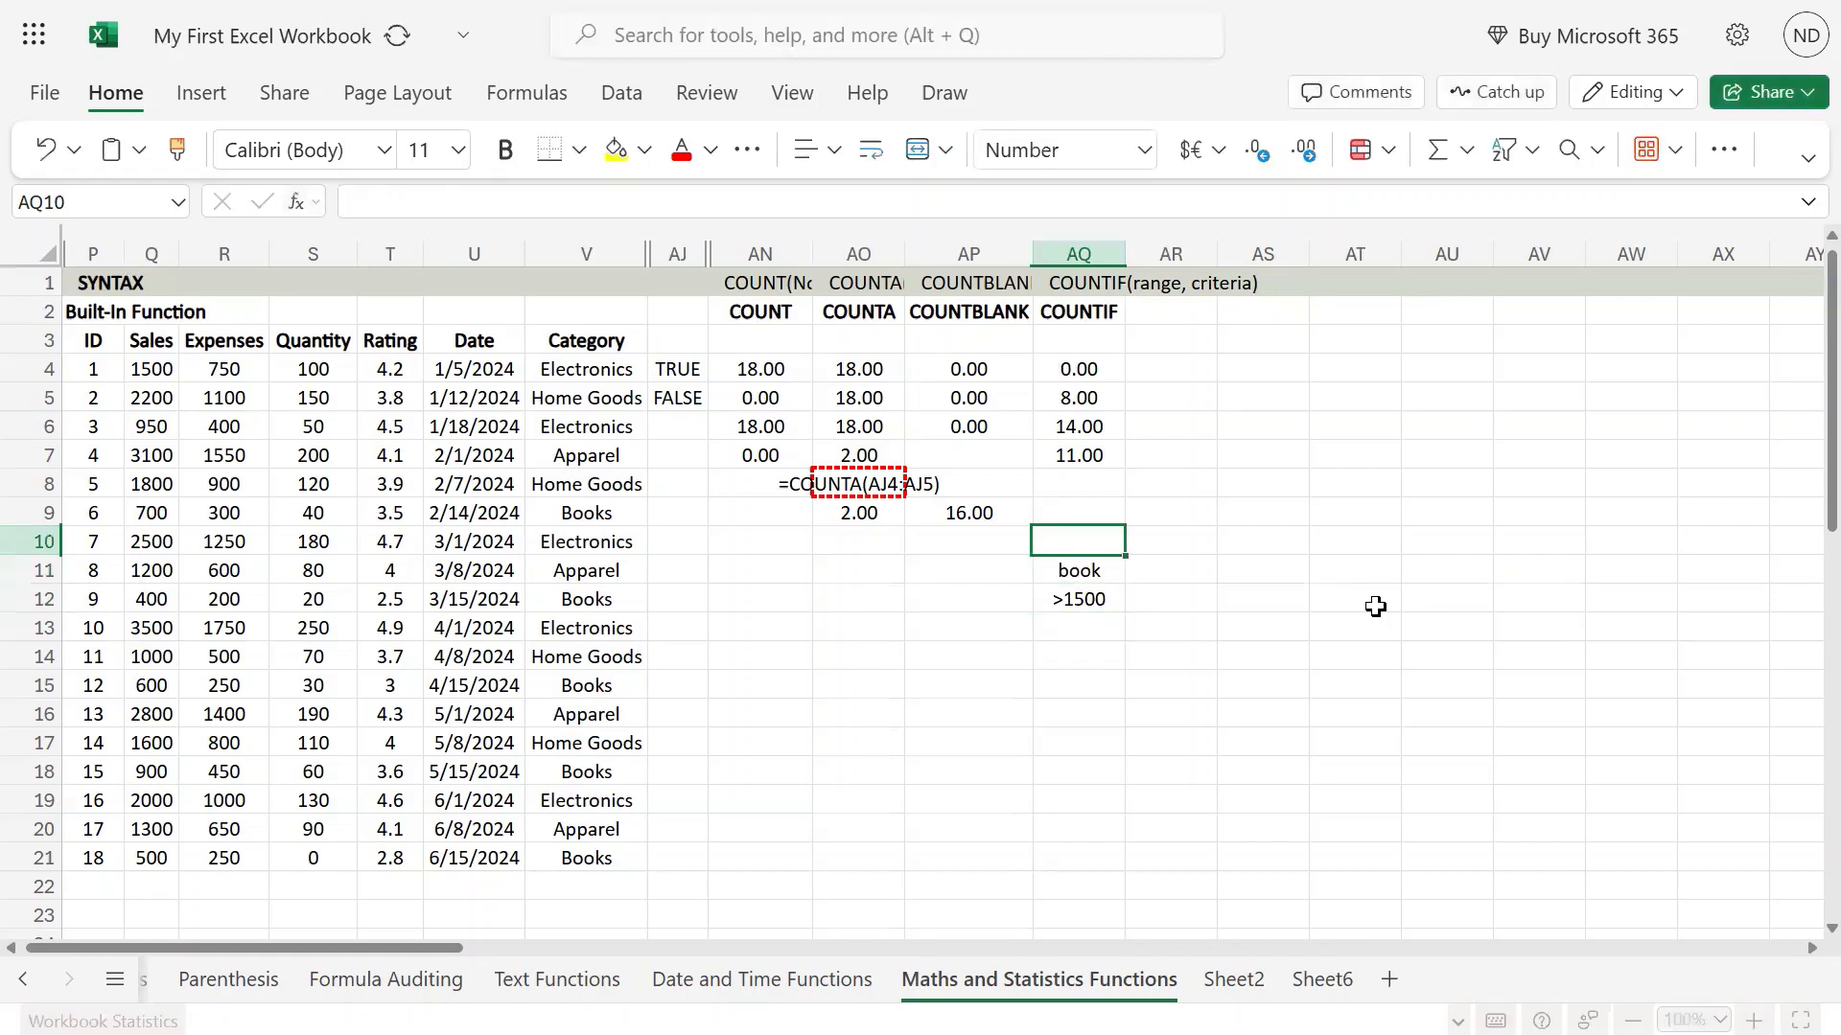
Capitalise the singular category criterion in AQ11 so it reads Book.
{"action": "key", "text": "Down"}
{"action": "key", "text": "F2"}
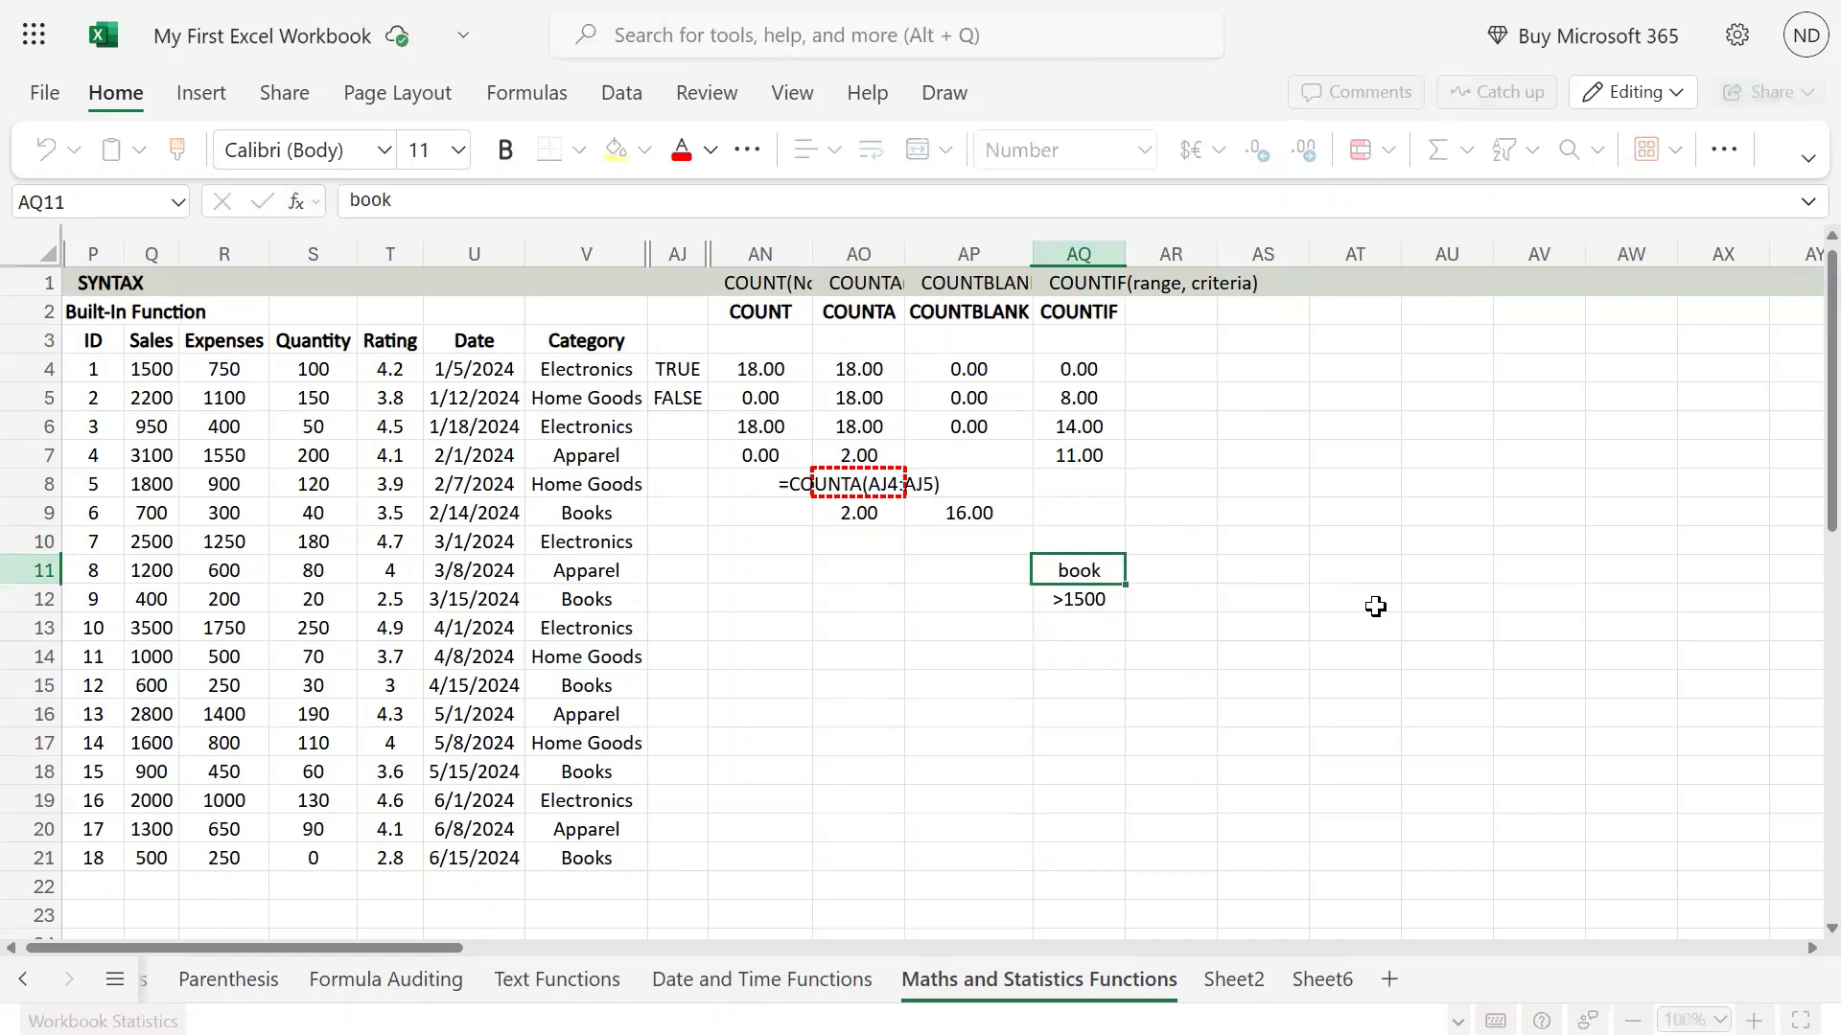
{"action": "key", "text": "Left"}
{"action": "key", "text": "Left"}
{"action": "key", "text": "Left"}
{"action": "key", "text": "BackSpace"}
{"action": "type", "text": "B"}
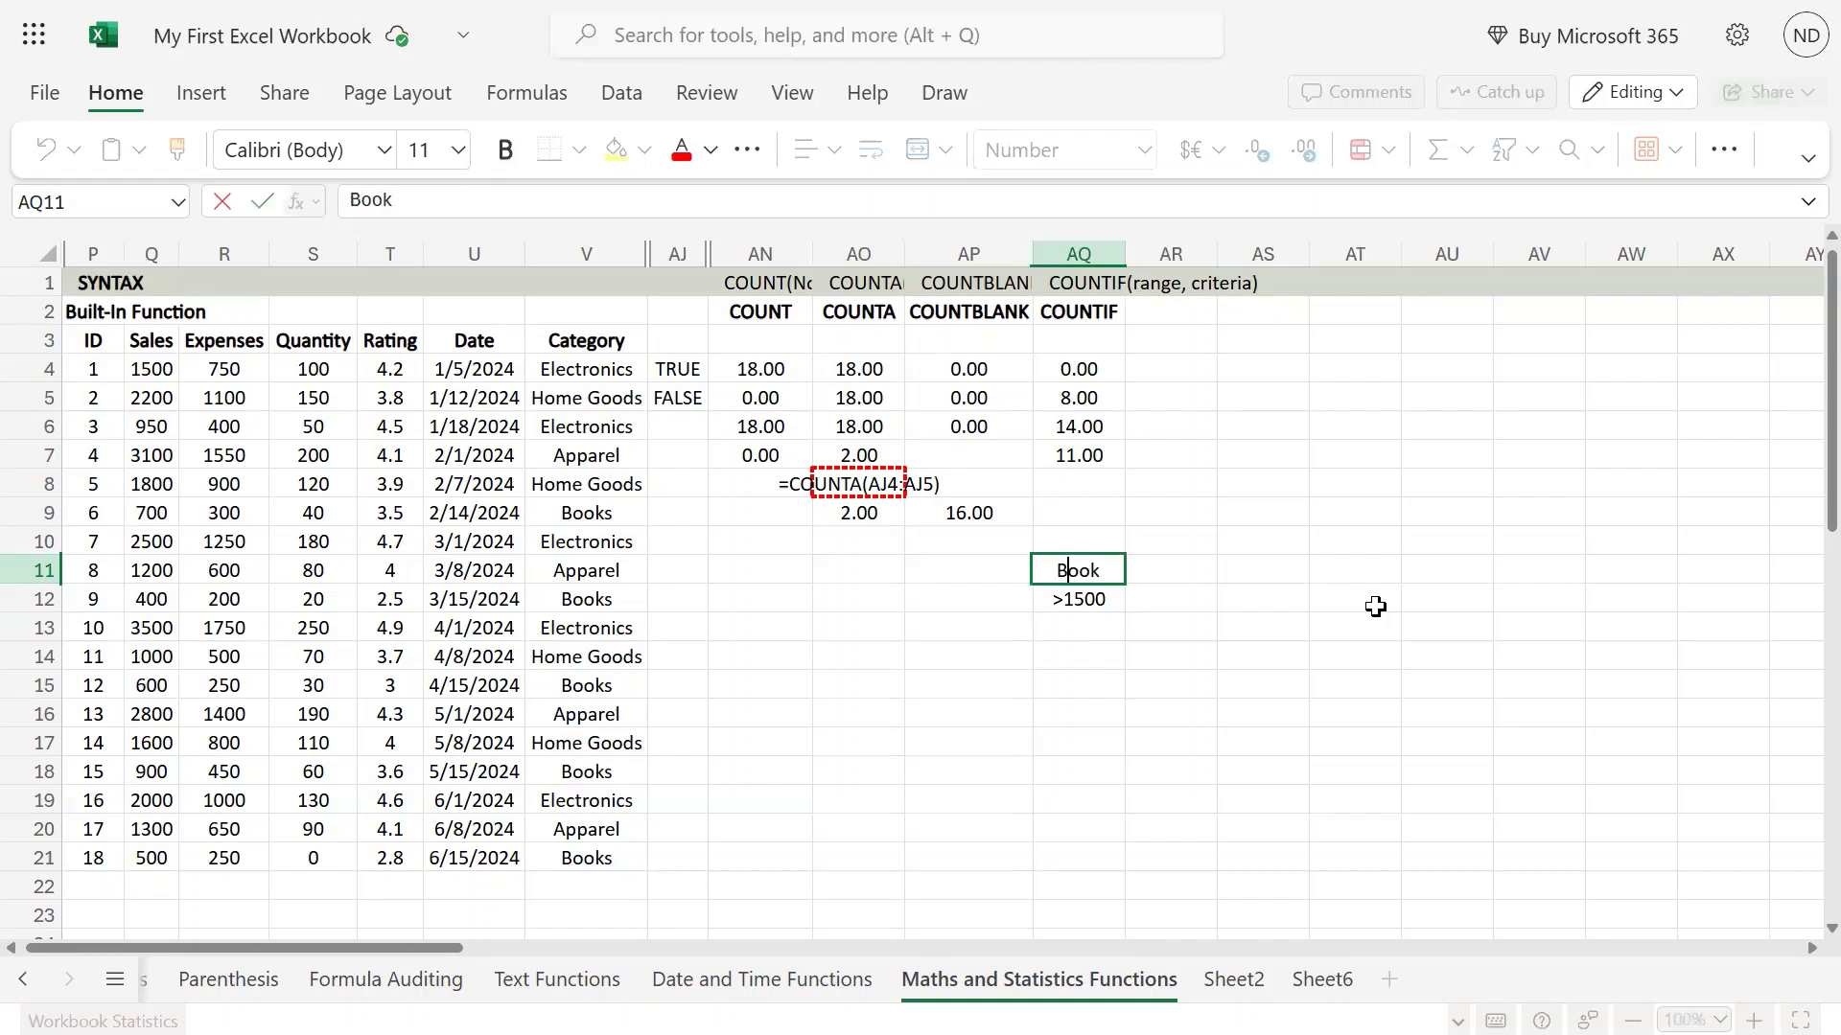
{"action": "key", "text": "Return"}
{"action": "mouse_move", "coordinate": [921, 5]}
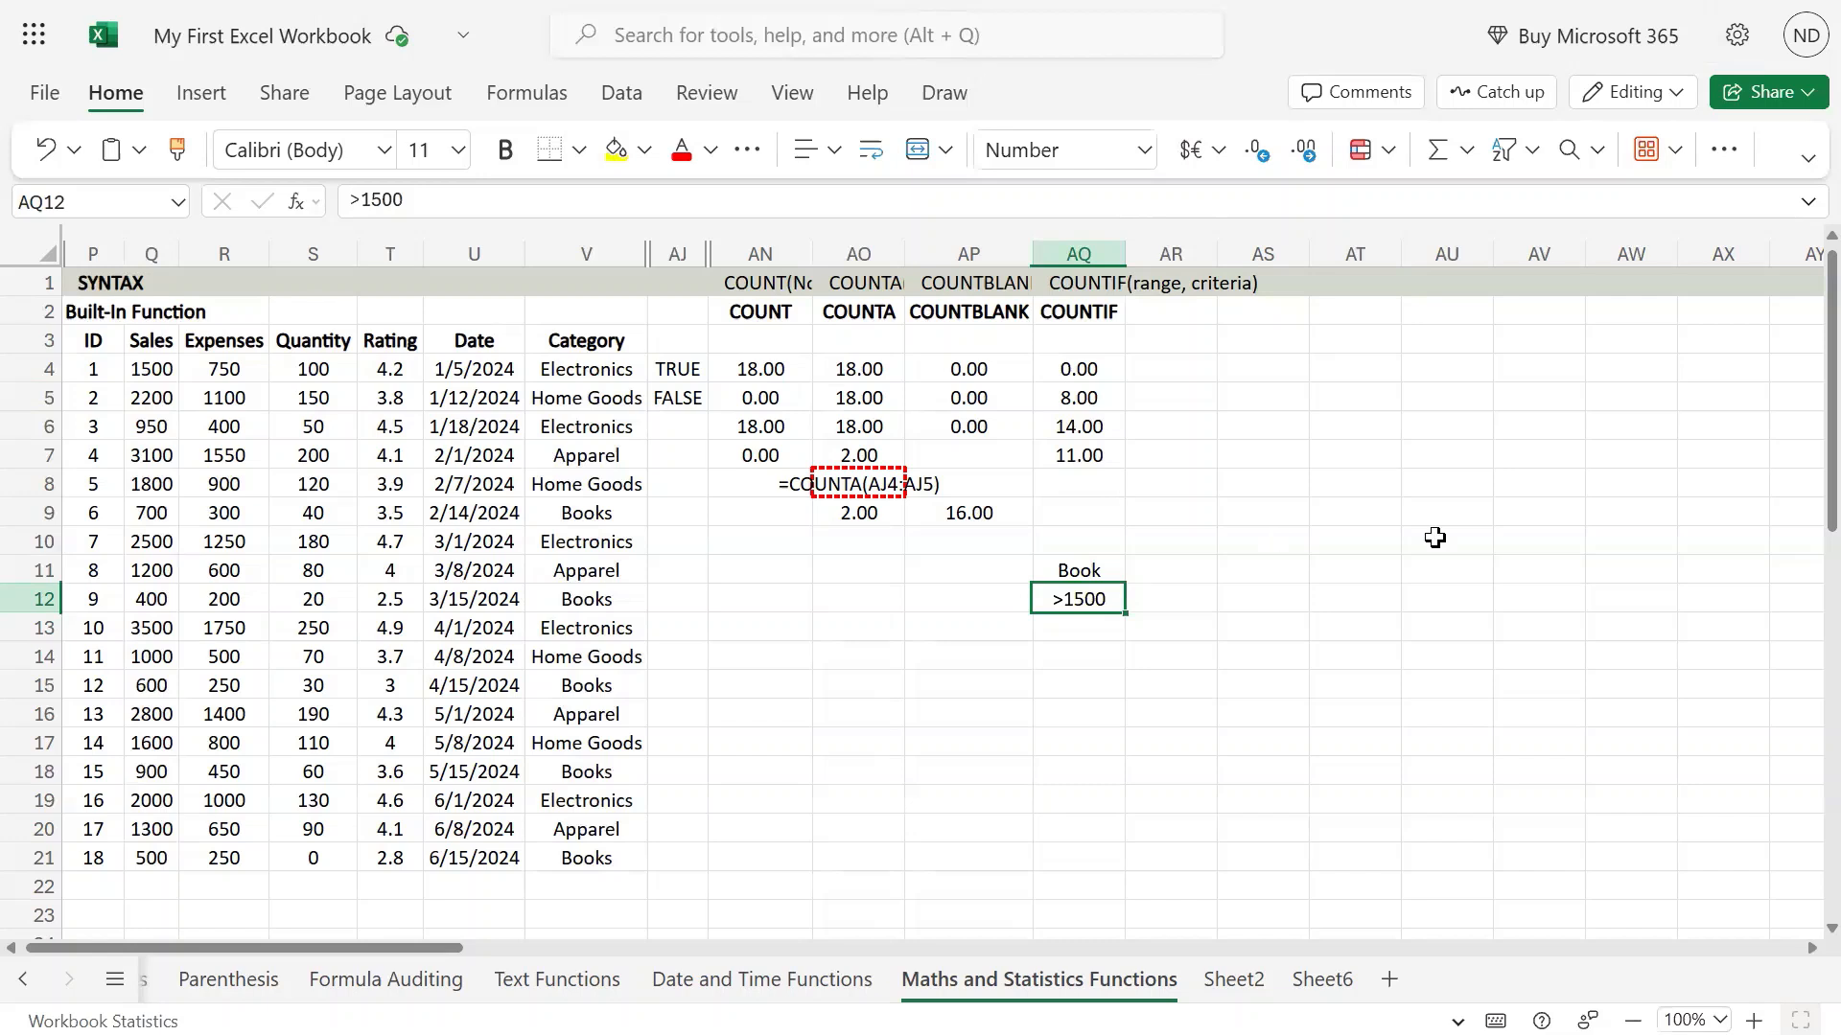
Add the plural ending to the category criterion in AQ11 so it reads Books.
{"action": "key", "text": "Up"}
{"action": "key", "text": "F2"}
{"action": "type", "text": "s"}
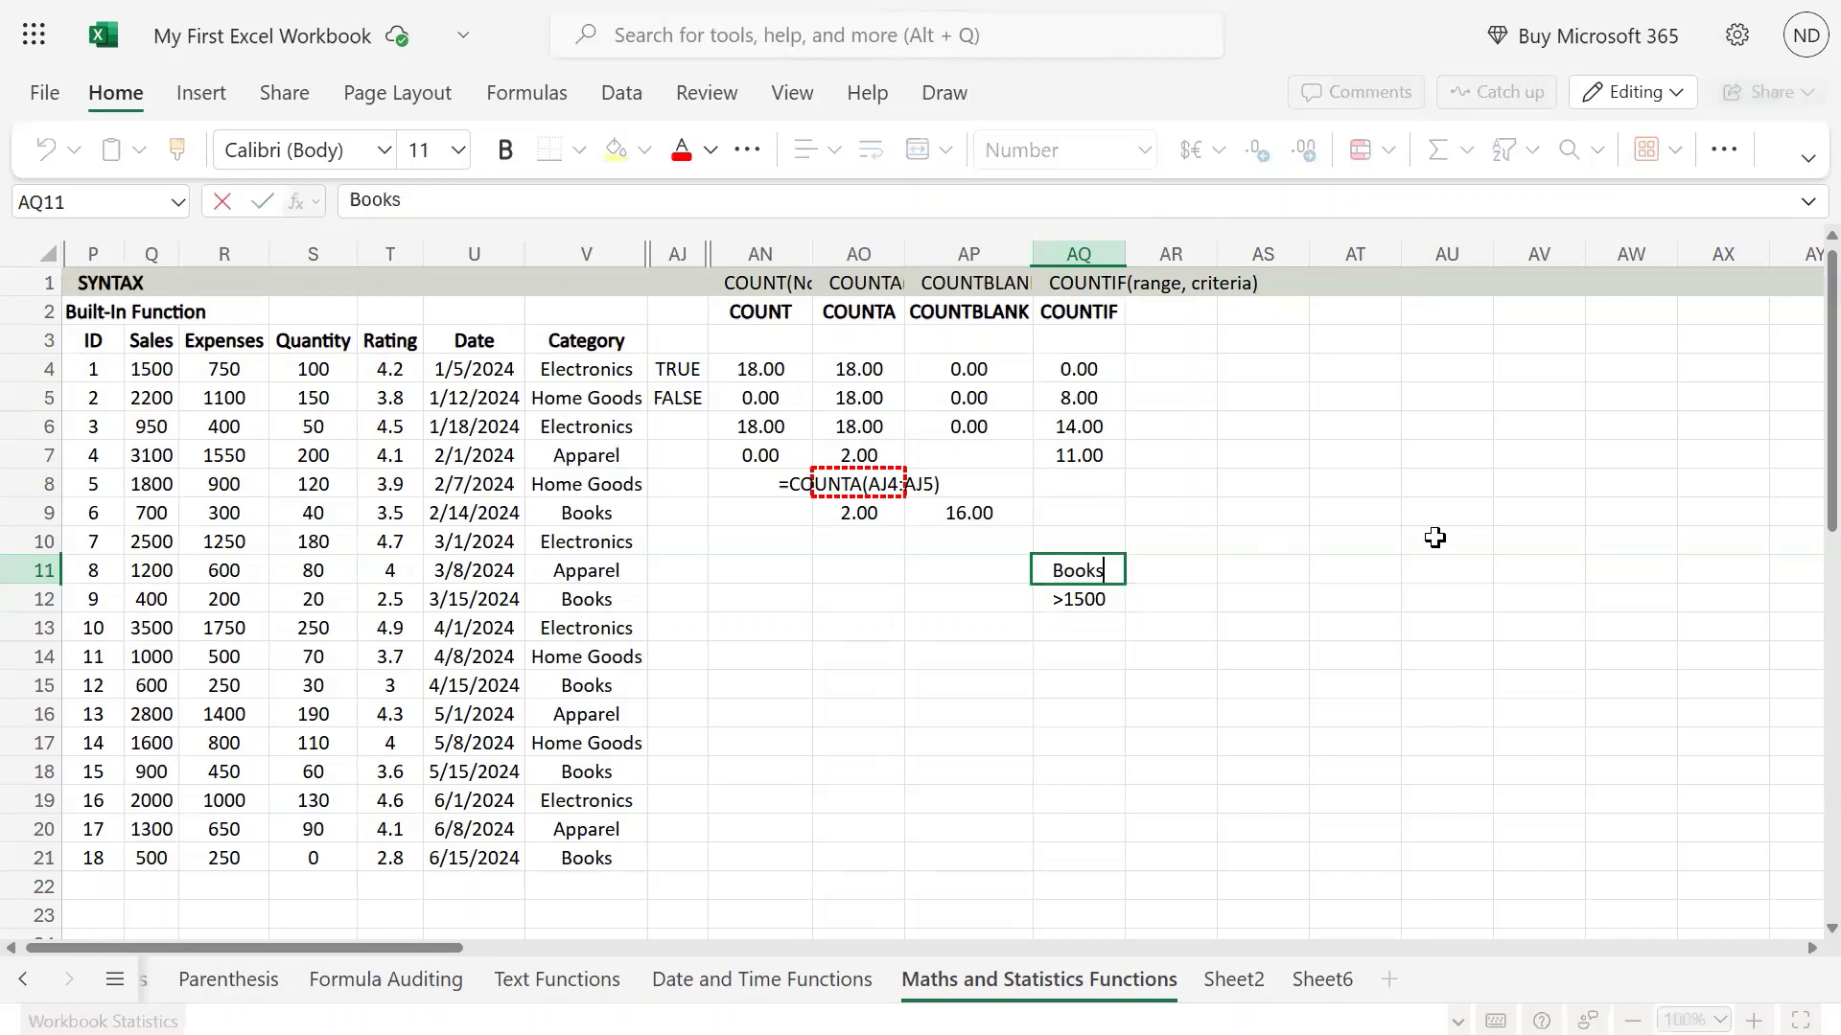
{"action": "key", "text": "Return"}
Overwrite the category criterion in AQ11 with books in all lowercase.
{"action": "key", "text": "Up"}
{"action": "type", "text": "booo"}
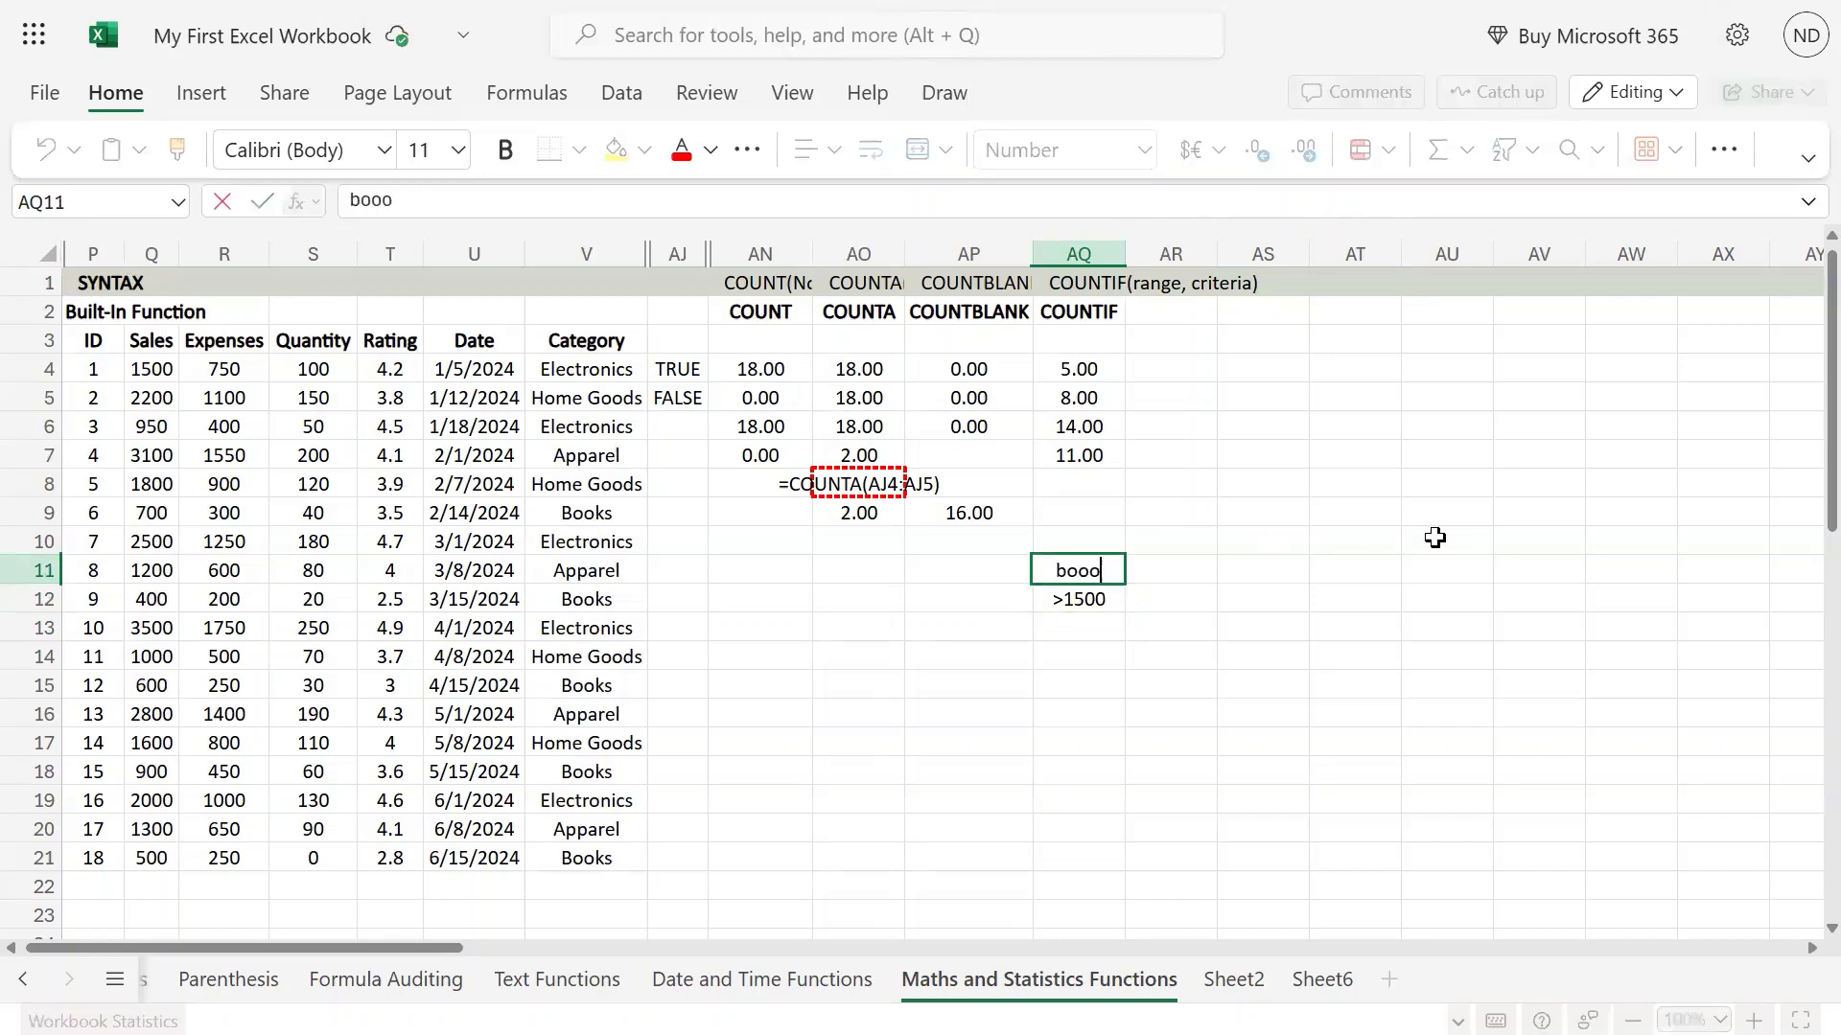
{"action": "key", "text": "BackSpace"}
{"action": "type", "text": "ks"}
{"action": "key", "text": "Return"}
Compare the COUNTIF formulas in AQ4:AQ7 with the criterion cell AQ11 to see which ones refer to it.
{"action": "key", "text": "Up"}
{"action": "key", "text": "Up"}
{"action": "key", "text": "Up"}
{"action": "key", "text": "Up"}
{"action": "key", "text": "Up"}
{"action": "key", "text": "Up"}
{"action": "key", "text": "Up"}
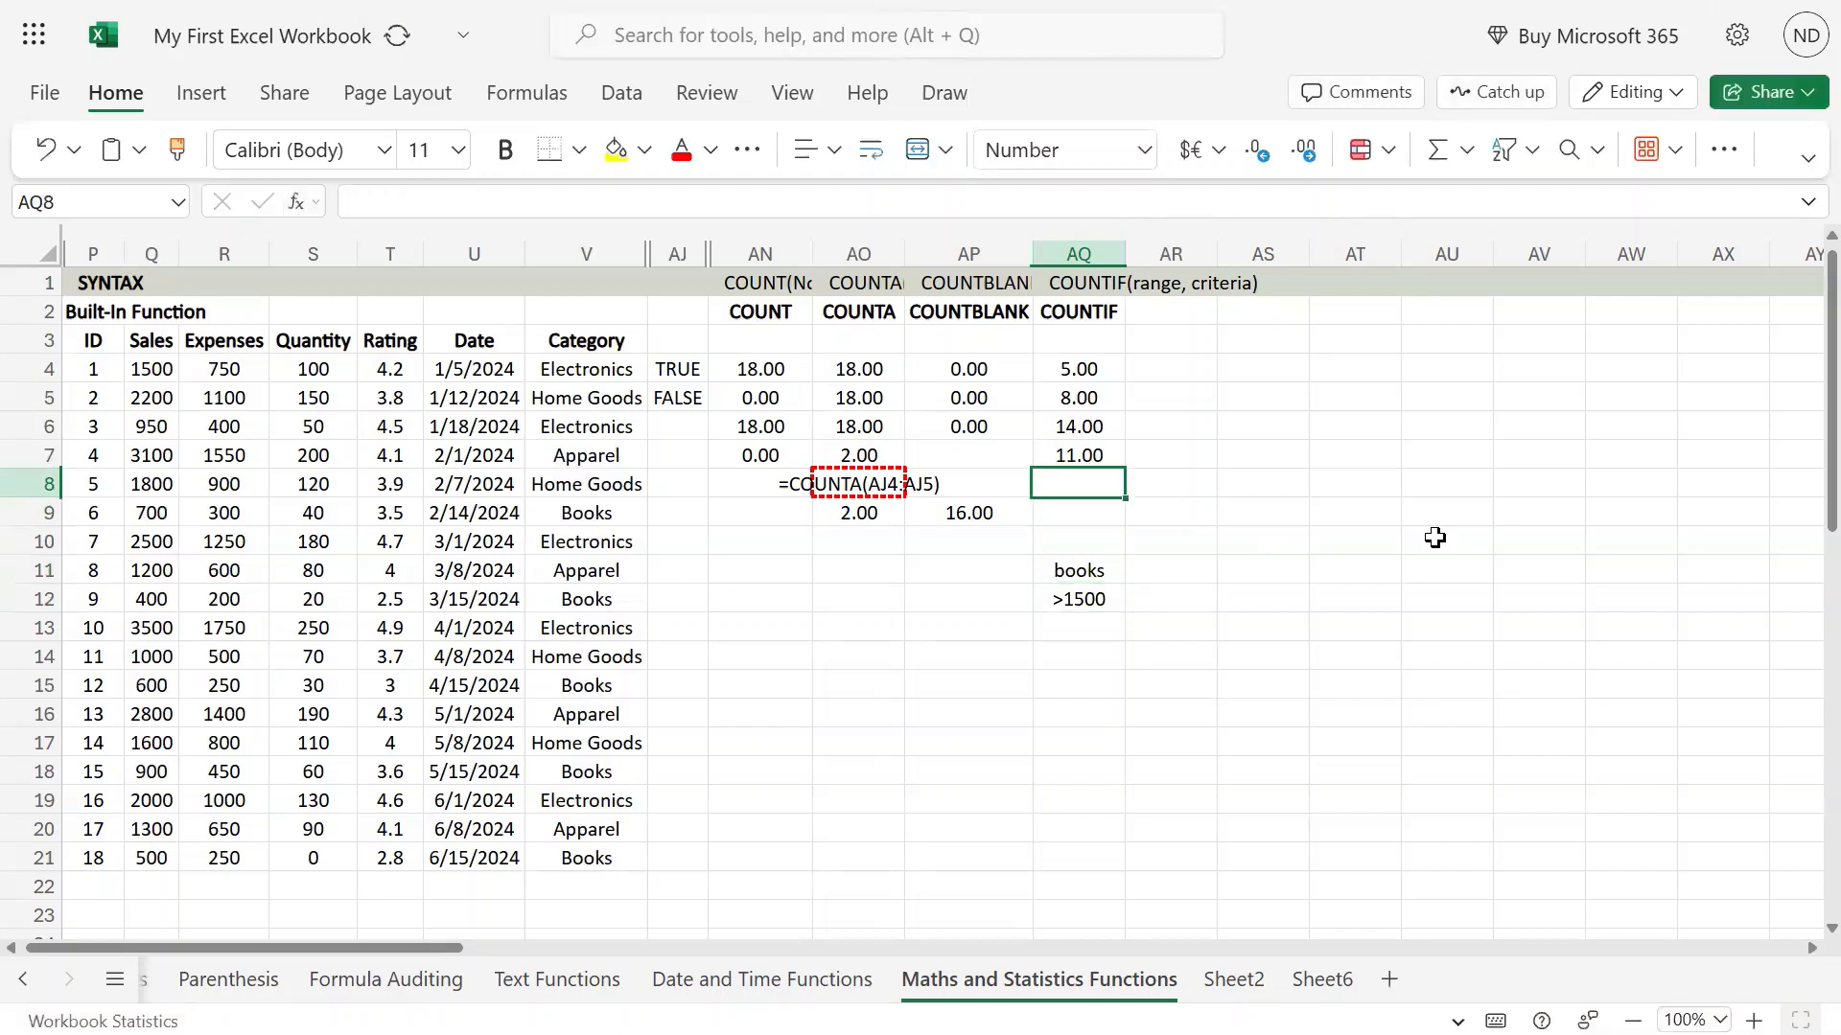
{"action": "key", "text": "Up"}
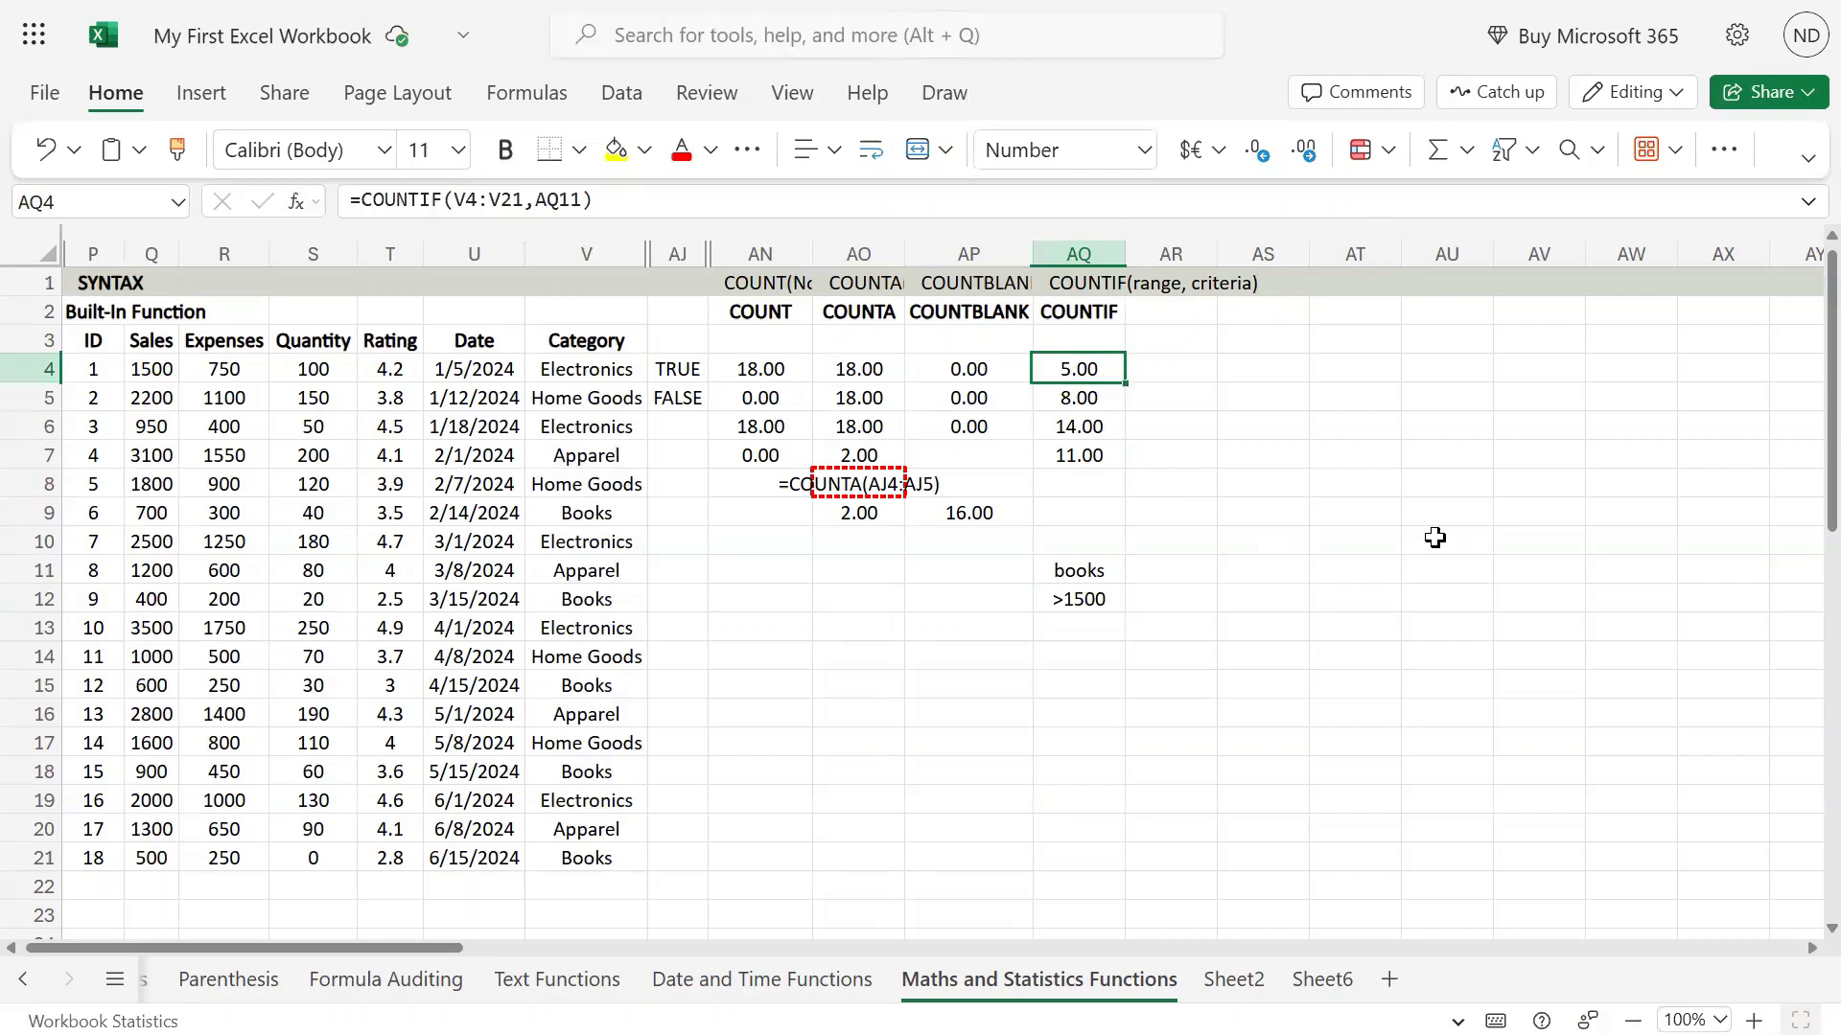
{"action": "key", "text": "Down"}
{"action": "key", "text": "Down"}
{"action": "key", "text": "Down"}
{"action": "key", "text": "Down"}
{"action": "key", "text": "Down"}
{"action": "key", "text": "Down"}
{"action": "key", "text": "Down"}
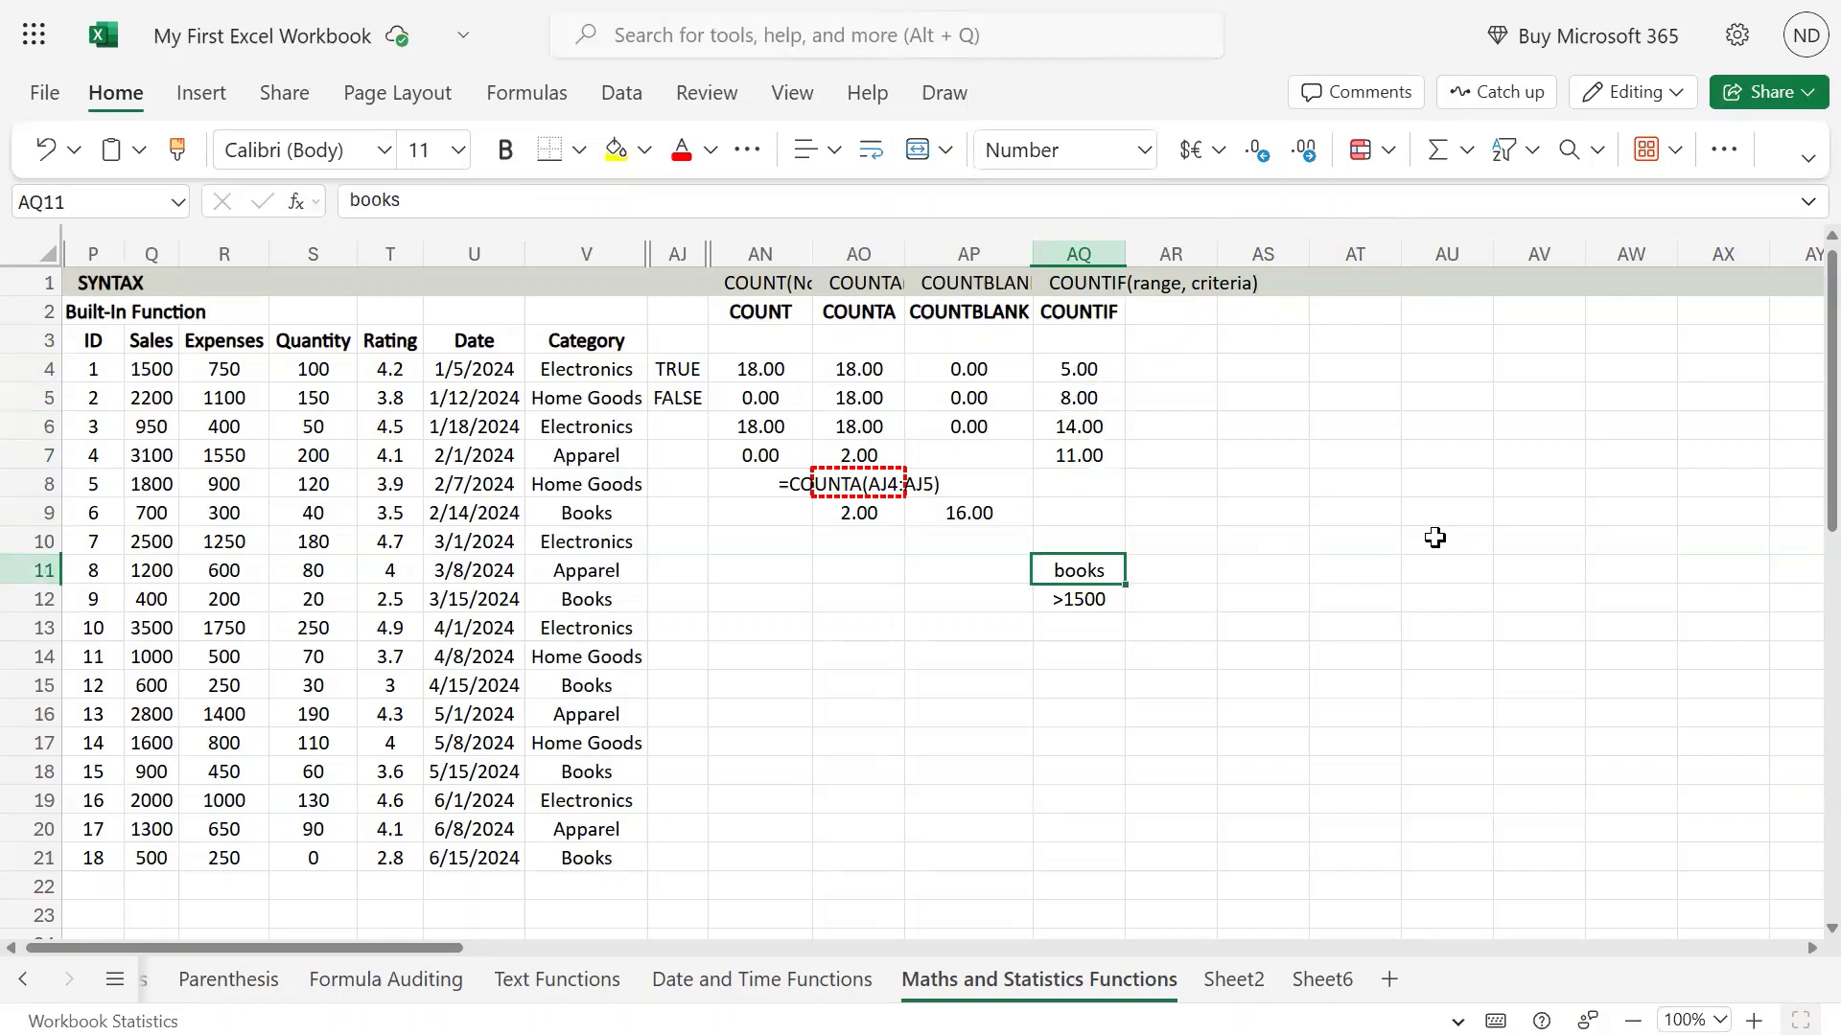
{"action": "key", "text": "Up"}
{"action": "key", "text": "Up"}
{"action": "key", "text": "Up"}
{"action": "key", "text": "Up"}
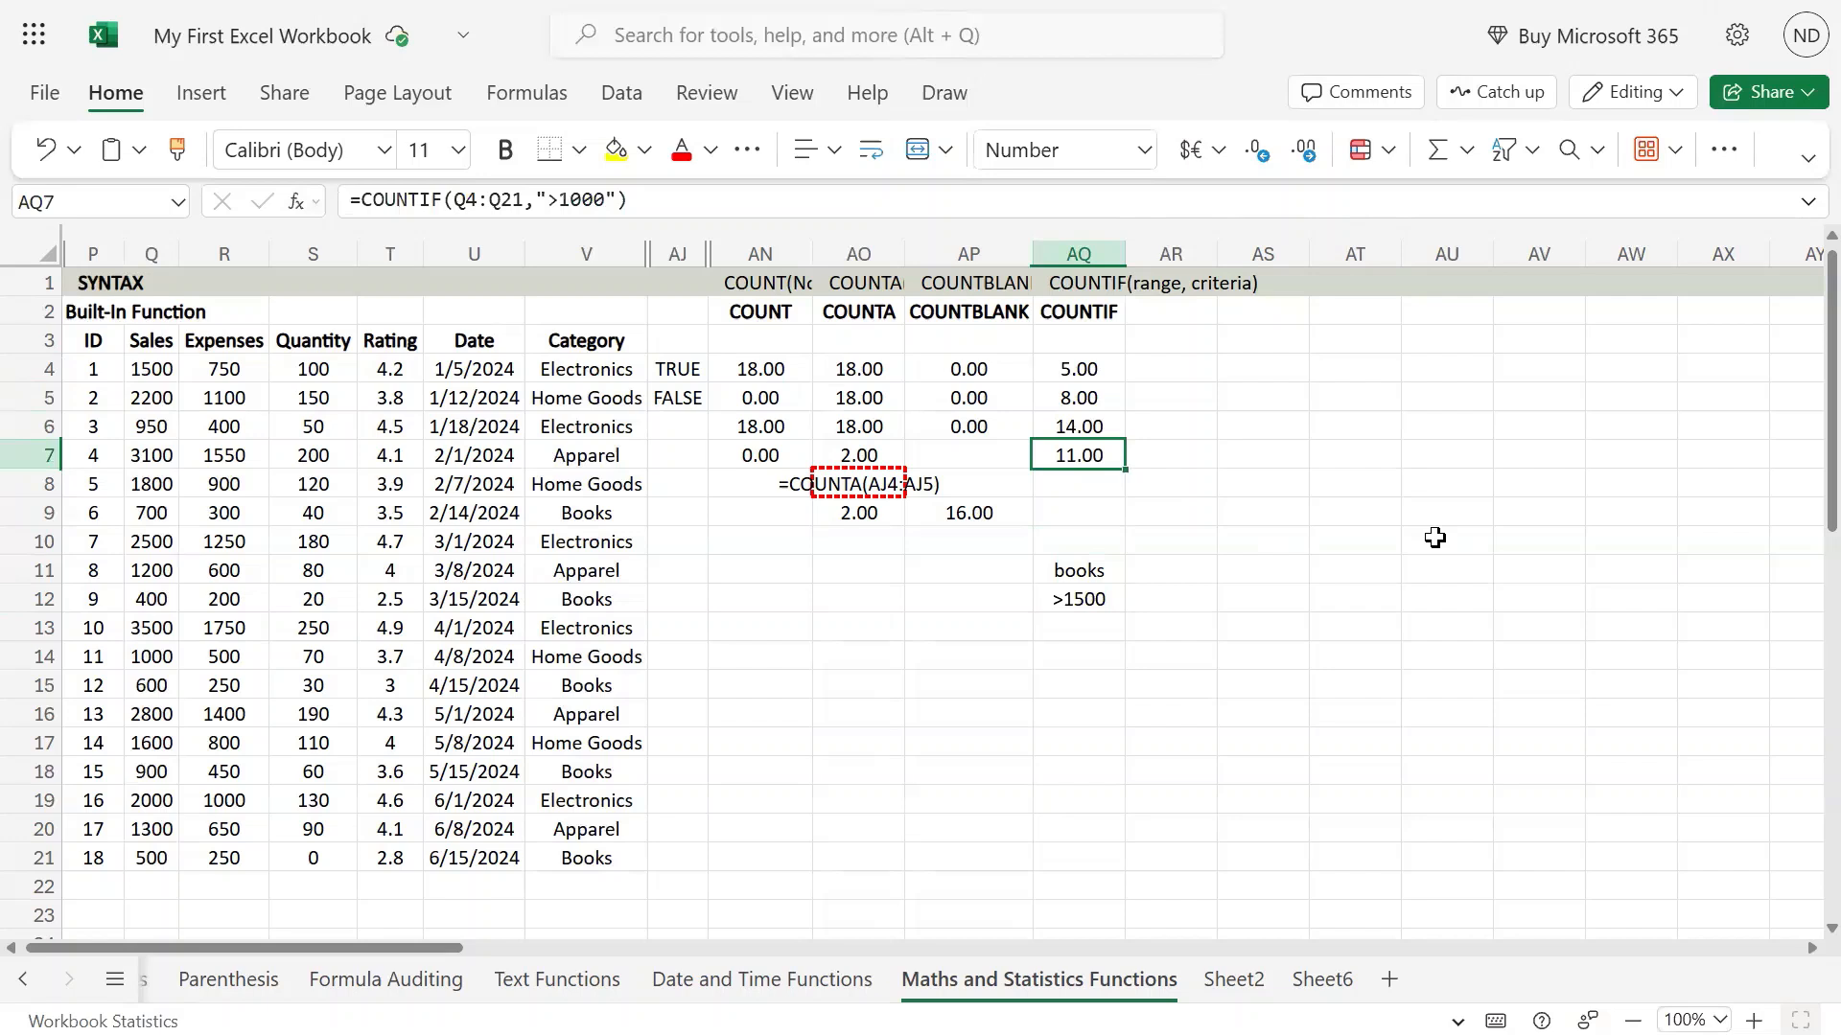